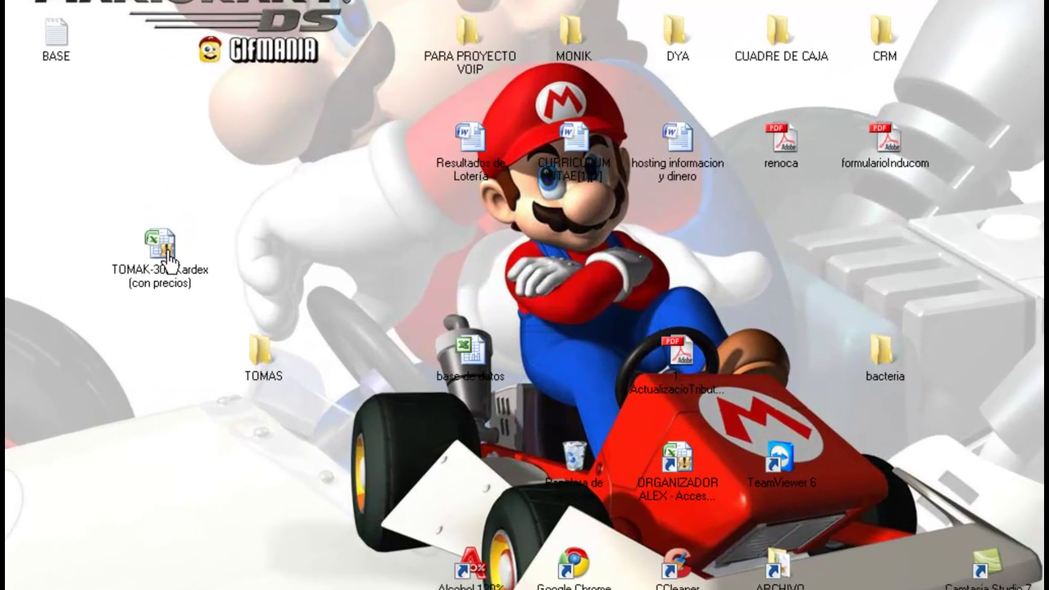
- Open the TOMAK-302 Kardex (con precios) workbook from the desktop
left_click(249, 257)
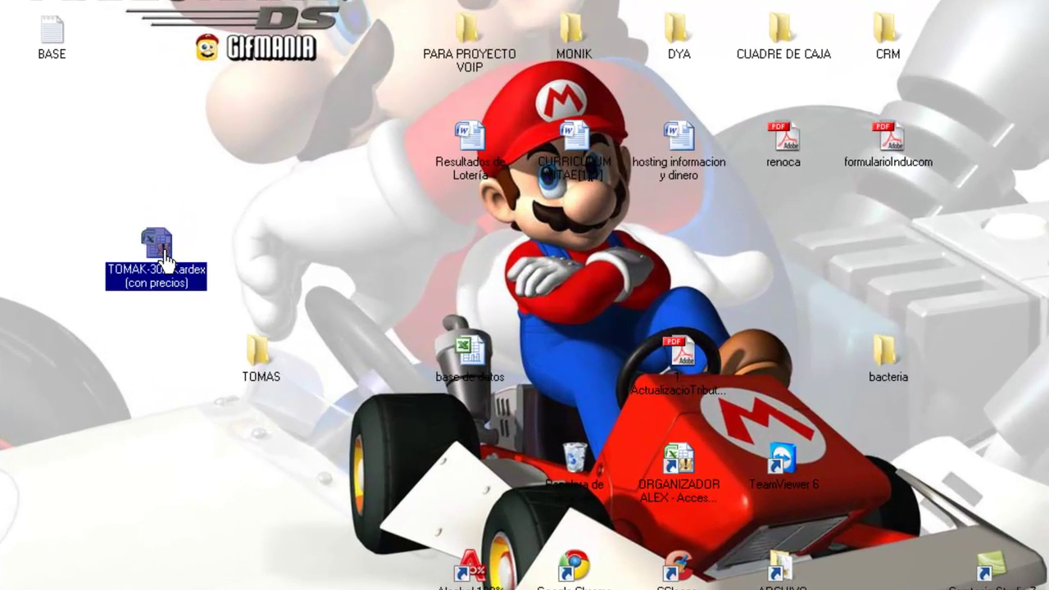
left_click(139, 201)
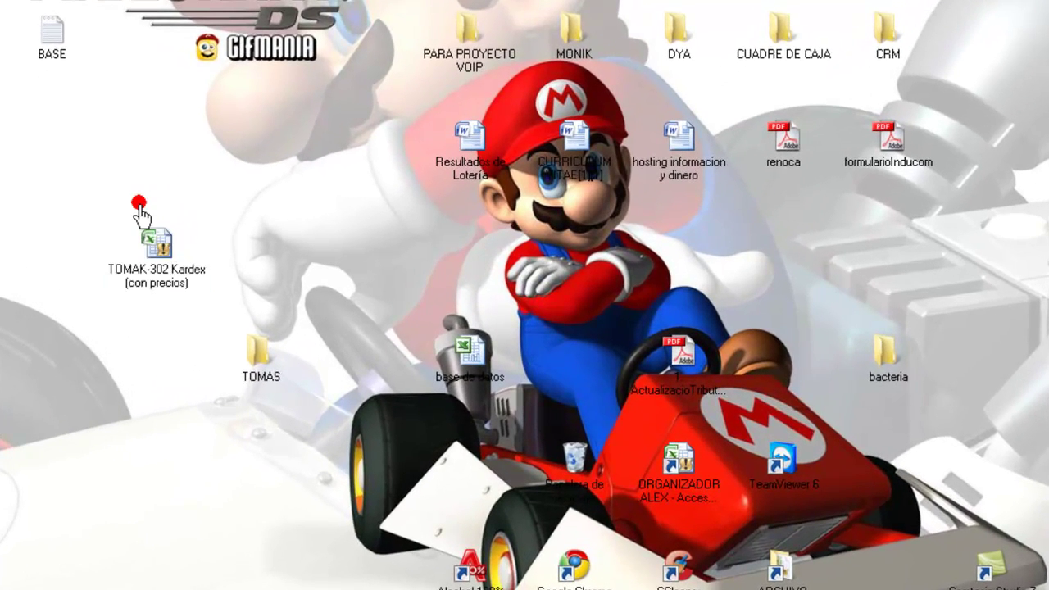
double_click(156, 246)
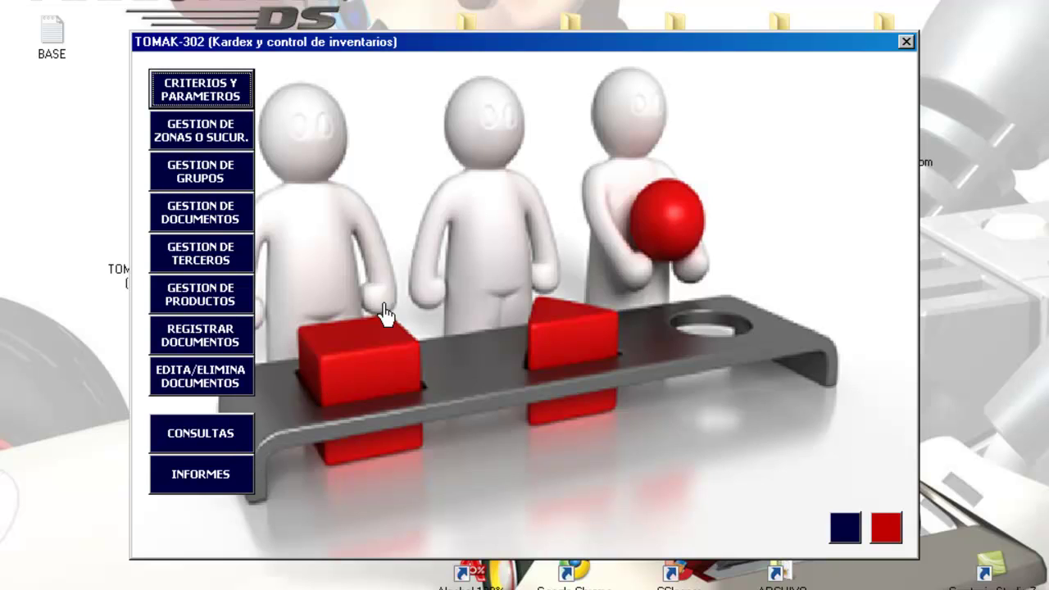
- Fill in 'empresa de prueba' company data: identification, address, phone, department Quindio, city Armenia
left_click(214, 90)
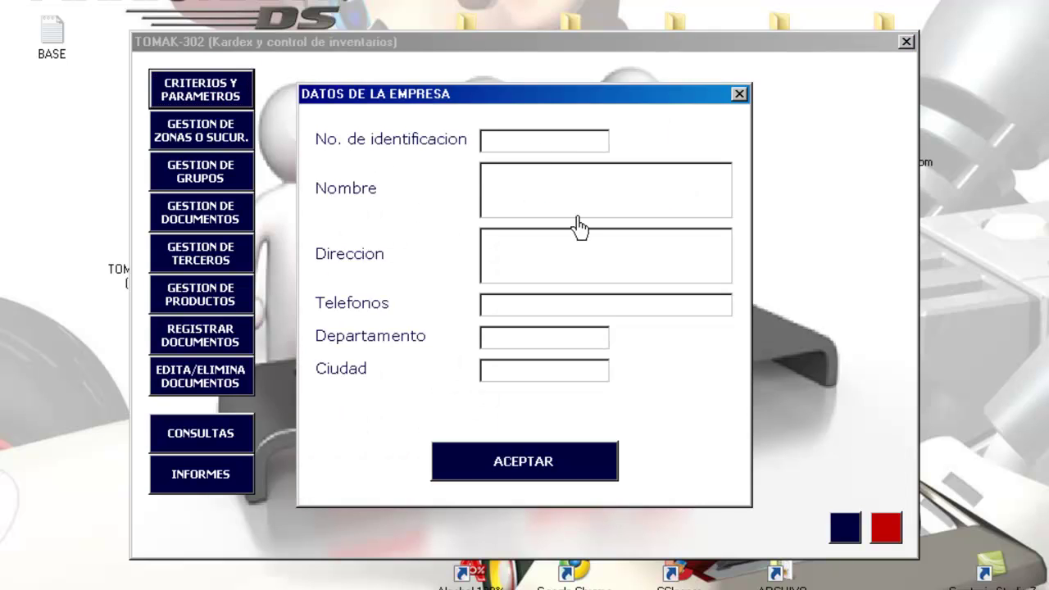
type("999999999999")
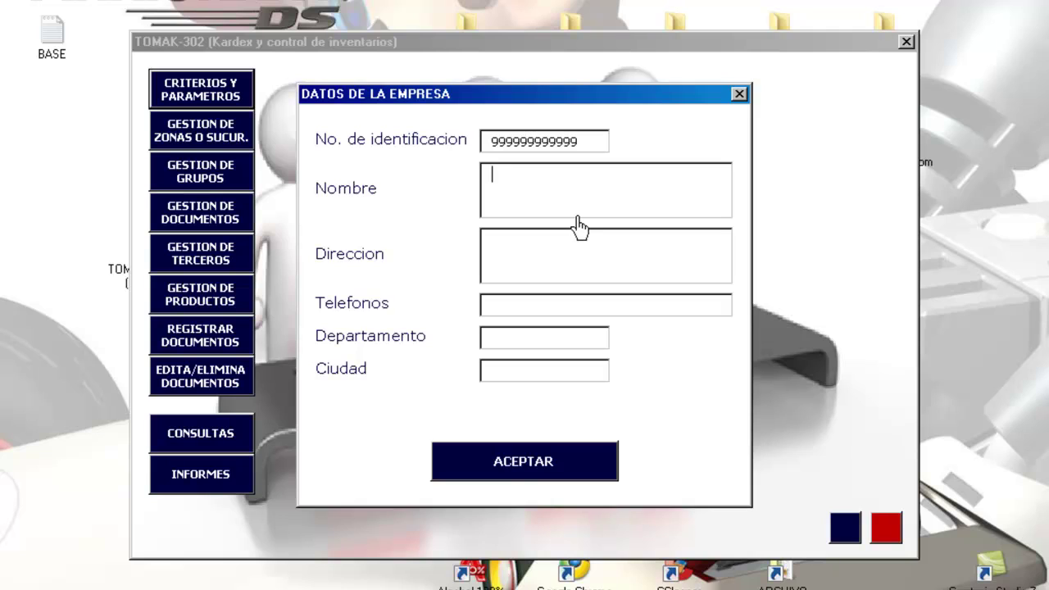
type("empresa de prueba")
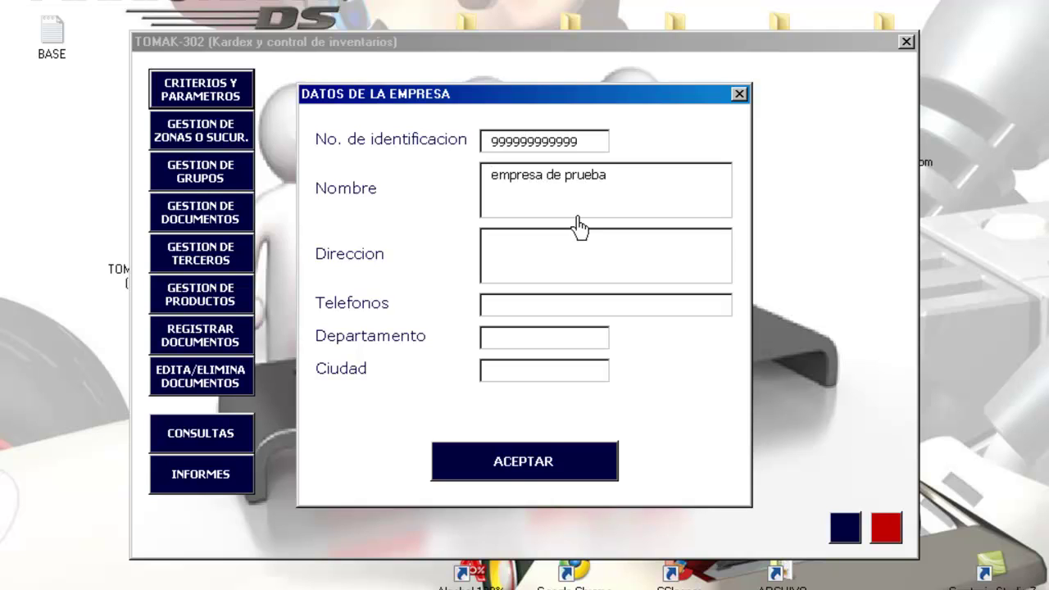
type("carrera 14")
key("Tab")
type("234523452")
key("Tab")
type("qui")
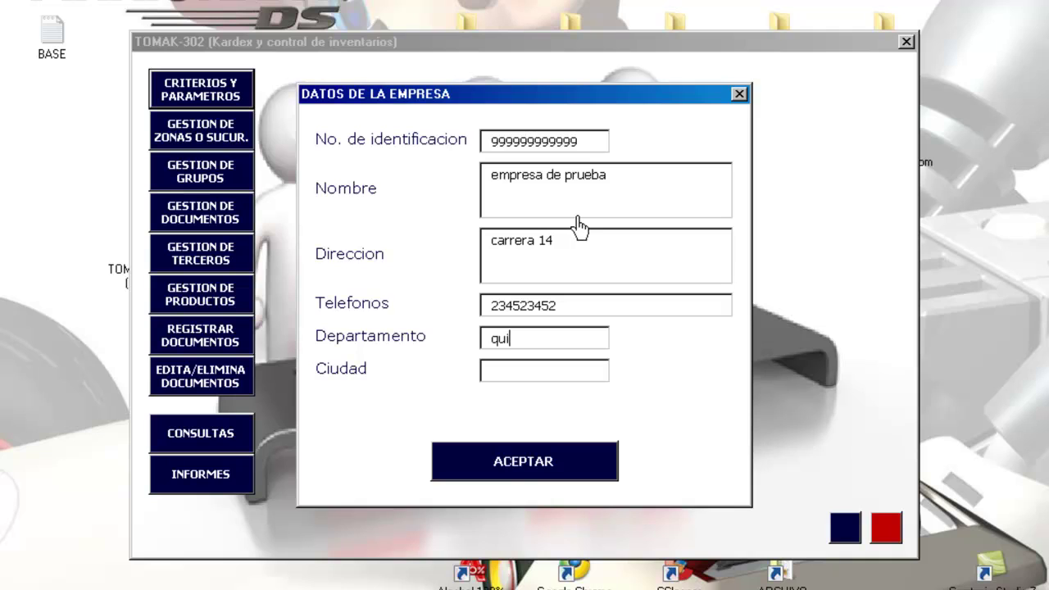
type("ndio")
type("armenia")
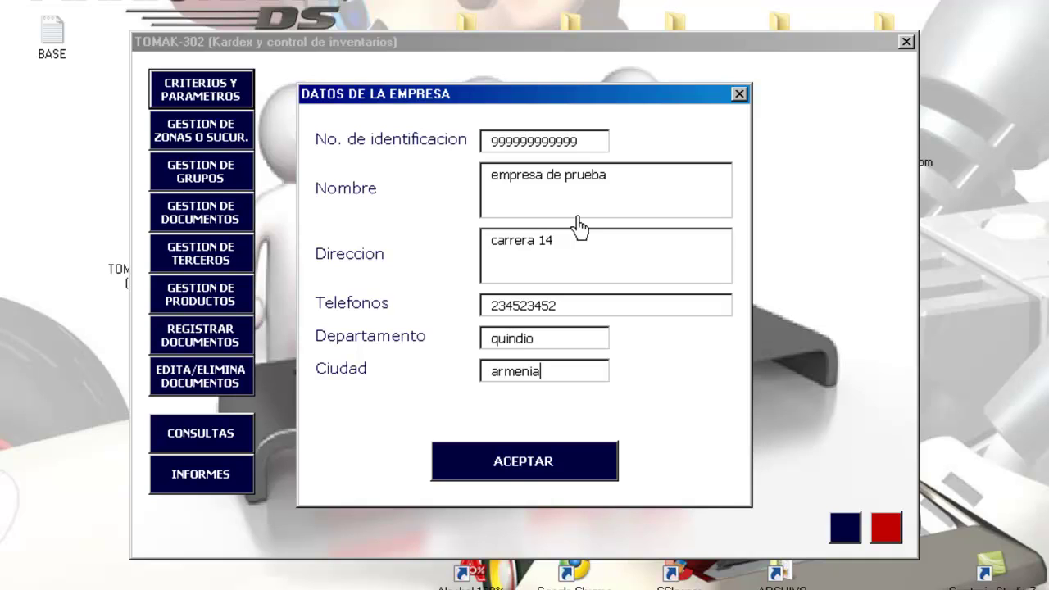
- Save the company details, dismiss the confirmation, and close the form
left_click(535, 470)
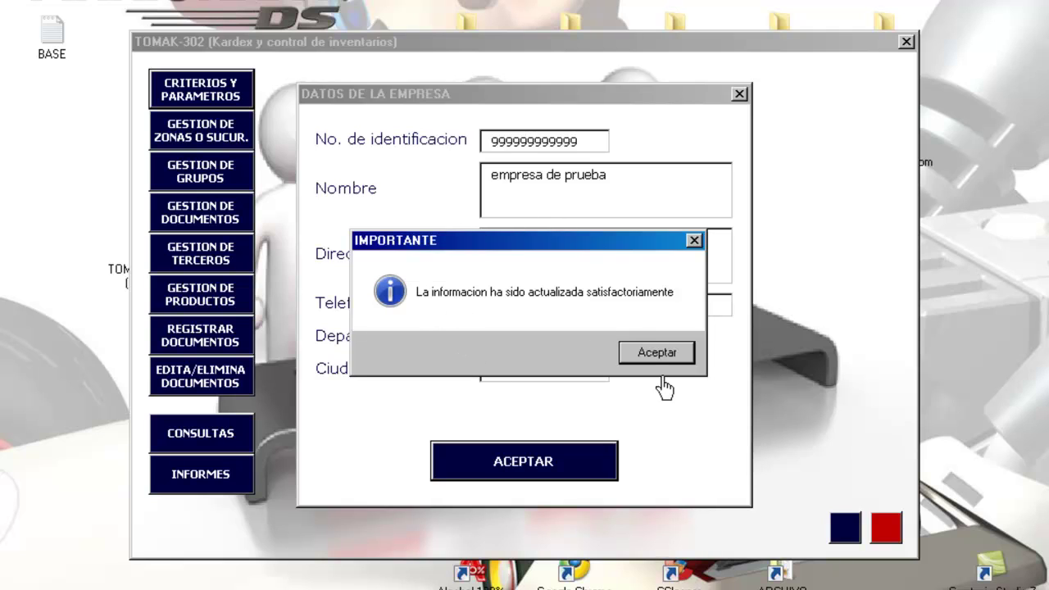
left_click(643, 357)
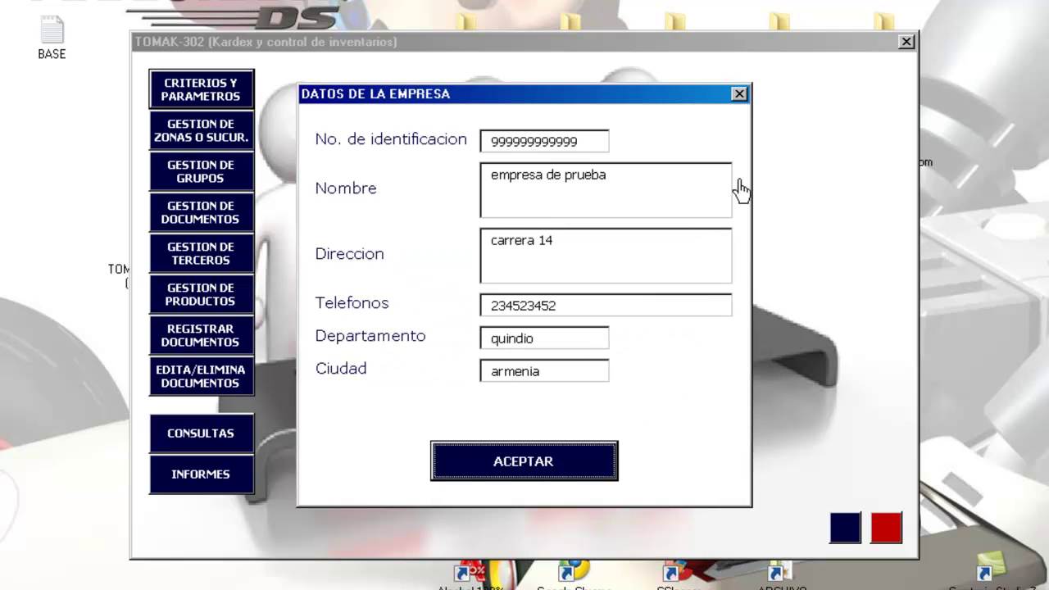
left_click(739, 94)
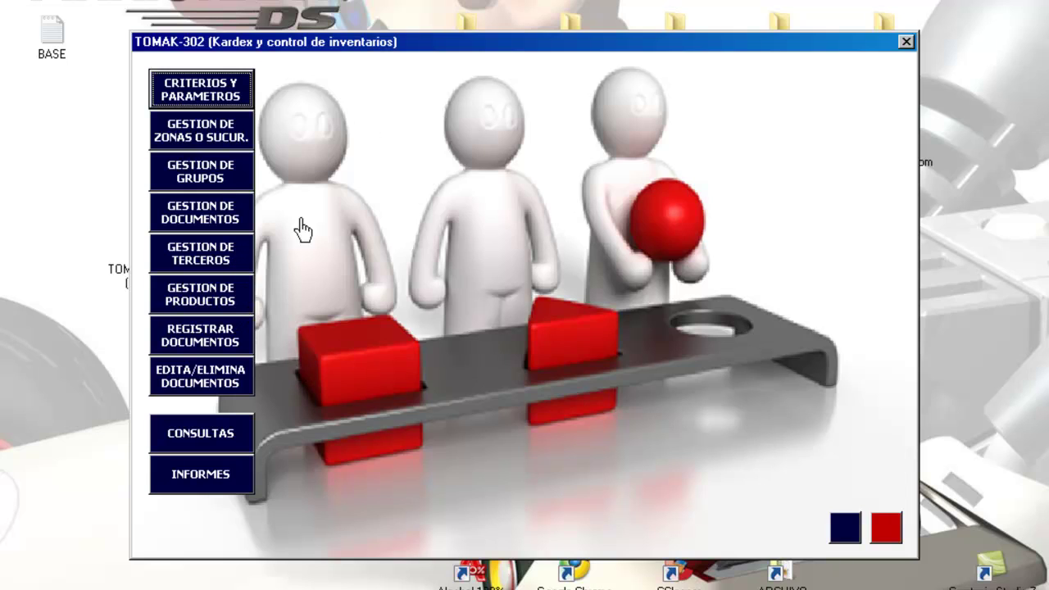
left_click(204, 435)
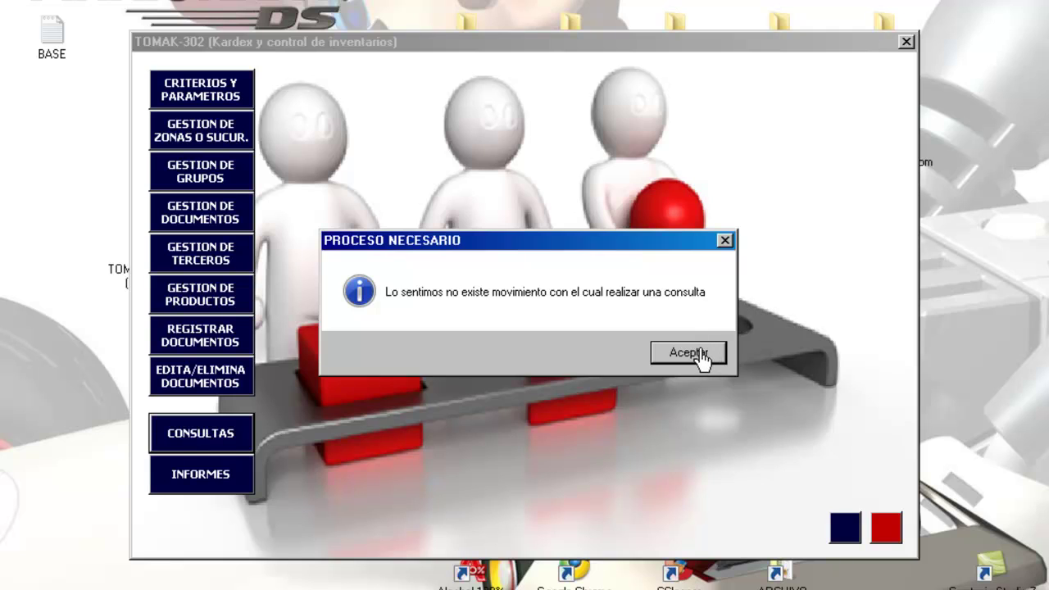
left_click(702, 356)
left_click(207, 475)
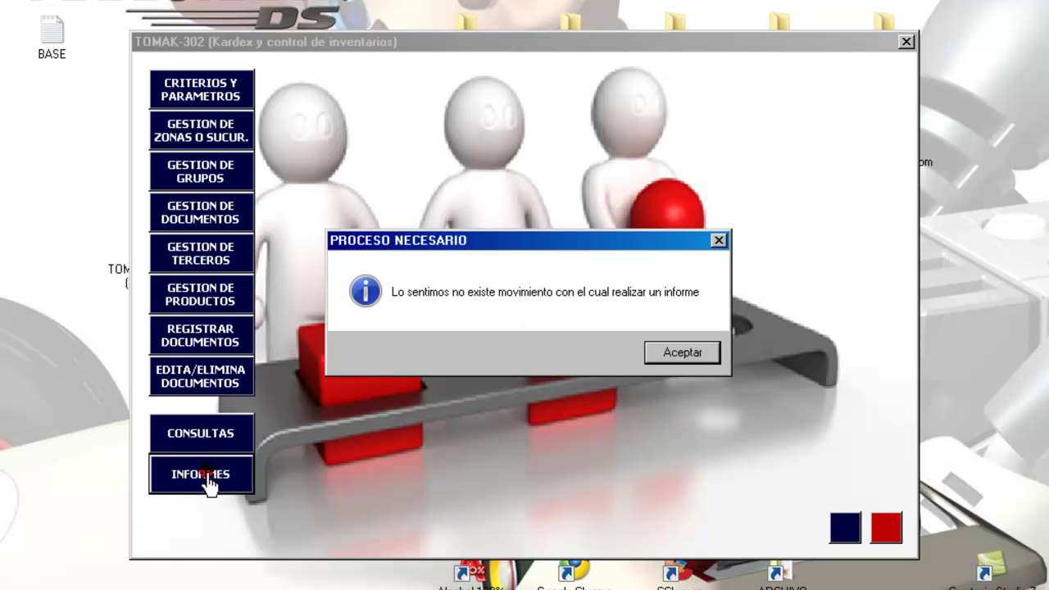
left_click(663, 361)
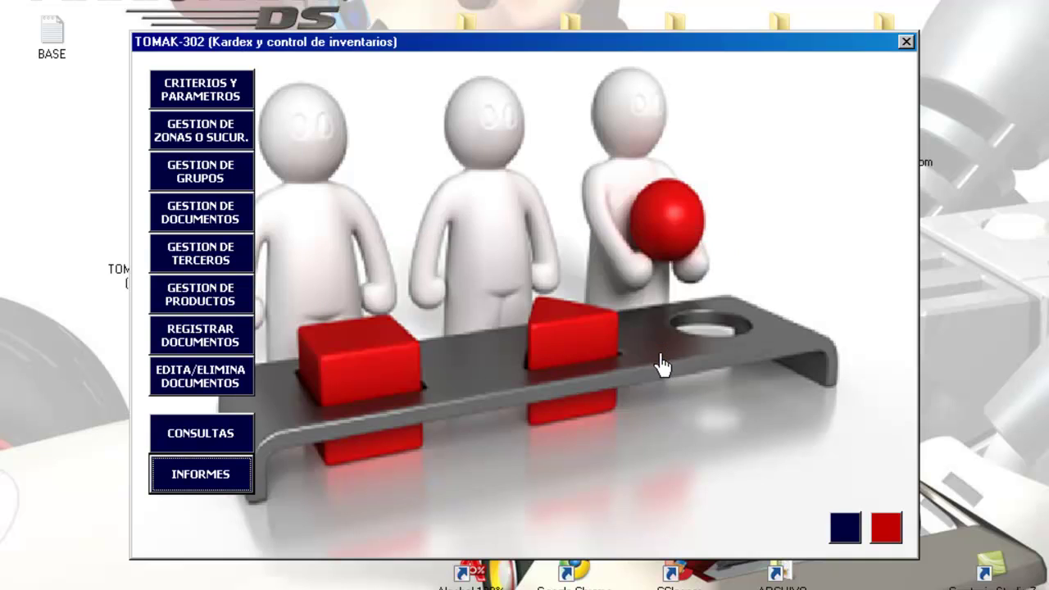
left_click(218, 375)
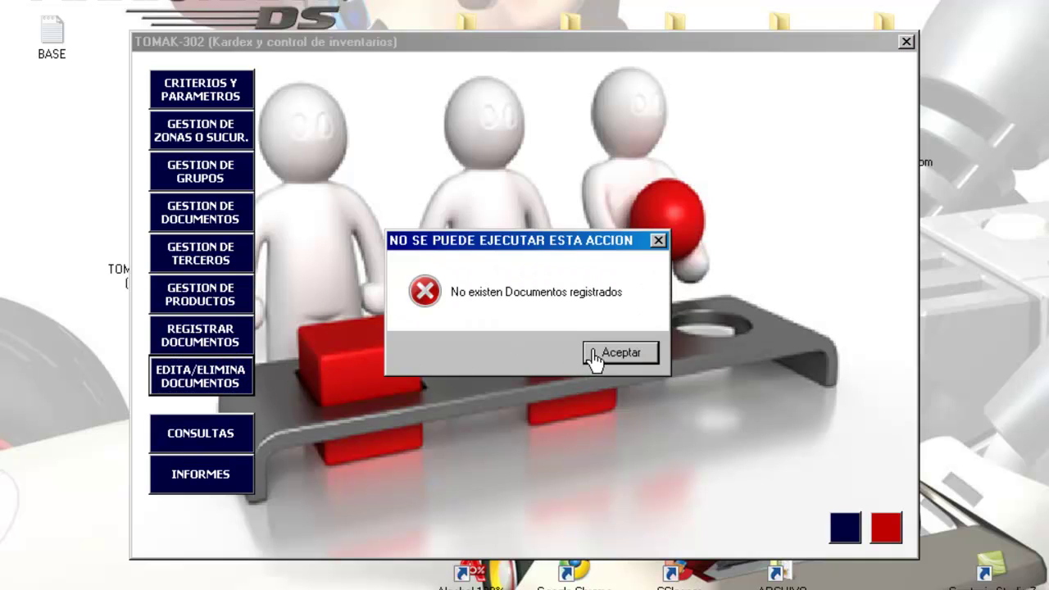
left_click(593, 357)
left_click(205, 333)
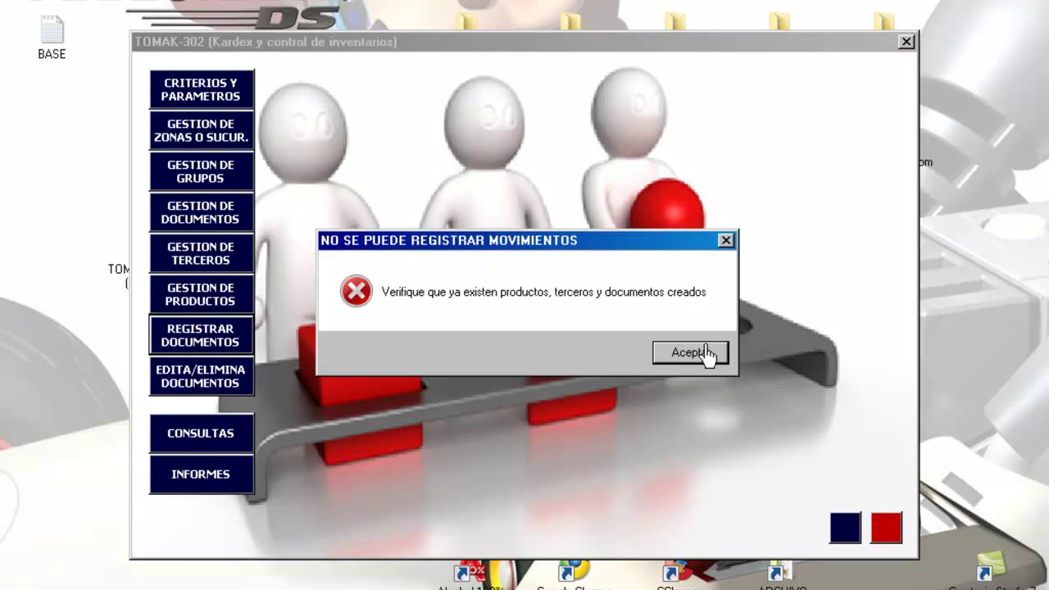
left_click(709, 352)
left_click(221, 291)
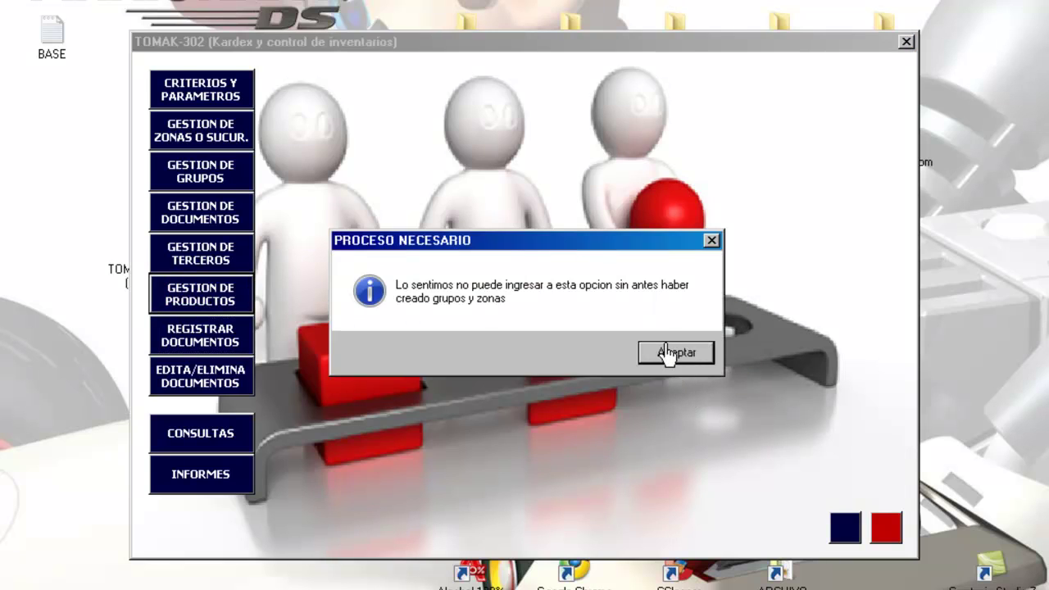
left_click(668, 353)
left_click(237, 254)
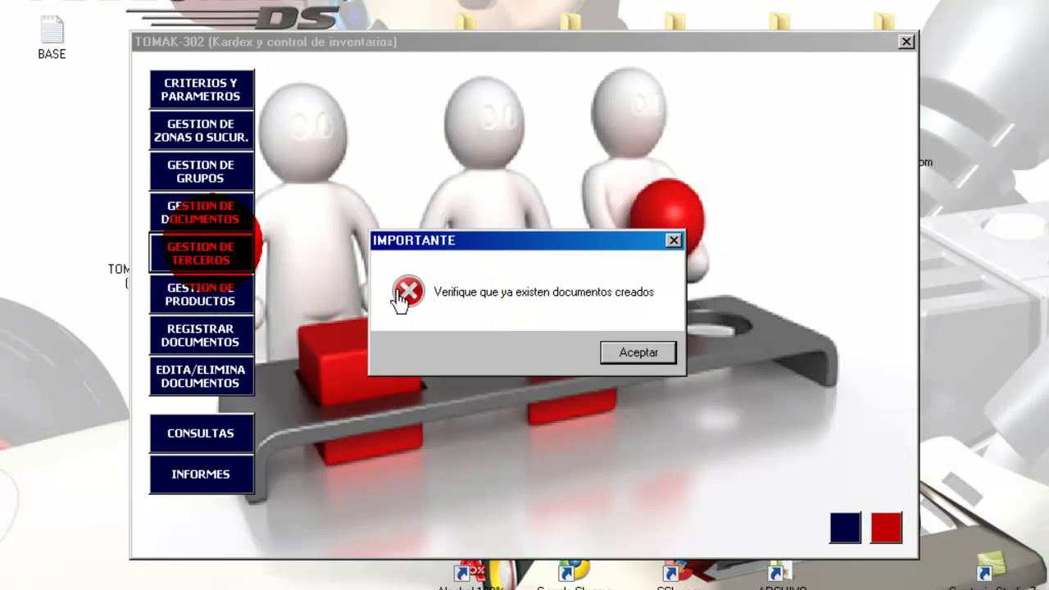
left_click(631, 353)
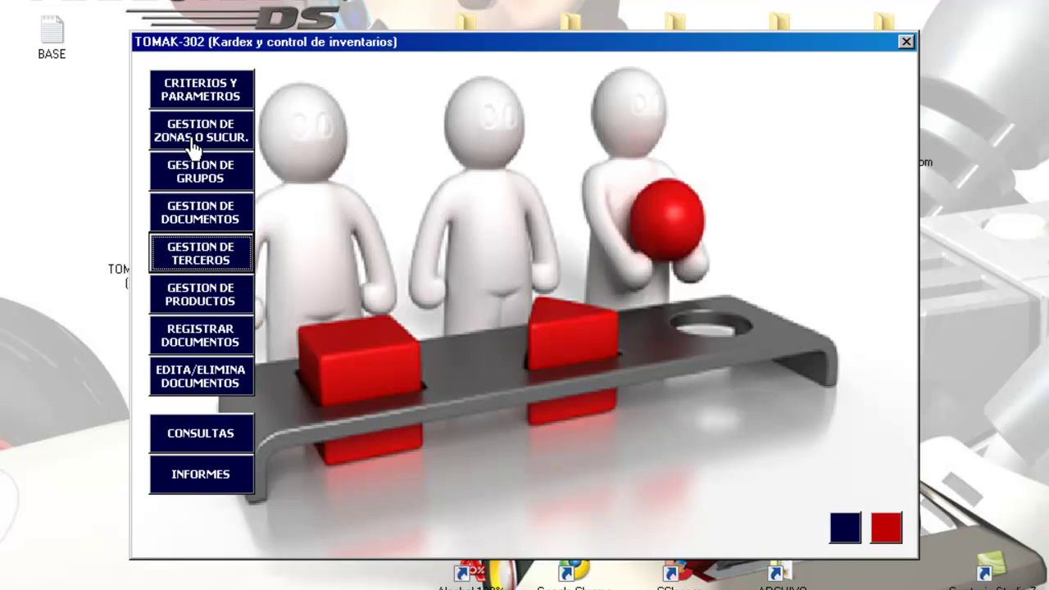
- Create the zones 'bodega principal' and 'bodega sala de ventas' in zone management
left_click(193, 146)
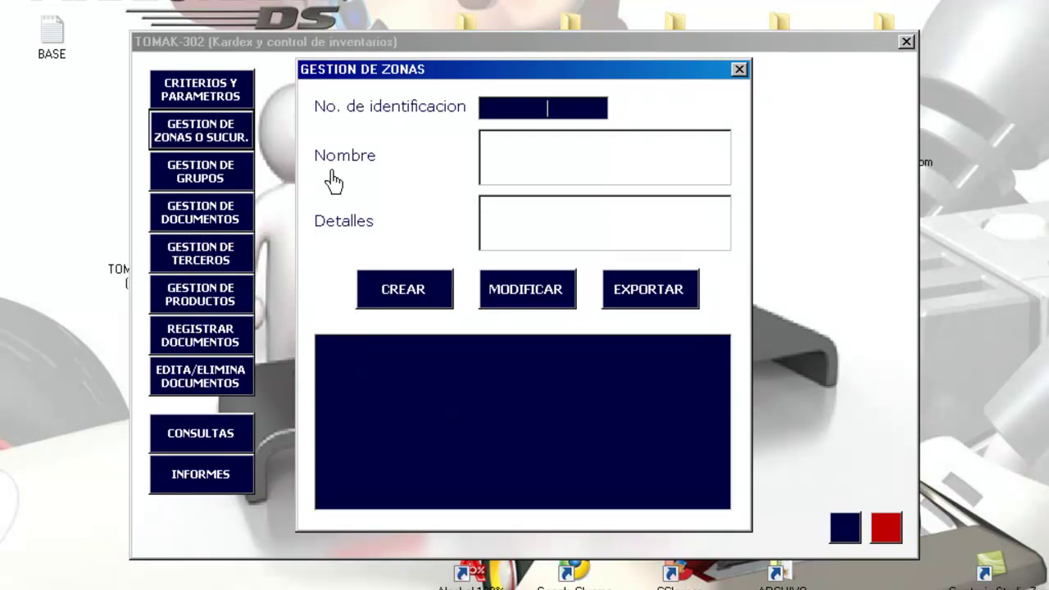
left_click(493, 174)
type("bodega")
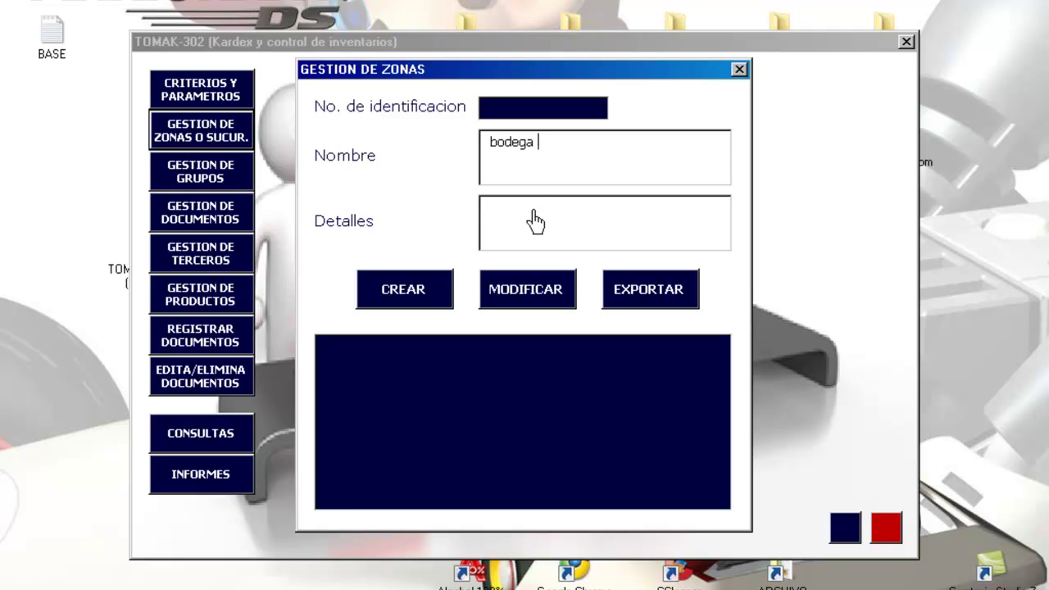
type(" princ")
key("Tab")
key("Tab")
key("Return")
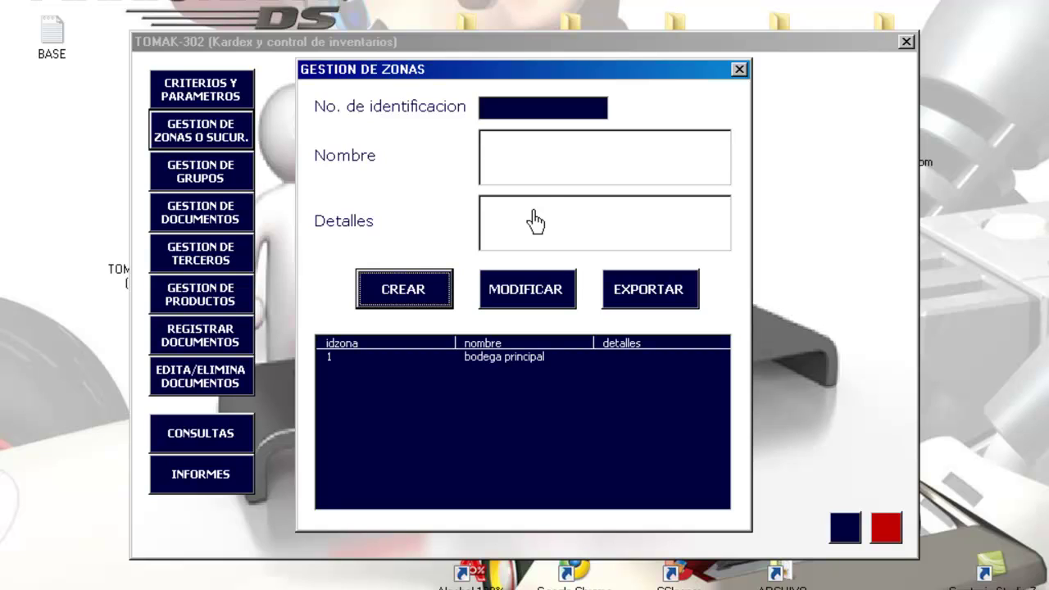
left_click(528, 188)
type("bo")
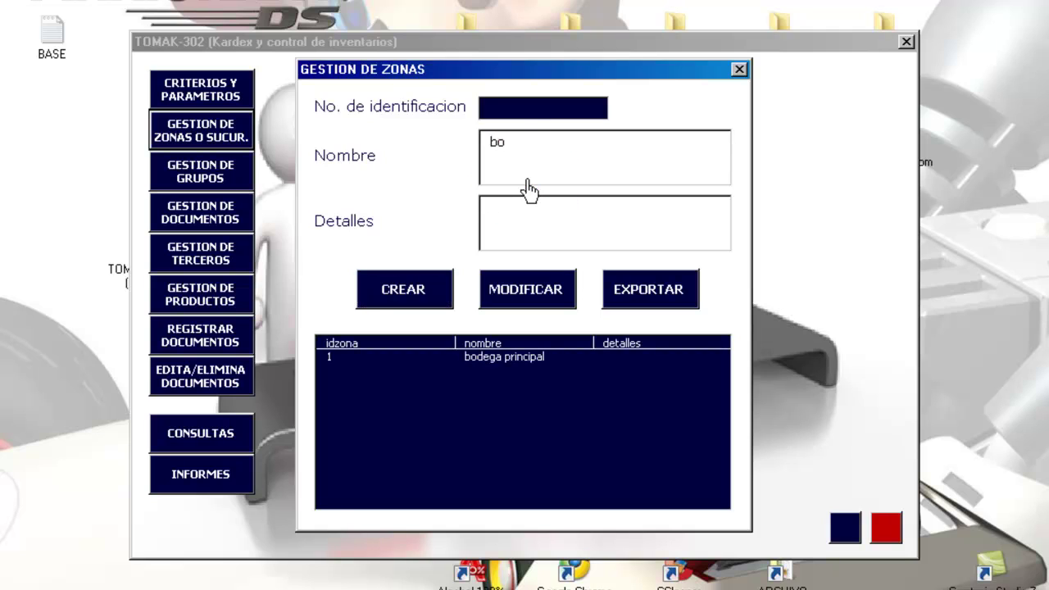
type("dega sala de ventas")
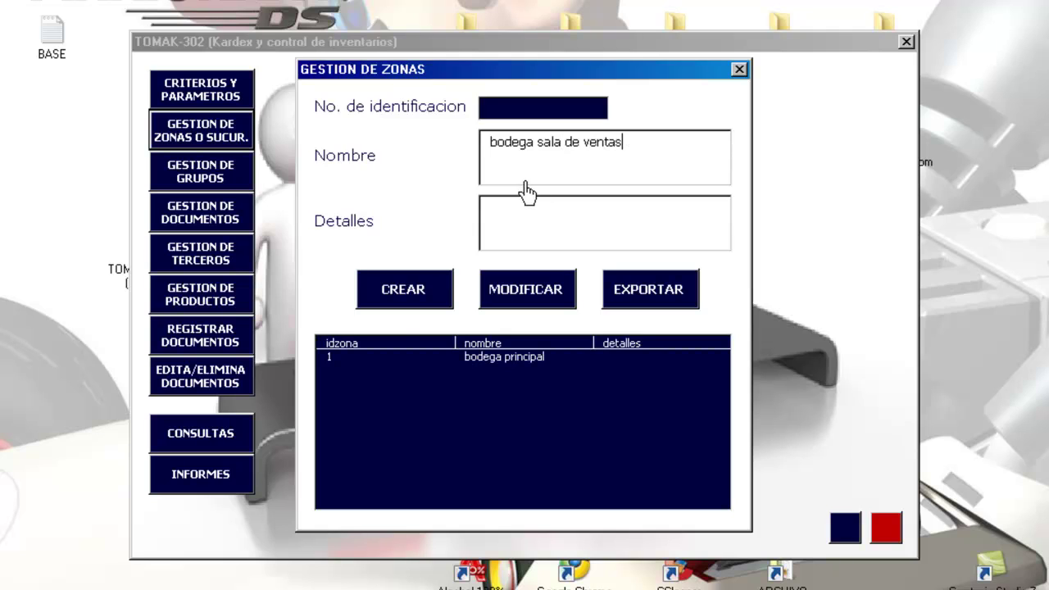
left_click(407, 302)
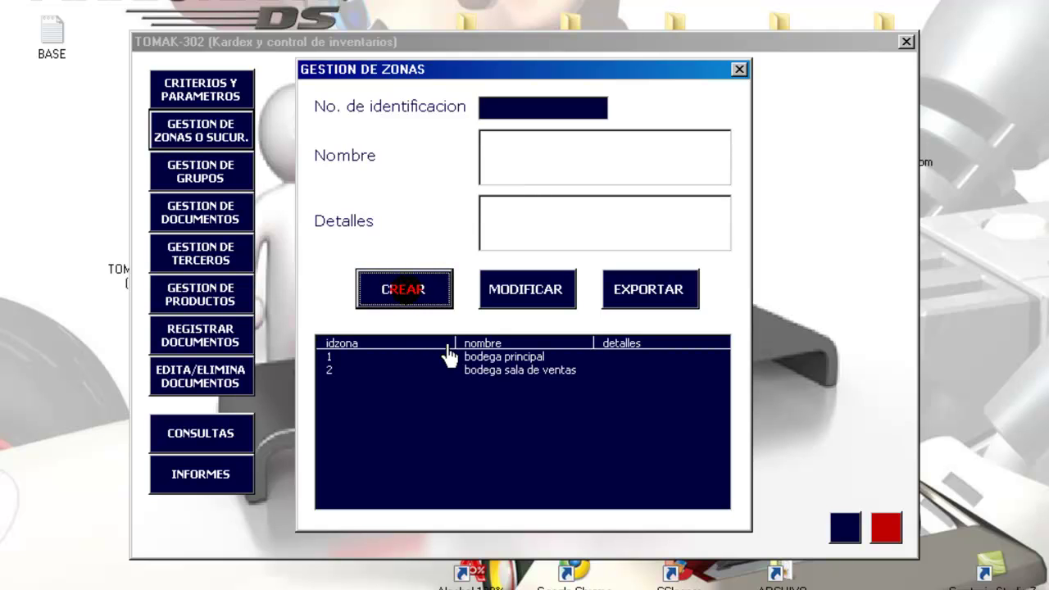
- Give bodega principal the details 'bodega ubicada en el centro' and recheck both zone records
left_click(490, 357)
left_click(491, 370)
left_click(490, 357)
left_click(492, 371)
left_click(489, 357)
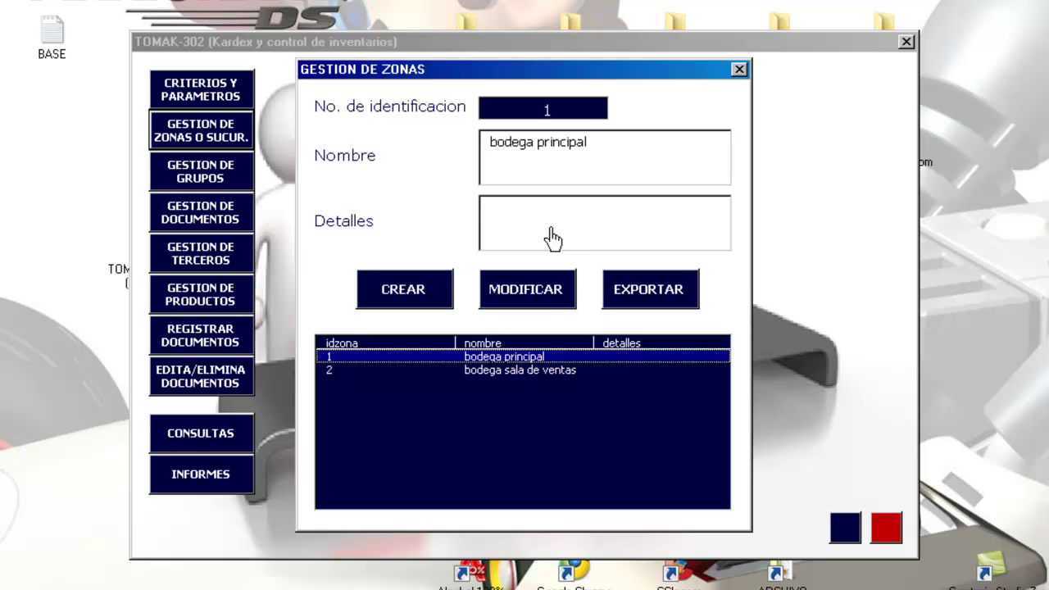
left_click(547, 227)
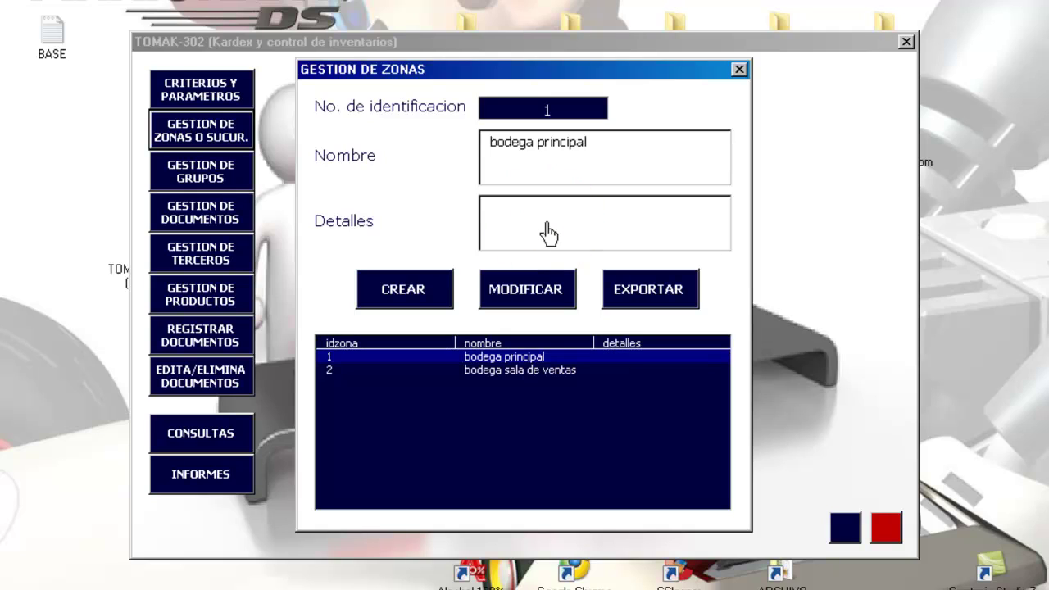
type("bodega ubica")
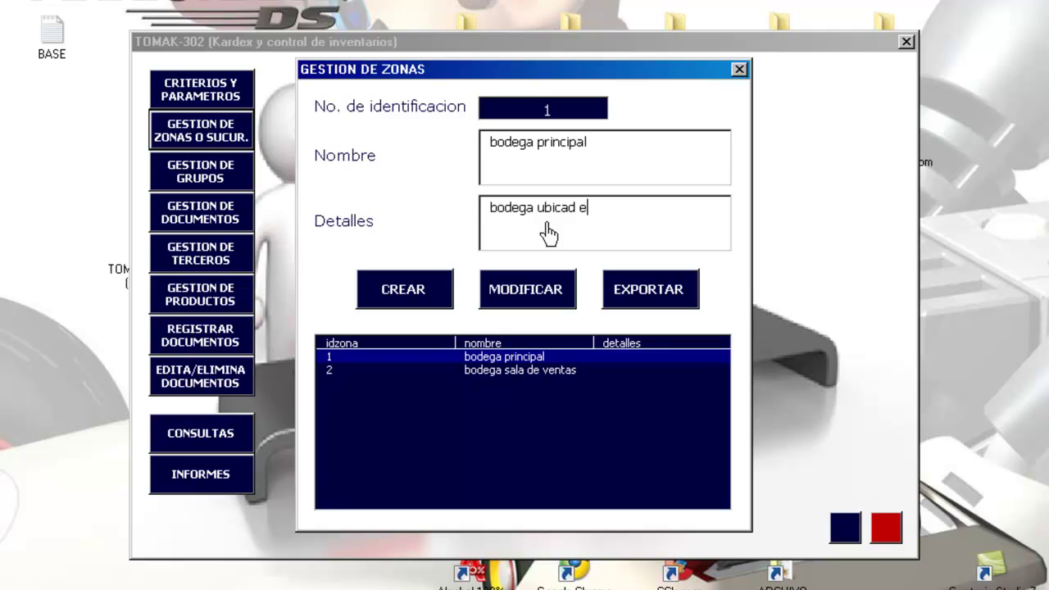
type("da en el centro")
left_click(526, 285)
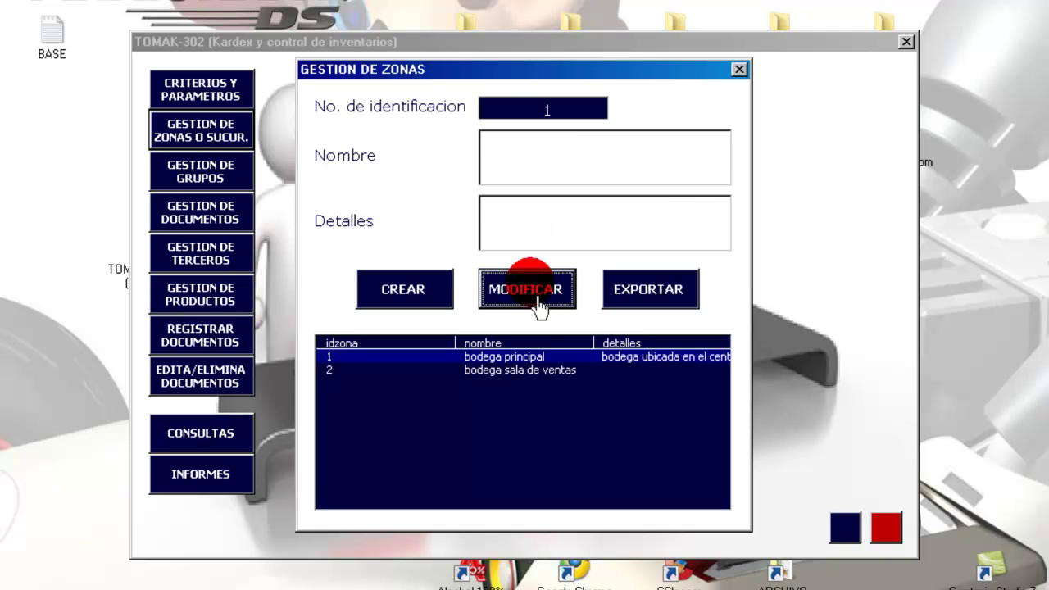
left_click(554, 369)
left_click(540, 357)
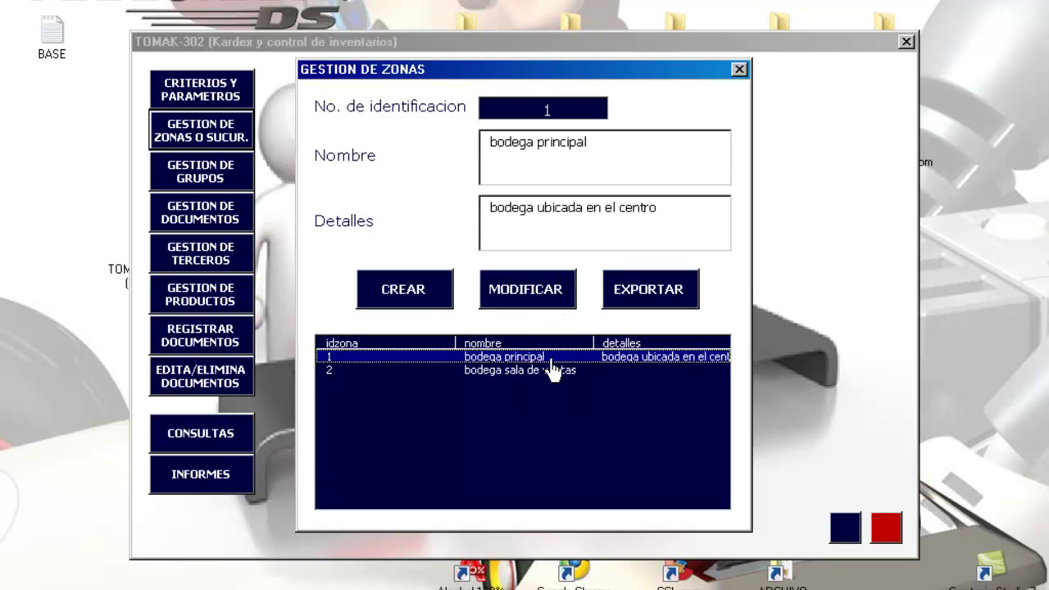
left_click(508, 356)
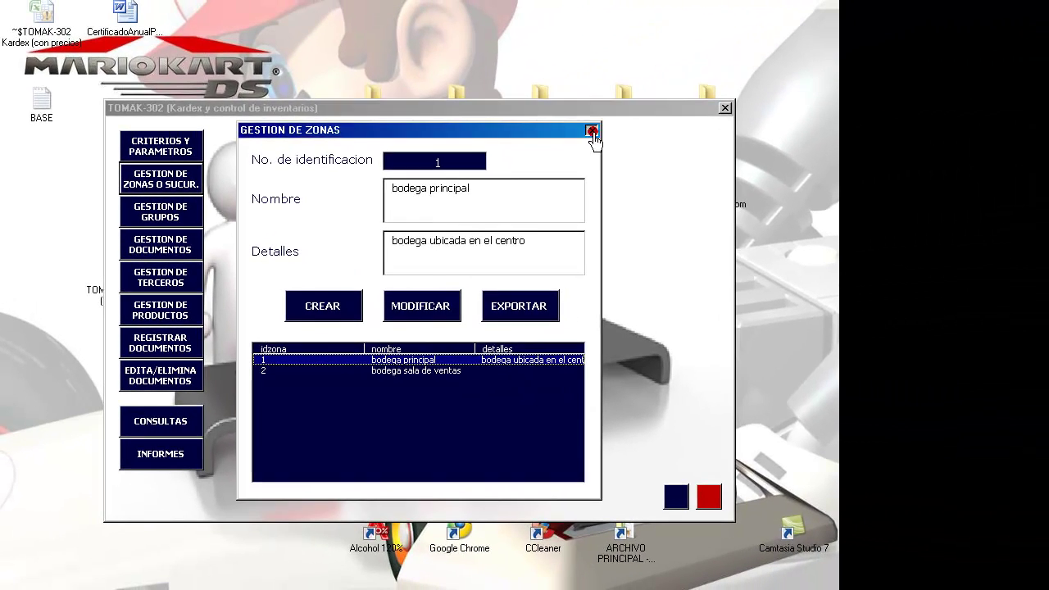
- Add product groups 'linea hogar' and 'linea oficina' in group management, then close it
left_click(730, 73)
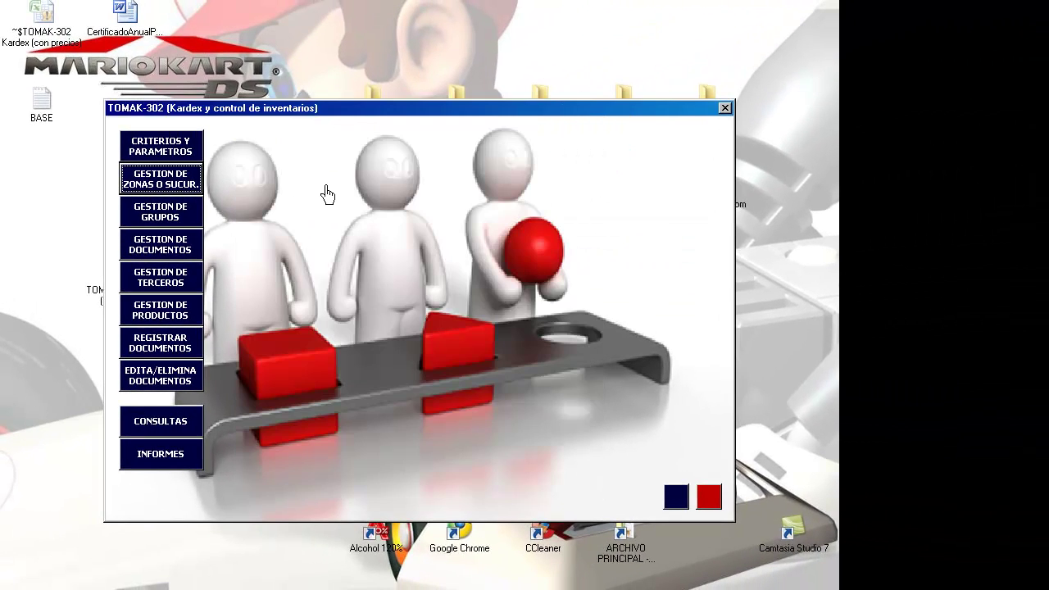
left_click(170, 212)
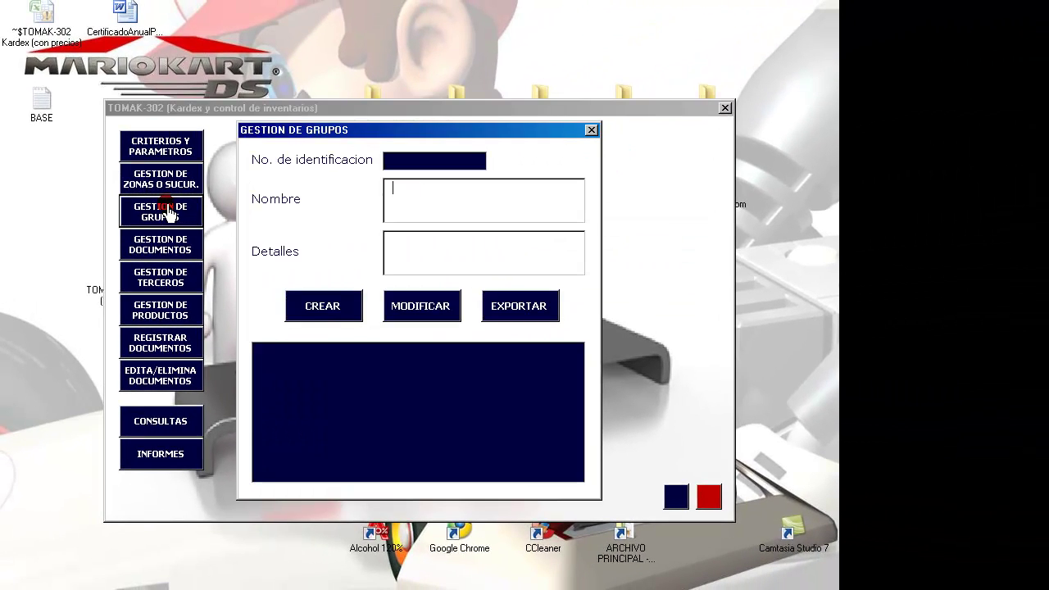
left_click(307, 323)
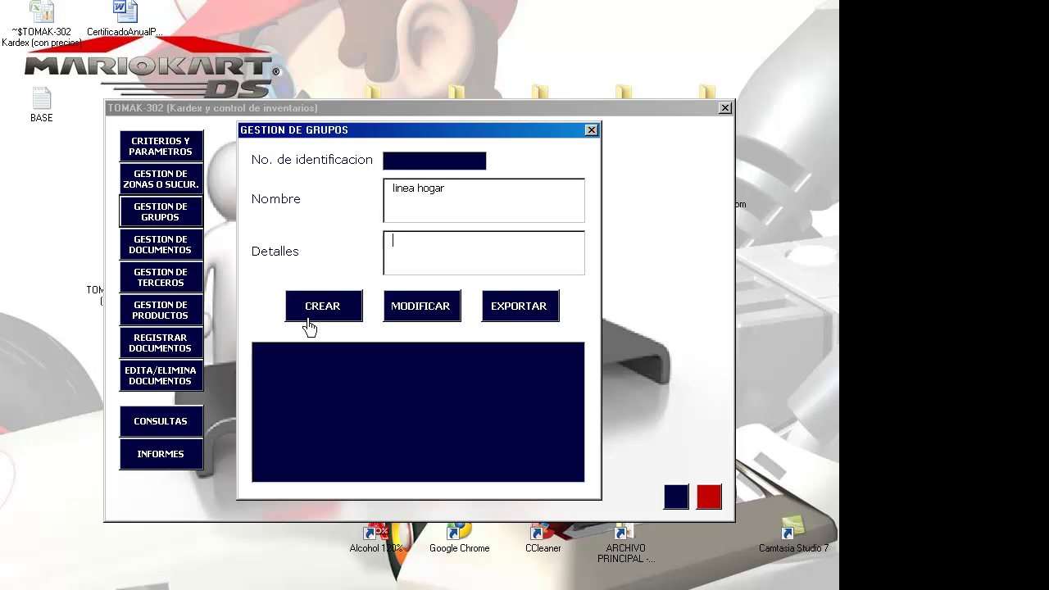
left_click(308, 322)
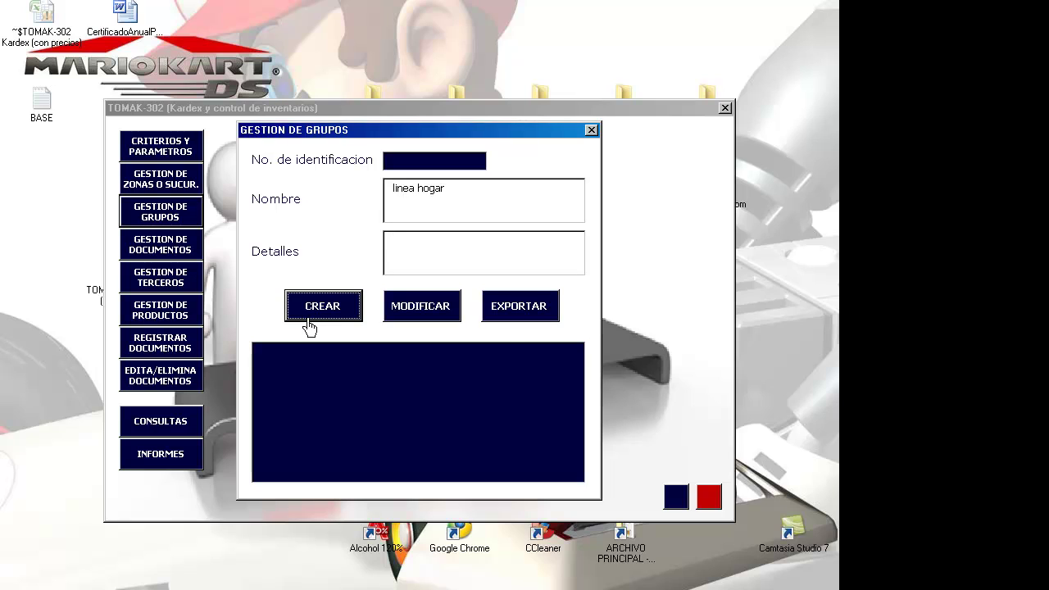
left_click(416, 216)
type("linea oficina")
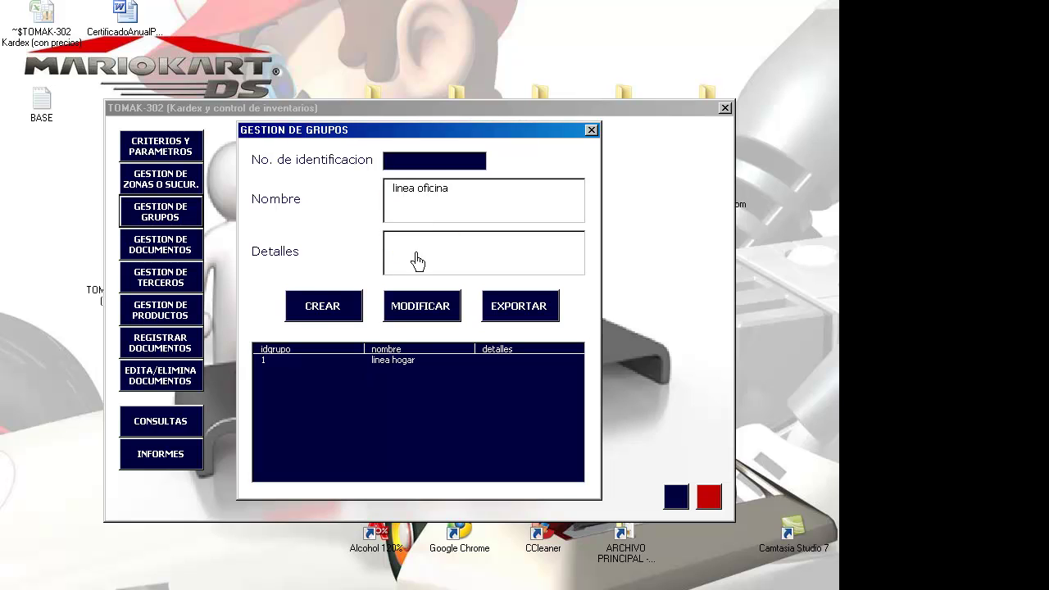
left_click(340, 310)
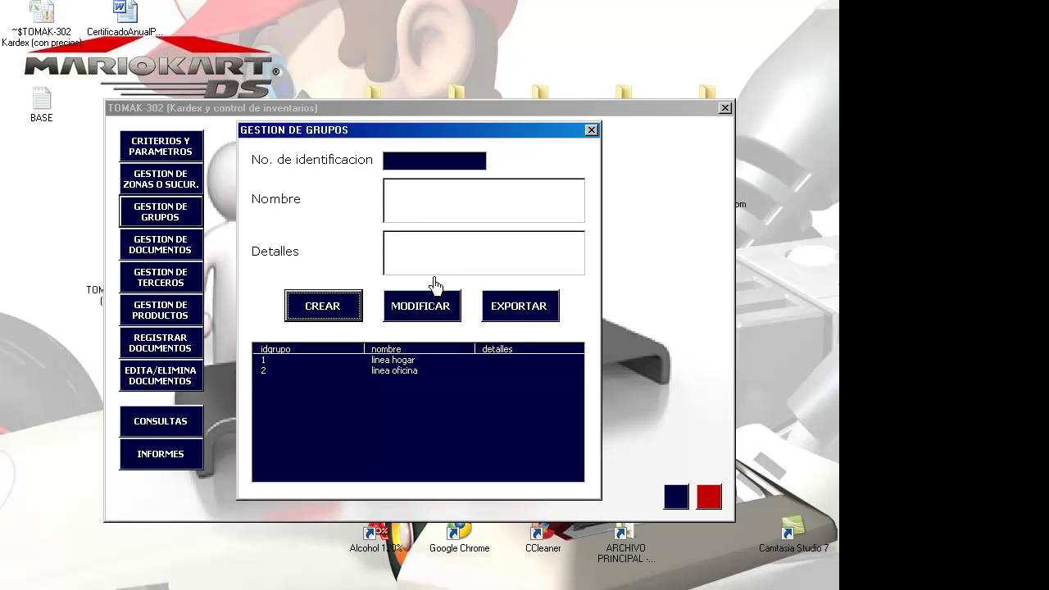
left_click(589, 131)
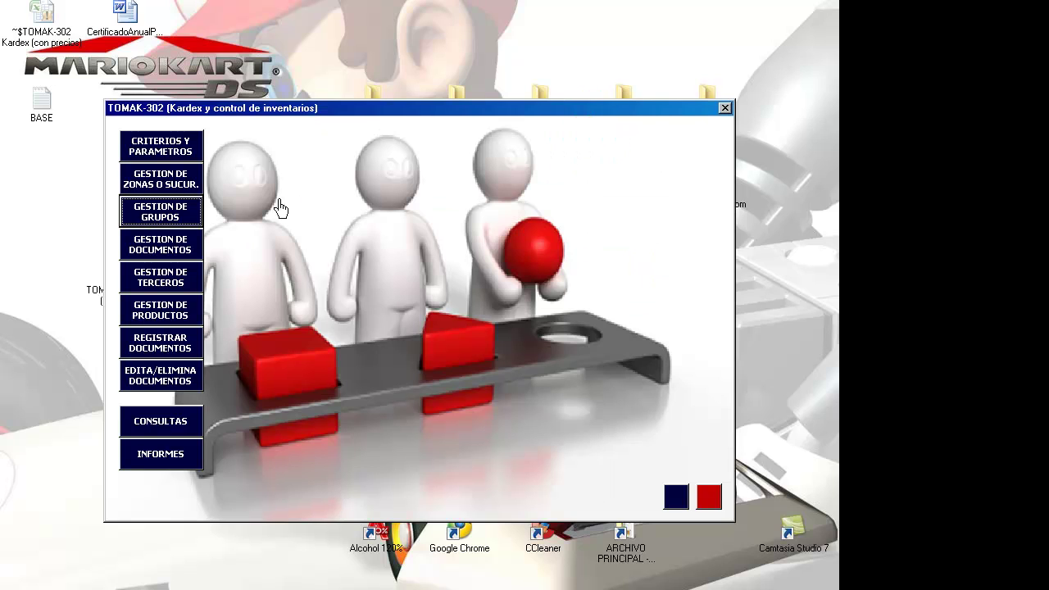
- Enter a new document with code FC and name 'ingreso por compra'
left_click(162, 251)
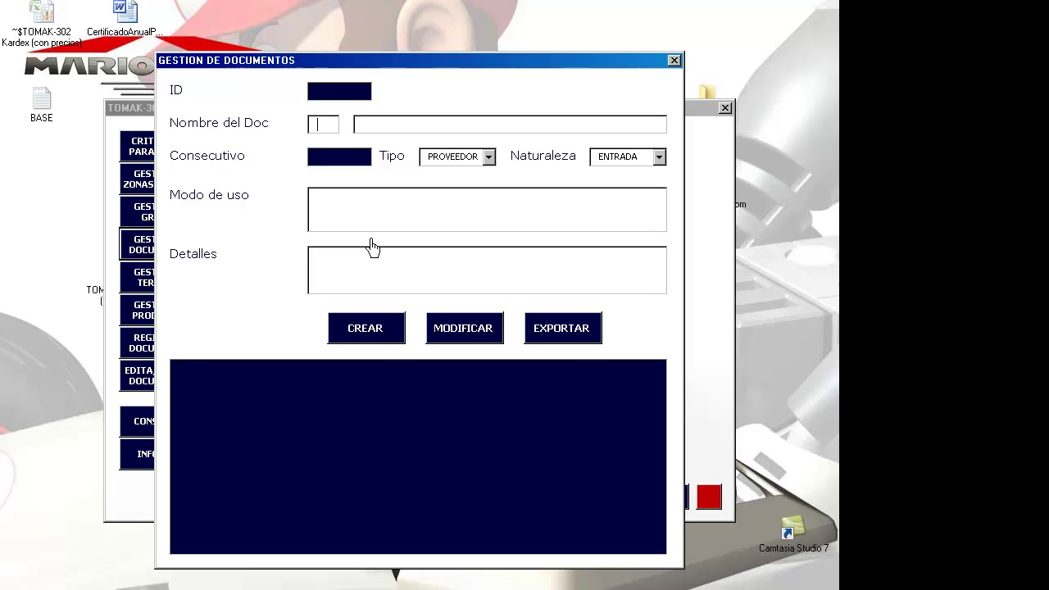
type("fcfactura")
key("BackSpace")
key("BackSpace")
key("BackSpace")
key("BackSpace")
key("BackSpace")
key("BackSpace")
key("BackSpace")
type("ingreo")
key("BackSpace")
type("so por compra")
- Keep PROVEEDOR and ENTRADA, set usage 'solo usaremos en caso de compra de mercancias', and create it
left_click(488, 157)
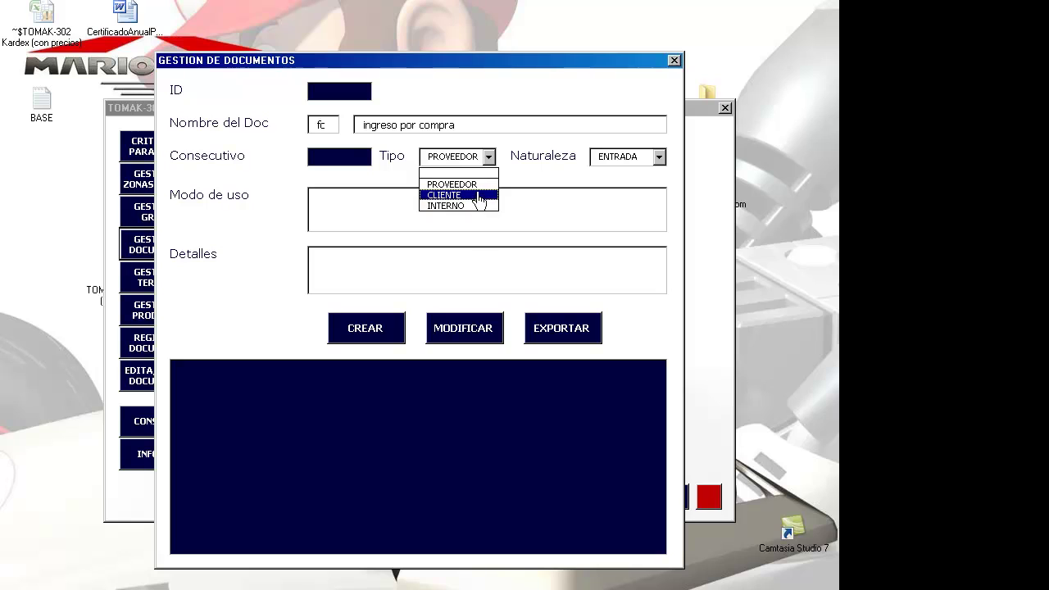
left_click(475, 186)
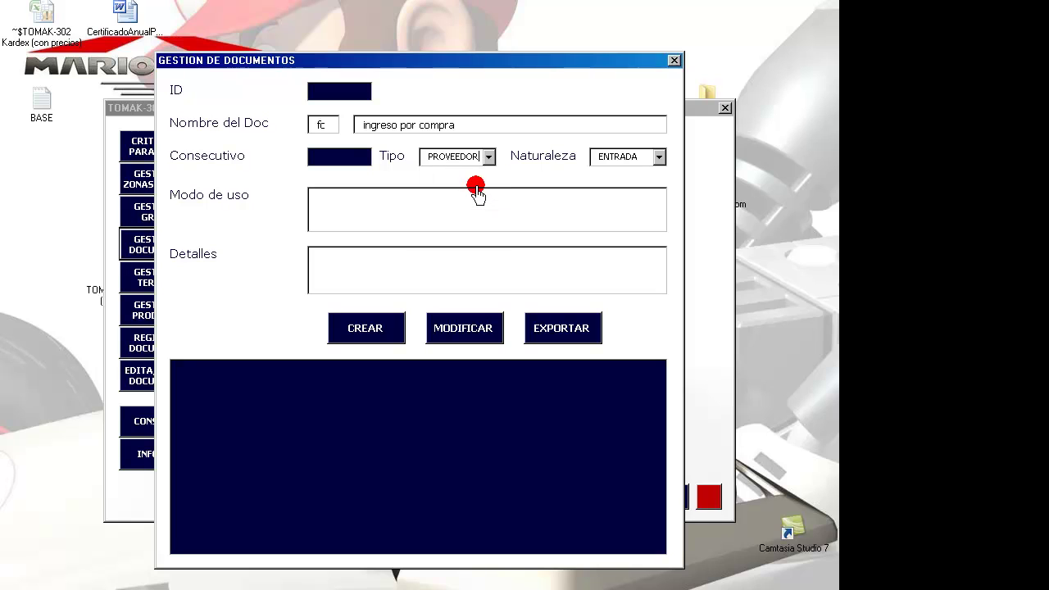
left_click(658, 160)
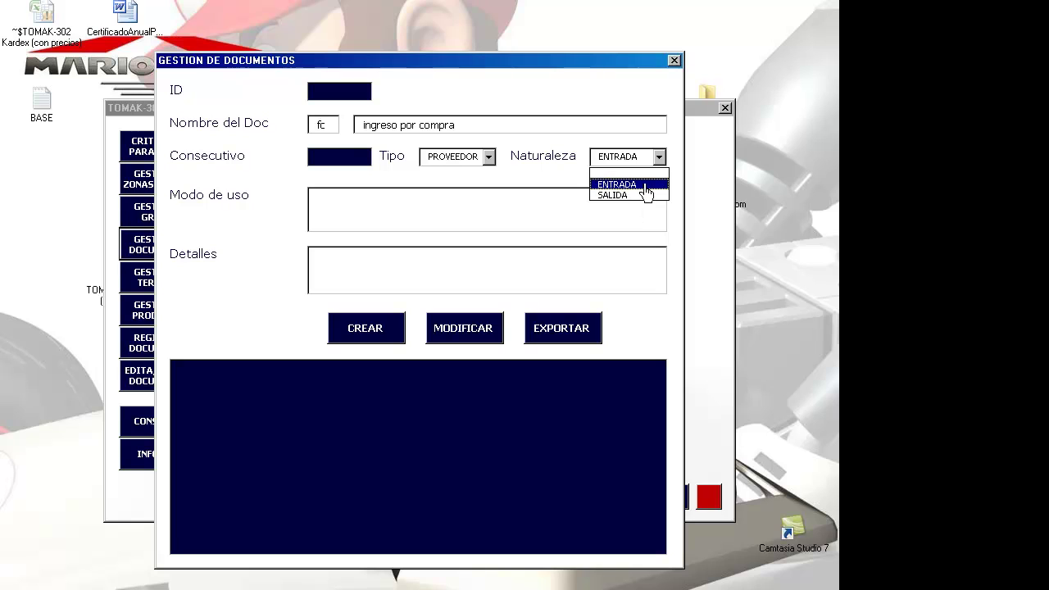
left_click(644, 186)
left_click(469, 218)
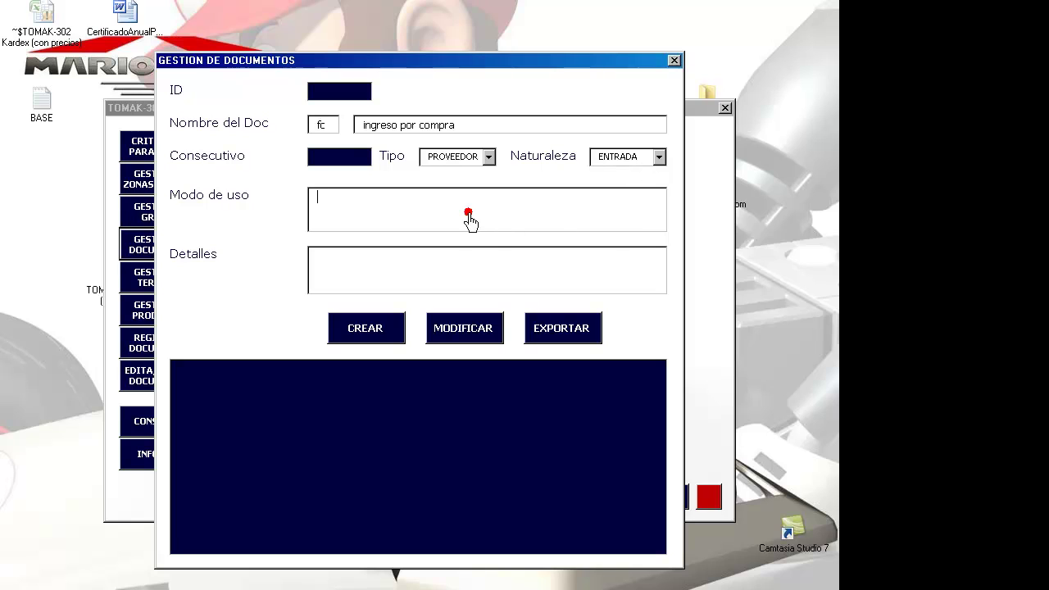
type("solo usaremos en caso de compra de merc")
key("BackSpace")
key("BackSpace")
type("ercancias")
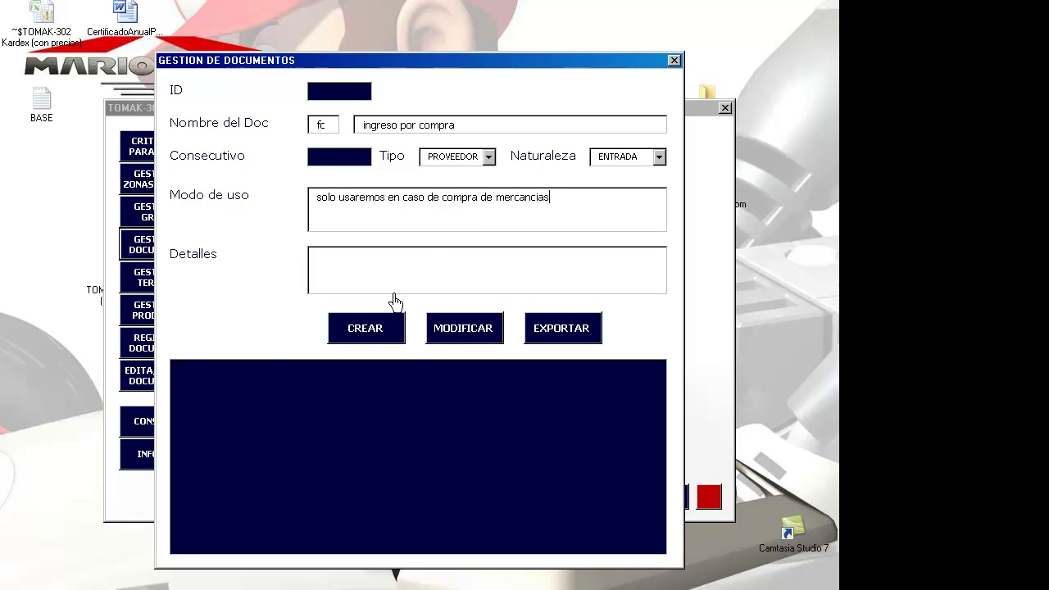
left_click(382, 336)
- Change the code to DV and the name to 'ingreso por devolucion de mercancias'
left_click(336, 129)
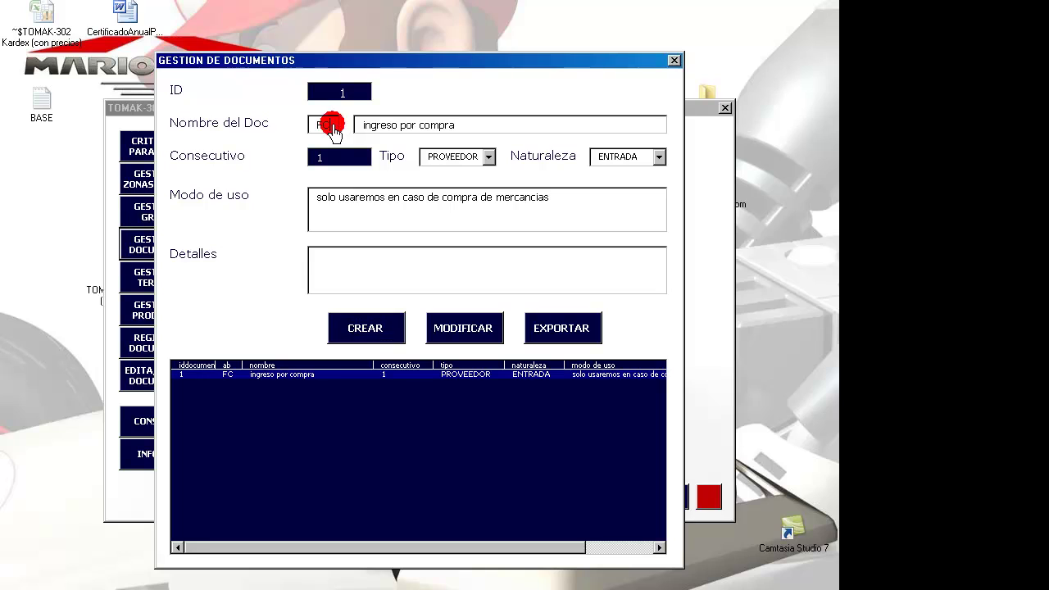
key("BackSpace")
key("BackSpace")
type("dv")
key("Tab")
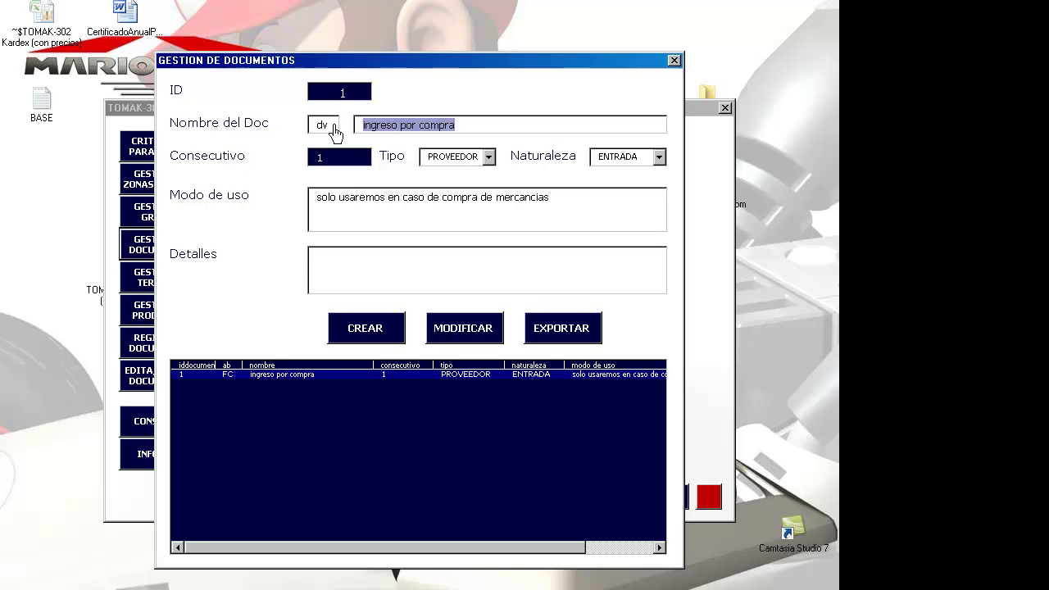
key("End")
key("ctrl+shift+Left")
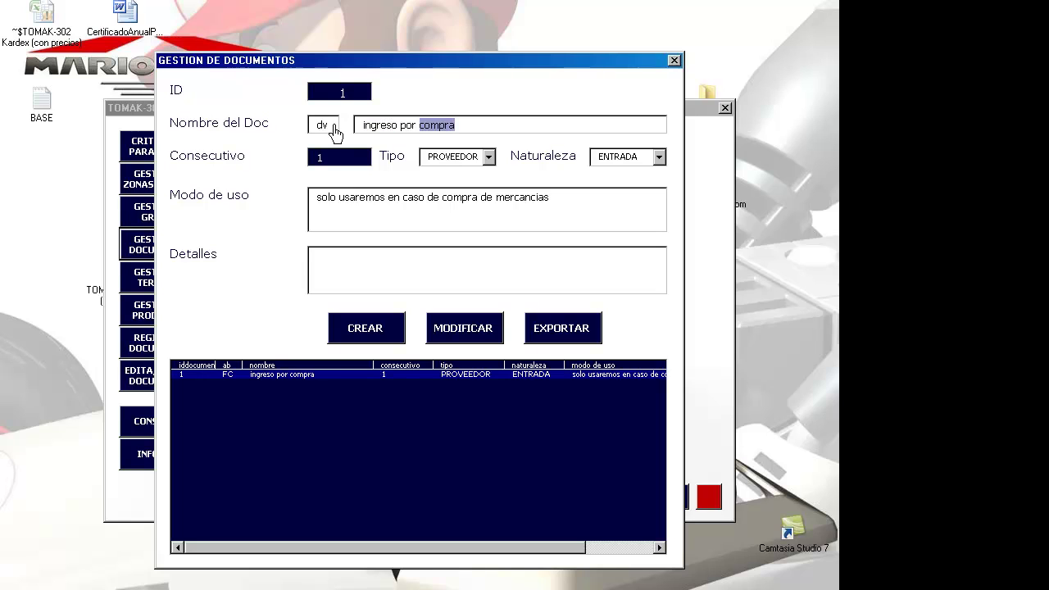
type("devolucion de mer")
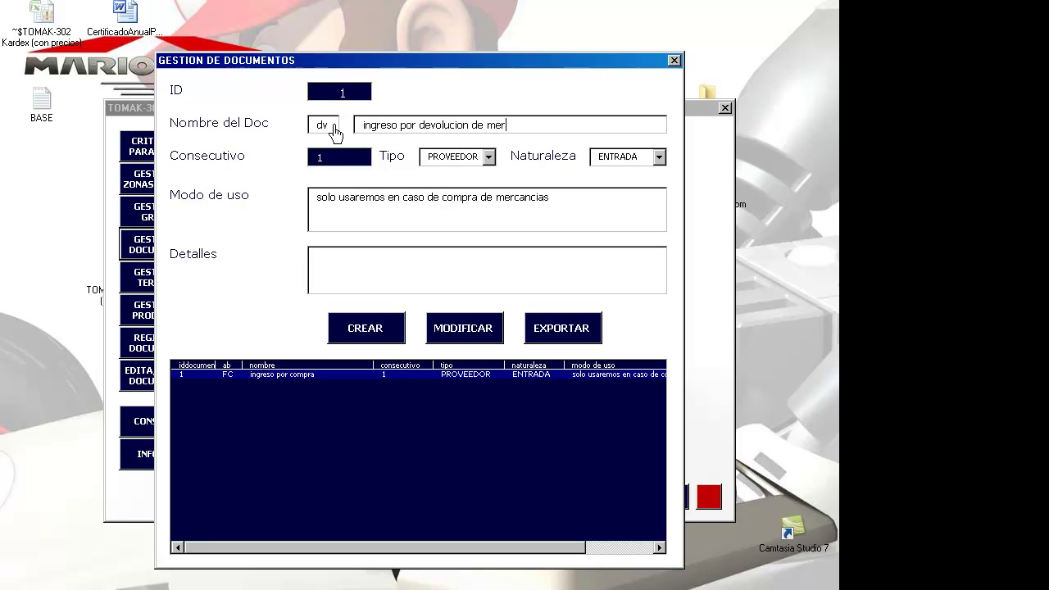
type("cancias")
- Set Tipo CLIENTE, change the usage to 'devoluciones por compras', and create the DV document
left_click(487, 159)
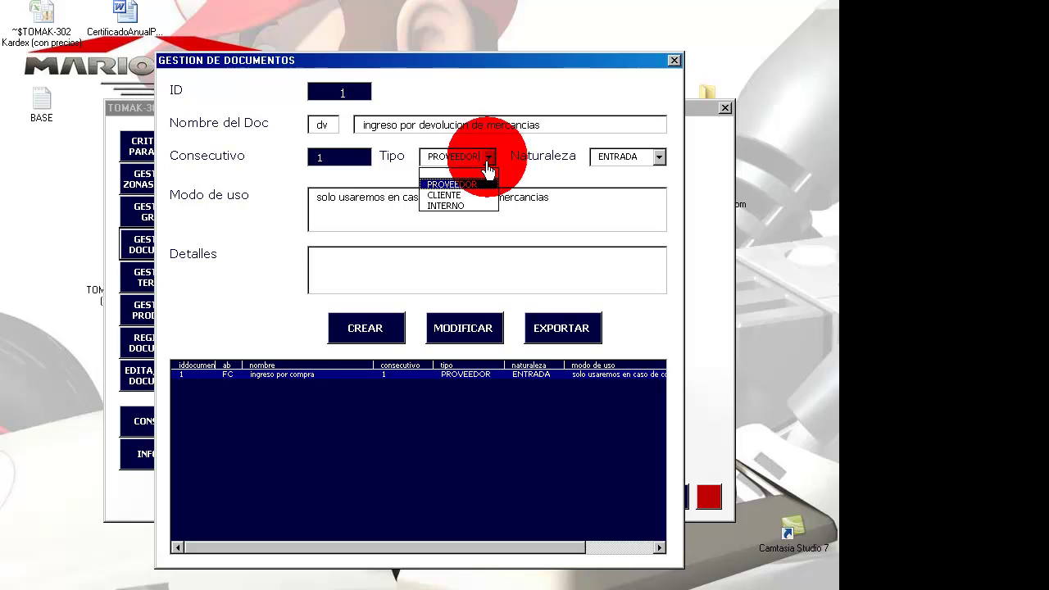
left_click(474, 195)
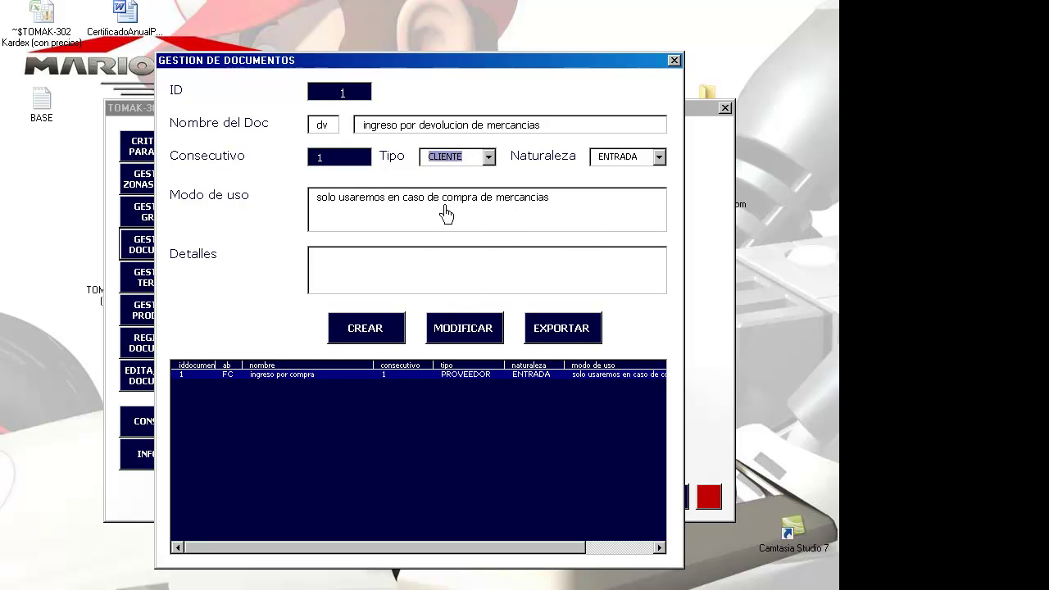
left_click_drag(441, 199, 597, 195)
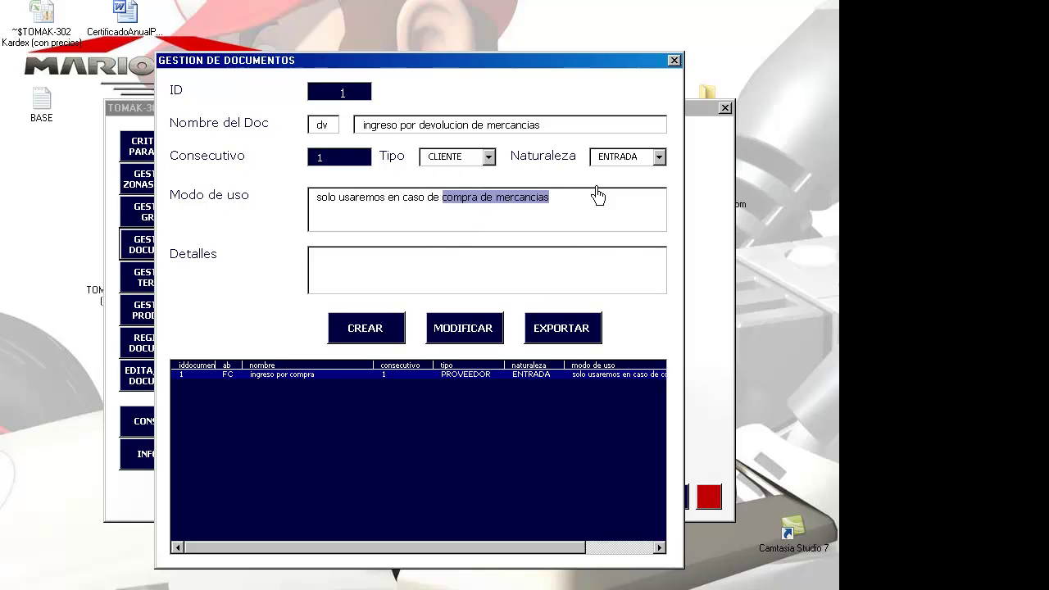
type("devolu")
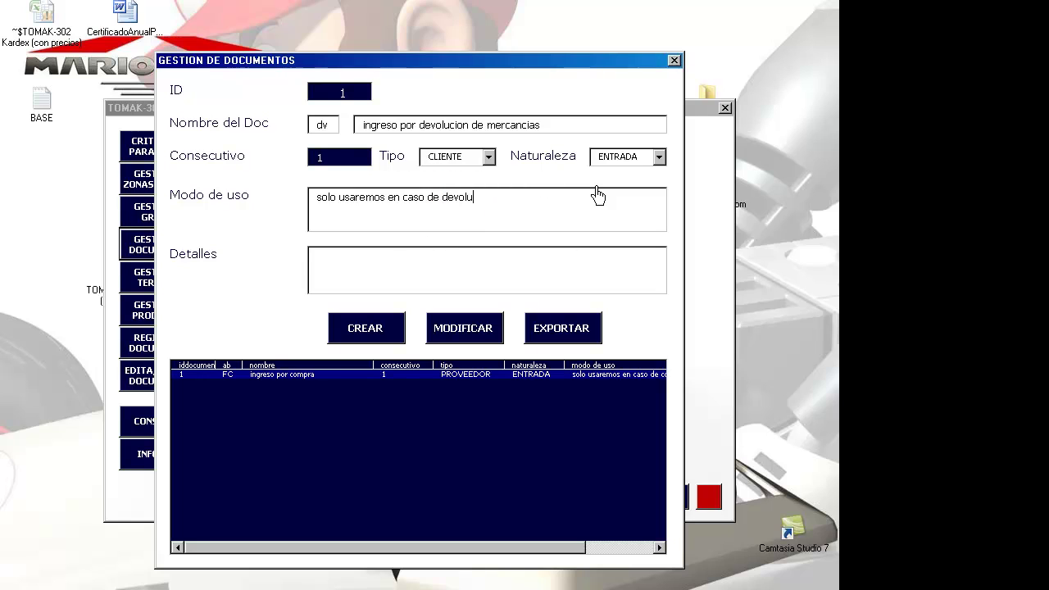
type("ciones por compras")
left_click(385, 331)
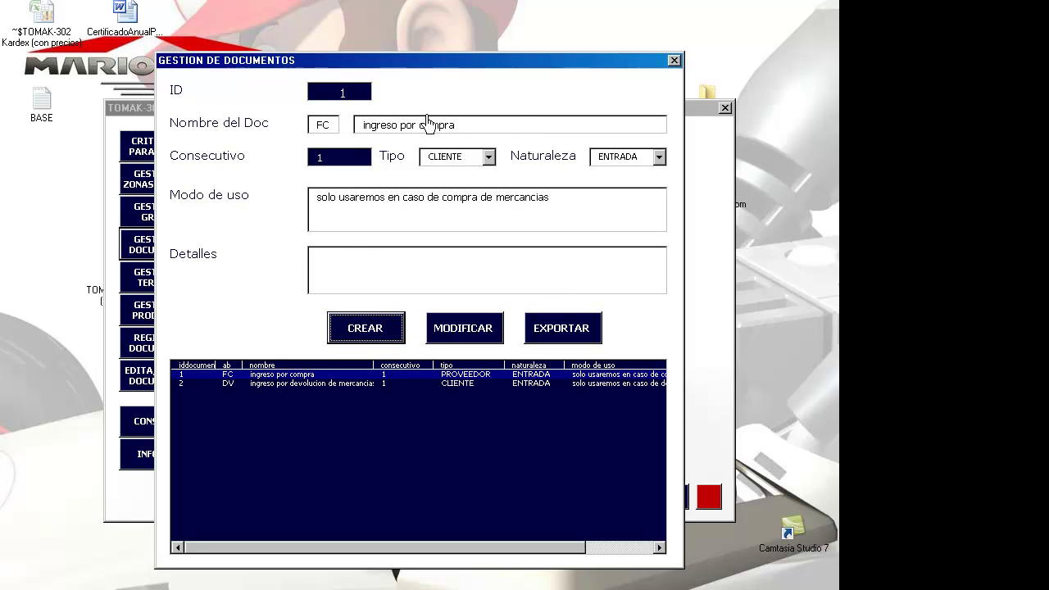
- Replace the code with IF and the name with 'ajuste por inventario'
double_click(335, 133)
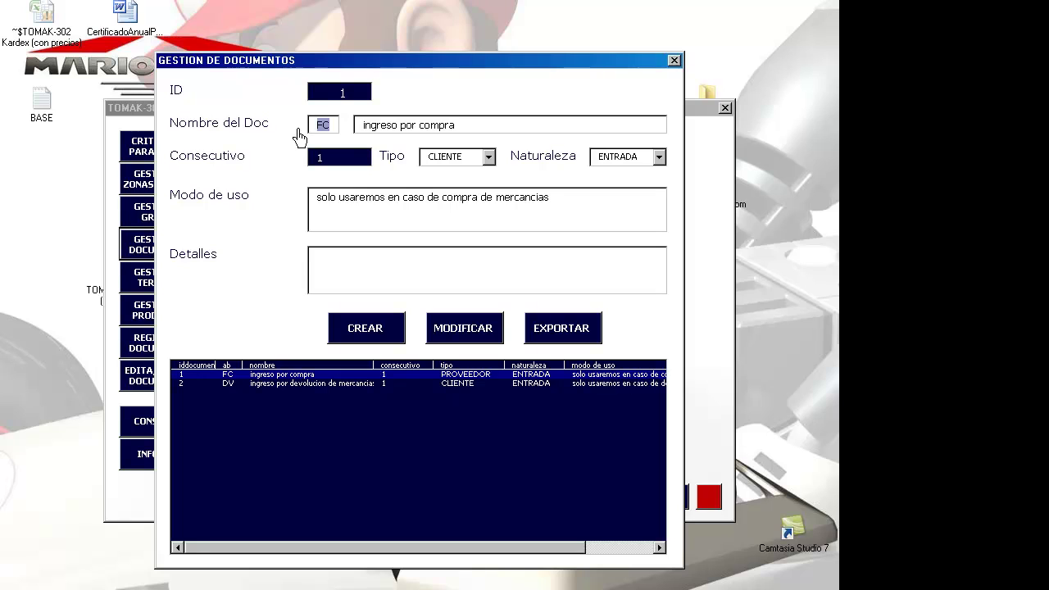
type("if")
key("Tab")
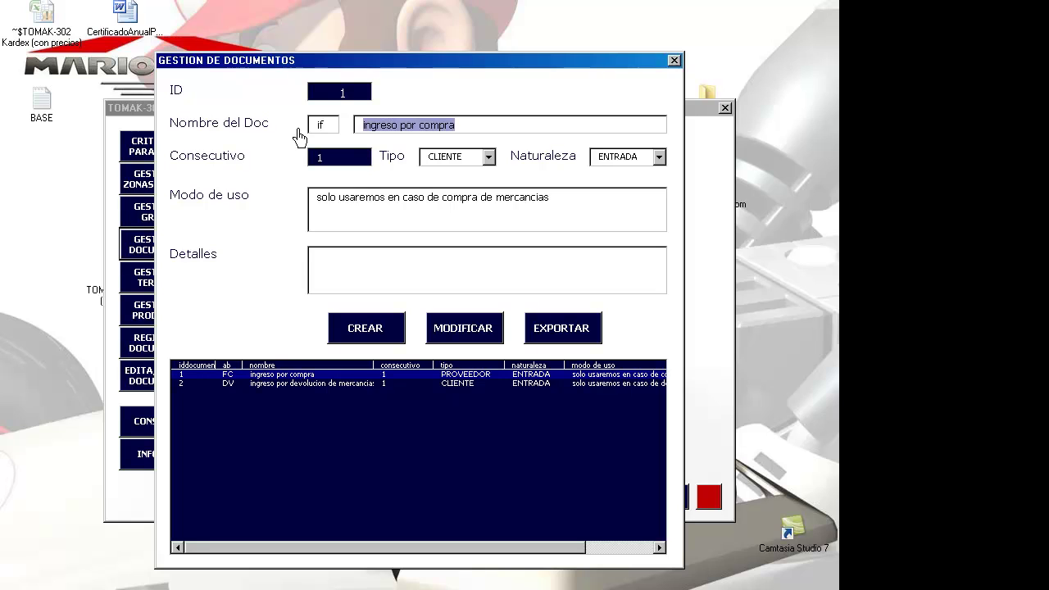
type("ajuste por")
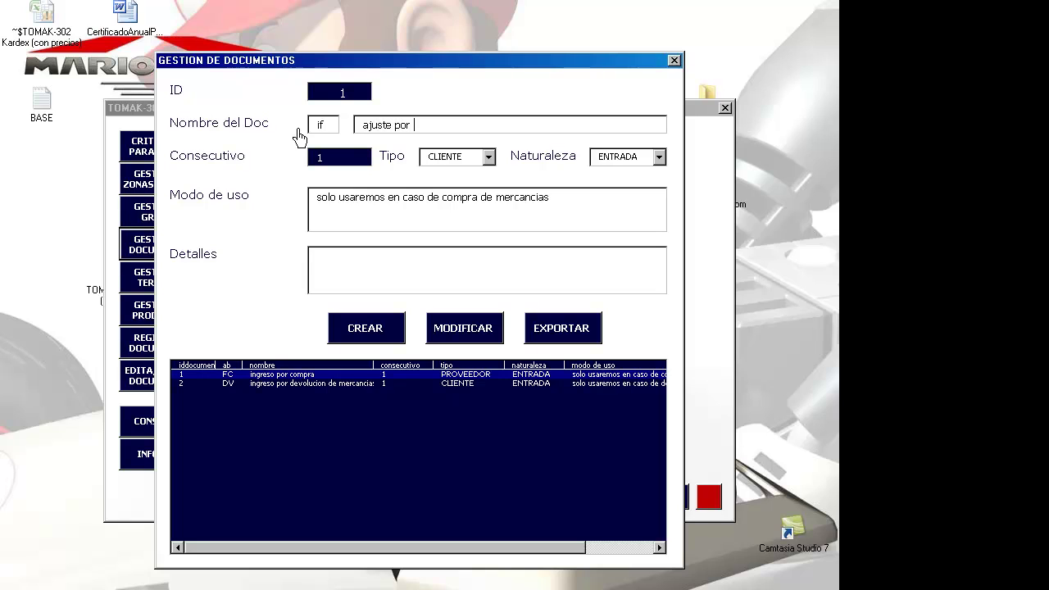
type(" inventarios")
key("BackSpace")
key("Tab")
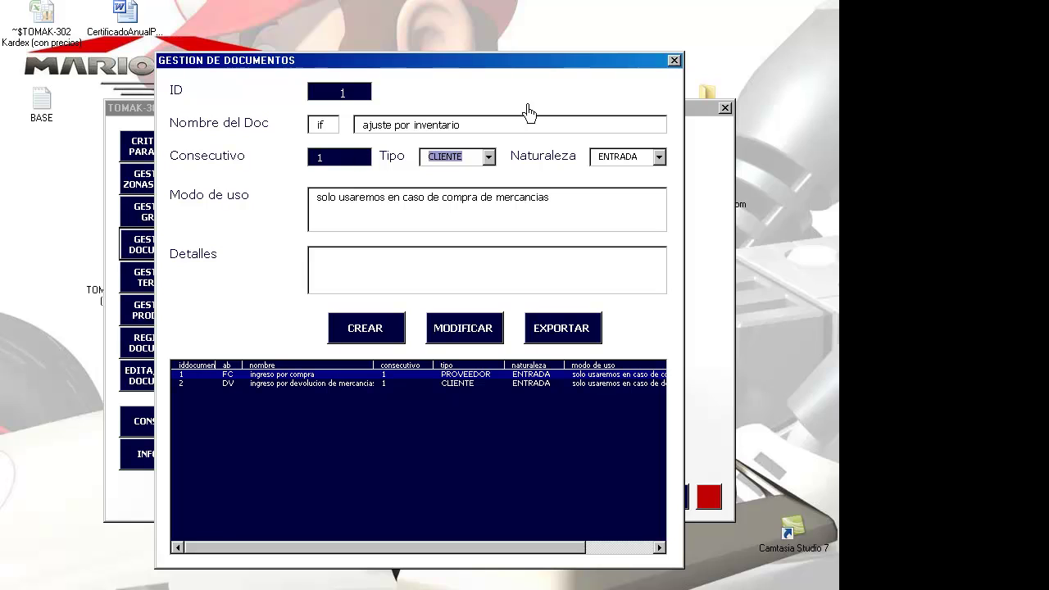
- Set Tipo INTERNO, usage 'ajustar por sobrantes de mercancias', and create the IF document
left_click(490, 157)
left_click(478, 205)
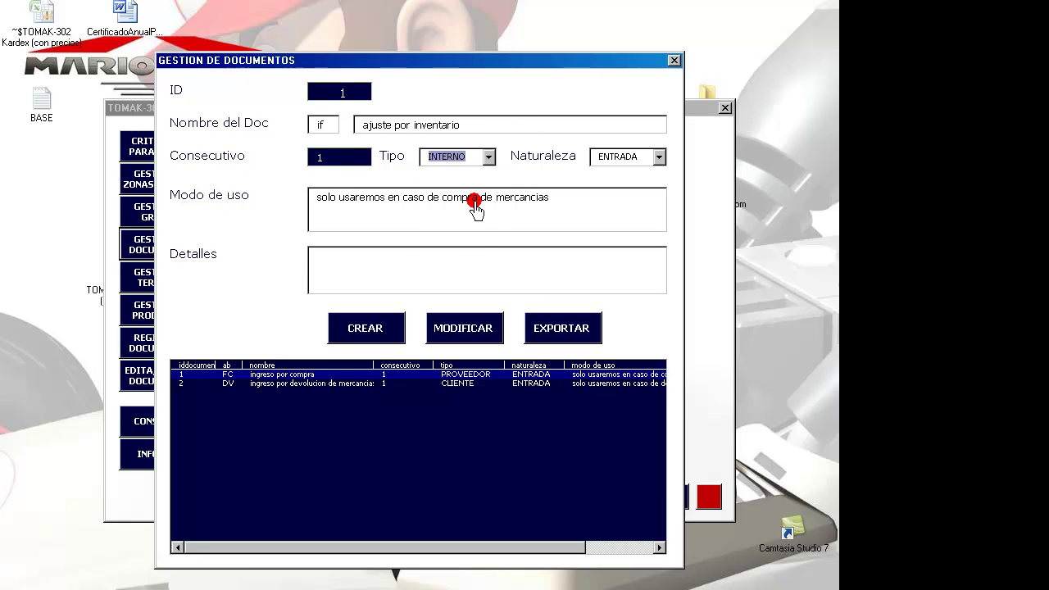
left_click(566, 217)
left_click_drag(442, 198, 565, 188)
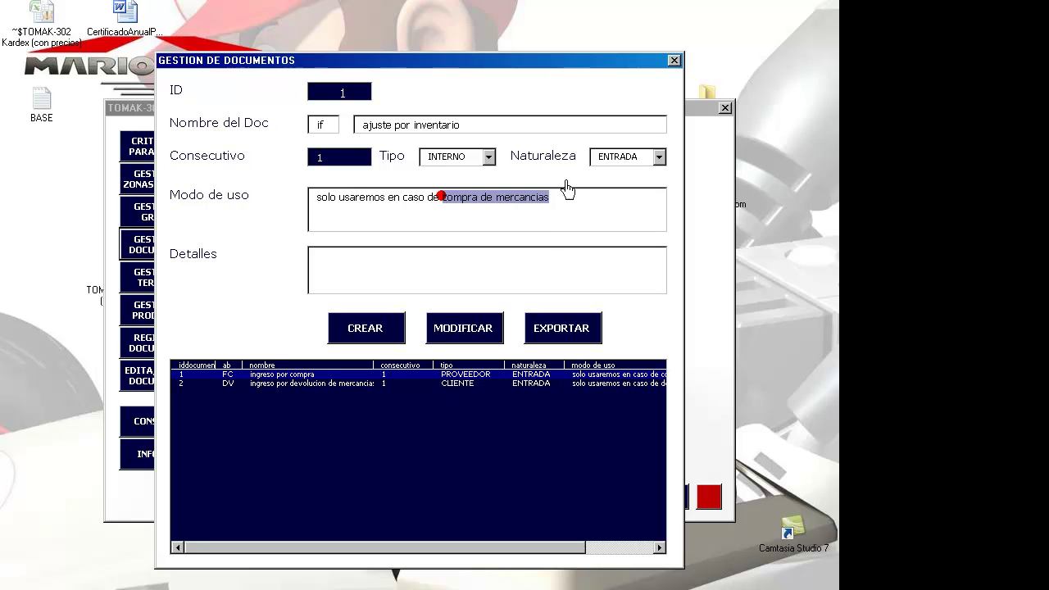
type("ajustar")
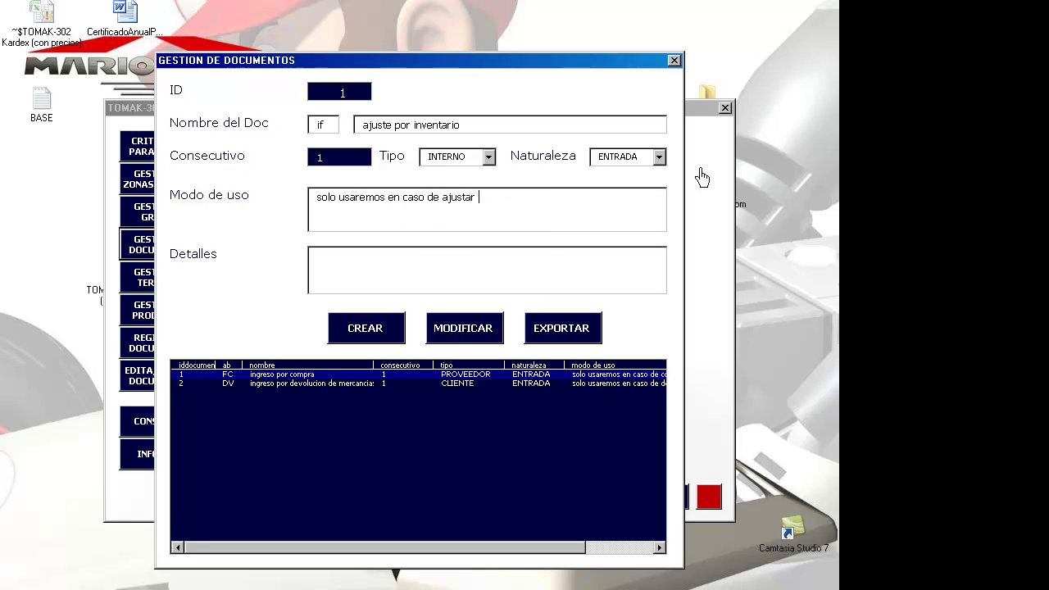
type(" por sobrantes de mercancias")
left_click(375, 329)
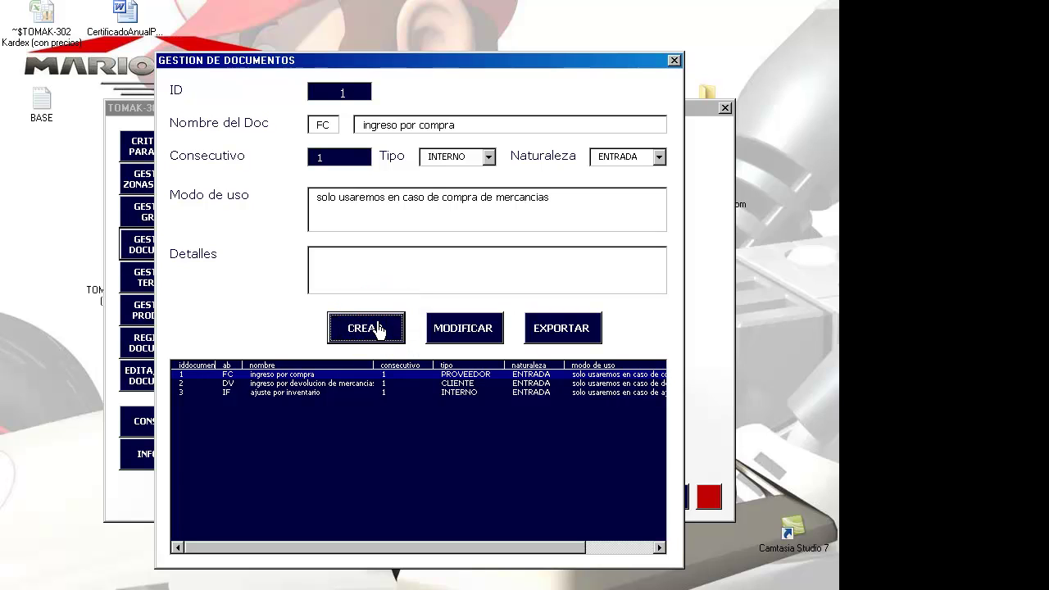
- Enter code DC with the name 'devolucion por compras'
left_click_drag(333, 128, 310, 129)
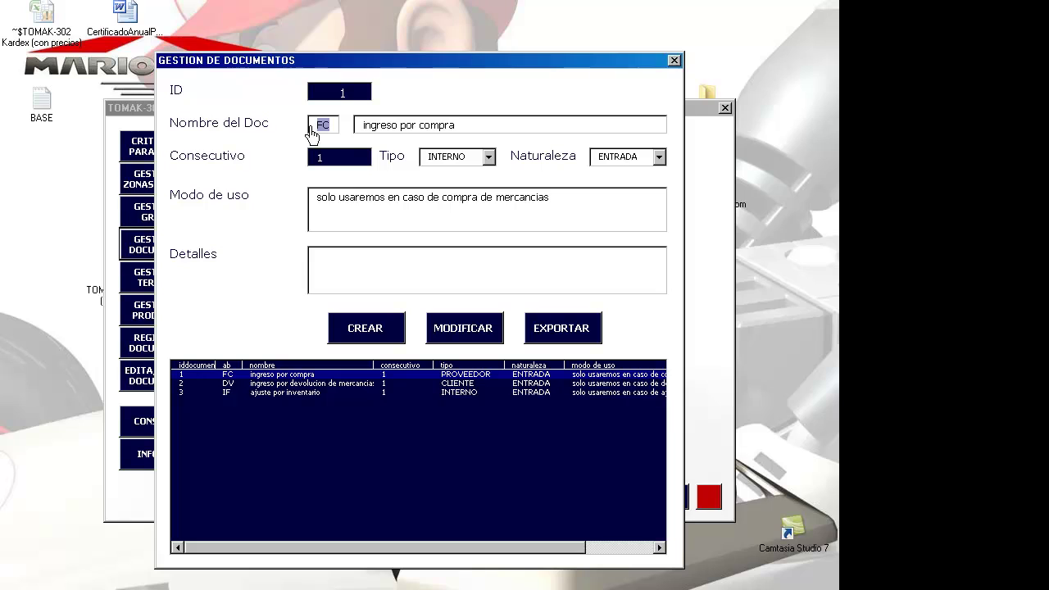
type("devoluci")
key("BackSpace")
key("BackSpace")
key("BackSpace")
key("BackSpace")
key("BackSpace")
key("BackSpace")
key("BackSpace")
key("BackSpace")
type("dc")
key("Tab")
type("devoluion por")
key("BackSpace")
key("BackSpace")
key("BackSpace")
key("BackSpace")
key("BackSpace")
key("BackSpace")
key("BackSpace")
type("cion por compras")
- Set Tipo to PROVEEDOR and Naturaleza to SALIDA
key("Tab")
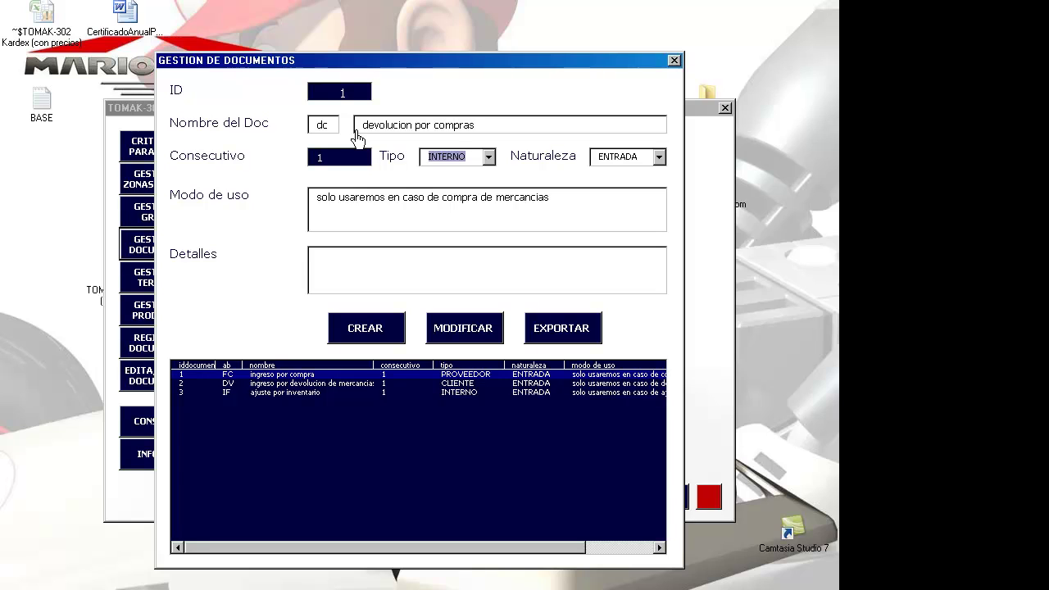
key("alt+Down")
key("Up")
key("Up")
key("Tab")
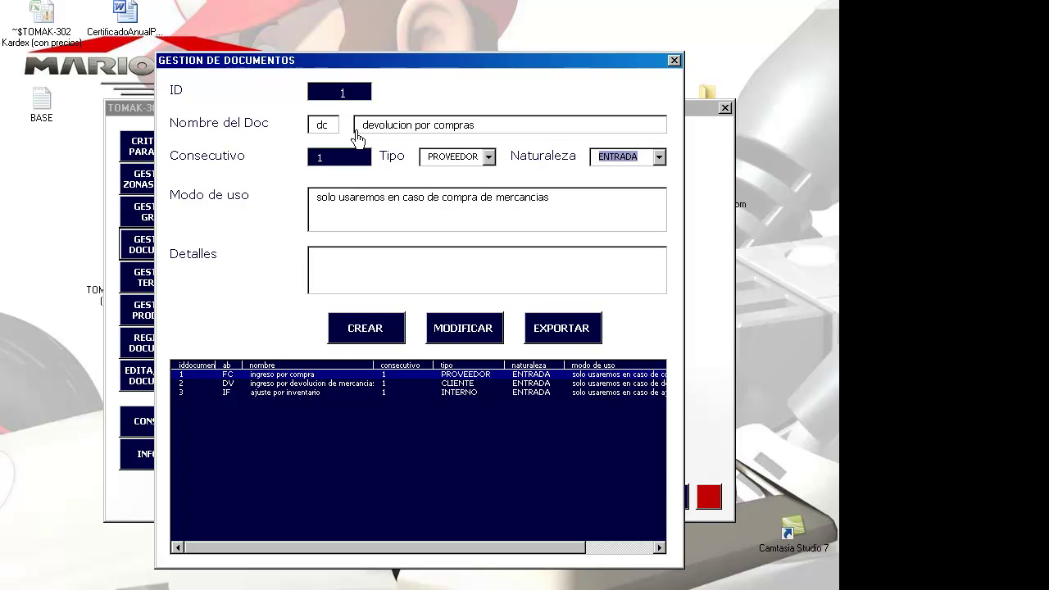
key("alt+Down")
key("Down")
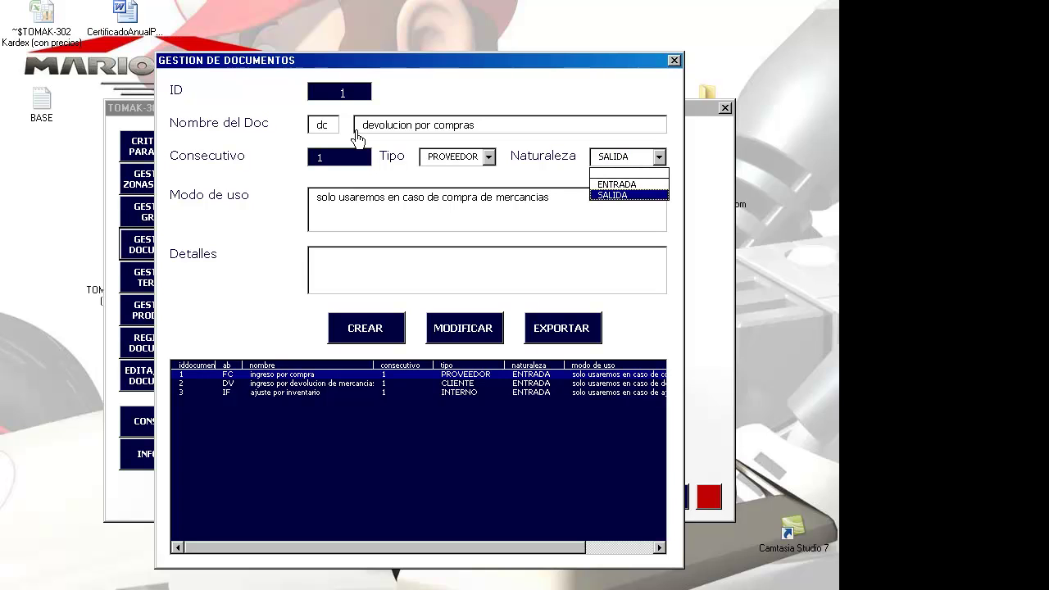
key("Tab")
- Reword the usage text for purchase returns and create the DC document
key("End")
key("ctrl+Left")
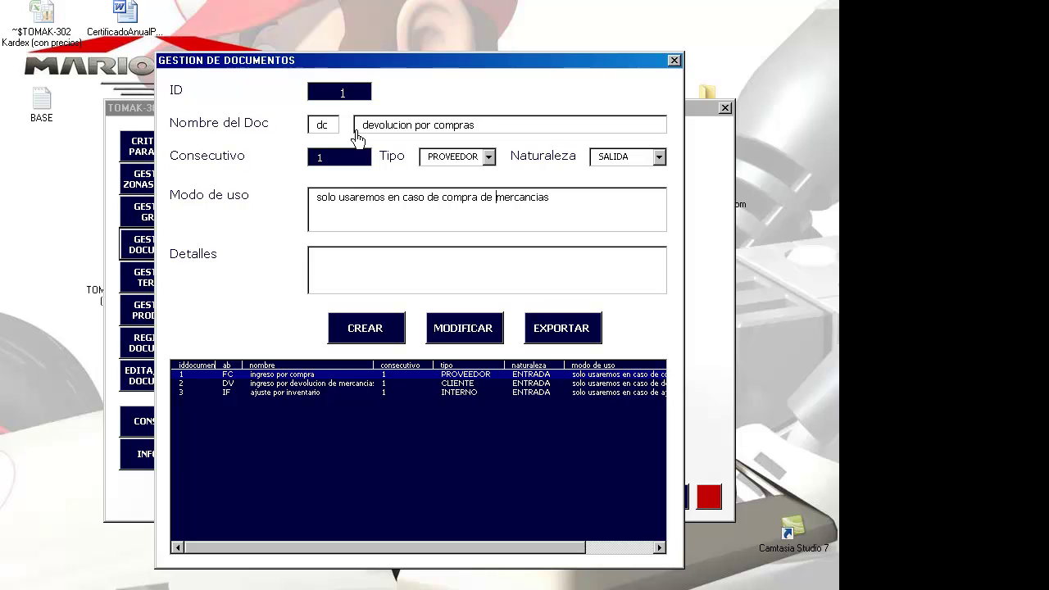
type("devolucion en")
key("Right")
key("Right")
key("Right")
key("Right")
key("Right")
key("Right")
type("s")
left_click(366, 336)
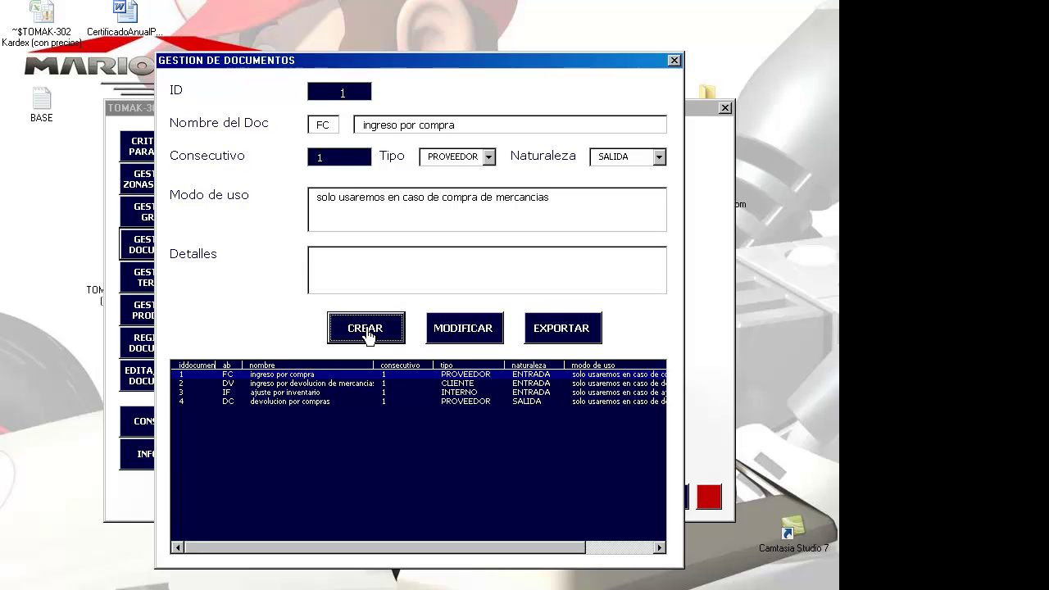
- Change the code to FV and the name to 'salida por venta'
left_click(331, 125)
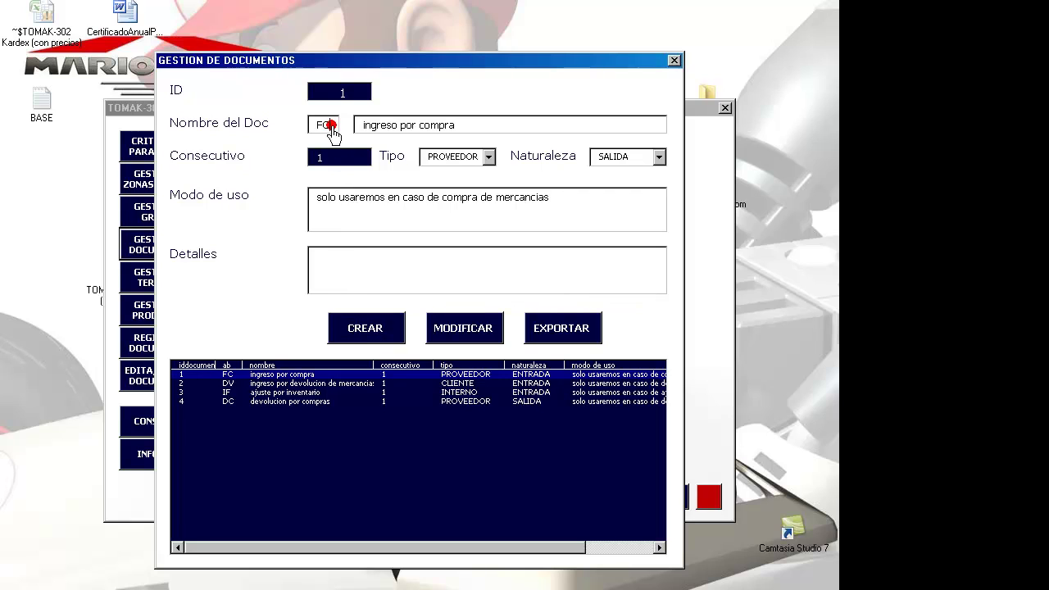
key("BackSpace")
type("v")
left_click_drag(475, 125, 305, 144)
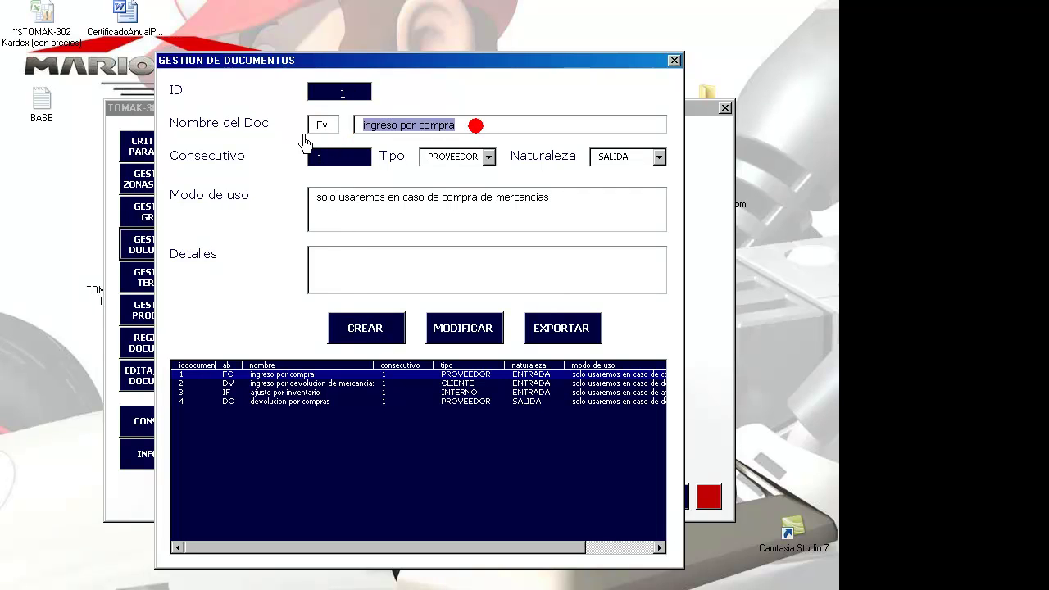
type("salida por ven")
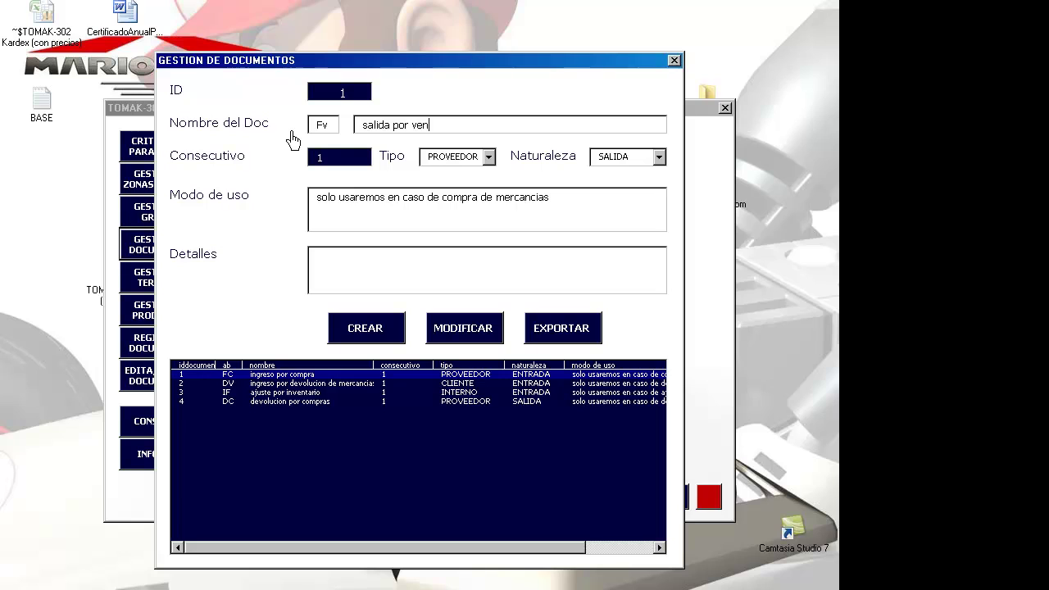
type("ta")
- Set Tipo CLIENTE, keep SALIDA, reword usage for merchandise sales, and create the FV document
left_click(487, 156)
left_click(447, 192)
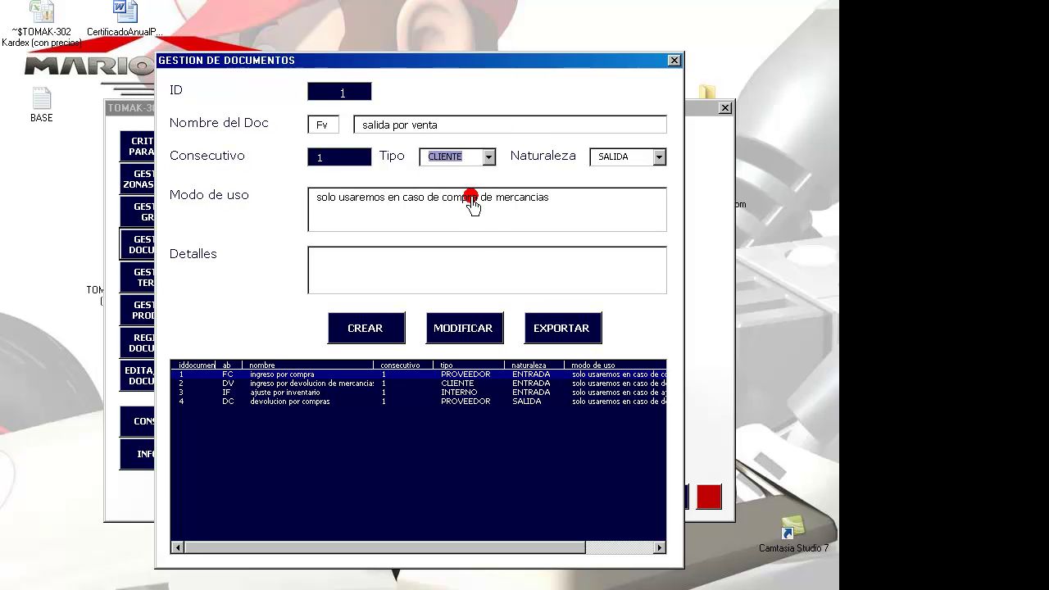
left_click(655, 155)
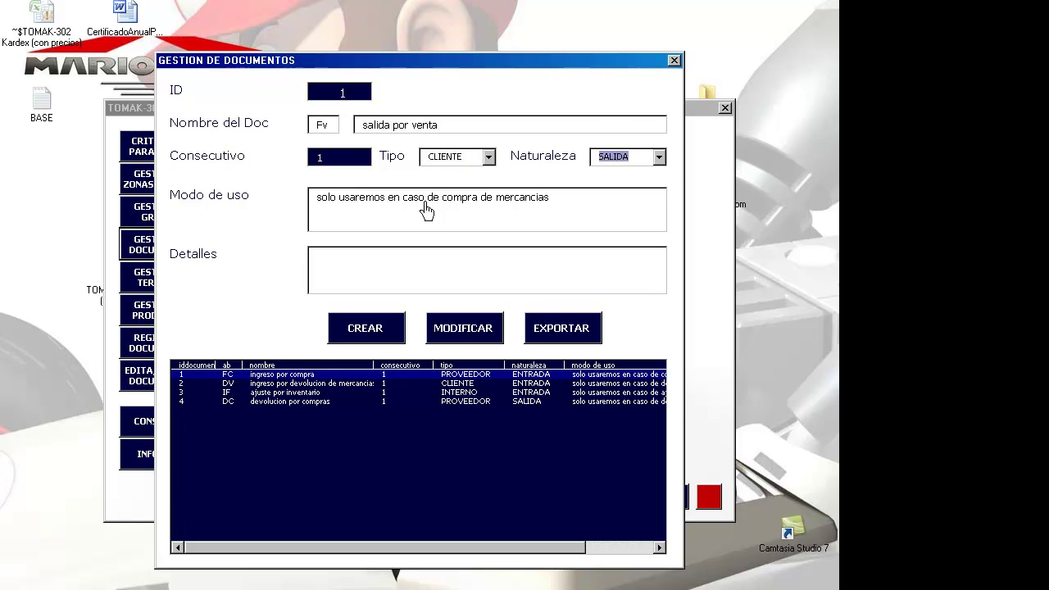
left_click_drag(442, 198, 685, 210)
type("ventas")
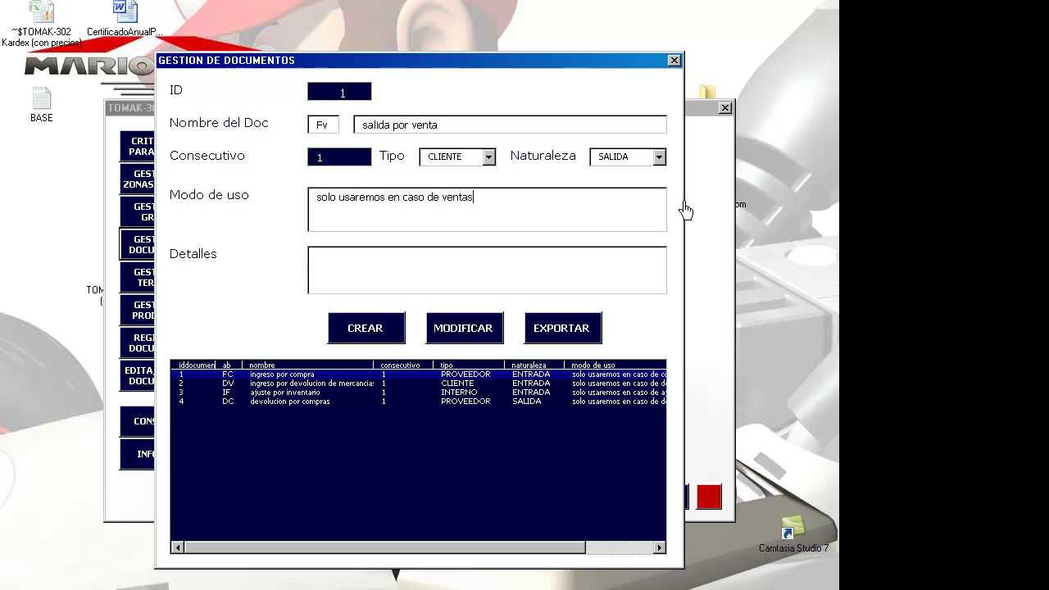
key("BackSpace")
type("de mercancias")
left_click(365, 328)
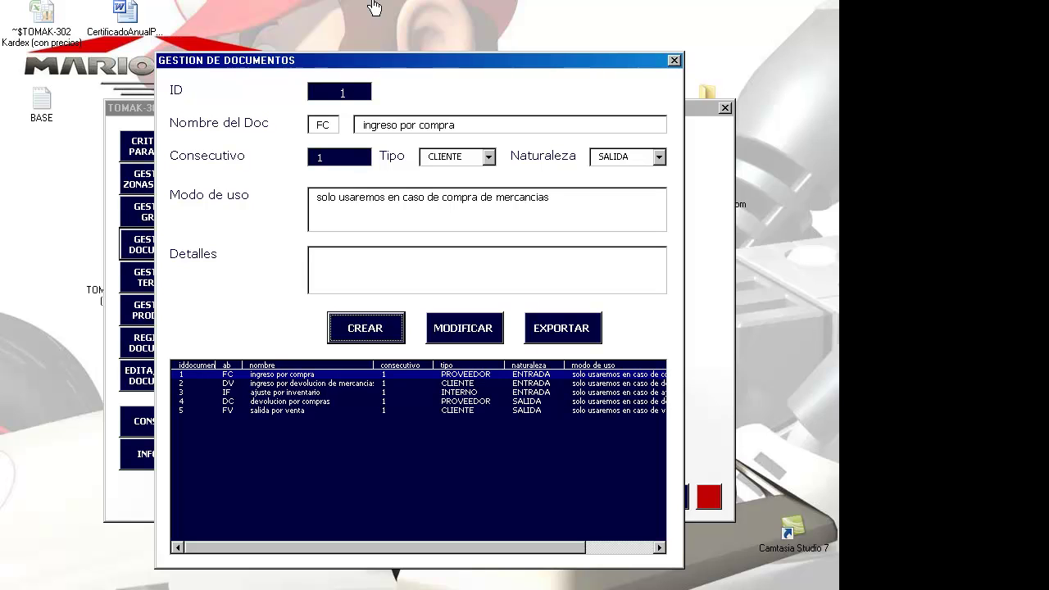
- Load the ajuste por inventario record, change its code from IF to SF and append SALIDA to the name
left_click(252, 392)
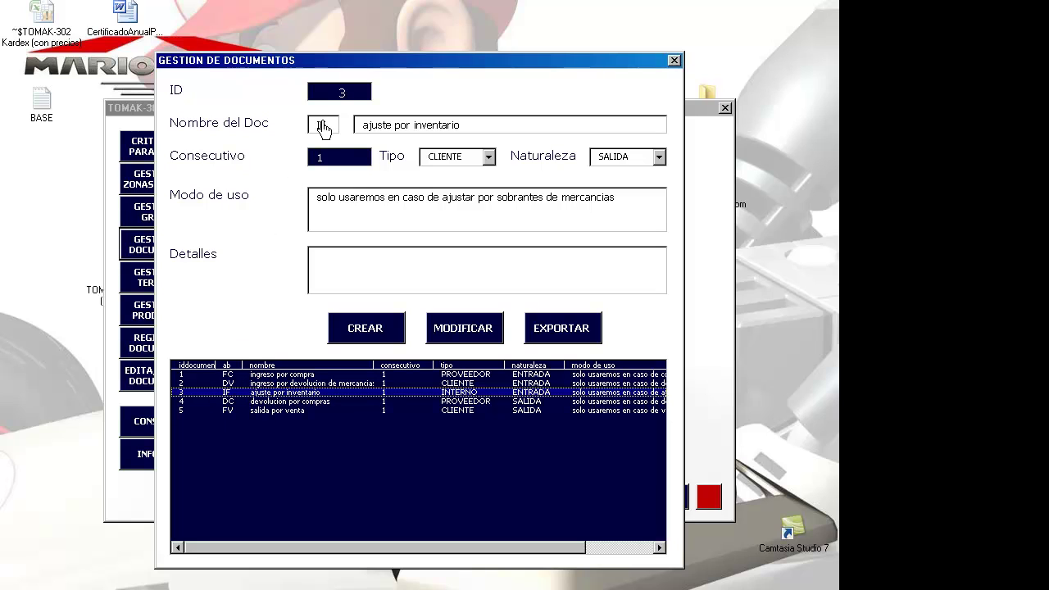
left_click_drag(327, 123, 302, 128)
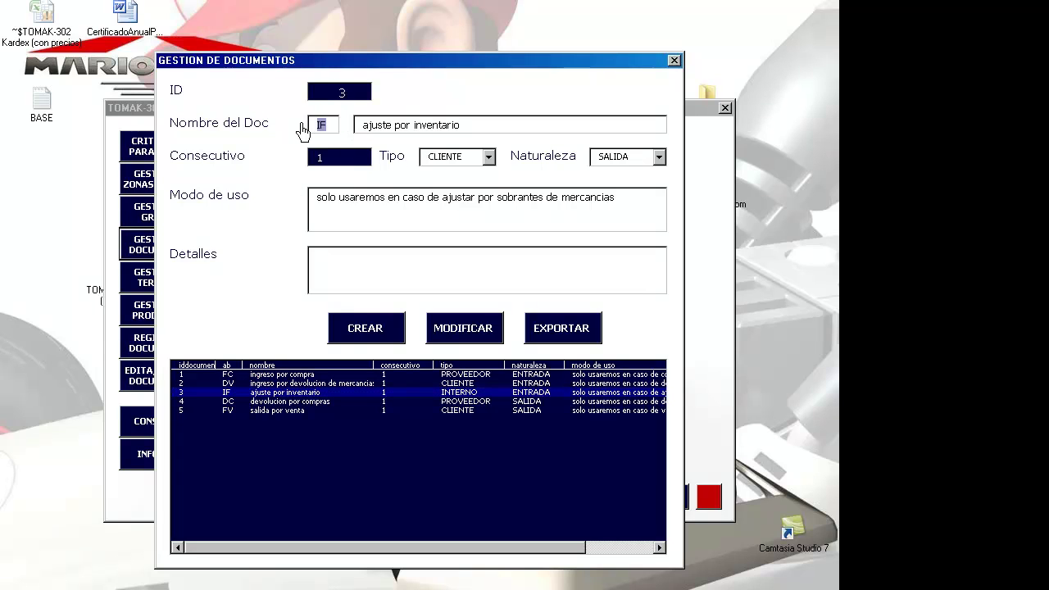
left_click_drag(464, 126, 347, 130)
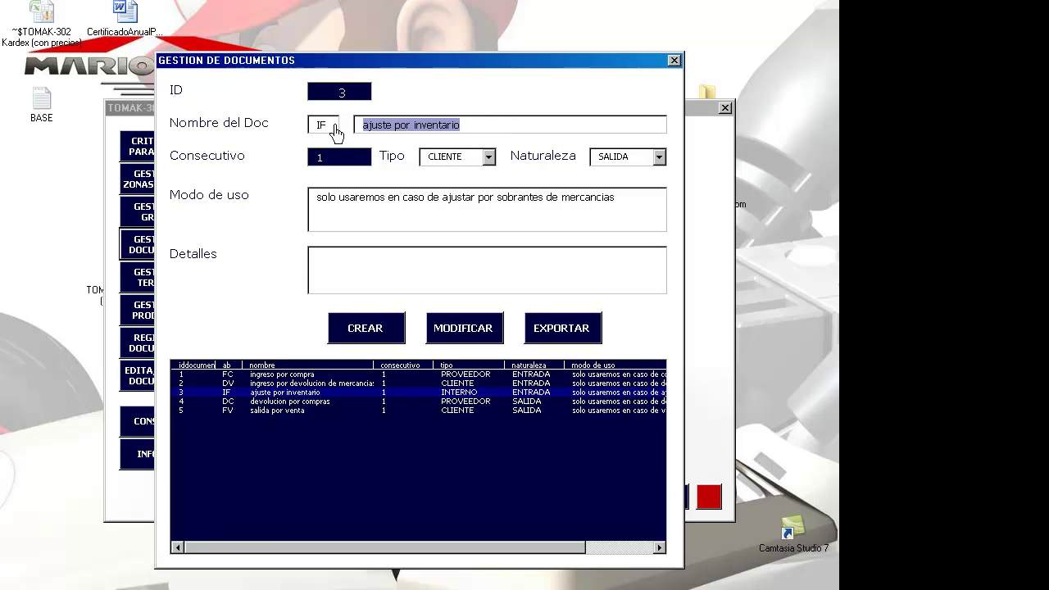
left_click(326, 125)
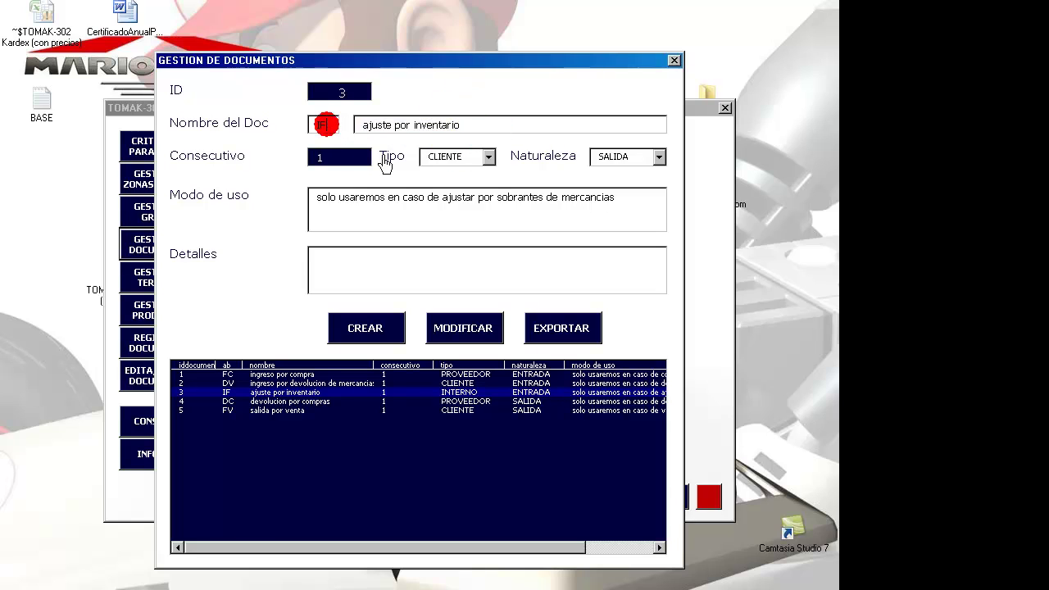
key("BackSpace")
key("BackSpace")
type("s")
key("BackSpace")
type("SF")
left_click(362, 131)
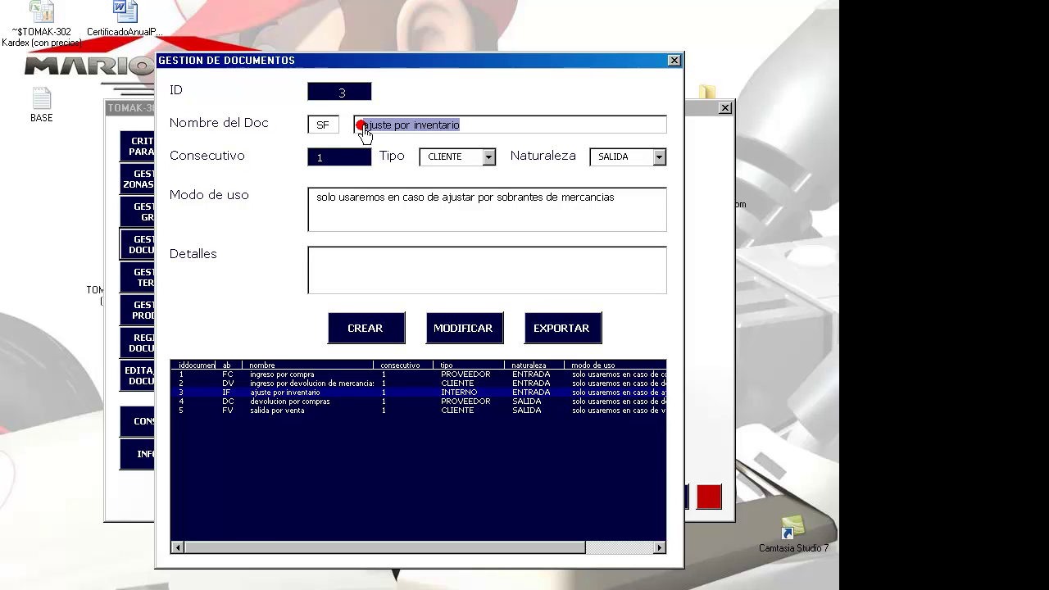
left_click(435, 124)
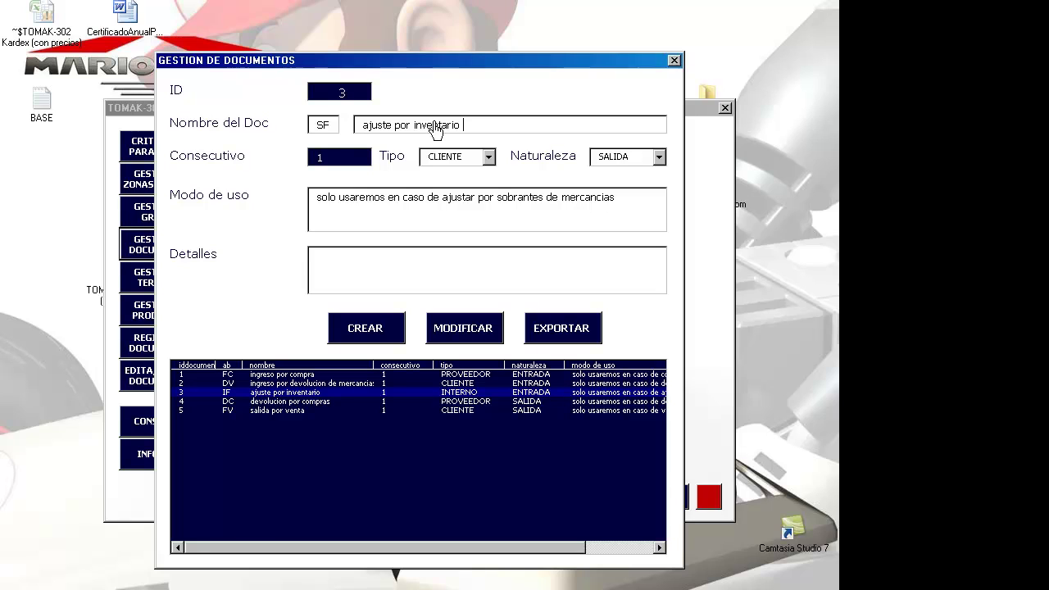
type("SALIDA")
- Set type INTERNO and nature SALIDA, replace 'sobrantes' with FALTANTE, and save as a new document type
left_click(488, 156)
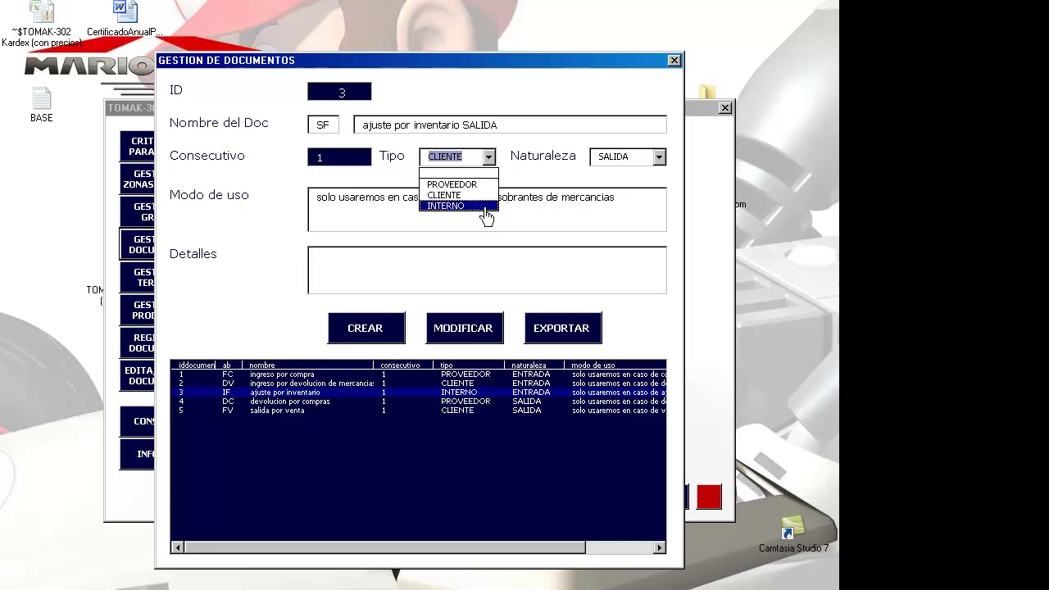
left_click(481, 206)
left_click(629, 157)
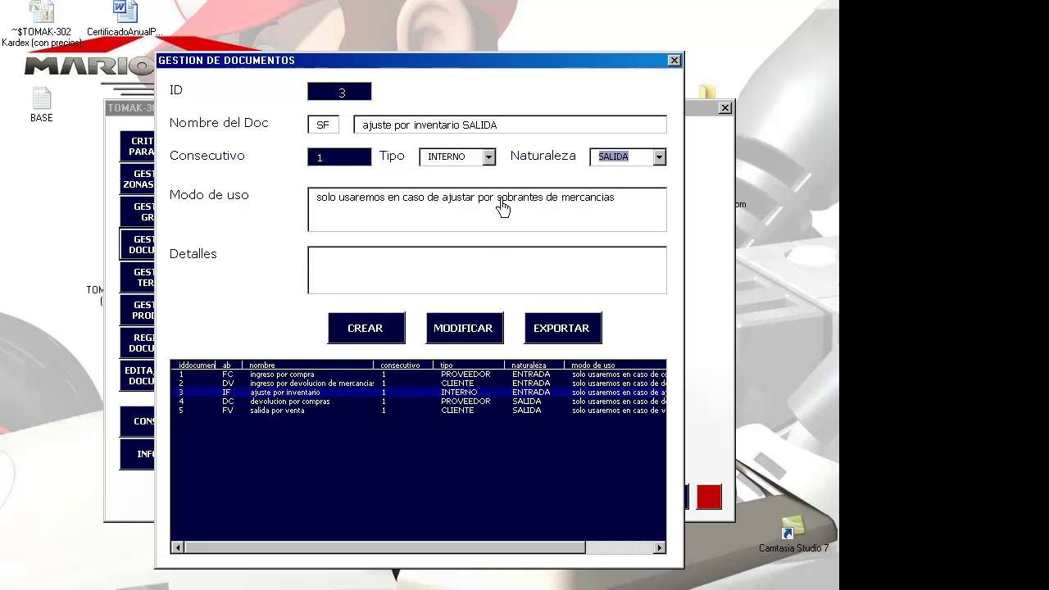
left_click_drag(497, 203, 545, 204)
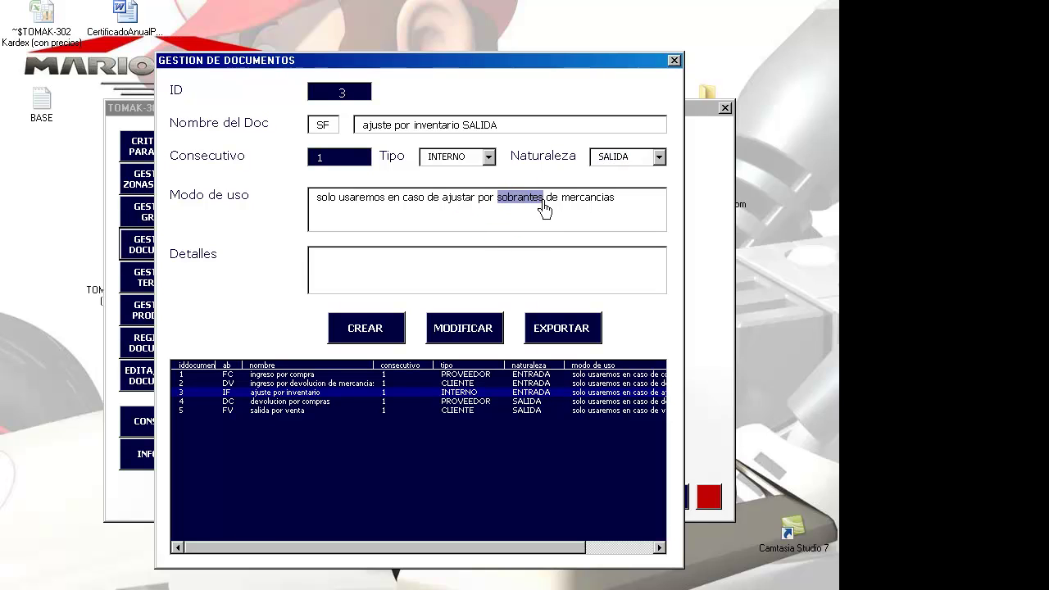
type("FALTANTES")
left_click(361, 332)
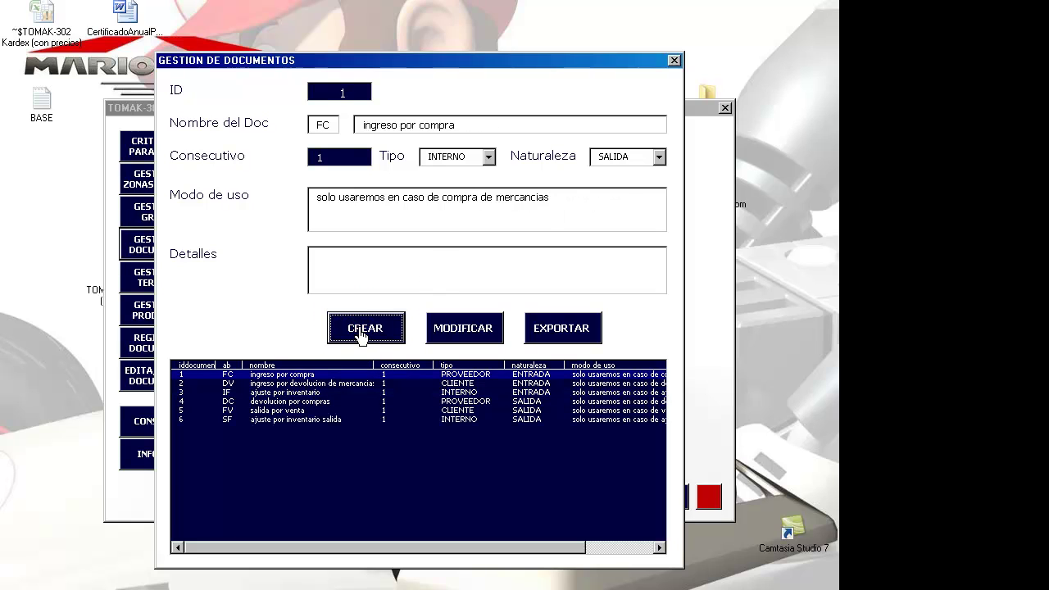
- Browse the six registered document types, then close document management
left_click(302, 383)
key("Down")
key("Down")
key("Down")
key("Down")
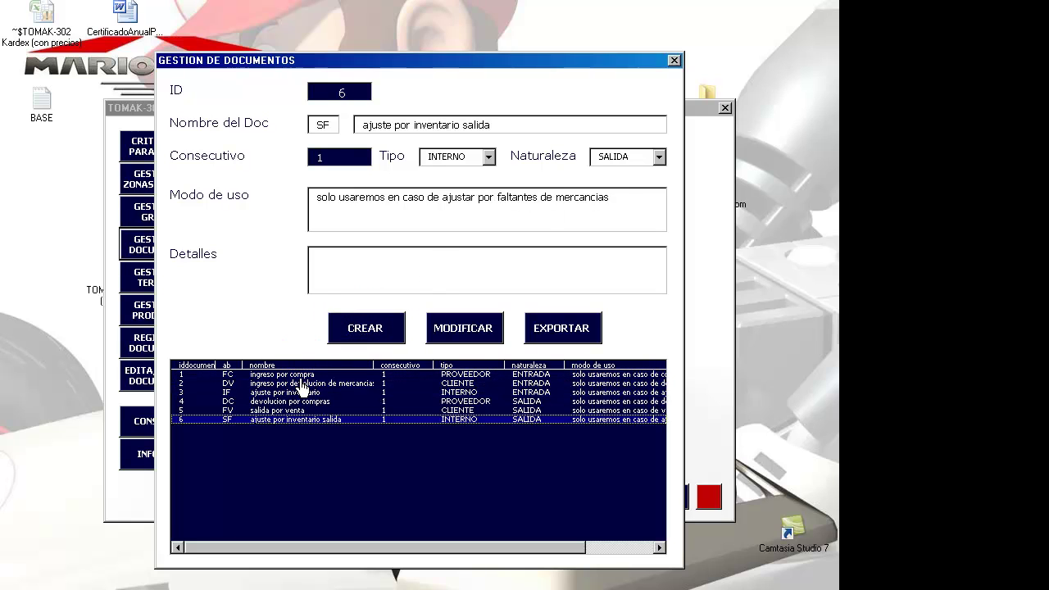
key("Up")
key("Up")
key("Up")
key("Up")
key("Up")
key("Down")
key("Down")
key("Down")
key("Down")
key("Down")
key("Up")
key("Up")
key("Up")
key("Up")
key("Up")
key("Down")
key("Down")
key("Down")
key("Down")
key("Down")
key("Up")
key("Up")
key("Up")
key("Up")
key("Up")
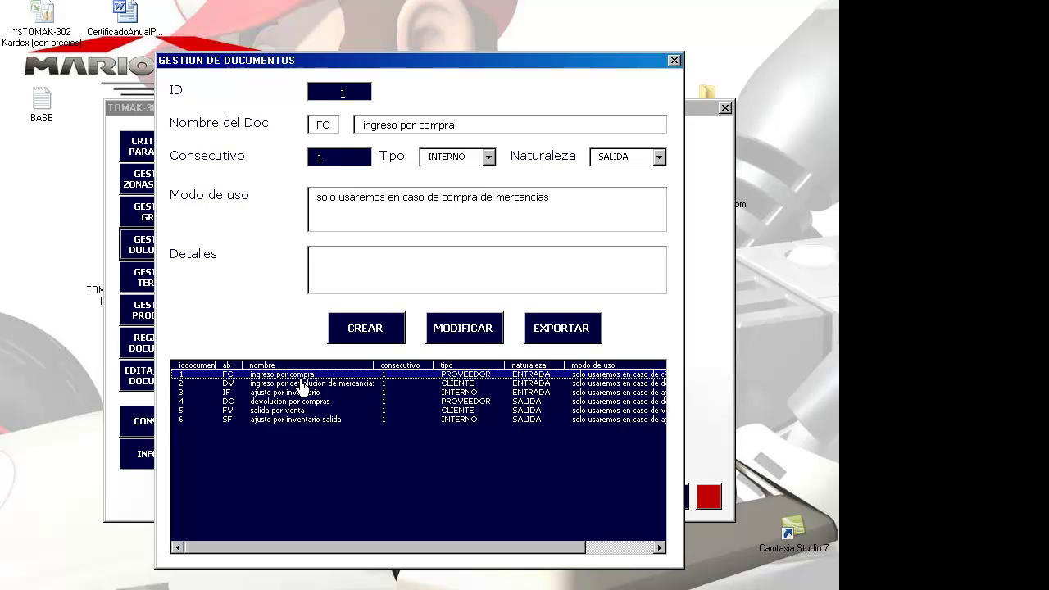
key("Down")
key("Down")
key("Down")
key("Down")
key("Down")
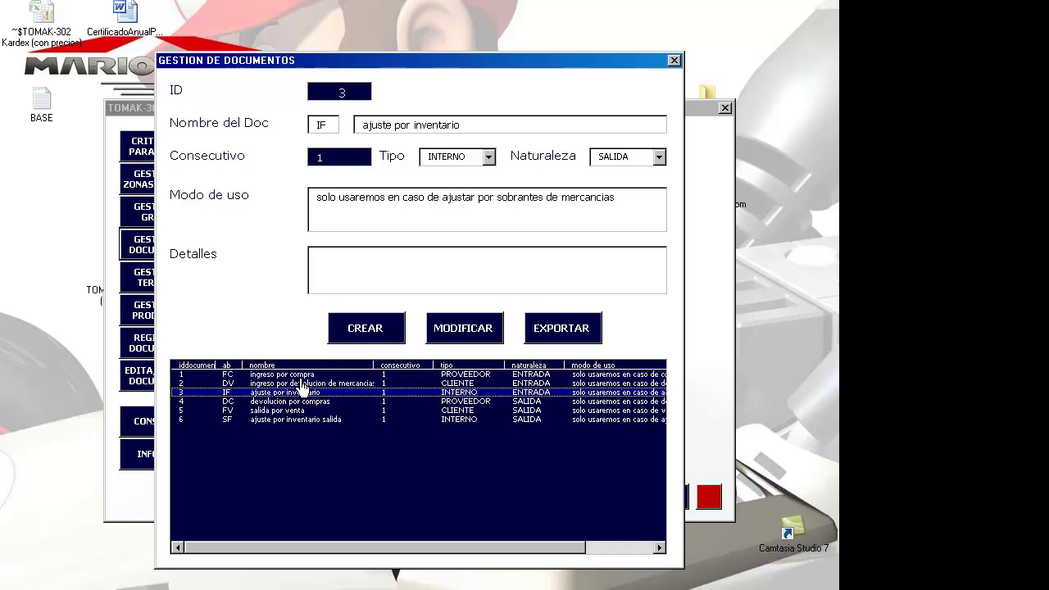
key("Up")
key("Up")
key("Up")
key("Up")
key("Up")
key("Down")
key("Down")
key("Down")
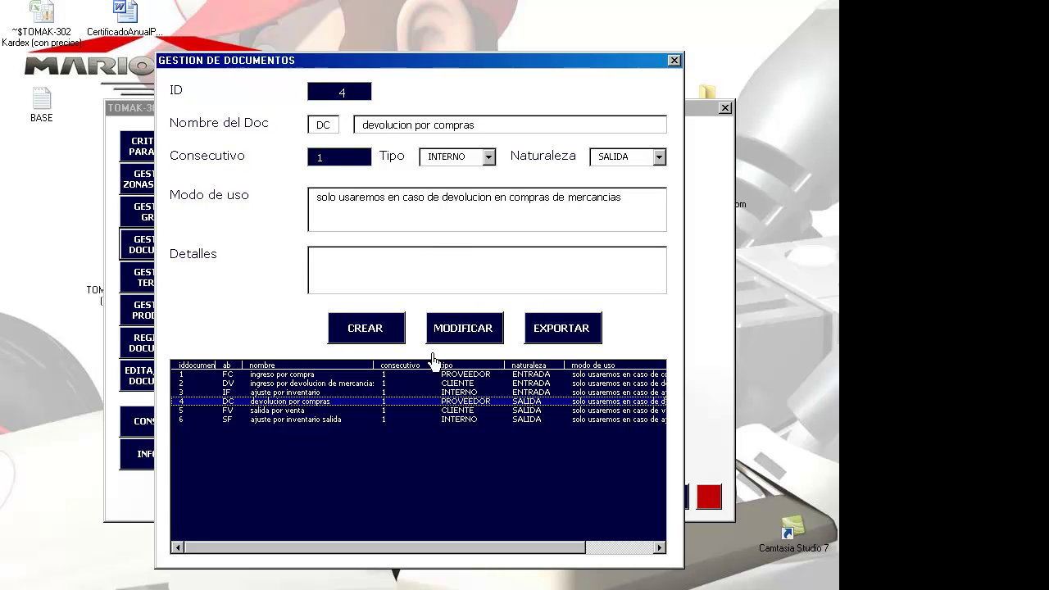
left_click(398, 383)
left_click(397, 374)
key("Down")
key("Down")
key("Down")
key("Down")
key("Down")
left_click(673, 60)
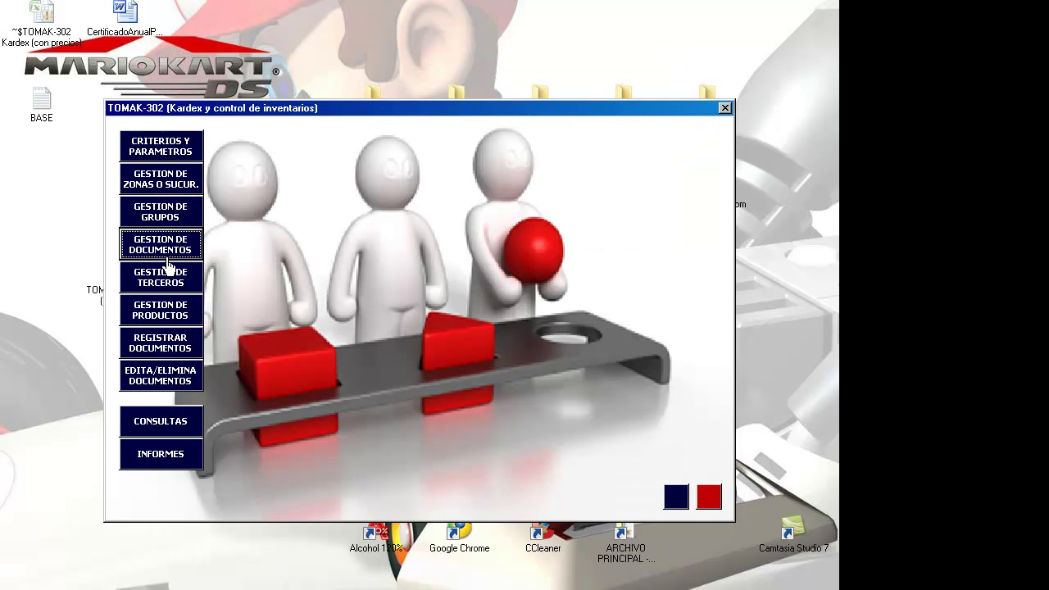
- Open third-party management and start third party 1 with document type CEDULA, named PROVEEDOR X
left_click(163, 279)
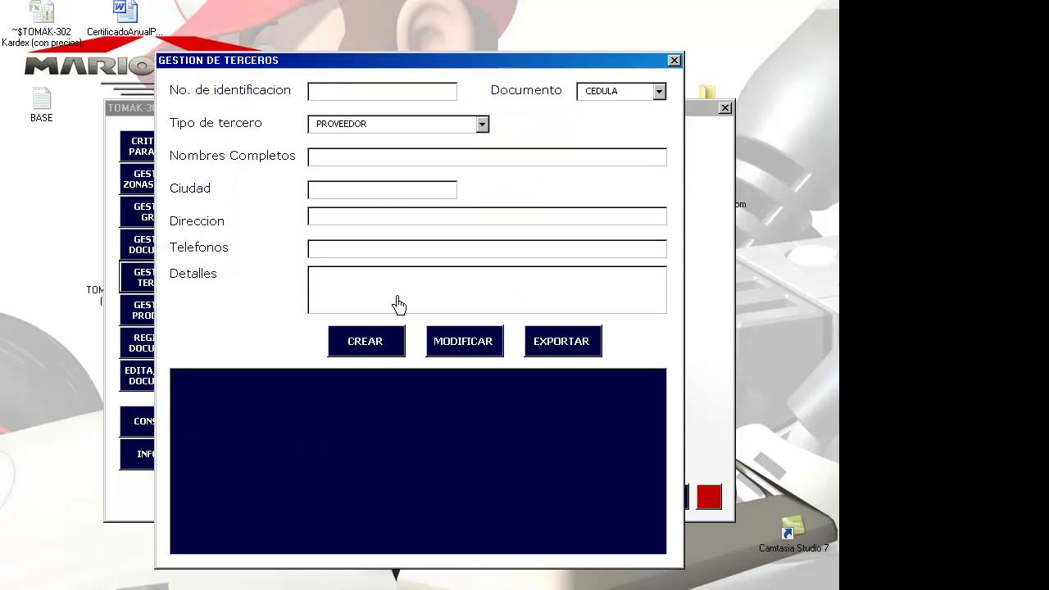
left_click(390, 90)
type("1")
key("Tab")
key("Down")
key("Down")
key("Down")
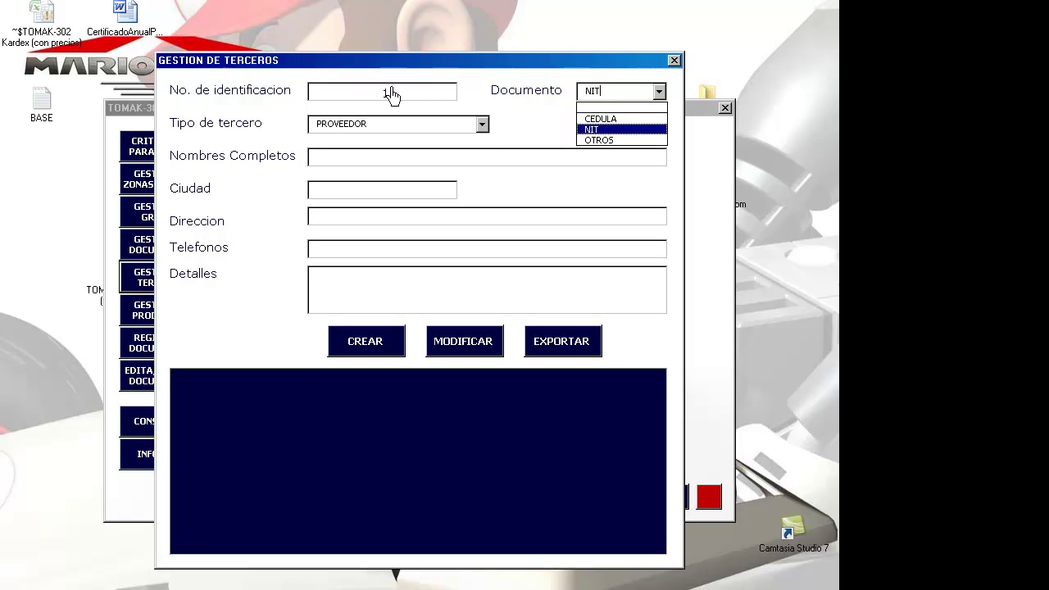
key("Up")
key("Up")
key("Tab")
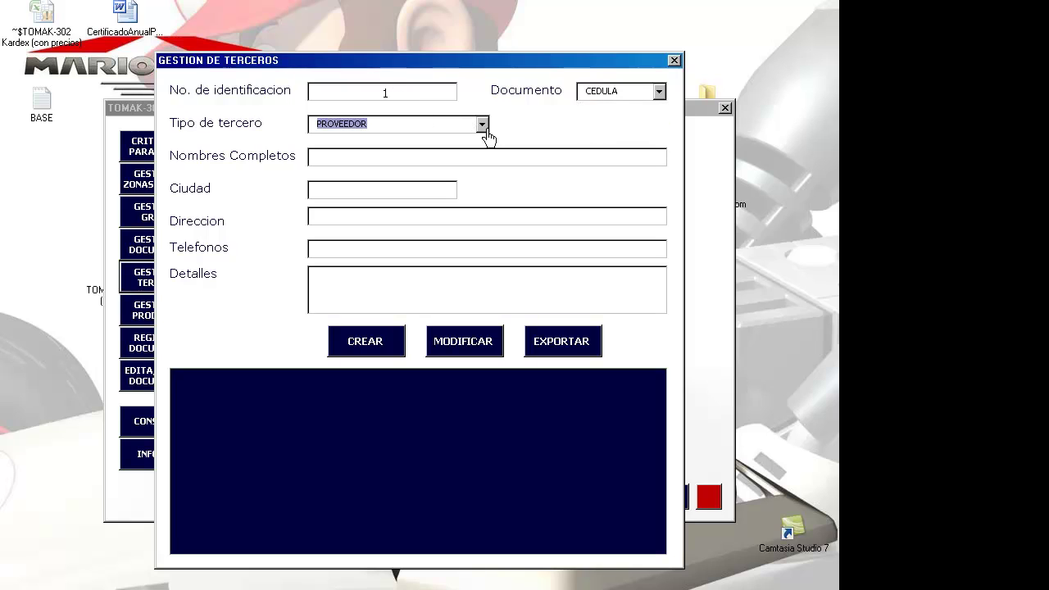
left_click(432, 161)
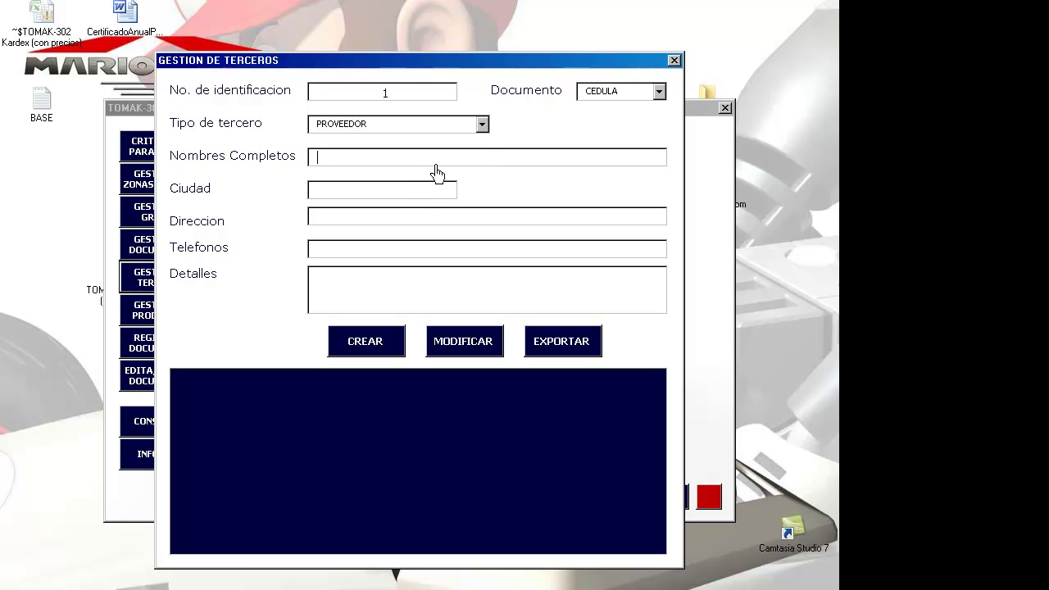
type("PROVEDOR")
key("Left")
key("Left")
key("Left")
key("Left")
type("E")
key("End")
type("X")
- Enter city PEREIRA, the address and phone, details 'CORREO ELECTRONICO, FAX, OTROS DATOS IMPORTANTES', and create it
left_click(417, 189)
type("PEREIRA")
key("Tab")
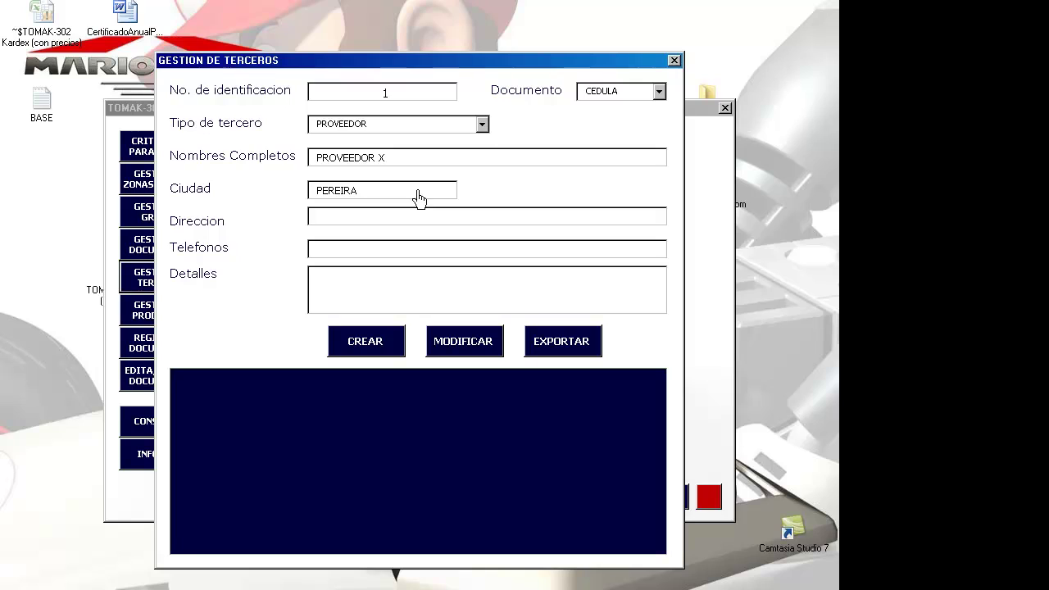
type("AVENICA")
key("BackSpace")
key("BackSpace")
type("DA LOS CAME")
type("LLOS")
key("Tab")
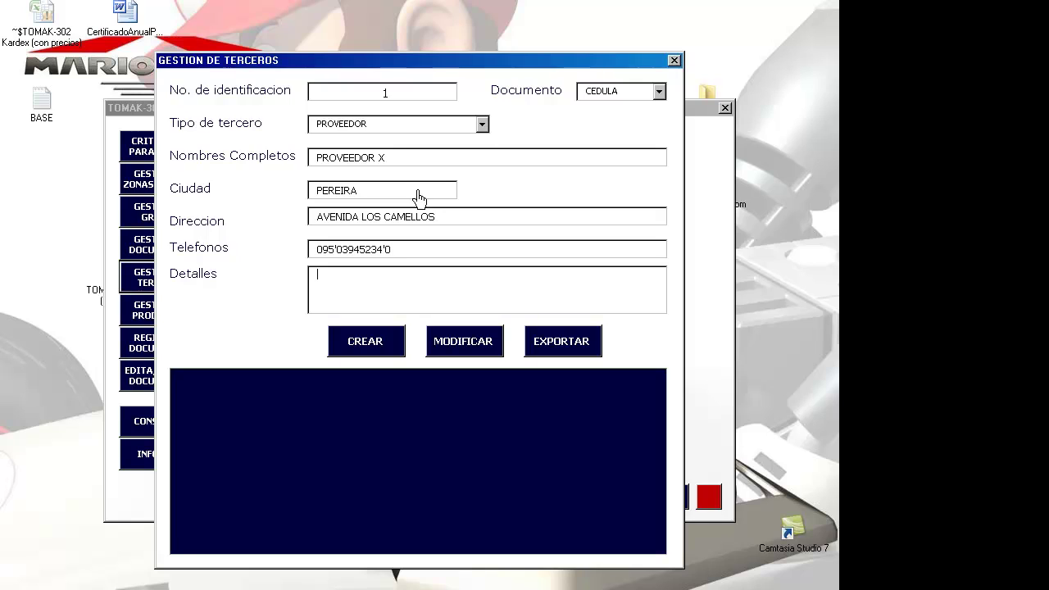
type("CORREO ELECTRONICO, FAX, OTROS DATOS IMPORTANTAS")
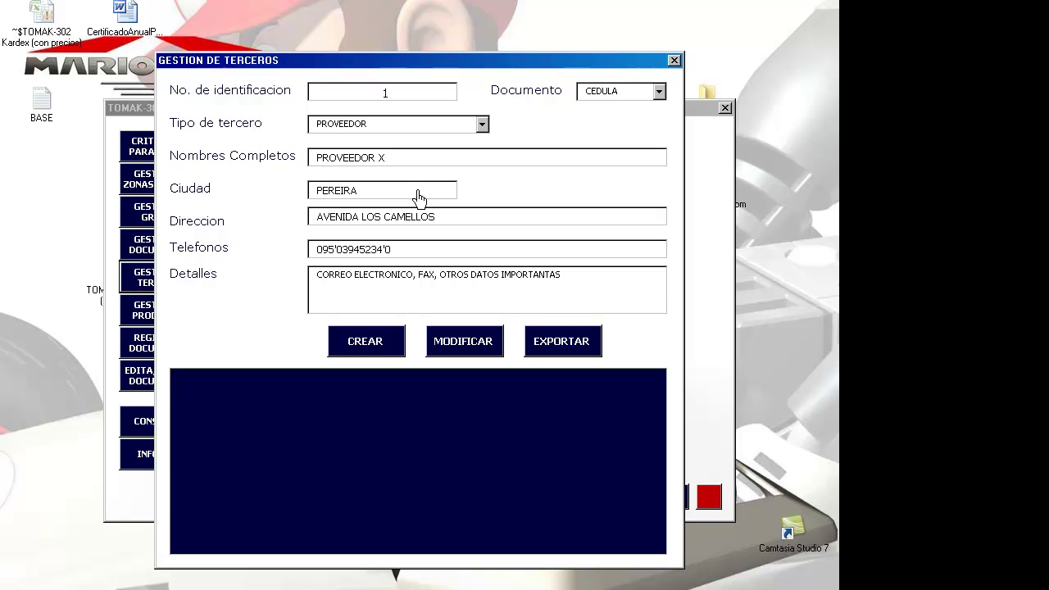
key("BackSpace")
key("BackSpace")
type("ES")
left_click(383, 352)
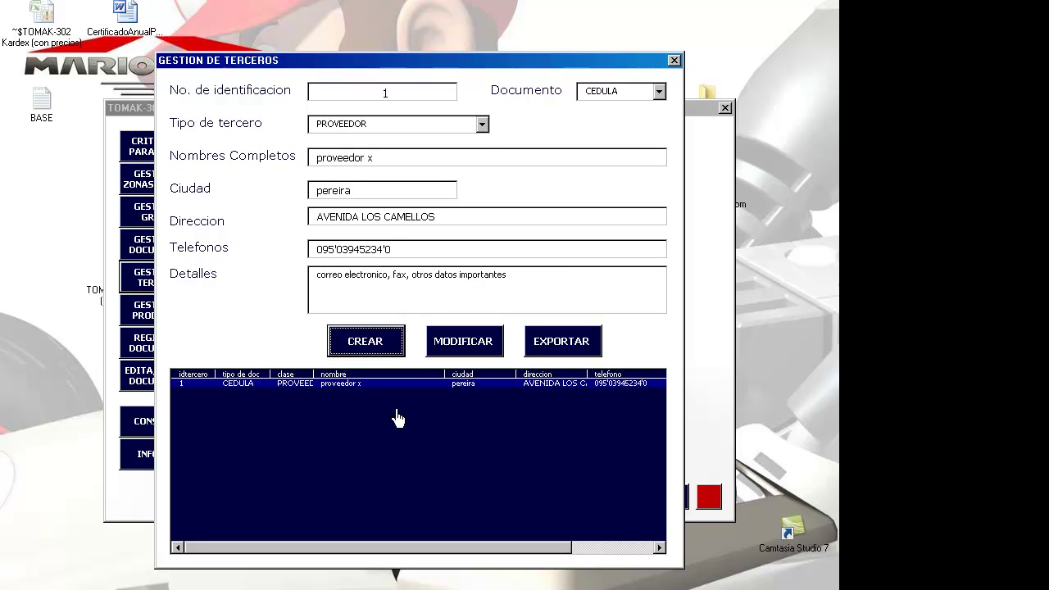
- Create a CLIENTE third party named CLIENTE X in ARMENIA with address, phone 134 and empty details
left_click(407, 98)
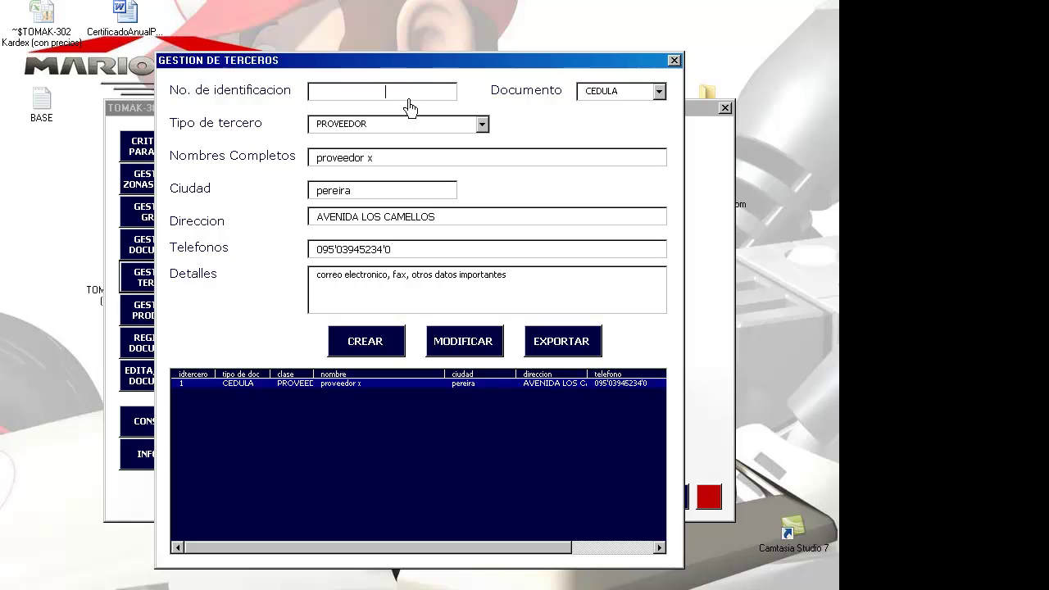
key("Tab")
key("Tab")
key("Down")
key("Tab")
key("Tab")
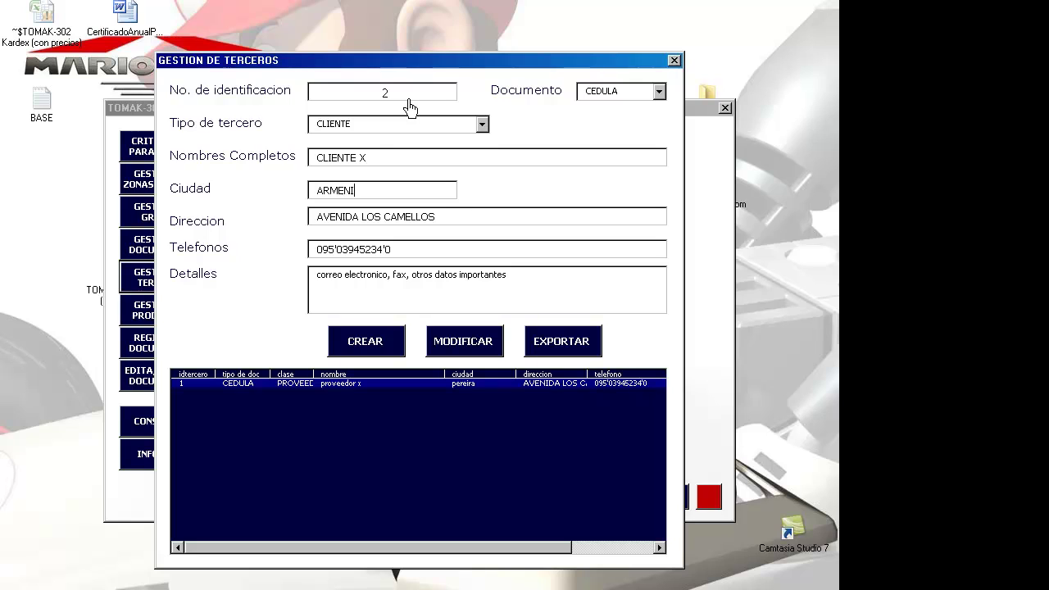
key("Tab")
key("Tab")
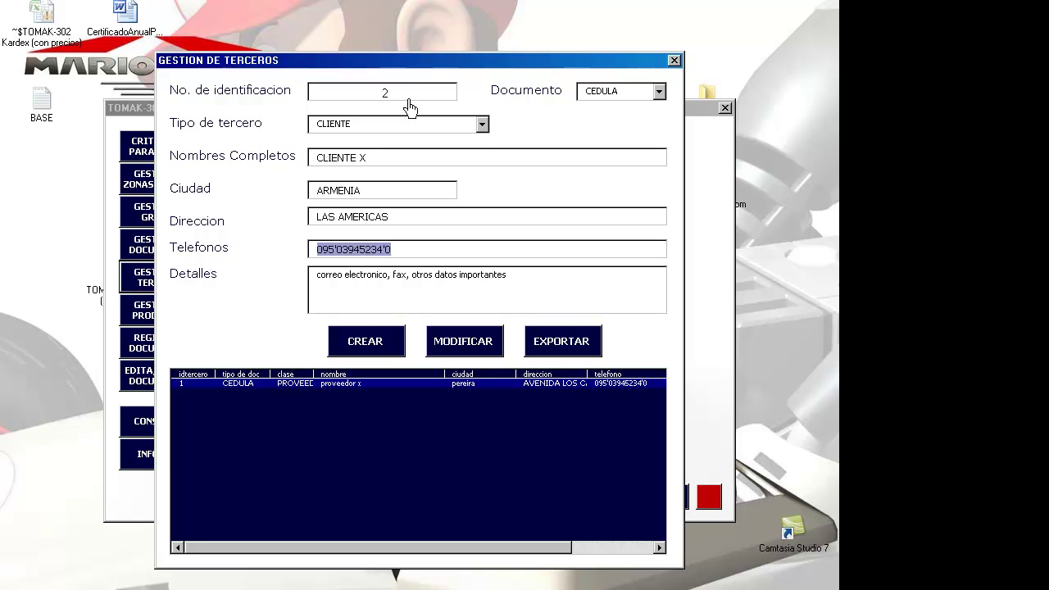
key("Tab")
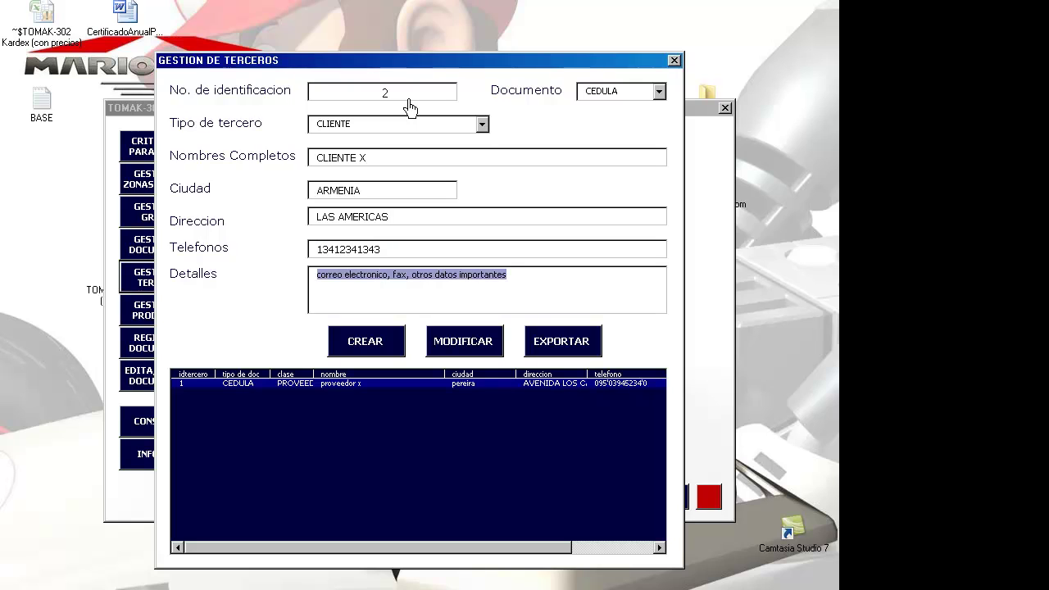
key("Delete")
left_click(344, 341)
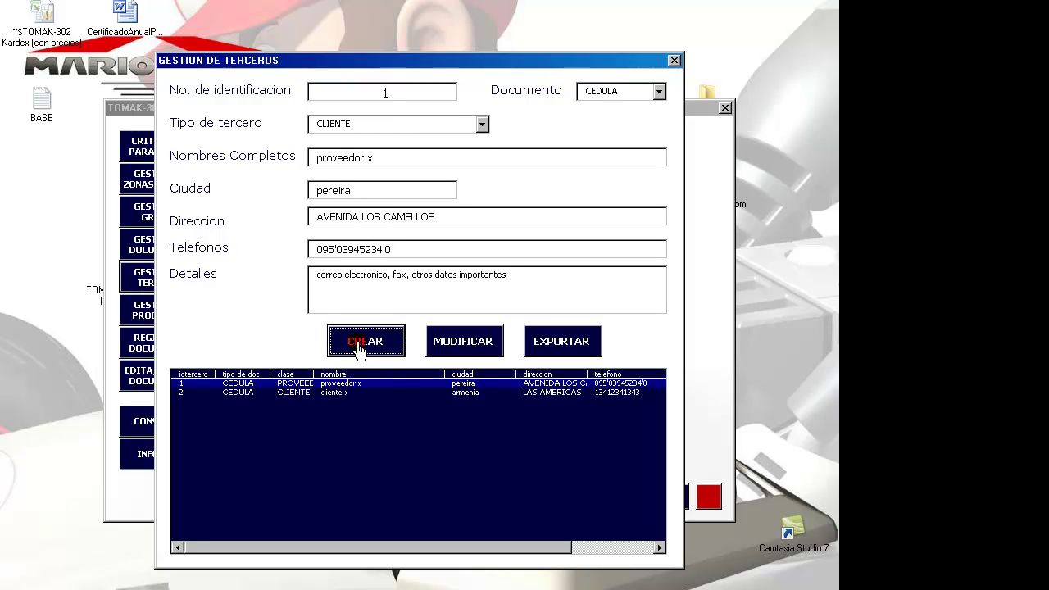
- Fill the form for an INTERNO third party JEFE DE BODEGA in ARMENIA with address, phone and cleared details
left_click(479, 125)
left_click(465, 173)
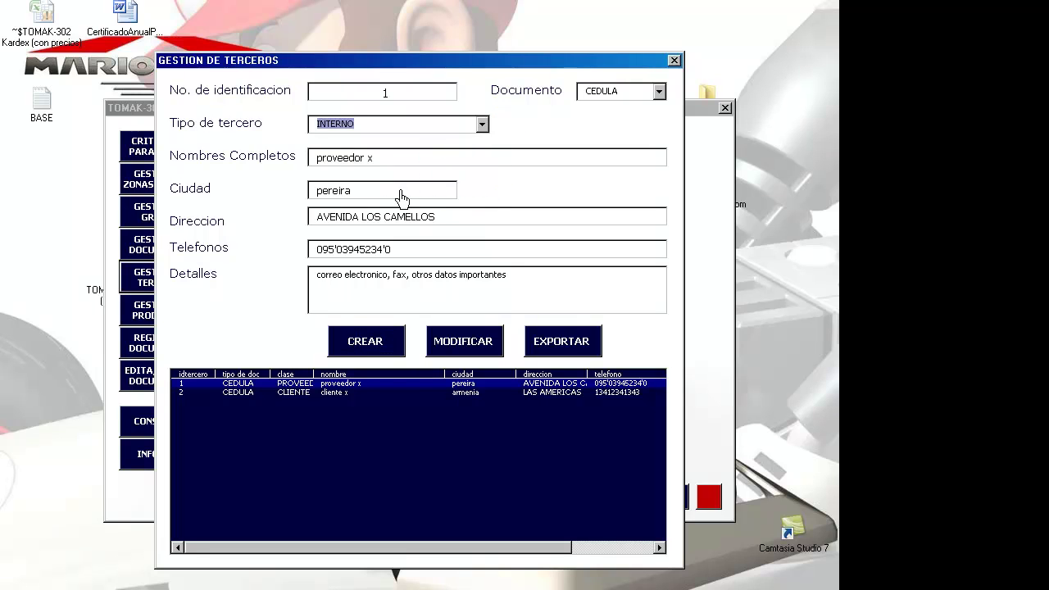
left_click(398, 158)
type("JEFE ")
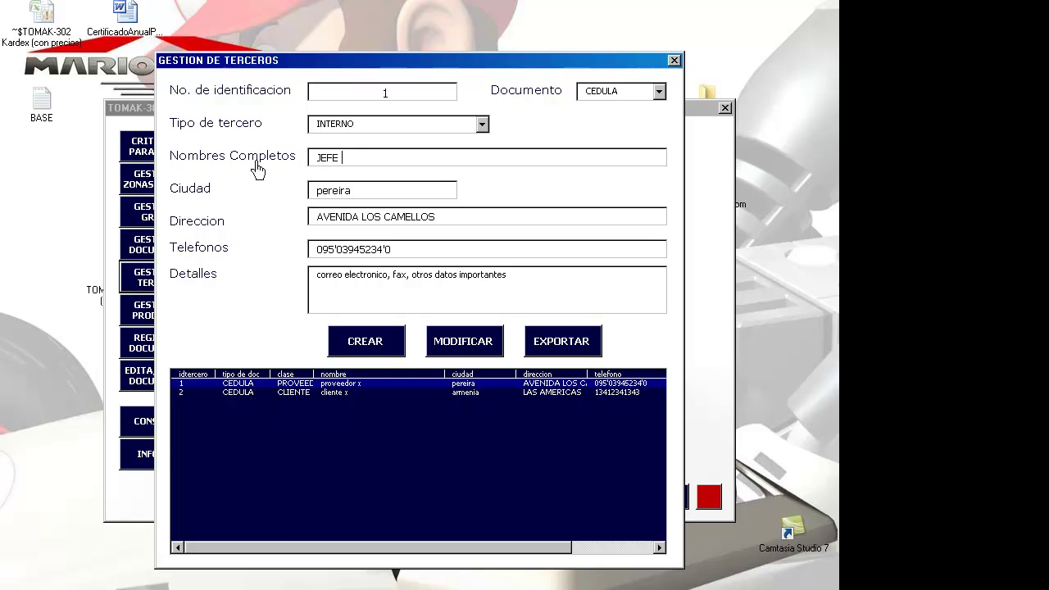
type("DE BODEGA")
key("Tab")
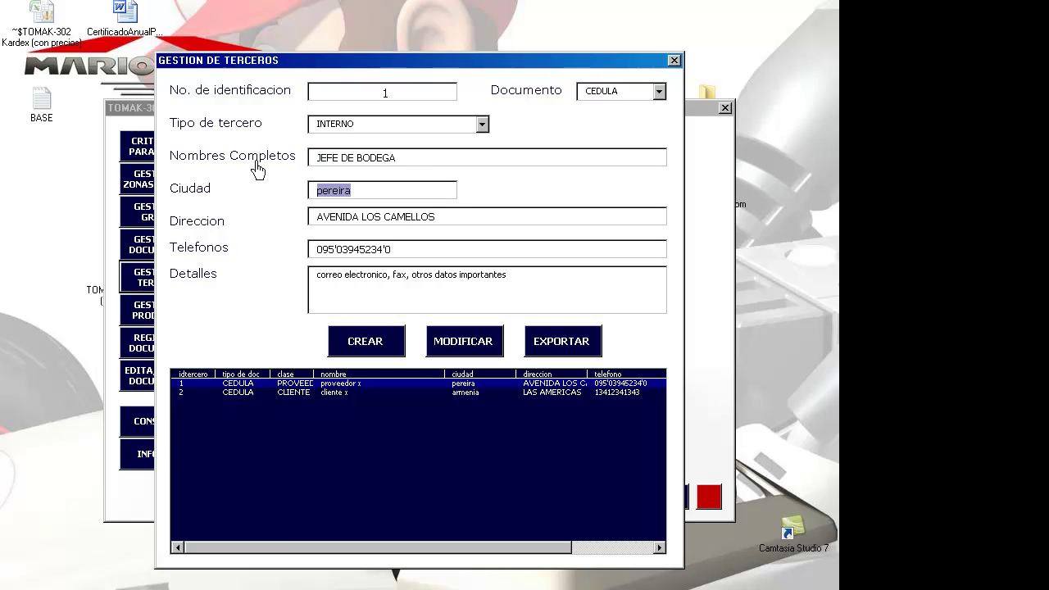
type("ARMENIA")
key("Tab")
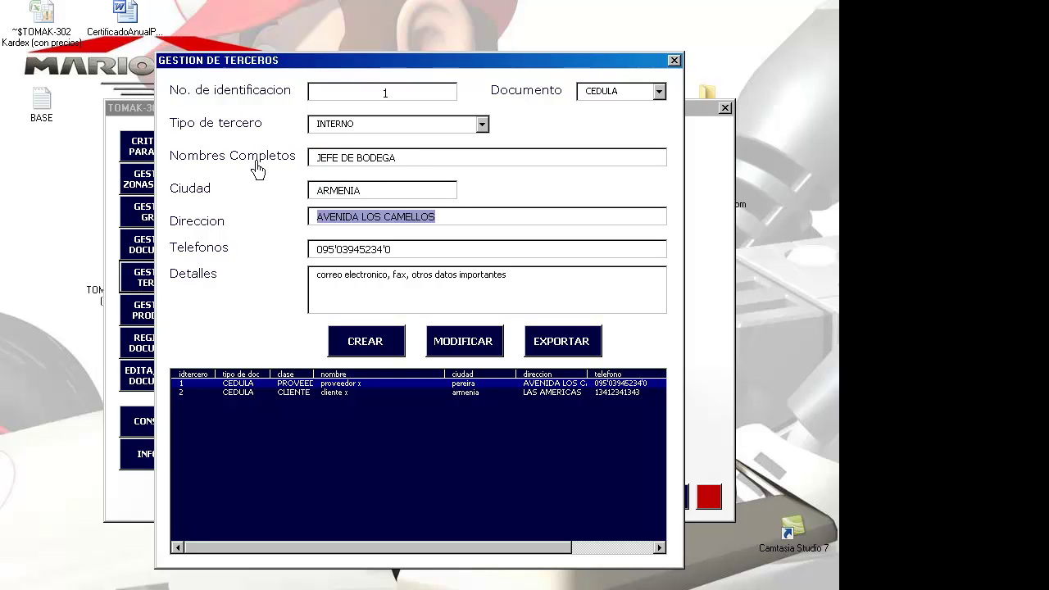
type("L")
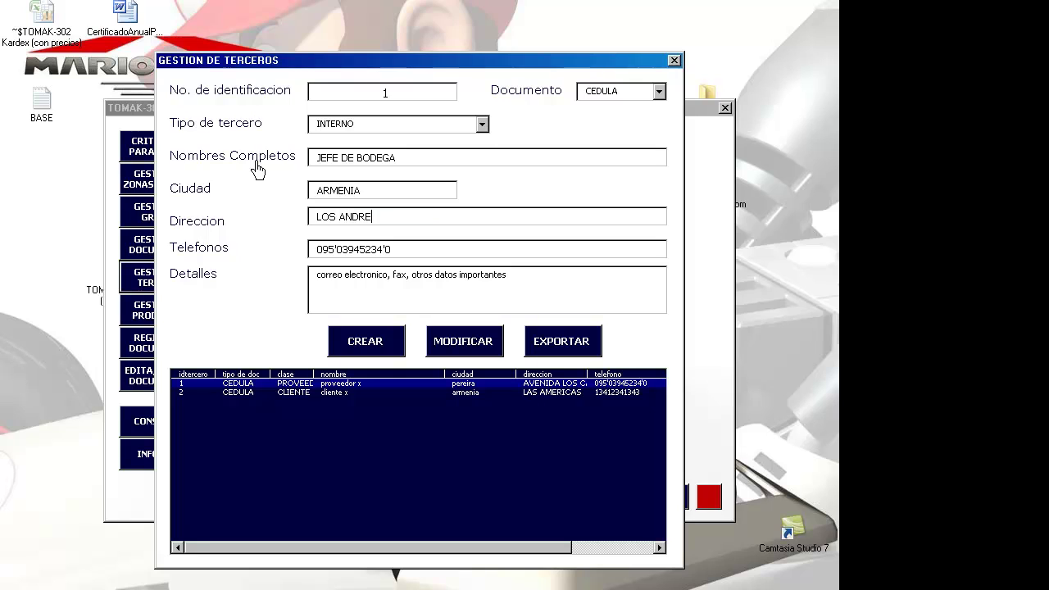
type("OS ANDES")
key("Tab")
type("99999999999999")
key("Tab")
key("BackSpace")
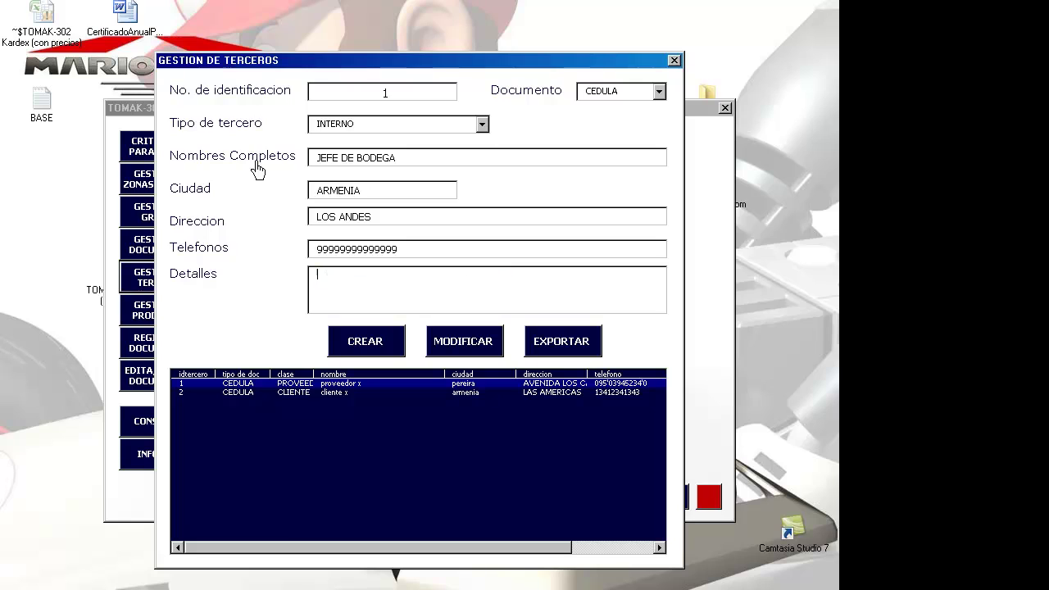
- Dismiss the duplicate-ID warning, change the identification to 3, and save jefe de bodega
left_click(381, 340)
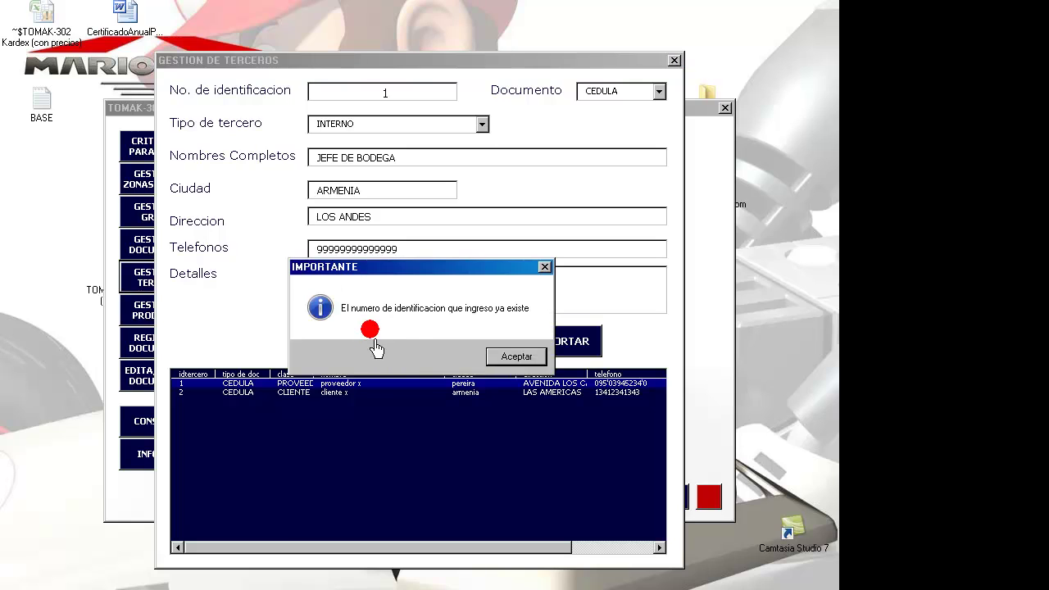
left_click(515, 357)
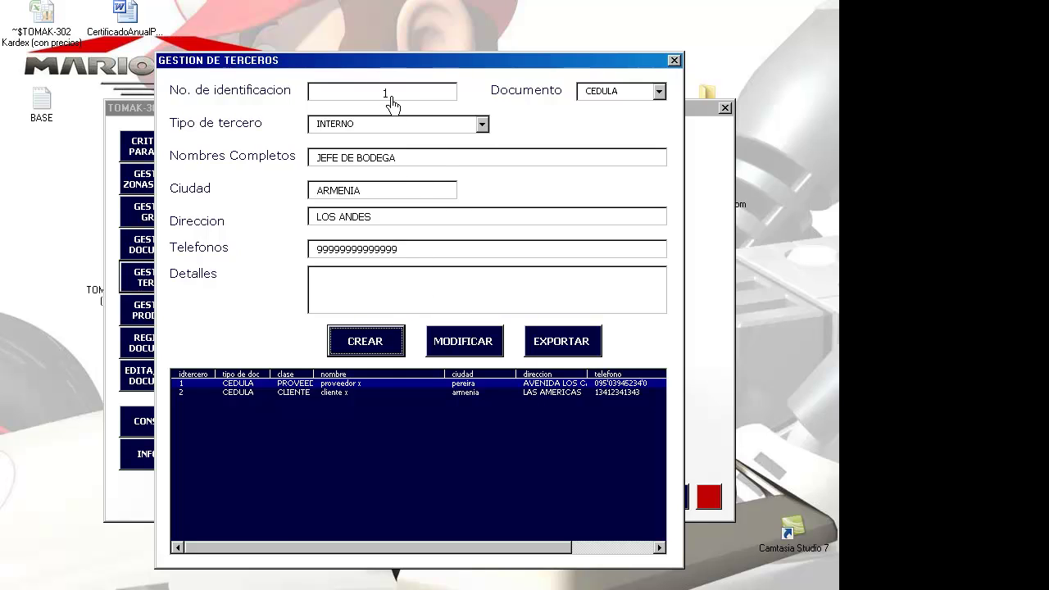
left_click(388, 92)
left_click_drag(388, 93, 374, 94)
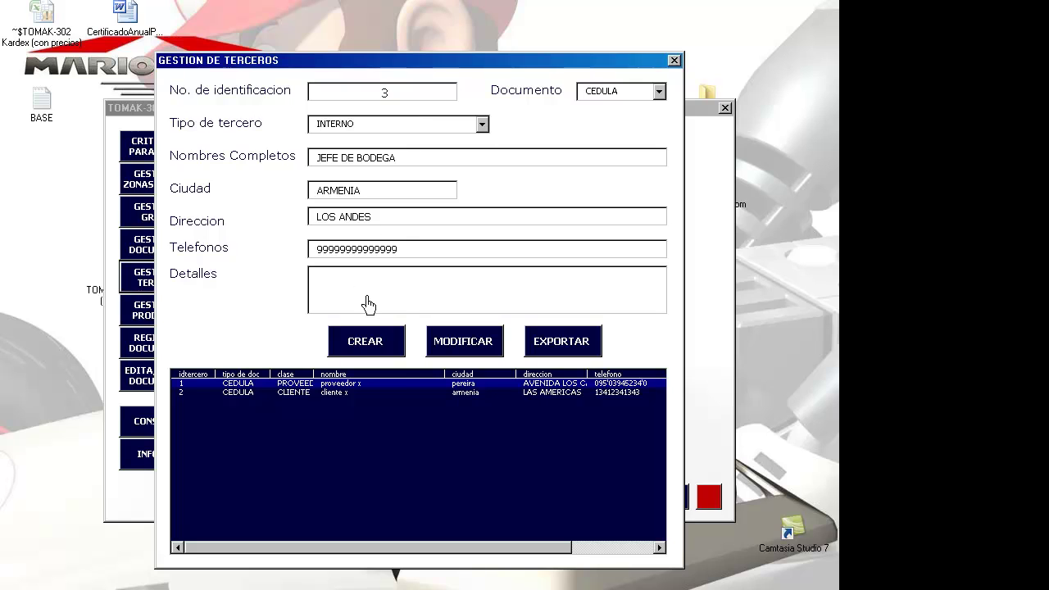
left_click(377, 344)
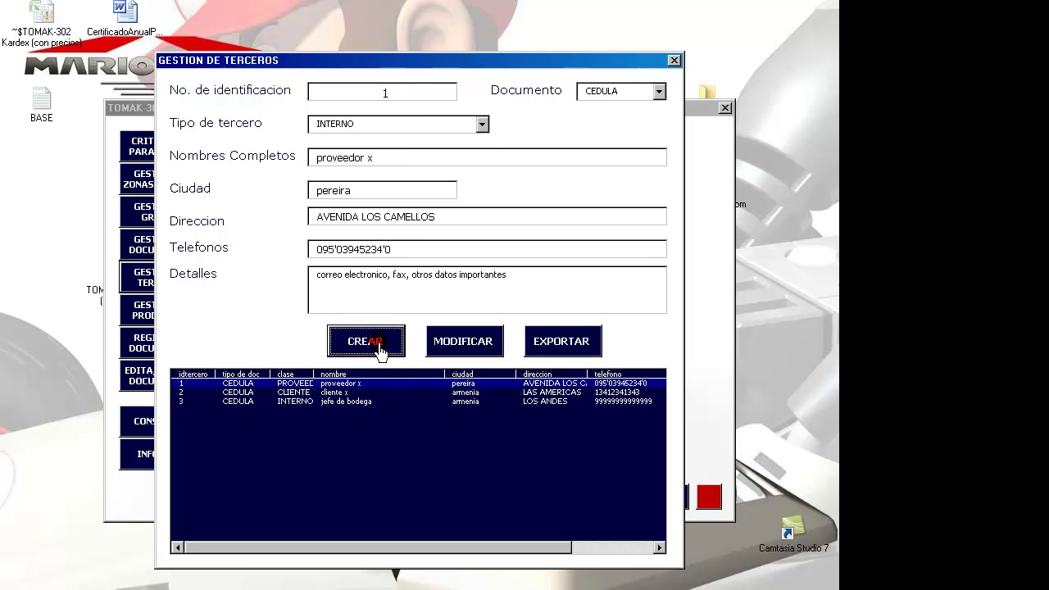
- Review the three saved third parties, then close third-party management
left_click(293, 393)
left_click(293, 401)
left_click(293, 382)
left_click(293, 393)
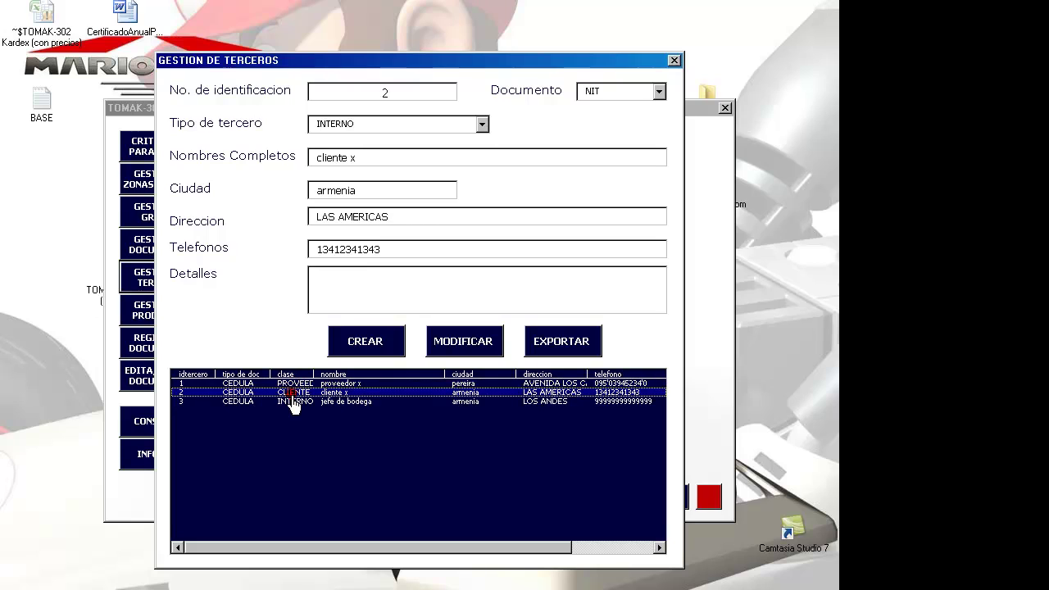
left_click(293, 401)
left_click(293, 382)
left_click(293, 393)
left_click(674, 60)
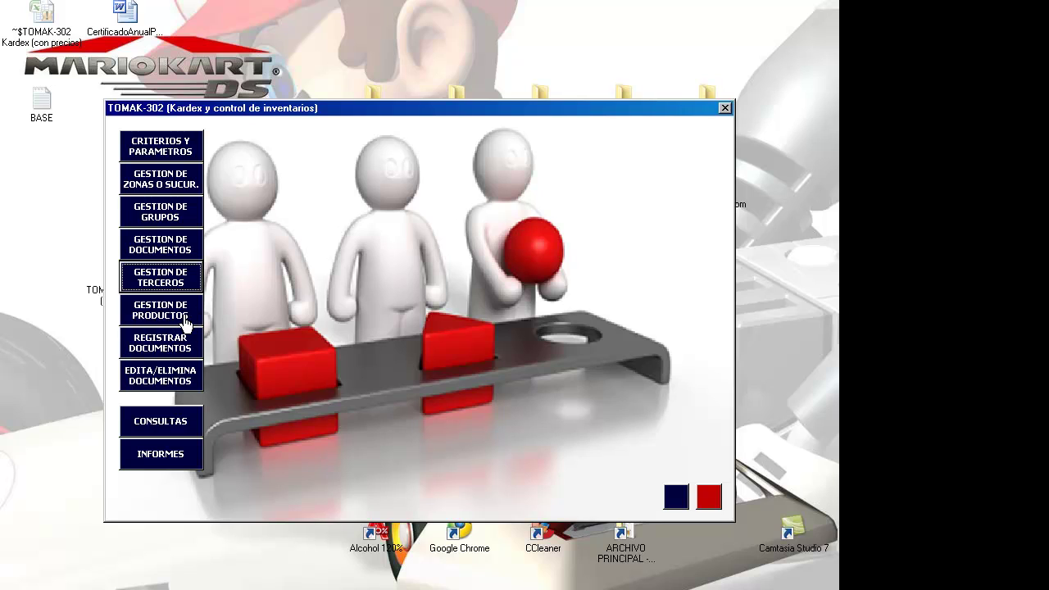
- Open product management and choose group linea hogar and zone bodega principal
left_click(175, 320)
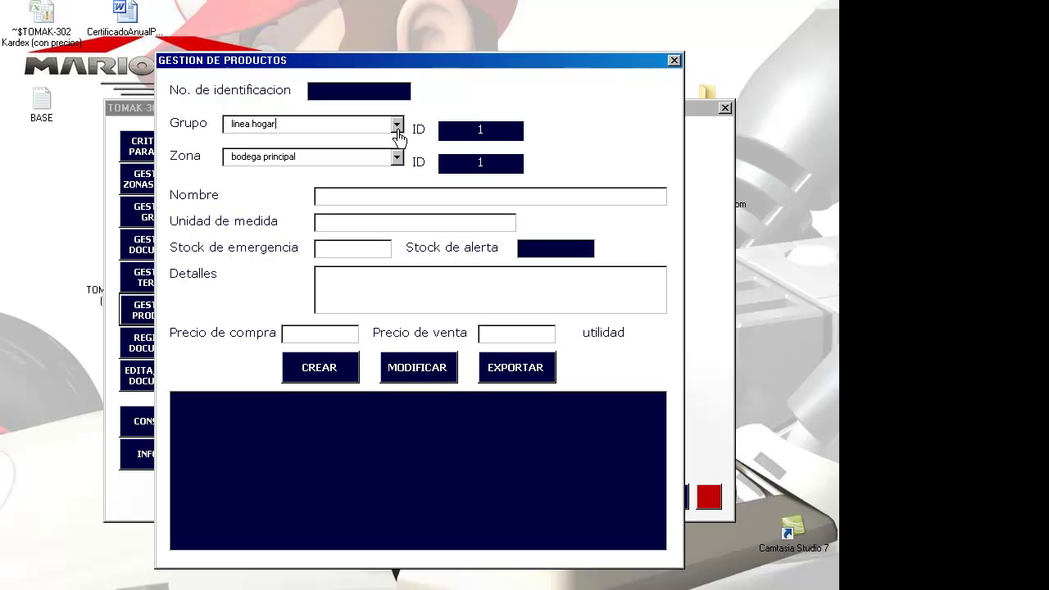
left_click(398, 130)
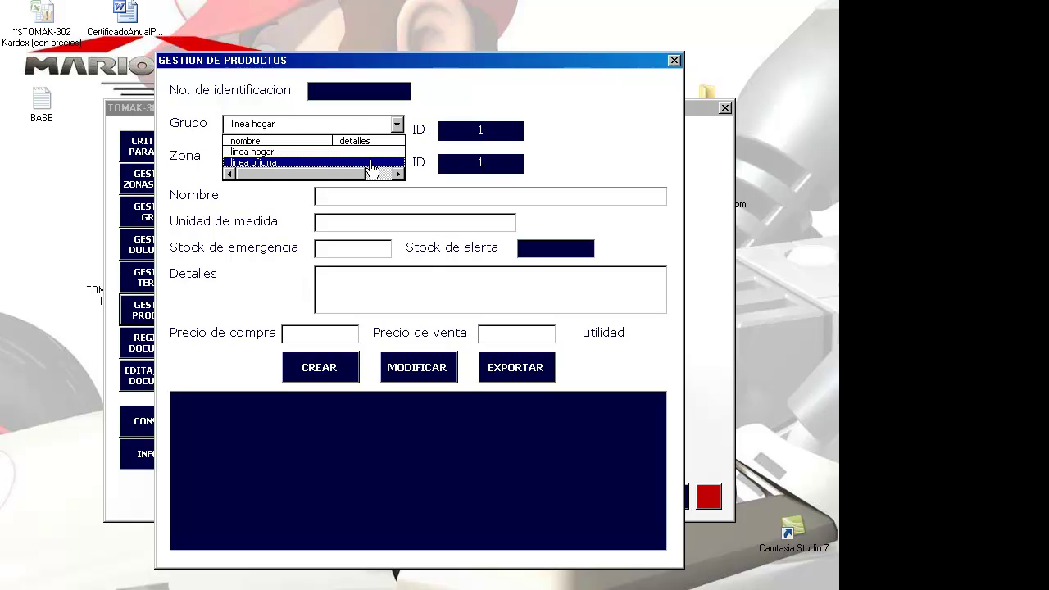
left_click(367, 153)
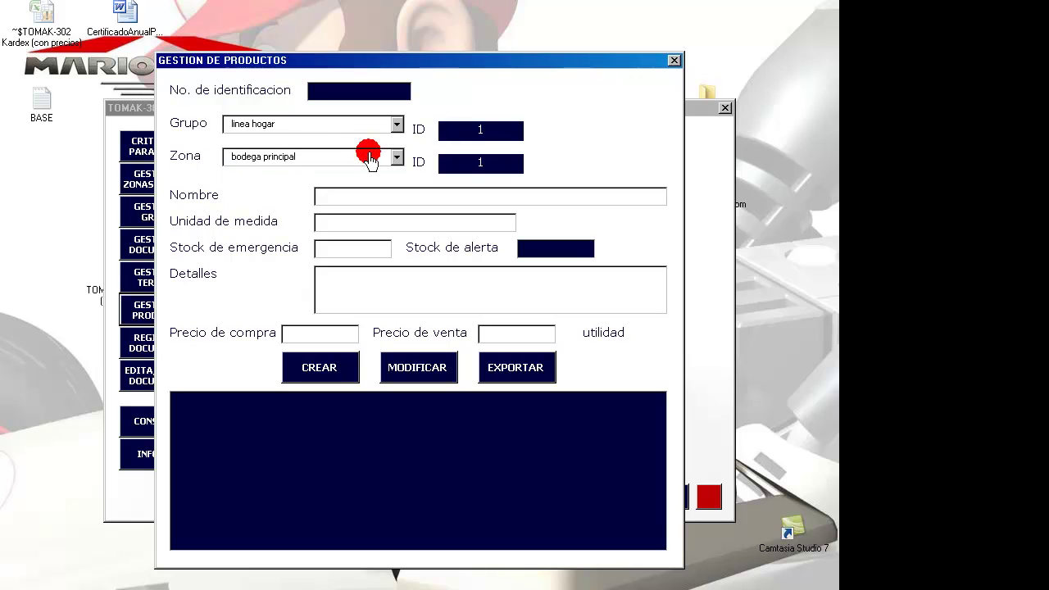
left_click(397, 157)
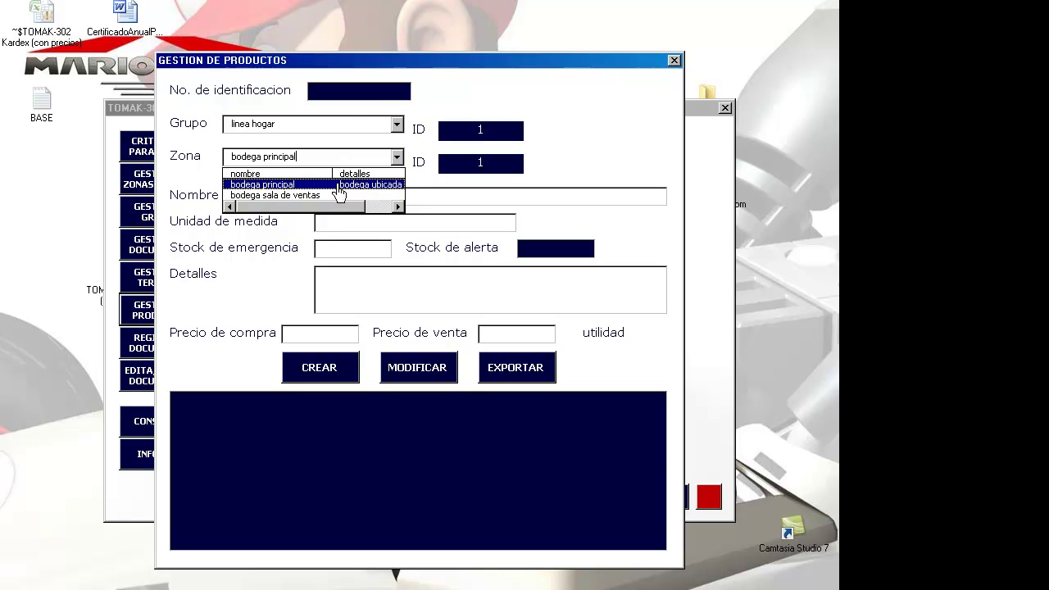
left_click(336, 186)
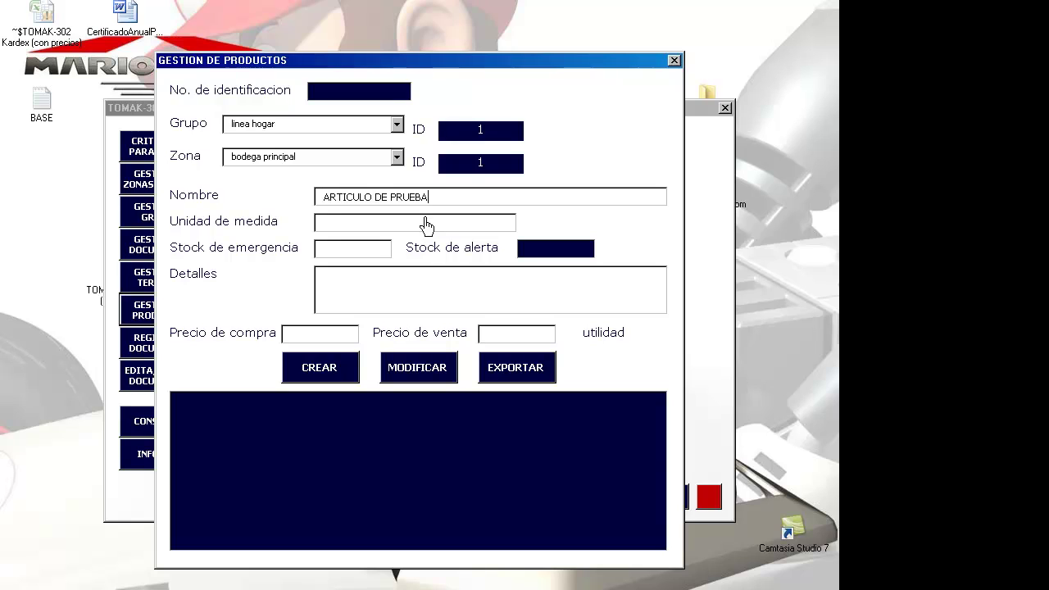
- Enter unit KILOS and purchase price 1000, create product 1, and select it in the list
left_click(365, 228)
type("KILOS")
left_click(357, 297)
left_click(316, 338)
type("1000")
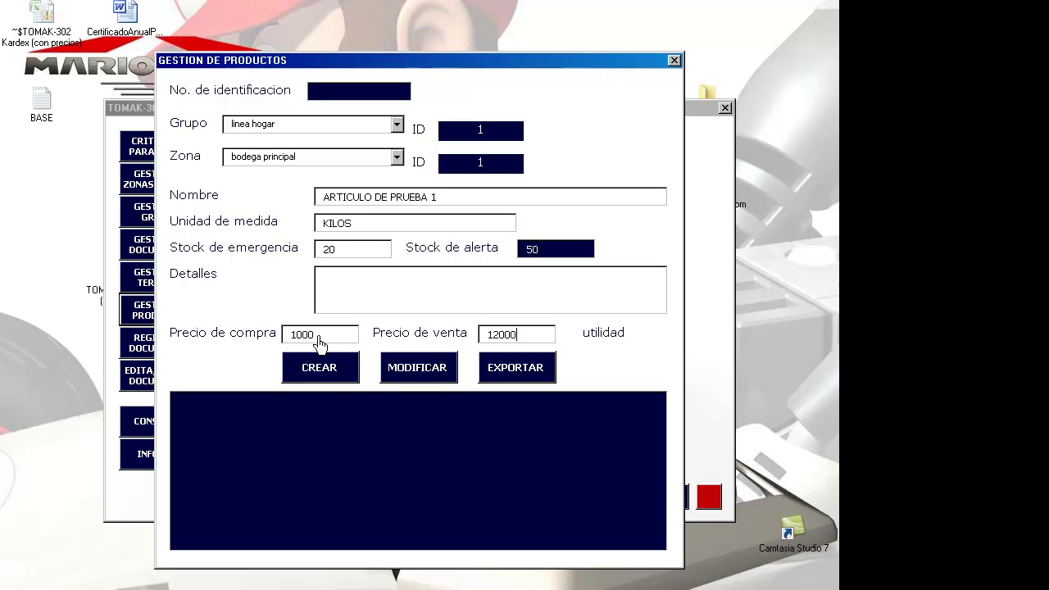
left_click(311, 373)
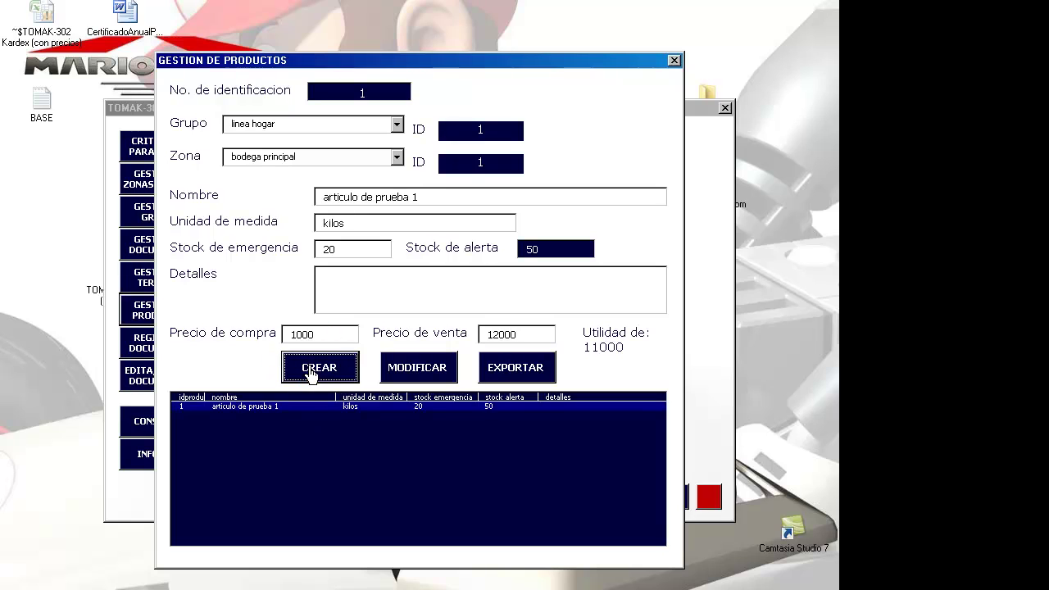
left_click(257, 432)
left_click(260, 407)
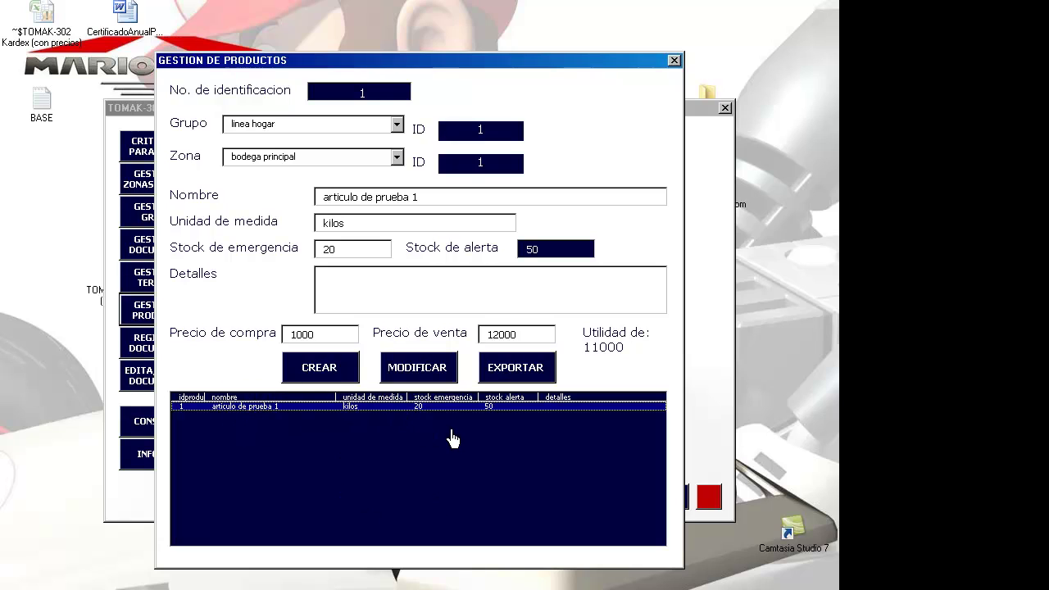
- Choose zone bodega sala de ventas and group linea oficina, and rename the product to articulo de prueba 2
left_click(395, 128)
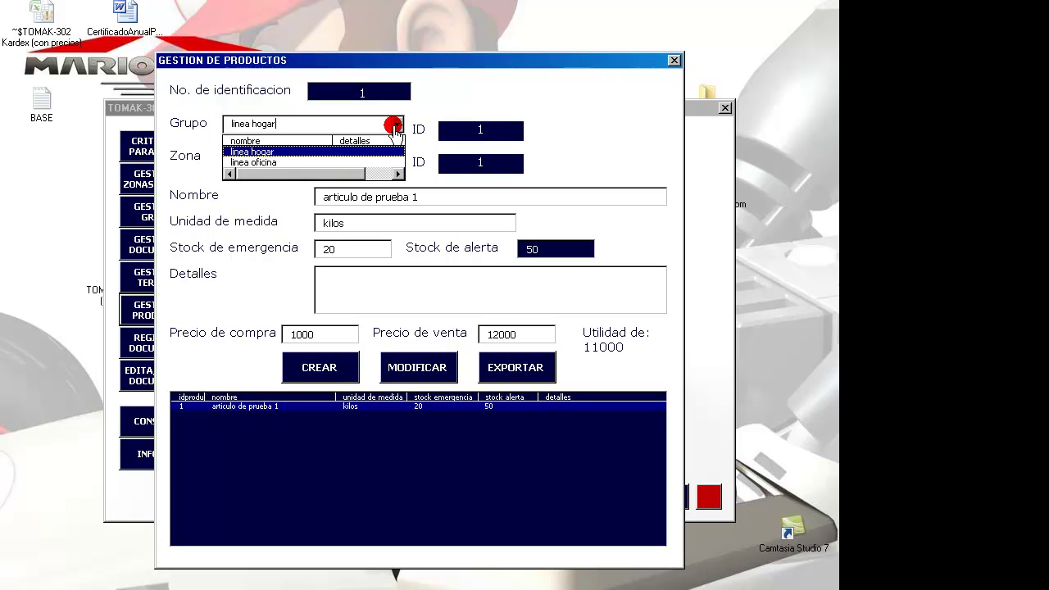
left_click(385, 151)
left_click(397, 161)
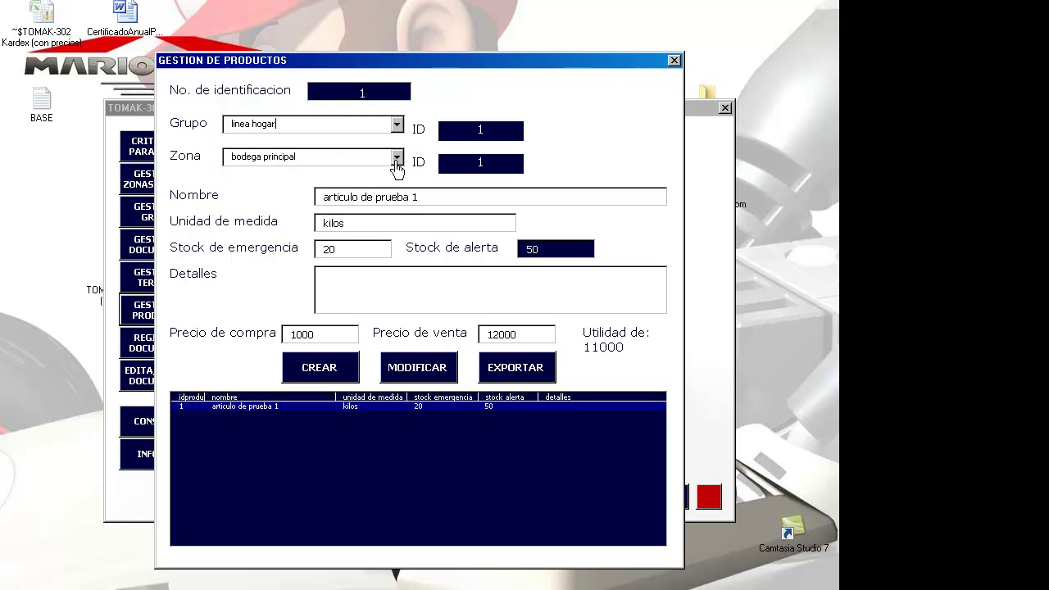
left_click(381, 199)
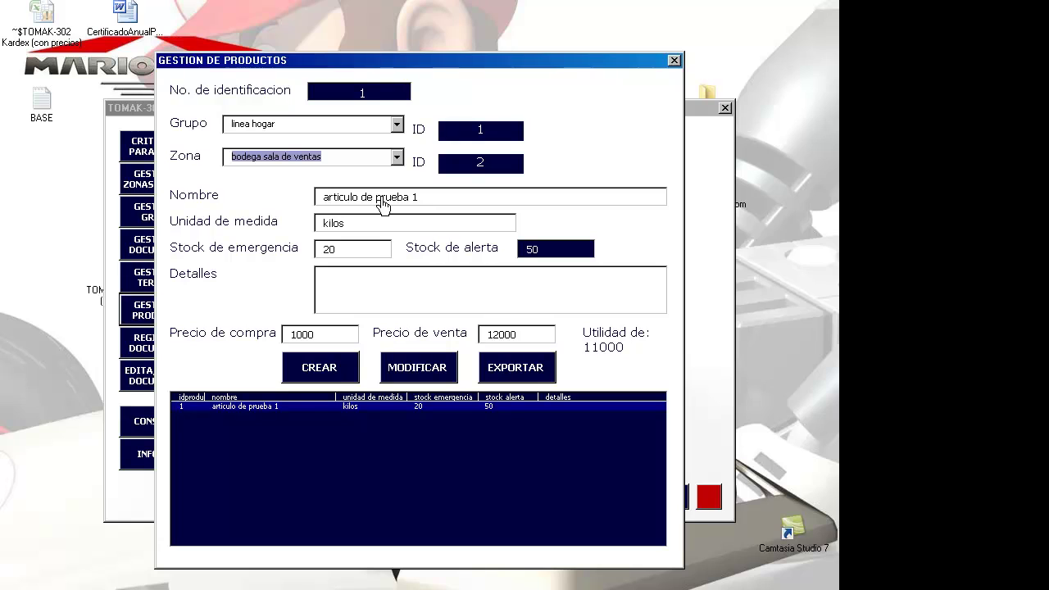
left_click(396, 126)
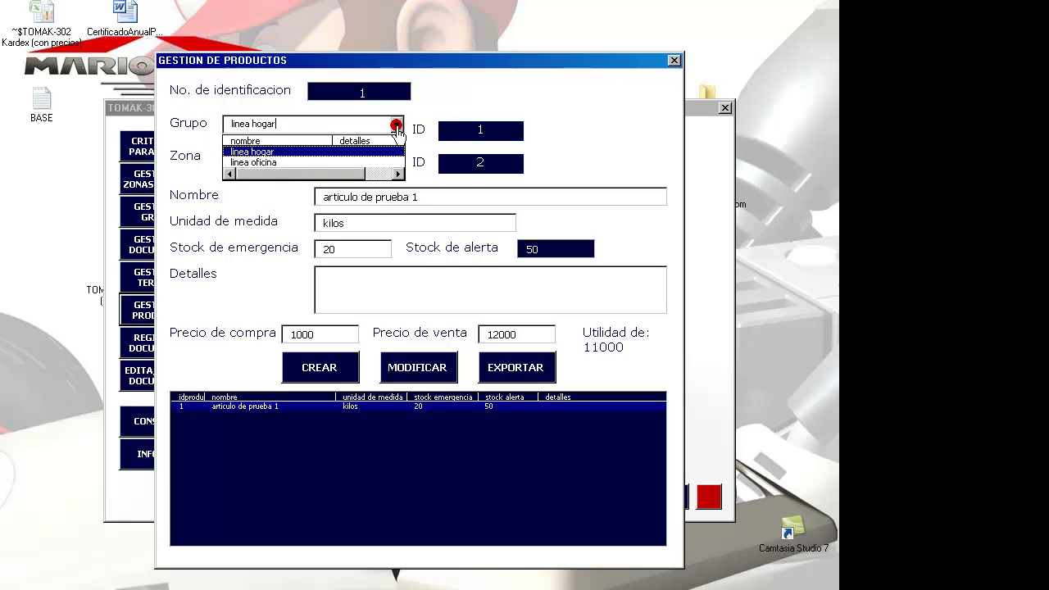
left_click(385, 162)
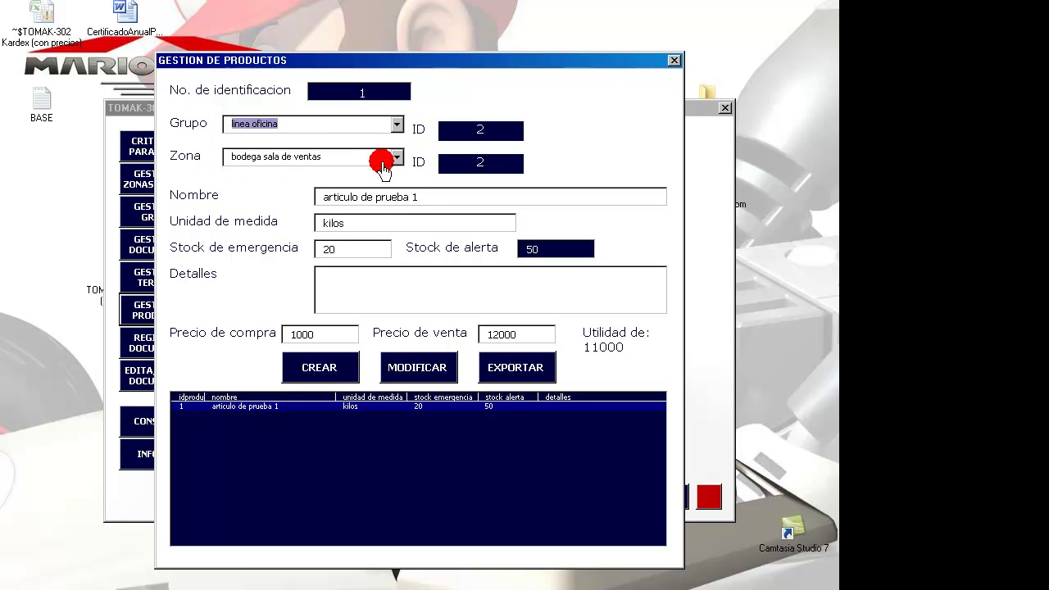
left_click(435, 203)
type("2")
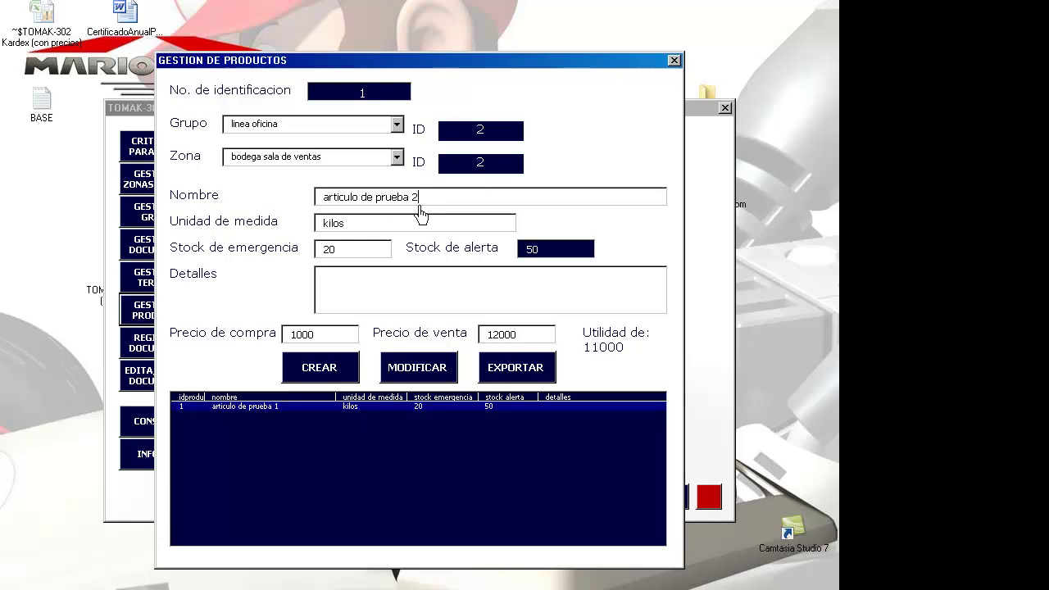
- Set unit UNIDADES, emergency stock 50, prices 4000 and 5000, create the product, and close the form
left_click(361, 230)
key("BackSpace")
key("BackSpace")
type("UNIDADES")
key("Tab")
type("5")
key("Tab")
key("Tab")
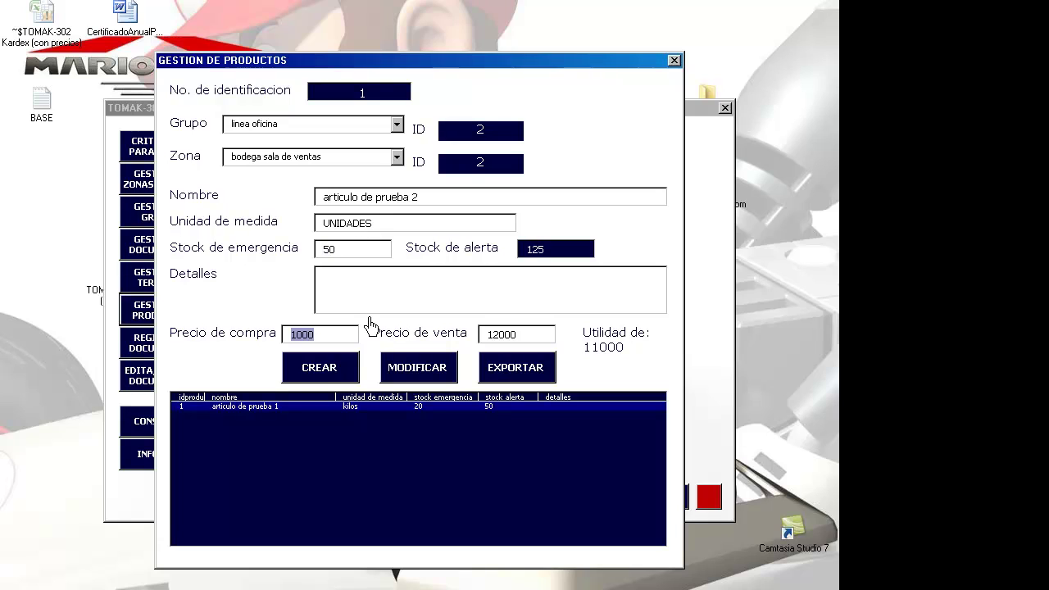
type("4")
key("Tab")
type("5")
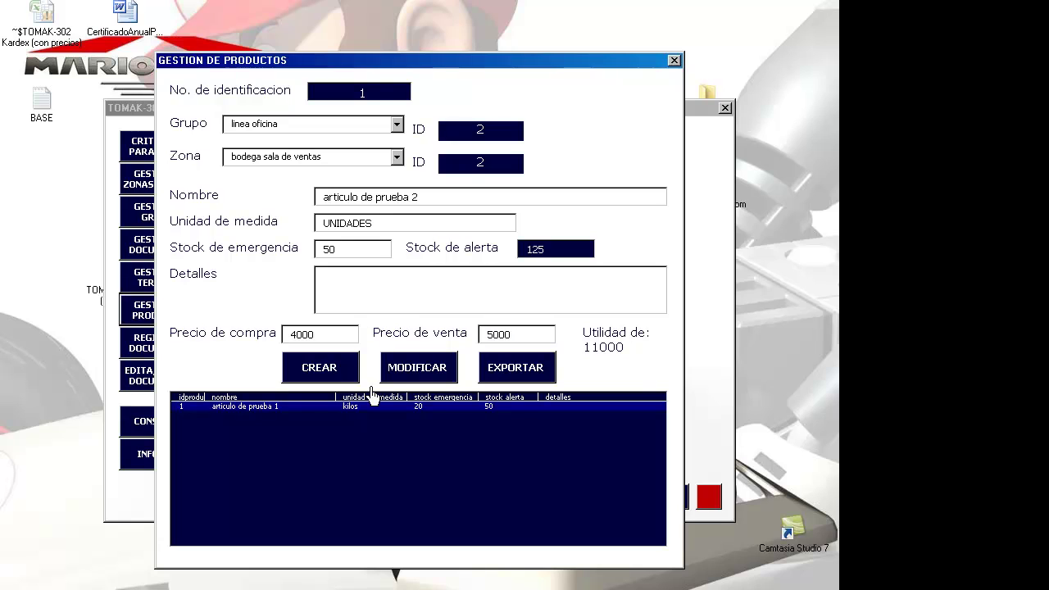
left_click(321, 369)
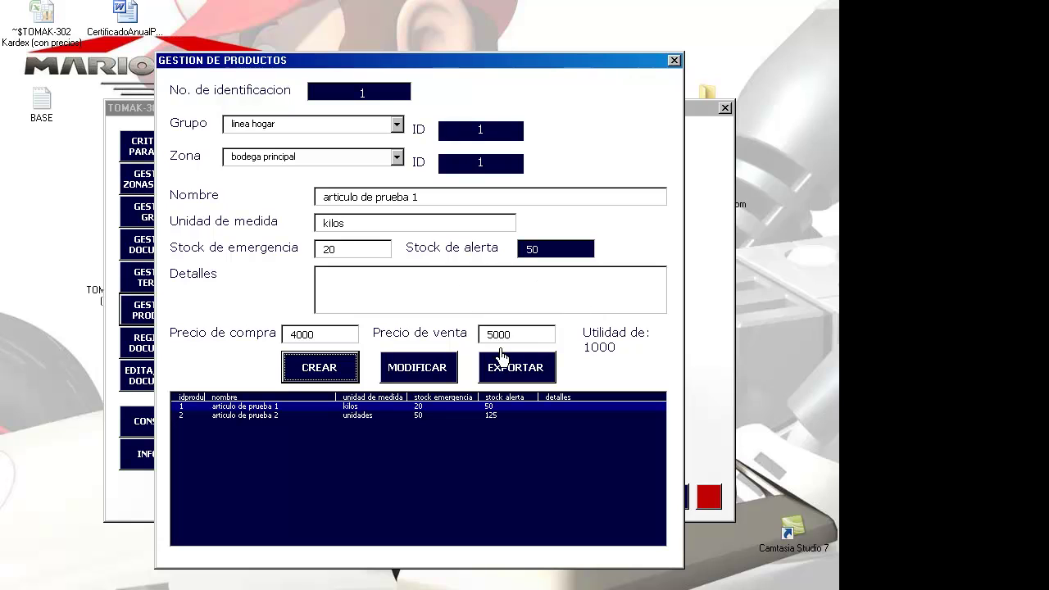
left_click(673, 61)
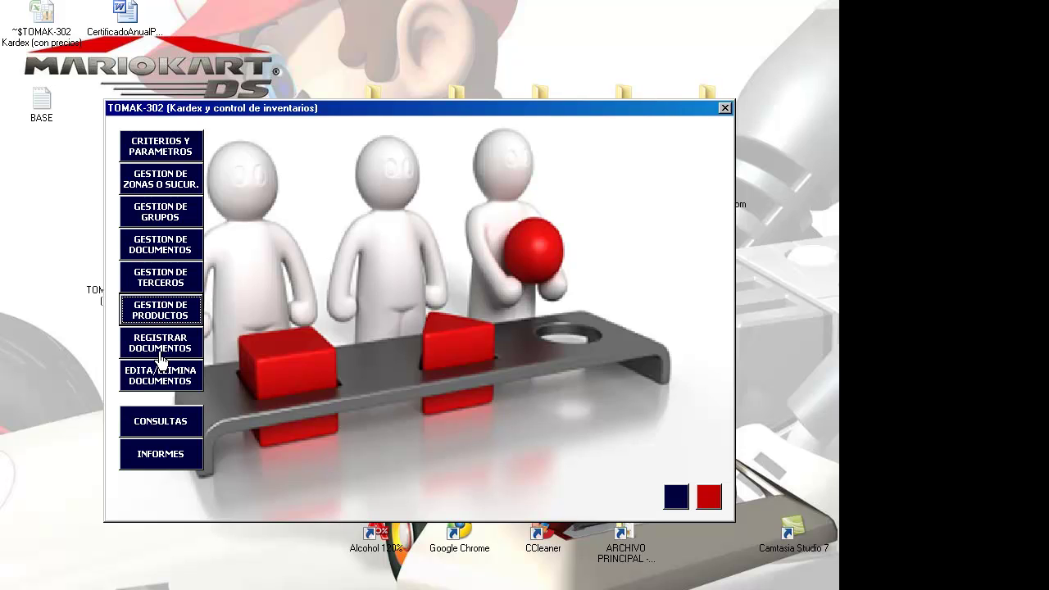
- Open REGISTRAR DOCUMENTOS from the main menu
left_click(162, 351)
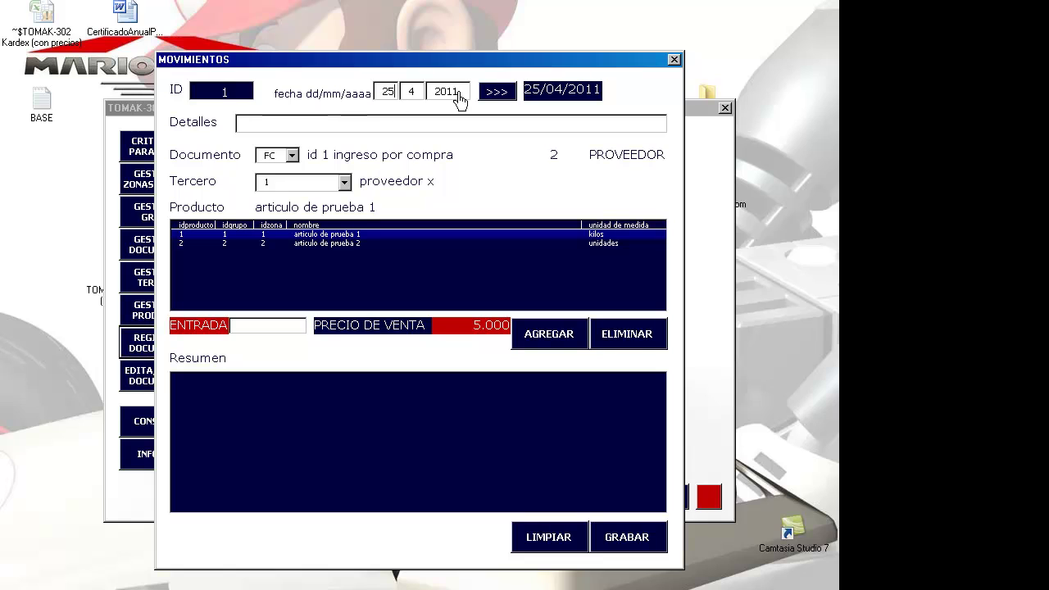
- Change the document date to 25/03/2011 and enter the purchase invoice text in Detalles
left_click(391, 92)
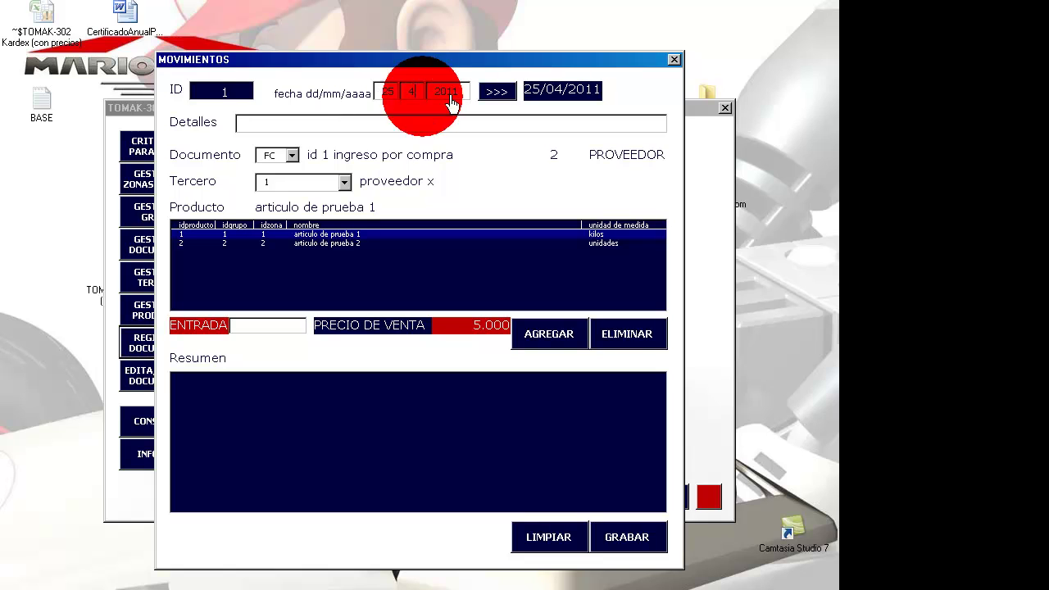
double_click(450, 94)
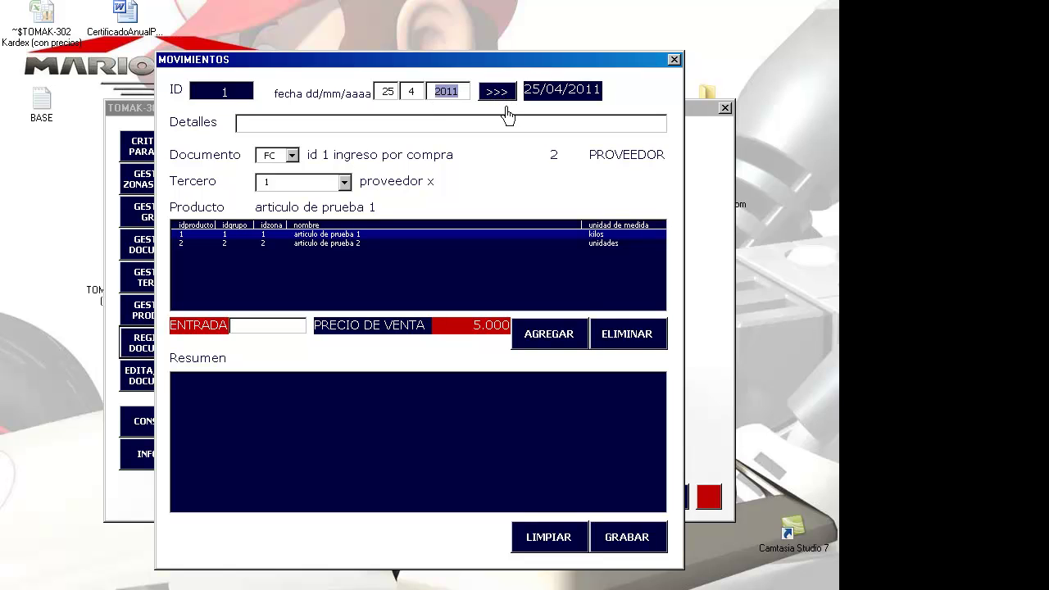
double_click(413, 94)
left_click(498, 95)
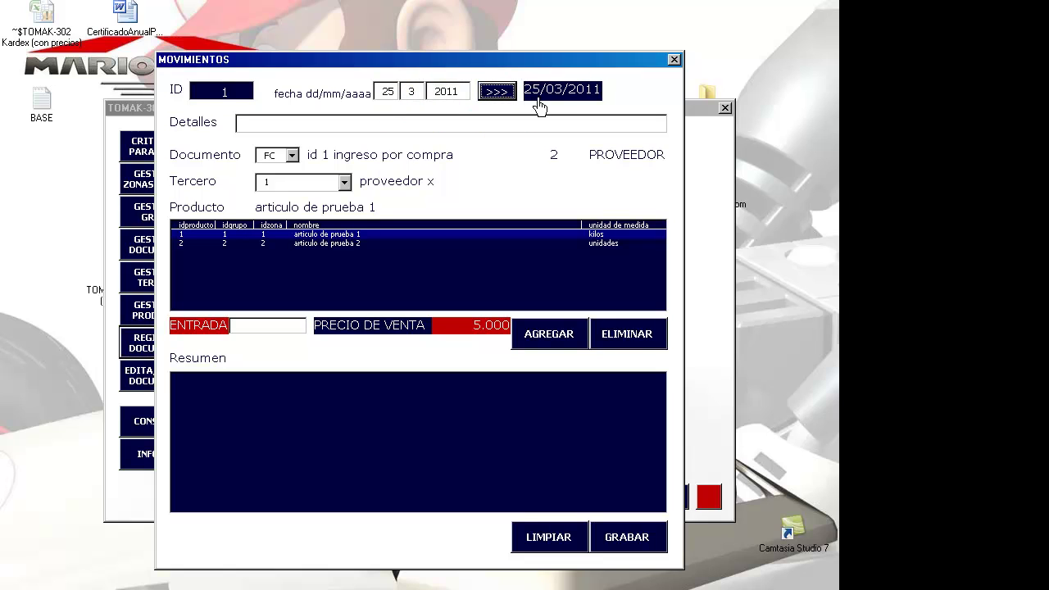
left_click(503, 97)
left_click(439, 128)
left_click(441, 128)
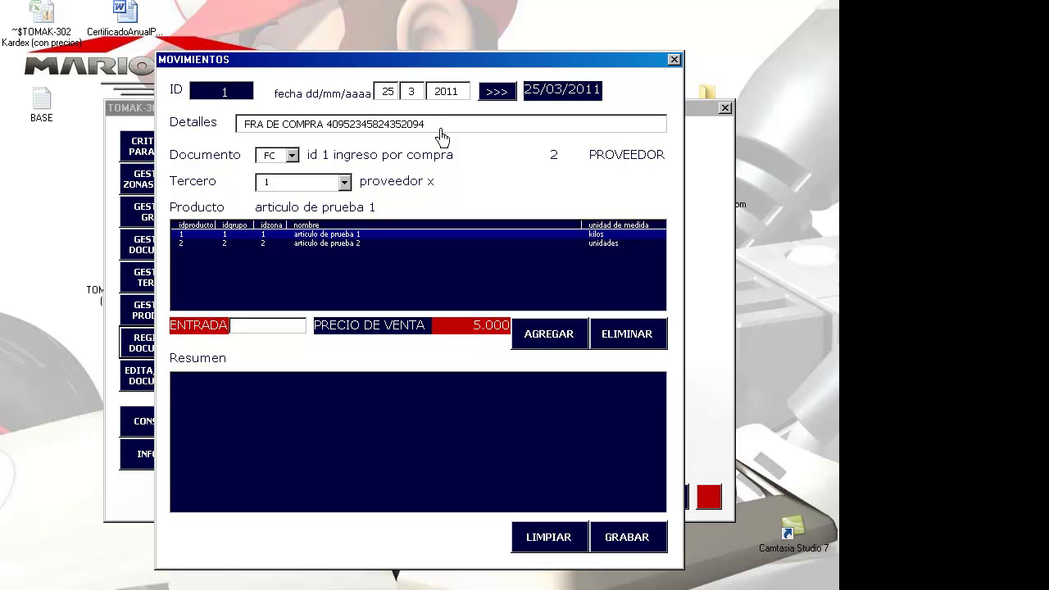
- Keep document type FC and supplier third party 1, then select articulo de prueba 2
left_click(290, 157)
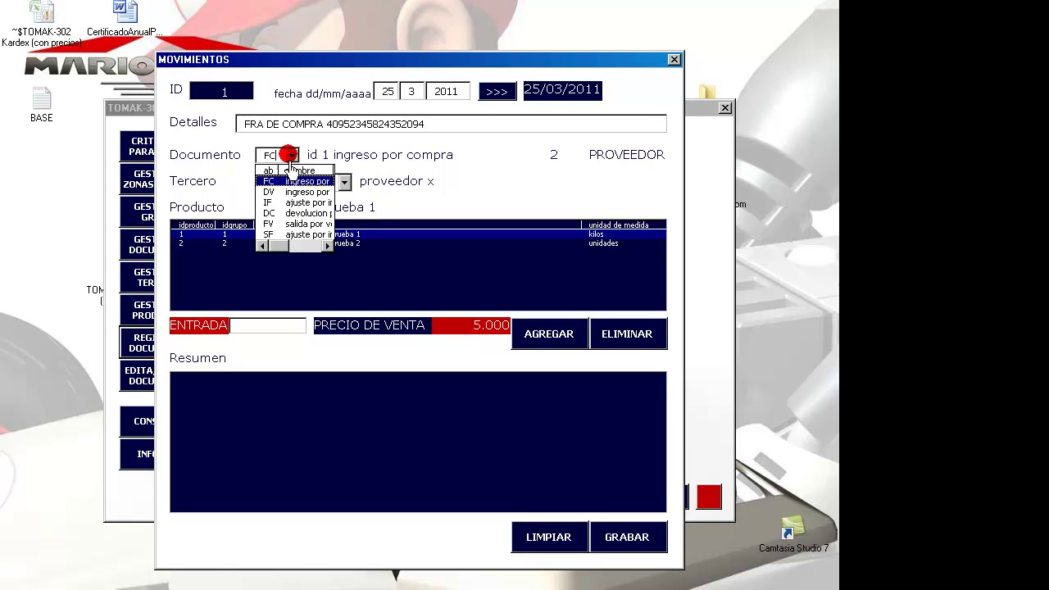
left_click(281, 182)
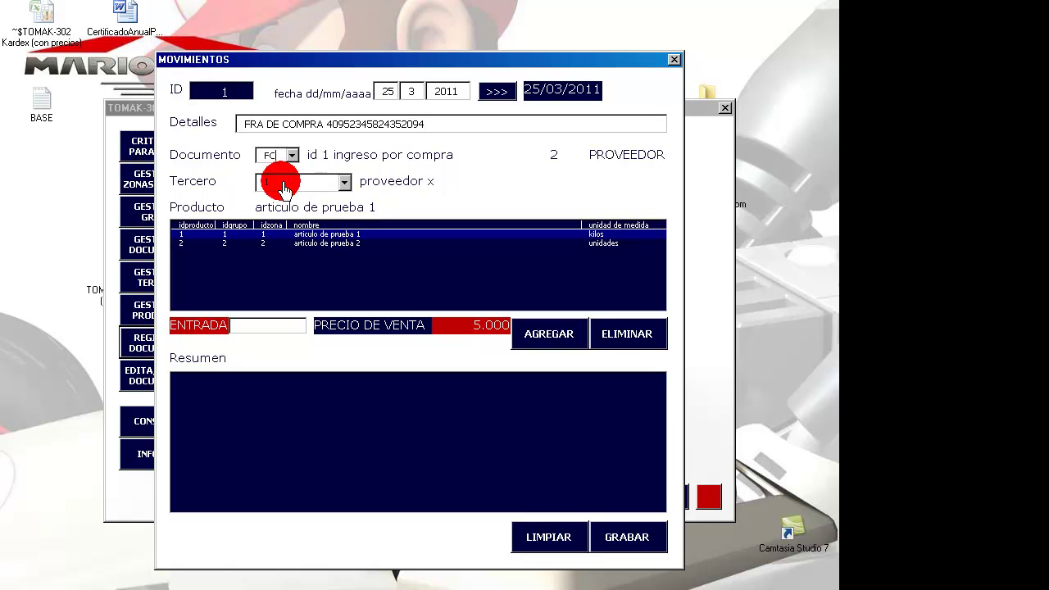
left_click(345, 183)
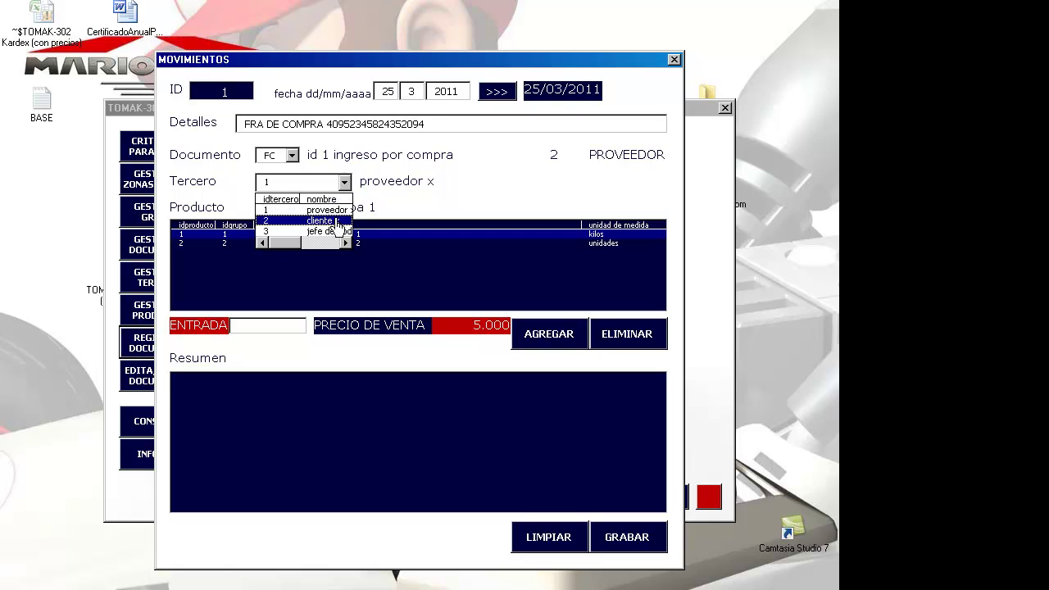
left_click(330, 211)
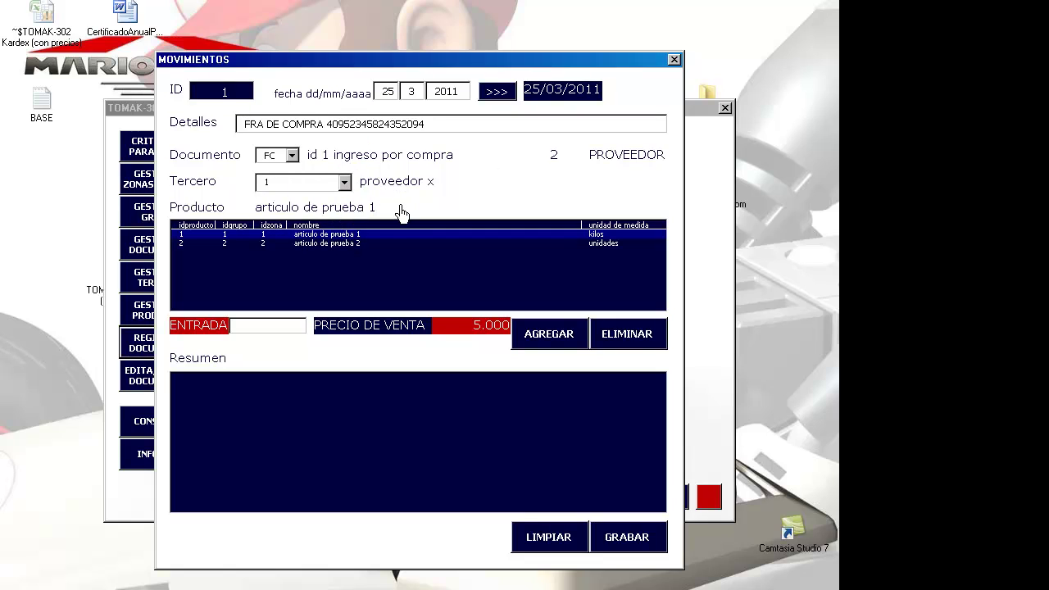
left_click(323, 243)
- Add purchase lines for articulo de prueba 1 and 800 units of articulo de prueba 2
left_click(318, 235)
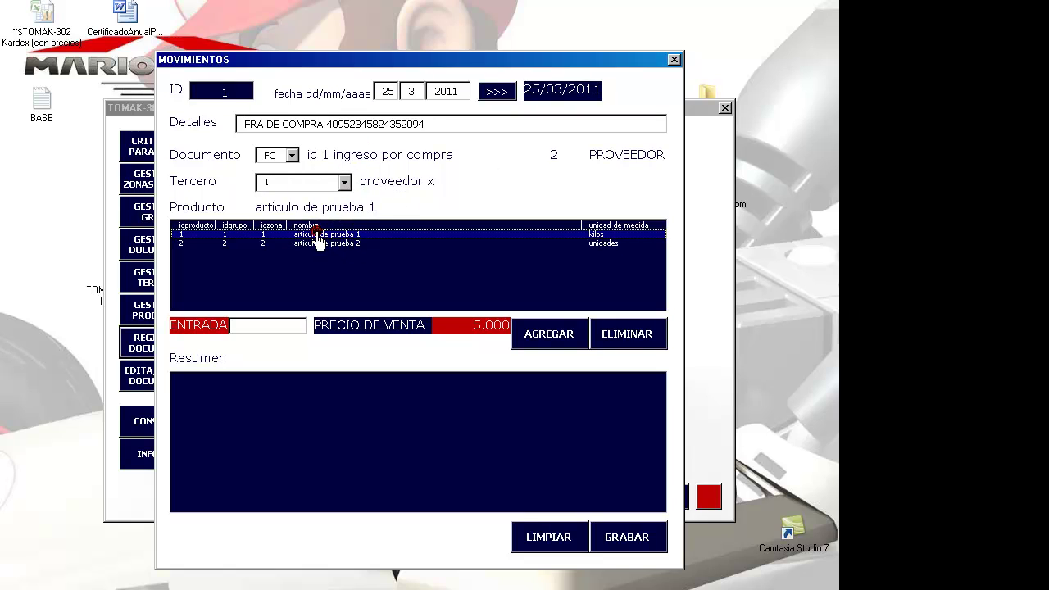
left_click(288, 326)
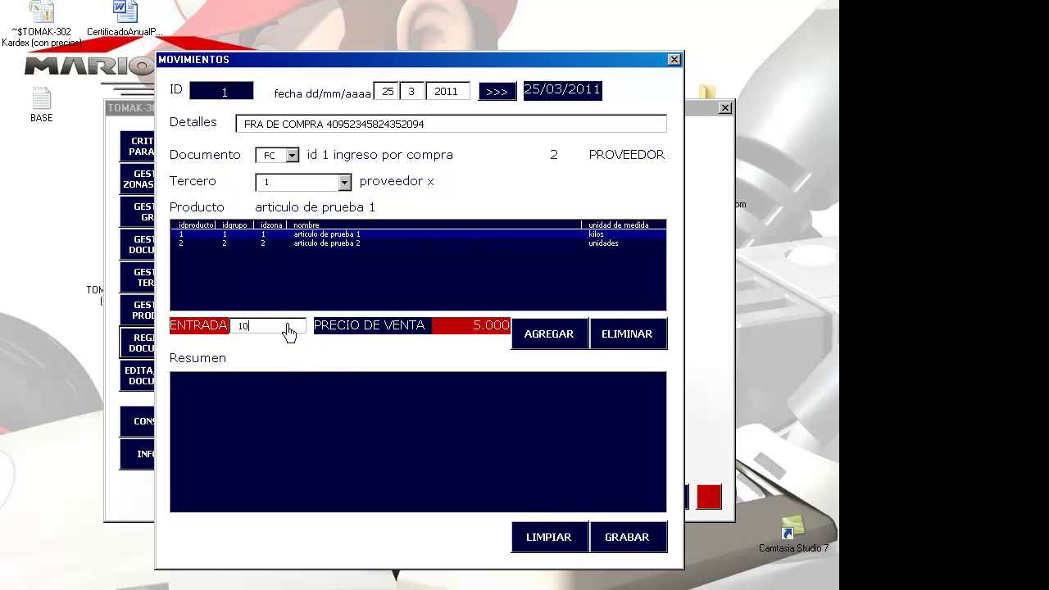
left_click(548, 344)
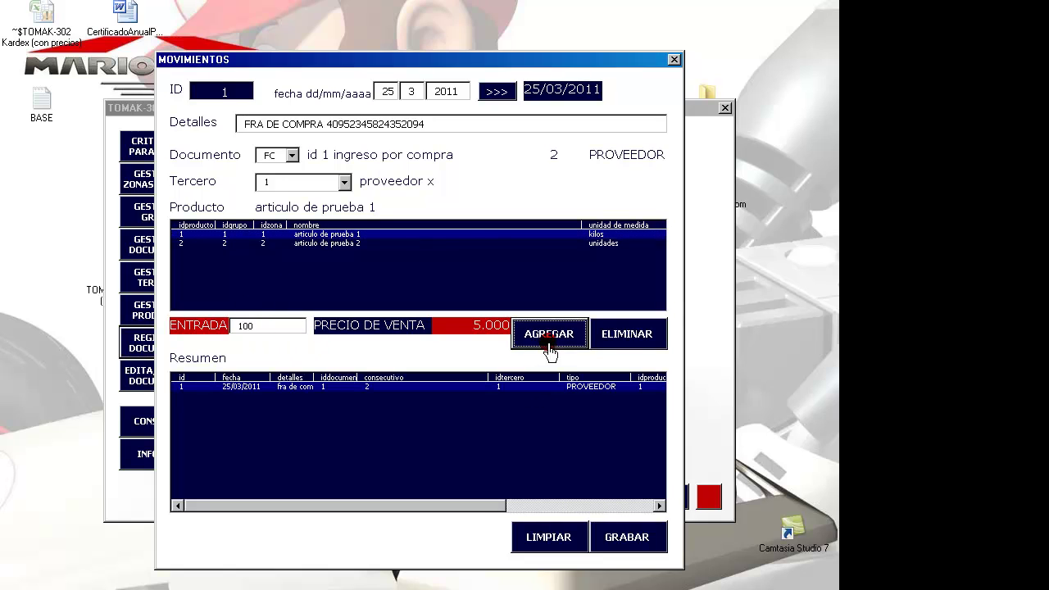
left_click(348, 244)
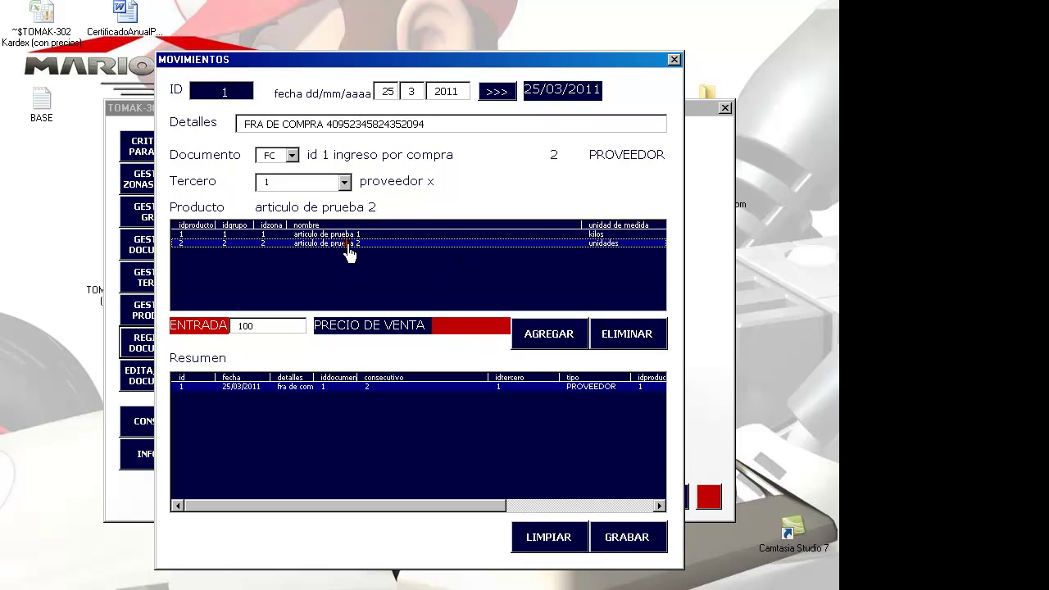
double_click(269, 326)
type("1")
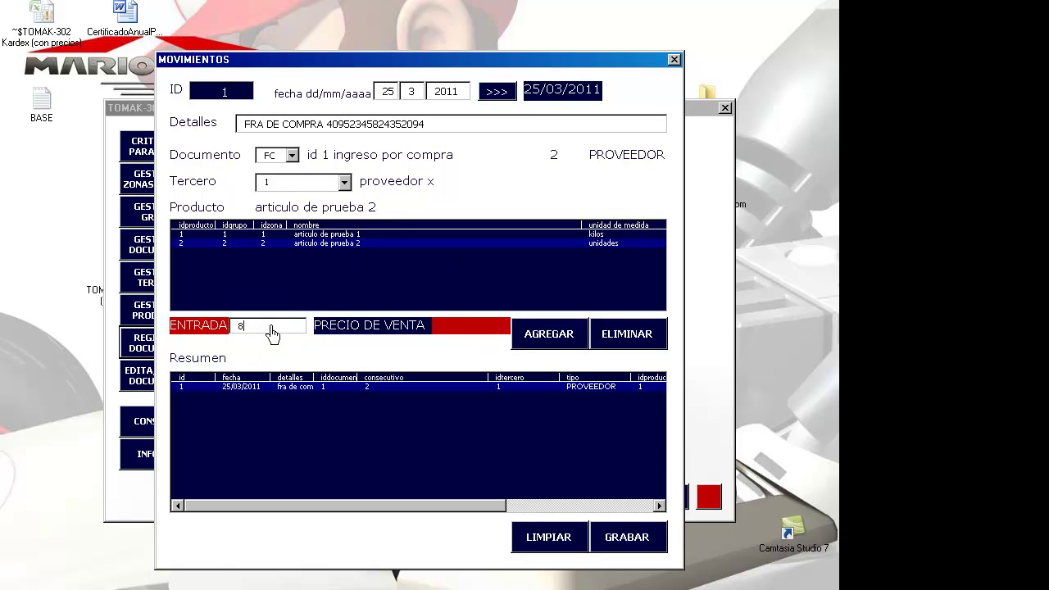
type("00")
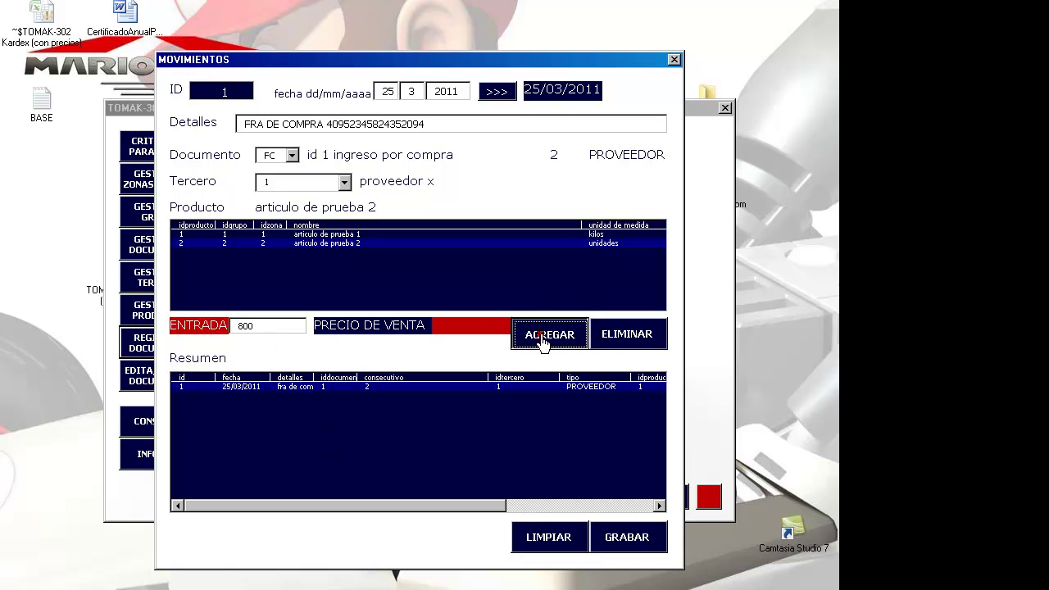
left_click(547, 336)
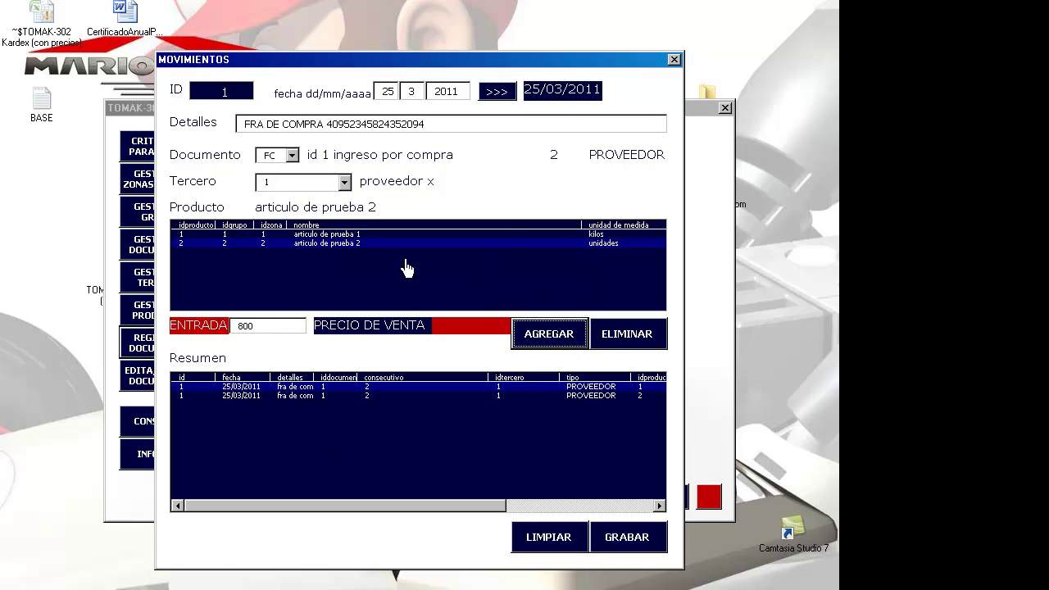
- Review both Resumen lines, then save the purchase document and confirm with Sí
left_click(510, 386)
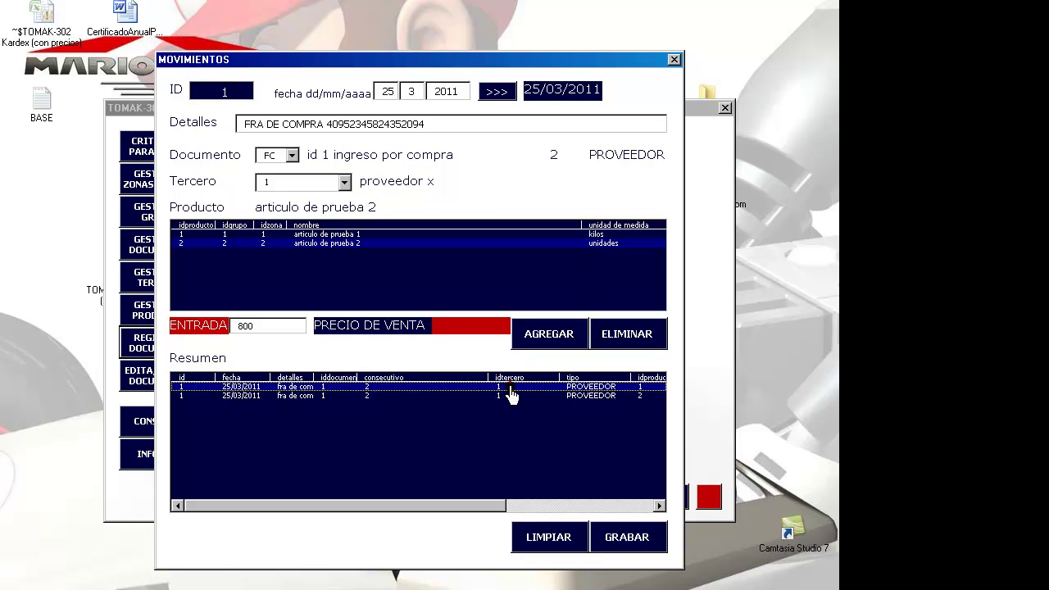
left_click(510, 394)
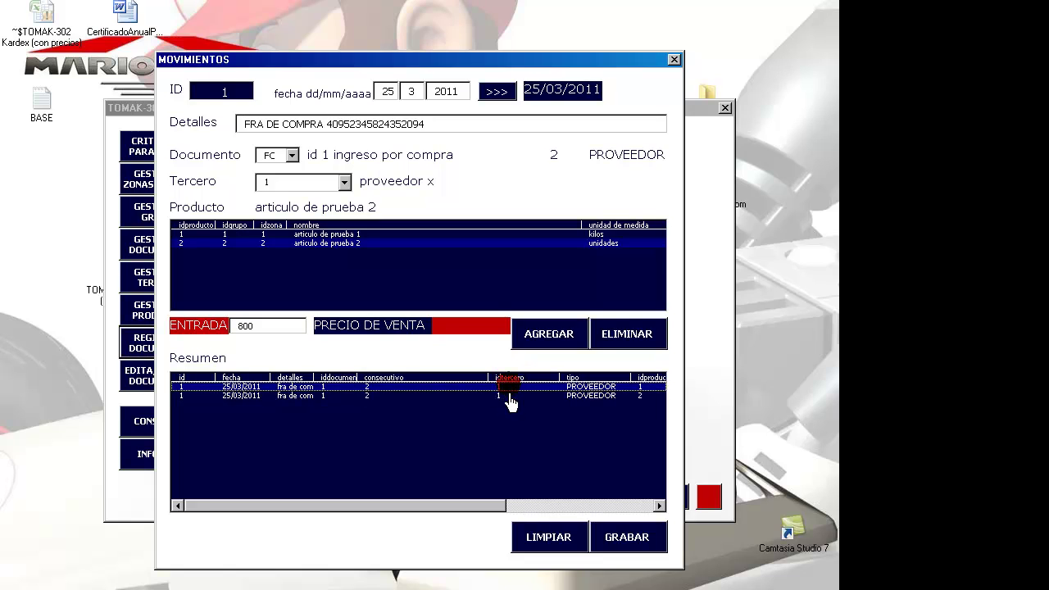
left_click(484, 243)
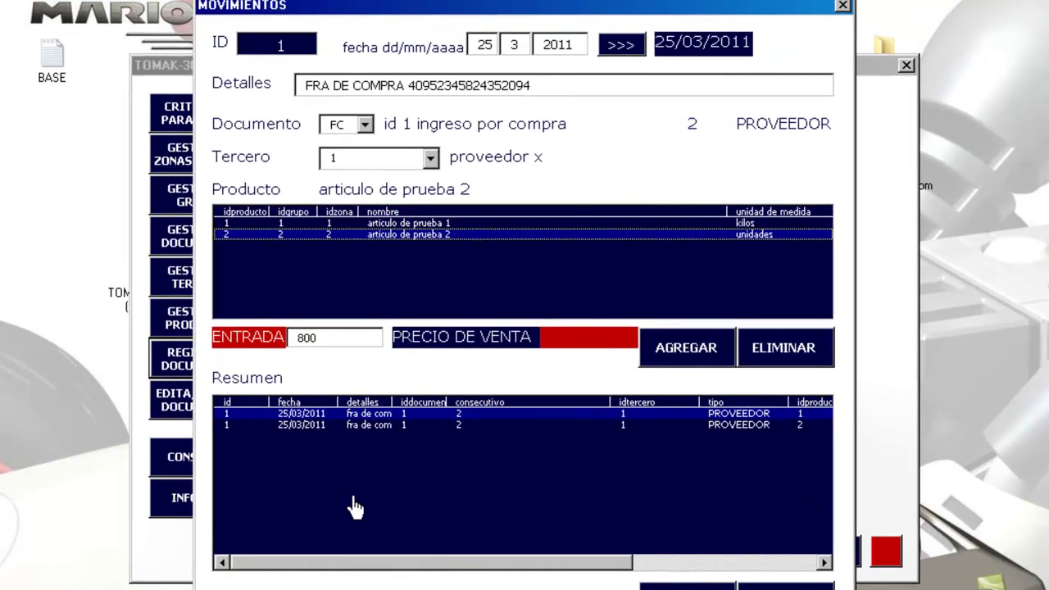
left_click(785, 585)
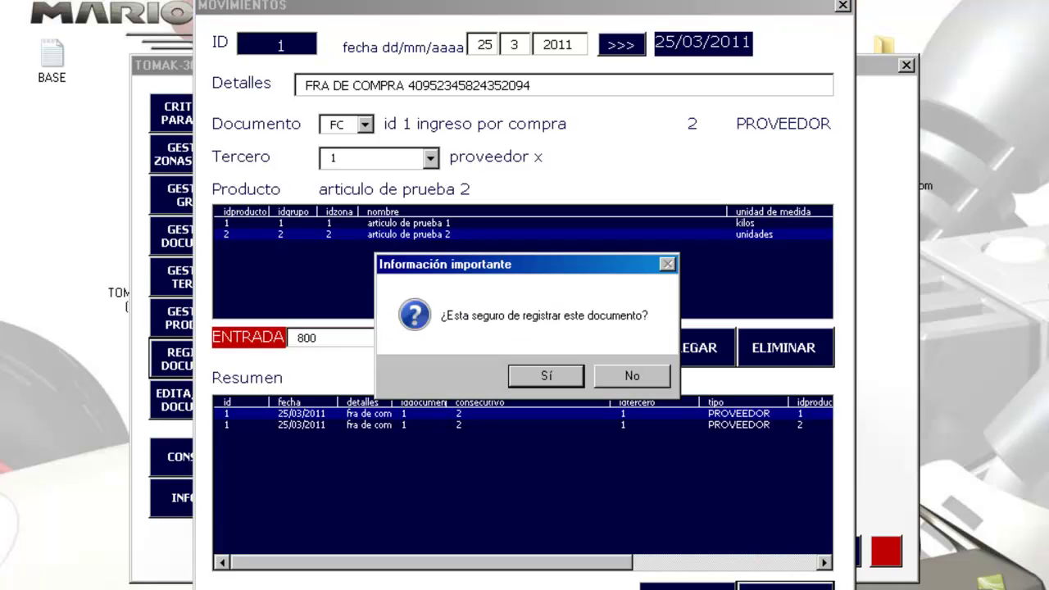
left_click(562, 379)
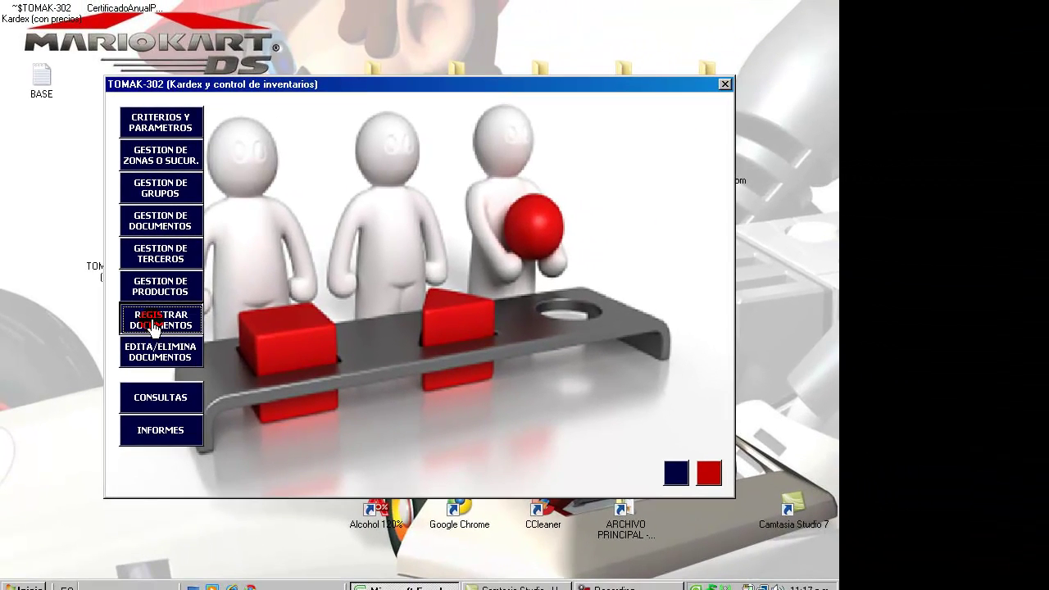
left_click(228, 363)
- Set the new document to SF inventory-adjustment outgoing with the jefe de bodega as third party
left_click(291, 131)
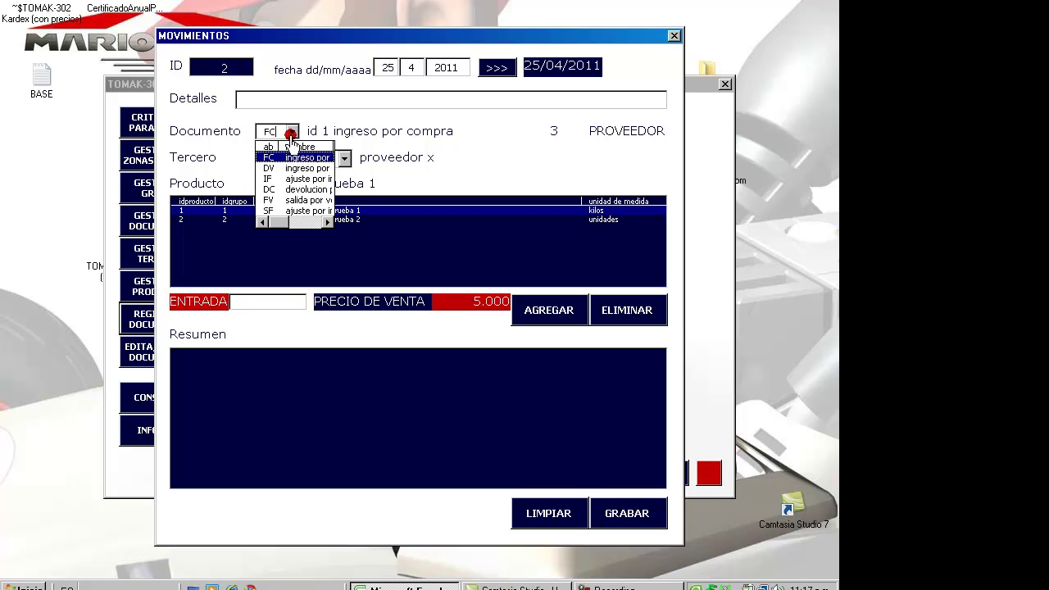
left_click(291, 201)
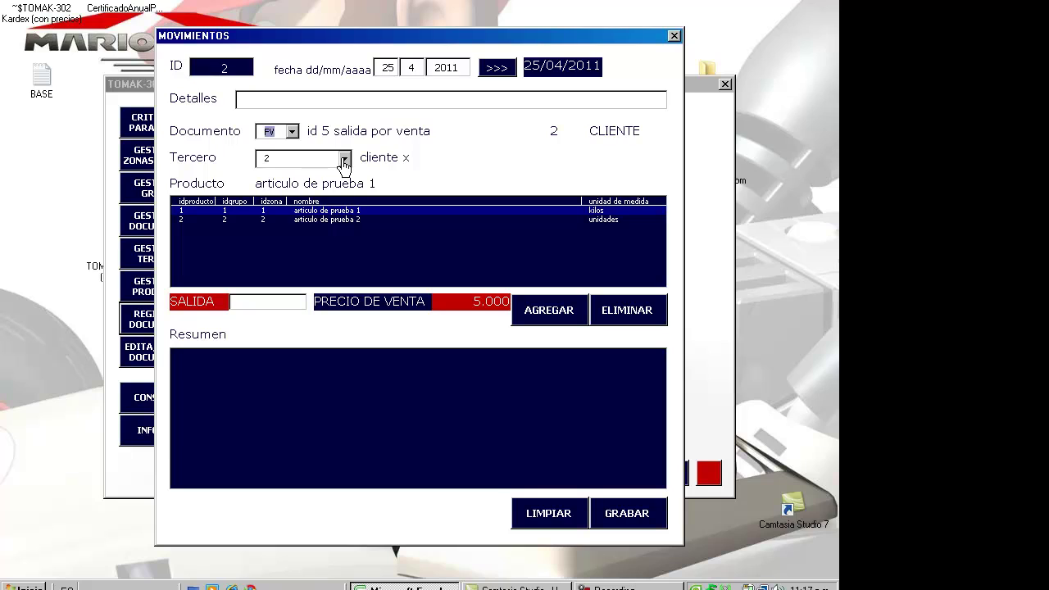
left_click(314, 229)
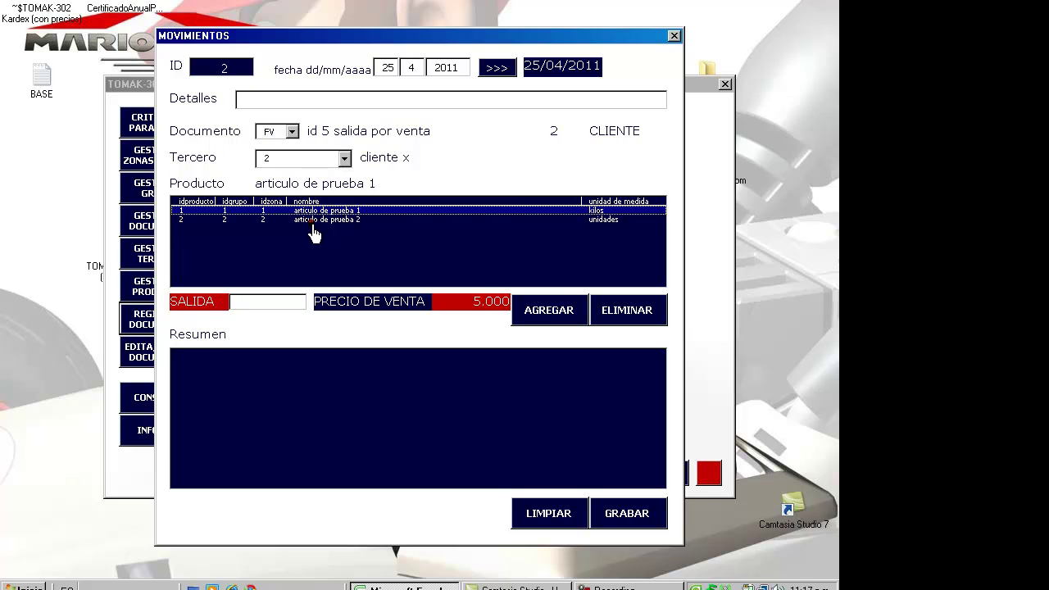
left_click(293, 132)
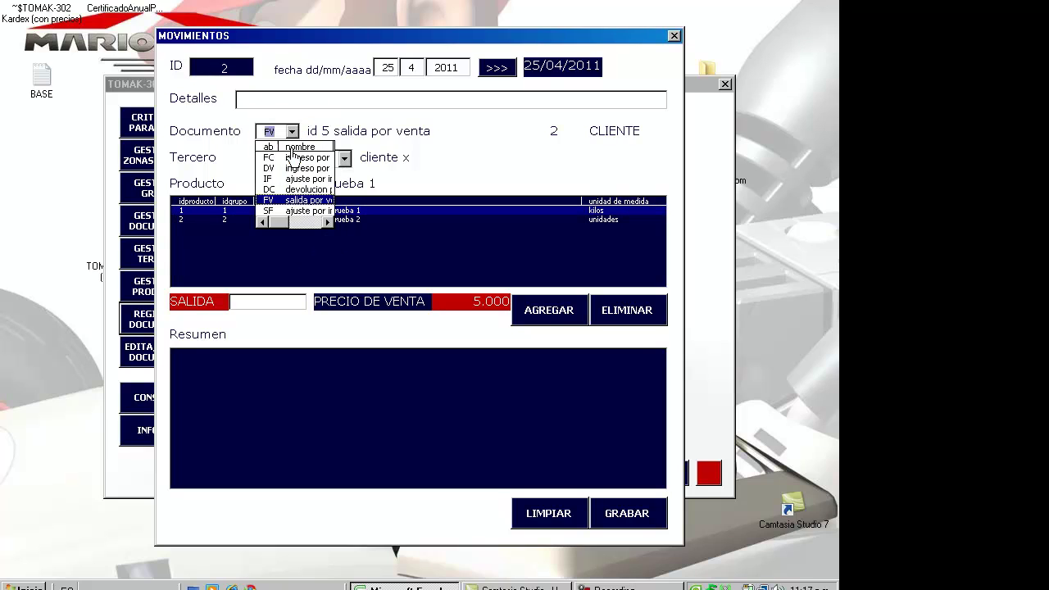
left_click(288, 210)
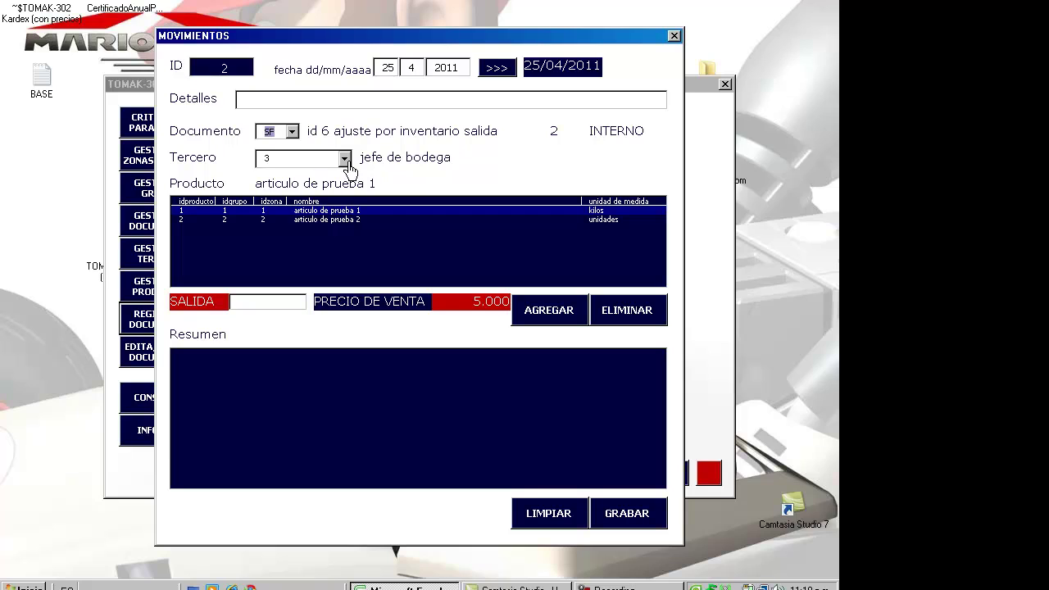
left_click(344, 159)
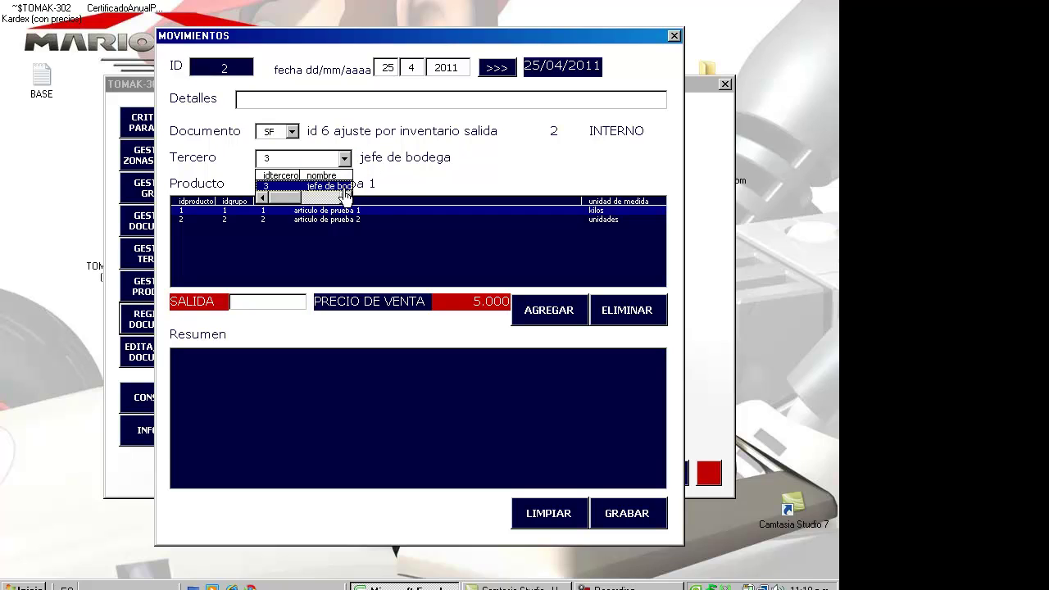
left_click(340, 187)
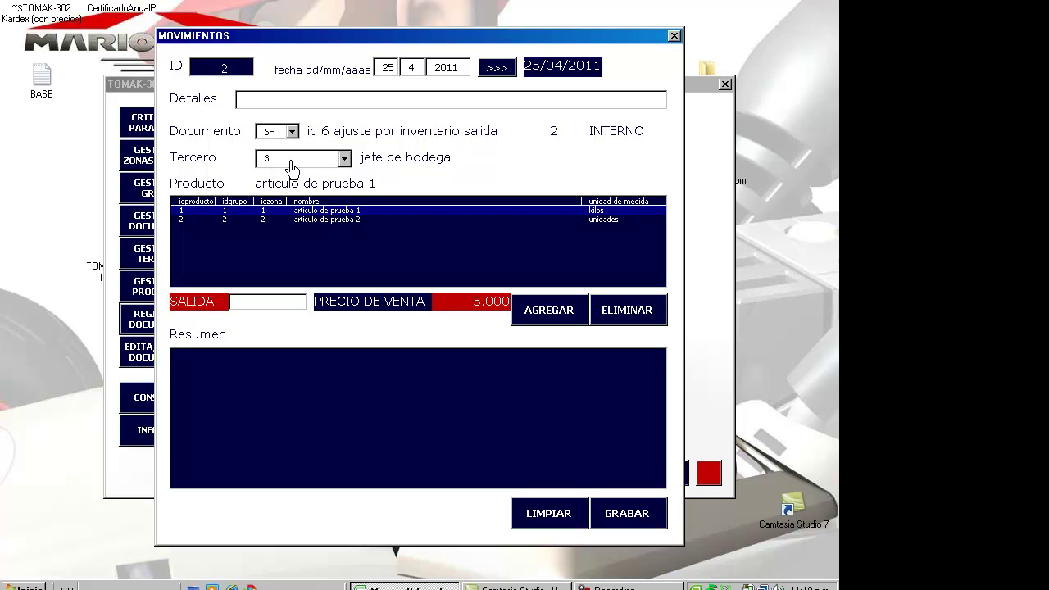
- Add SALIDA lines of 10 articulo de prueba 1 and 500 articulo de prueba 2, then save and confirm
left_click(312, 225)
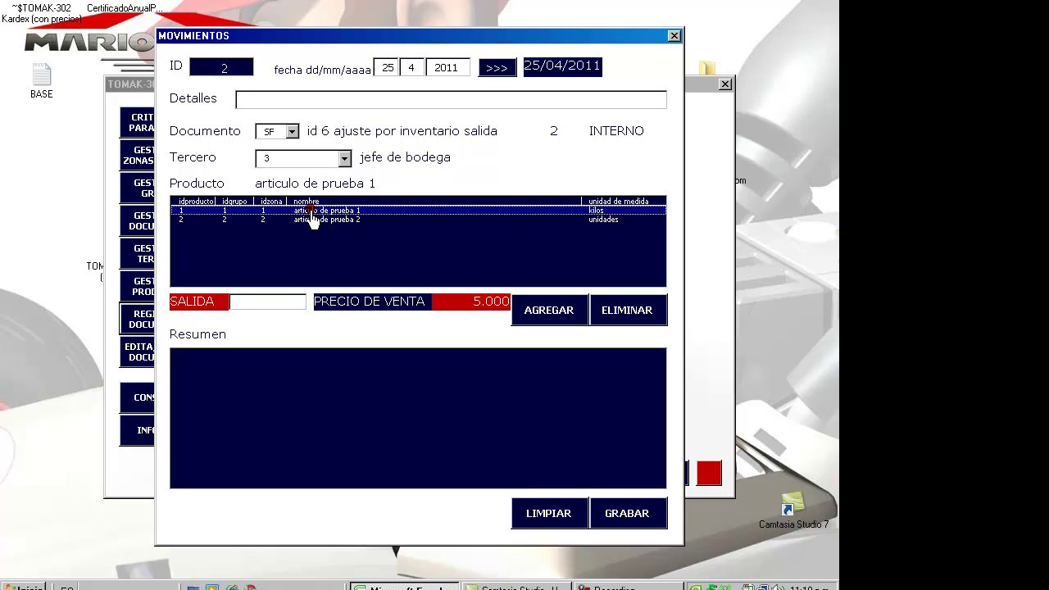
left_click(289, 302)
type("1")
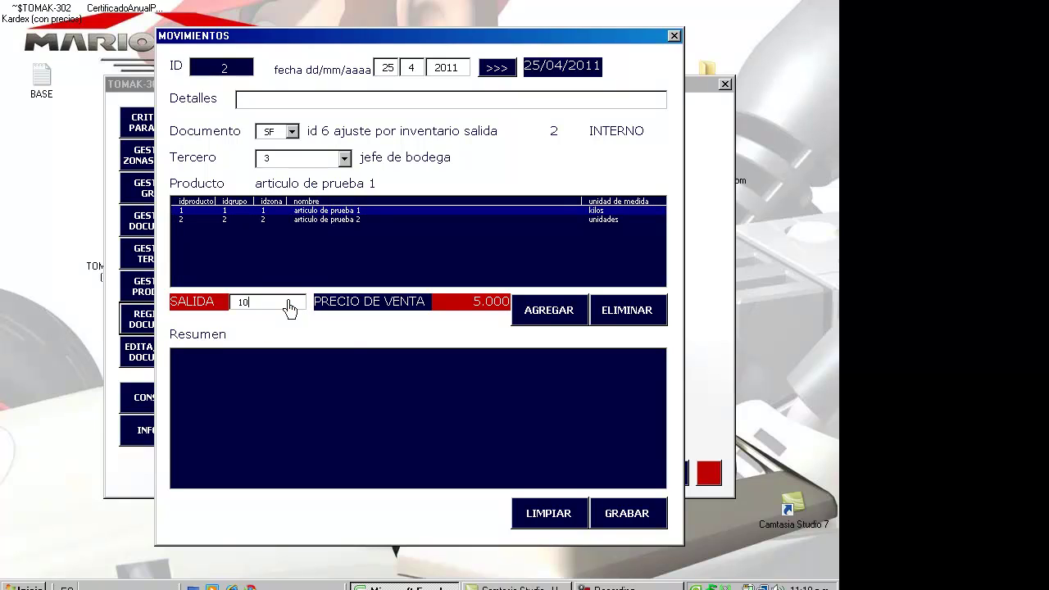
type("0")
left_click(533, 315)
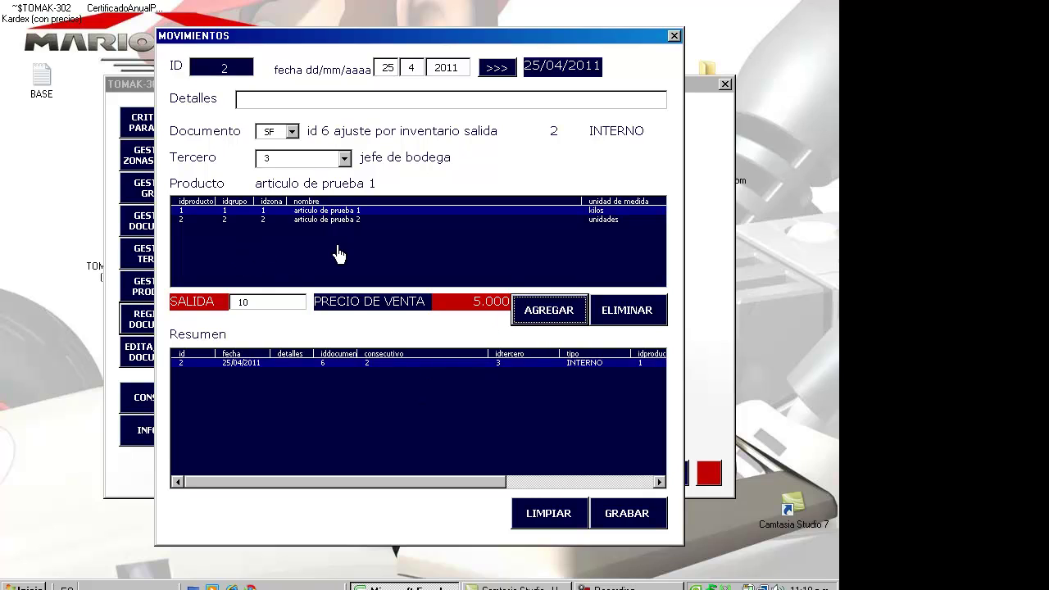
left_click(284, 306)
key("BackSpace")
key("BackSpace")
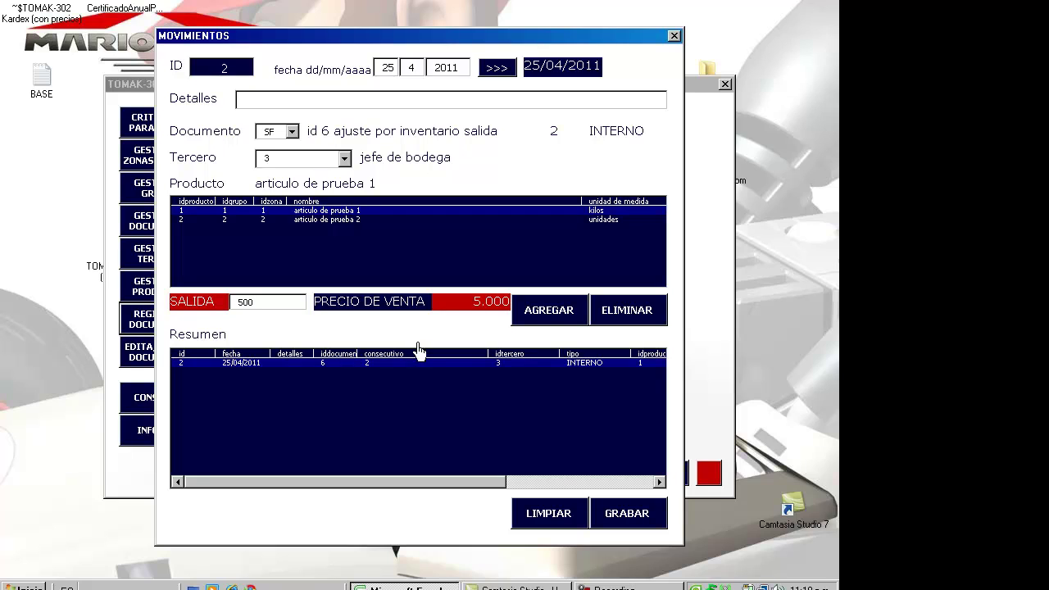
type("500")
left_click(361, 219)
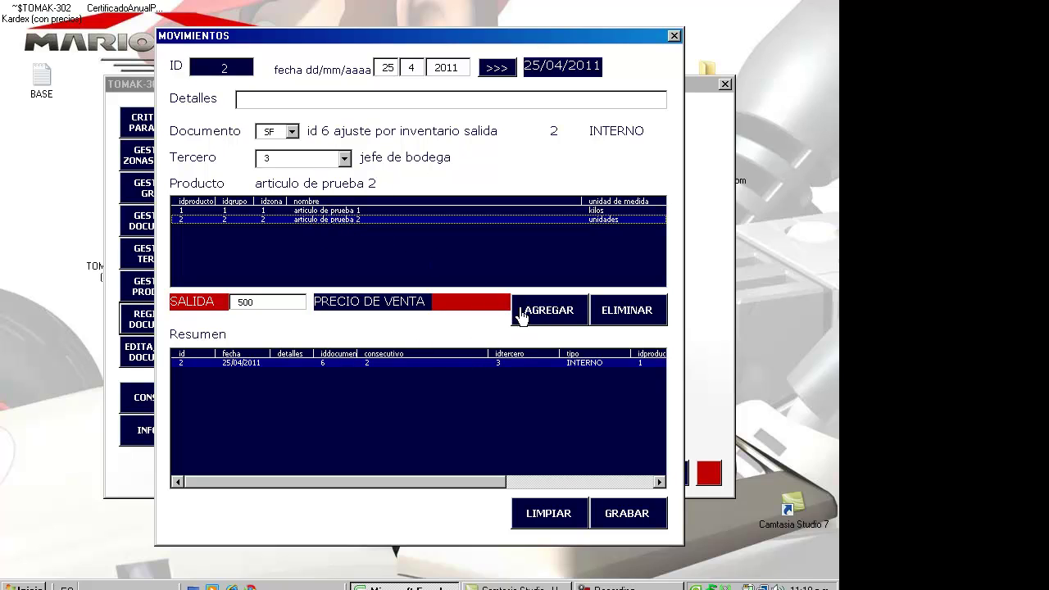
left_click(531, 316)
left_click(627, 514)
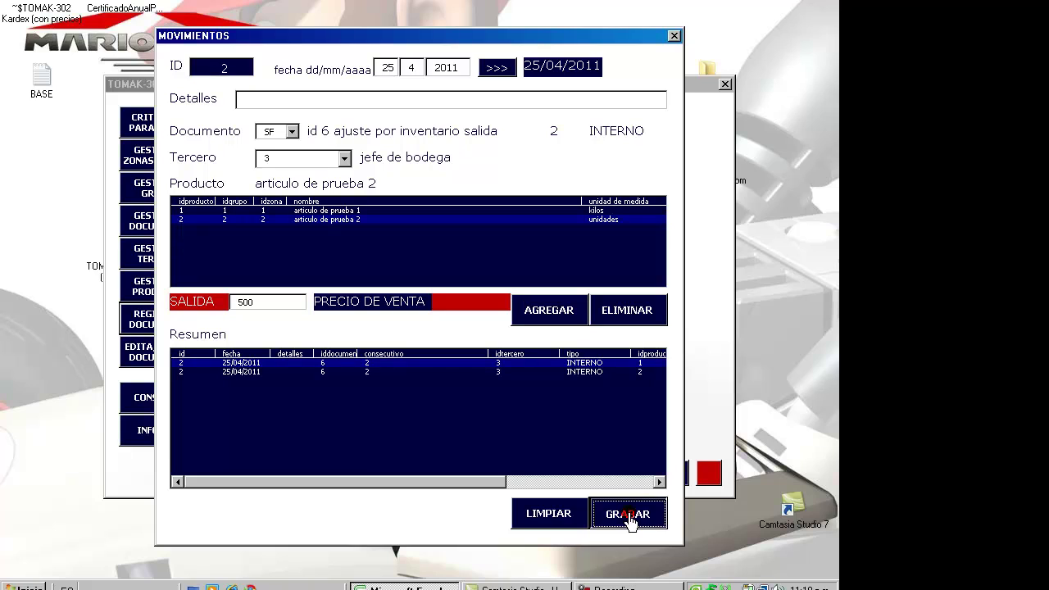
left_click(453, 332)
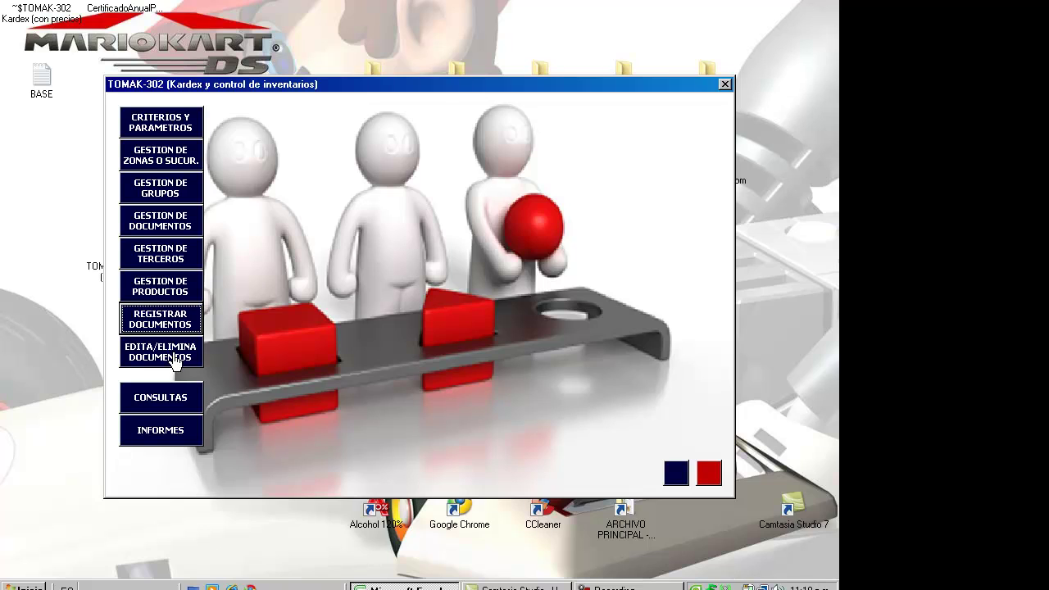
- Open the EDITAR DOCUMENTO screen and browse the registered movement lines
left_click(160, 361)
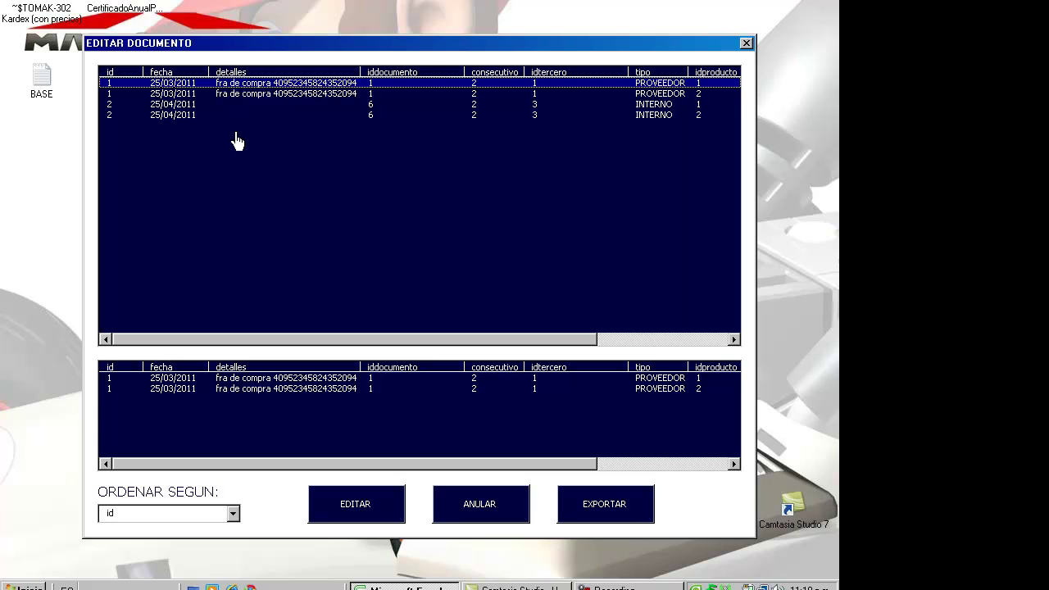
left_click(189, 94)
left_click(188, 105)
left_click(188, 84)
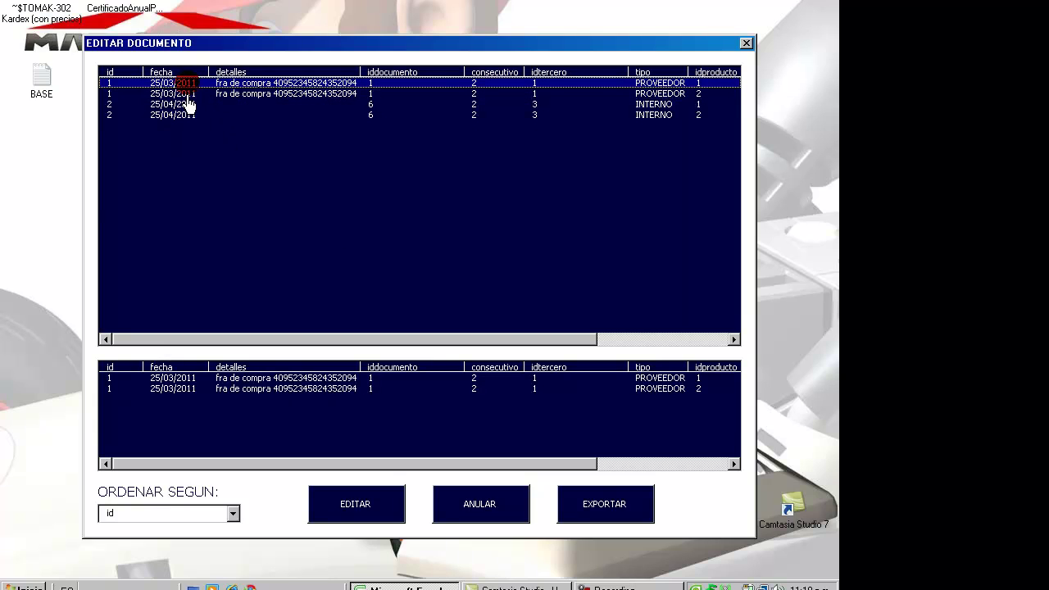
left_click(187, 93)
left_click(189, 104)
left_click(189, 114)
- Return to the first line of purchase document 1 and load it into MOVIMIENTOS for editing
key("Up")
key("Up")
key("Up")
key("Down")
key("Down")
key("Down")
key("Up")
key("Up")
key("Up")
key("Down")
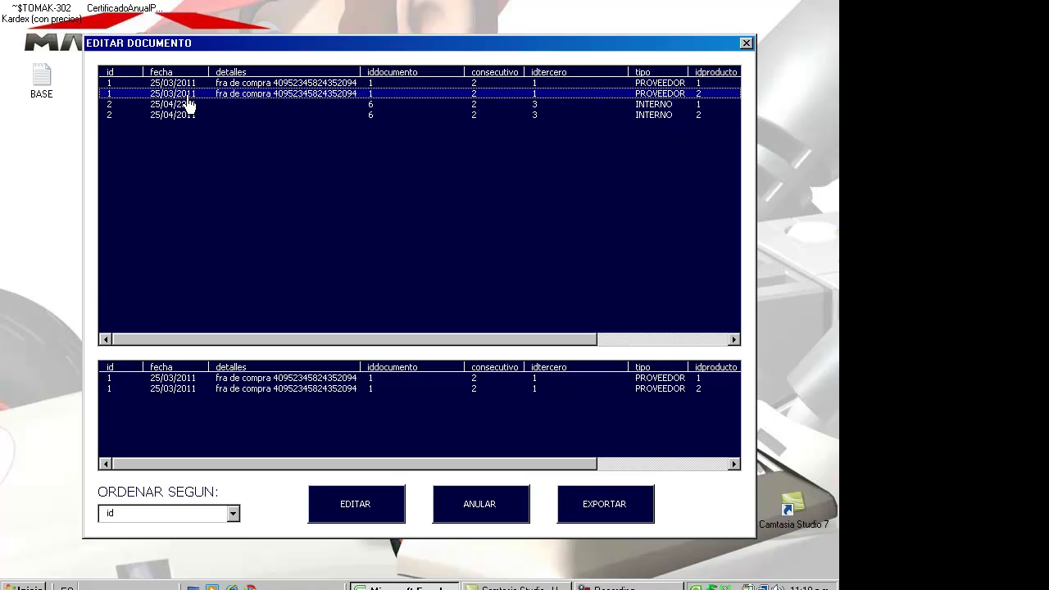
key("Up")
key("Down")
key("Down")
key("Down")
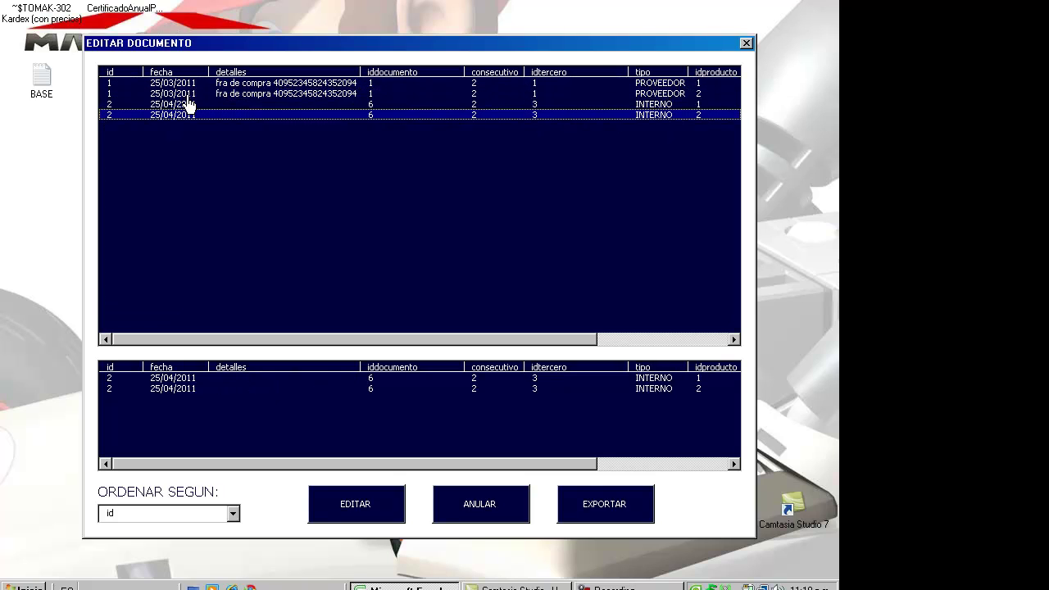
key("Up")
key("Up")
key("Down")
key("Down")
key("Up")
key("Up")
key("Up")
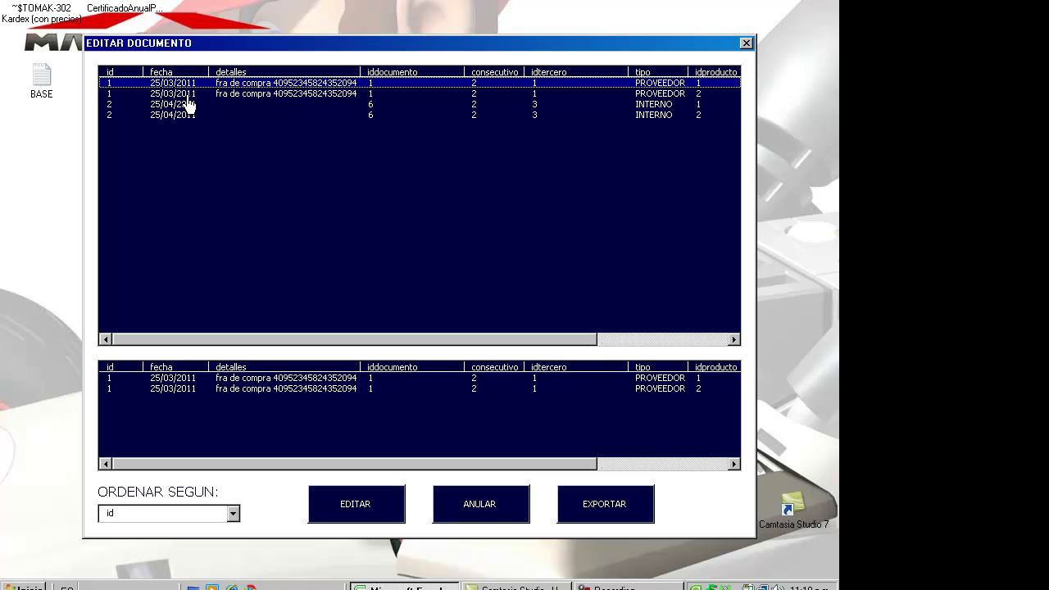
key("Down")
key("Down")
key("Down")
key("Up")
key("Up")
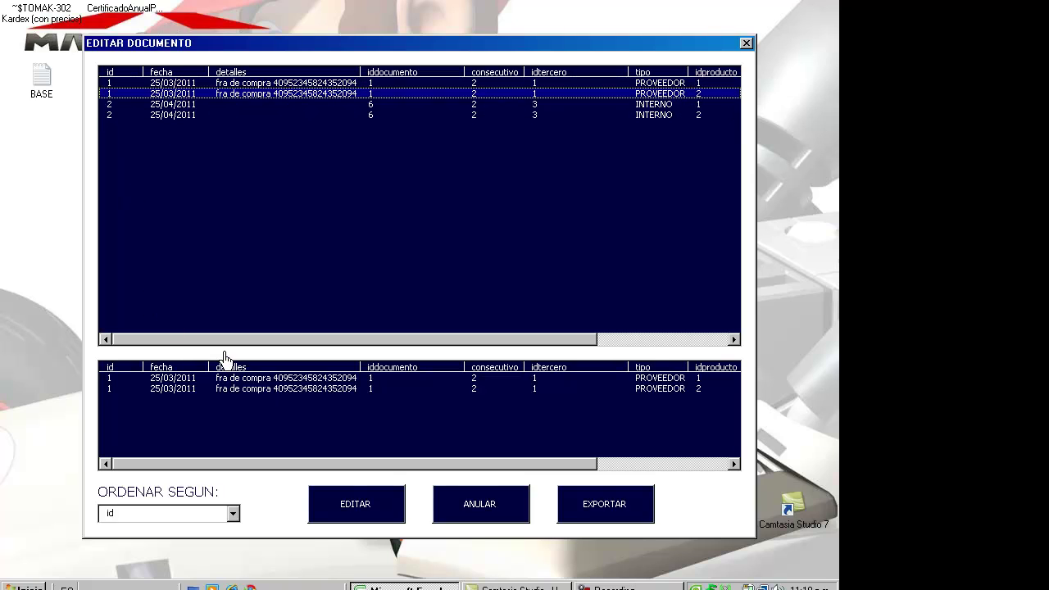
key("Up")
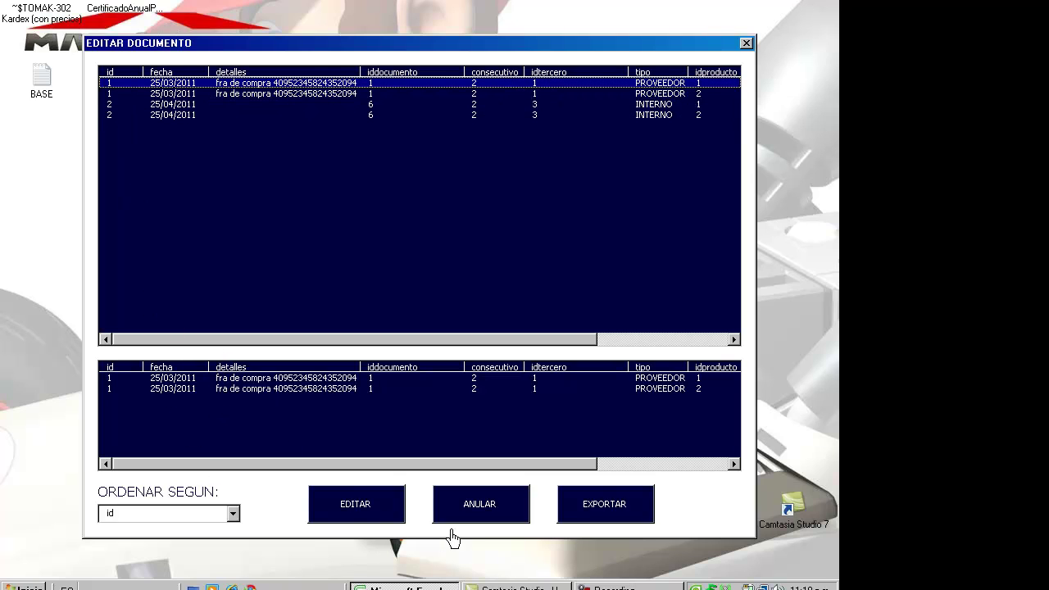
left_click(365, 521)
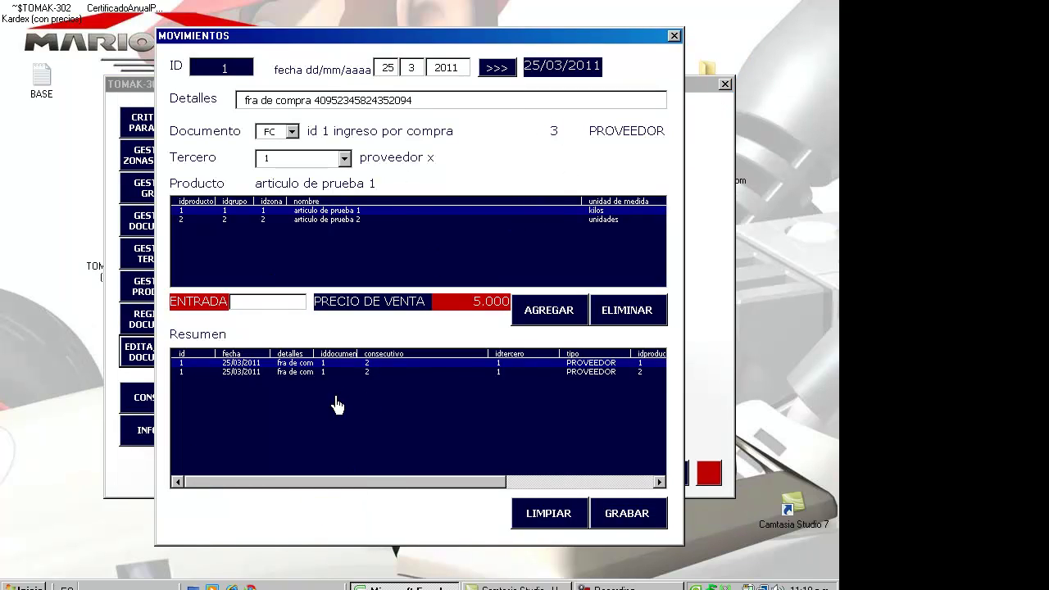
- Check the document summary lines and choose articulo de prueba 1 as the product
left_click(290, 373)
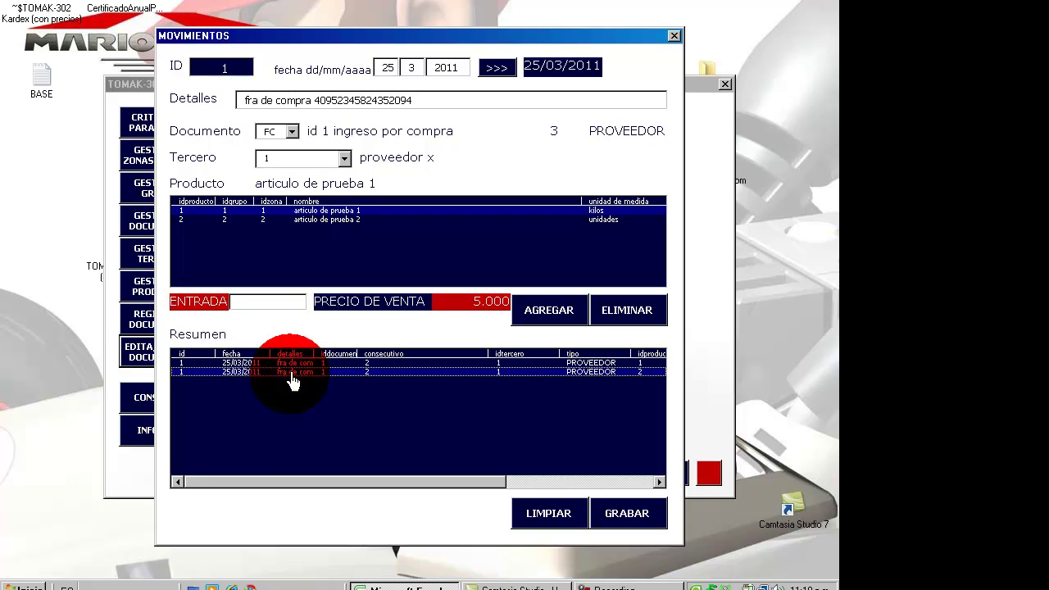
left_click(290, 373)
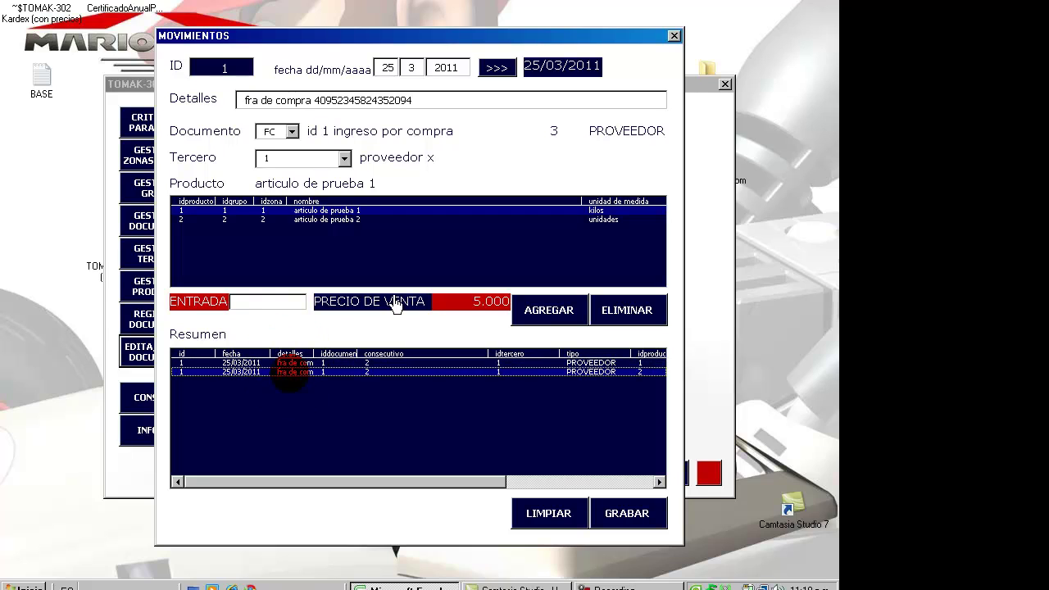
left_click(251, 309)
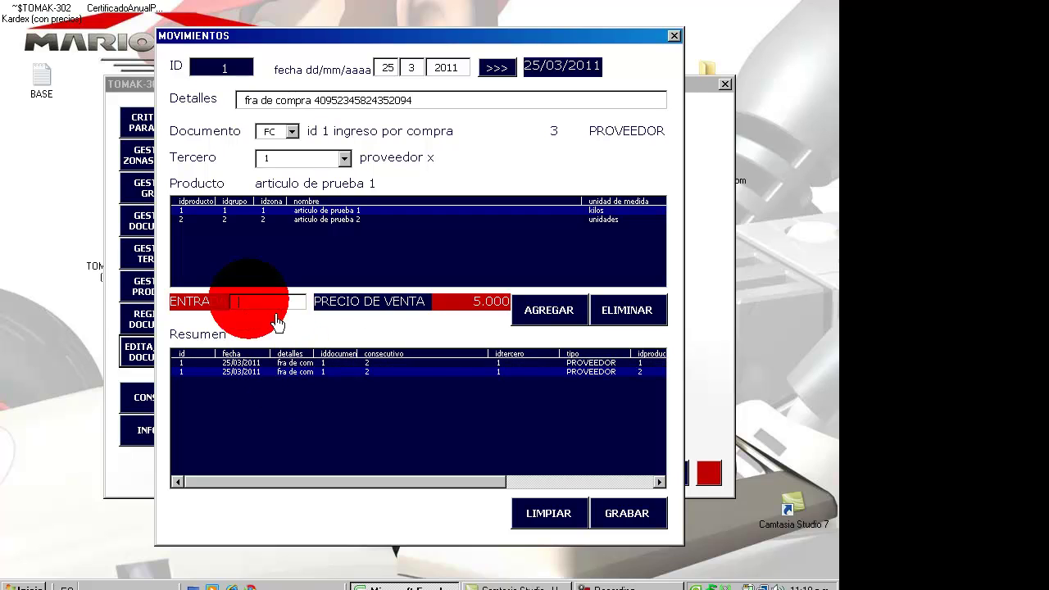
left_click(359, 212)
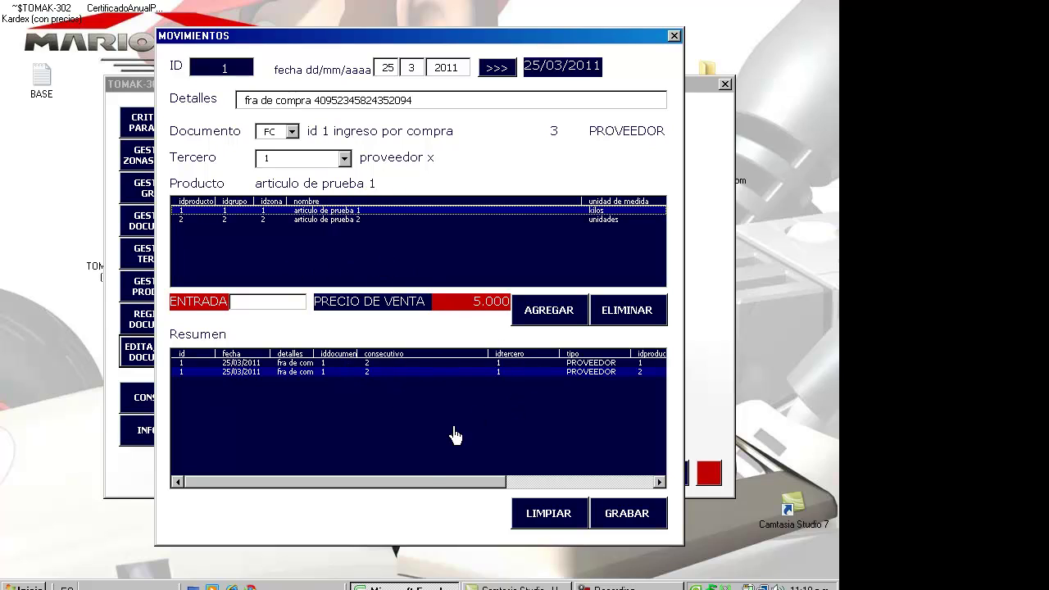
left_click(421, 480)
left_click_drag(469, 484, 587, 509)
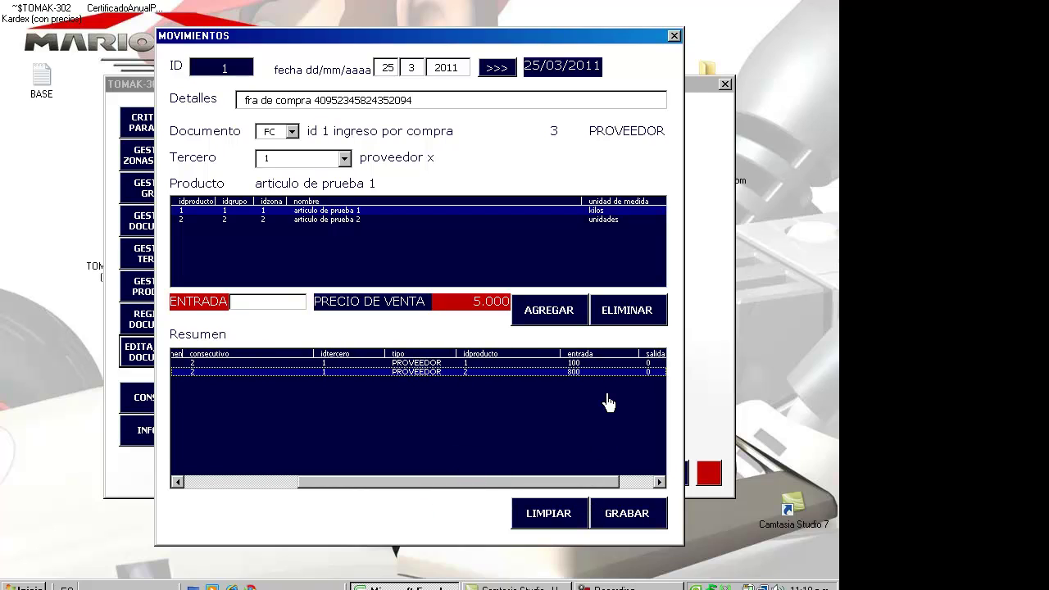
left_click_drag(530, 486, 426, 494)
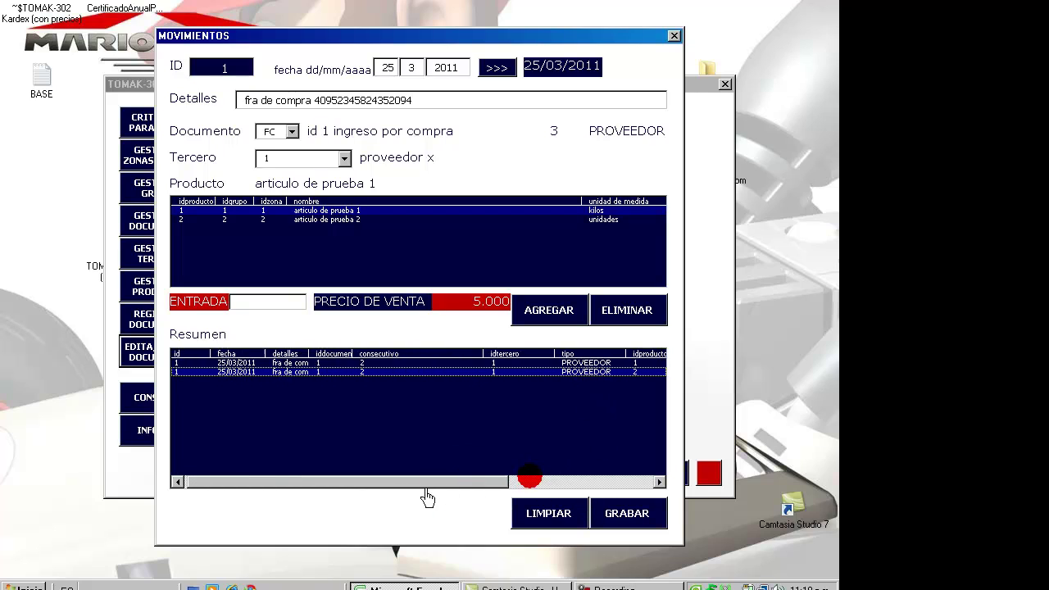
- Add a 100-unit ENTRADA line for articulo de prueba 1 and save the document with Sí
left_click(244, 308)
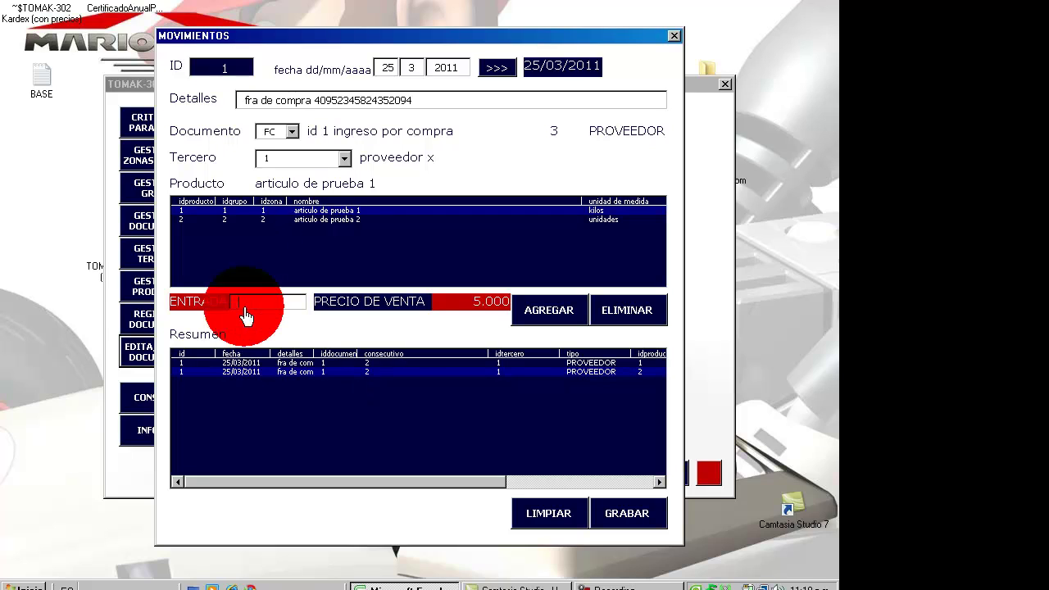
type("100")
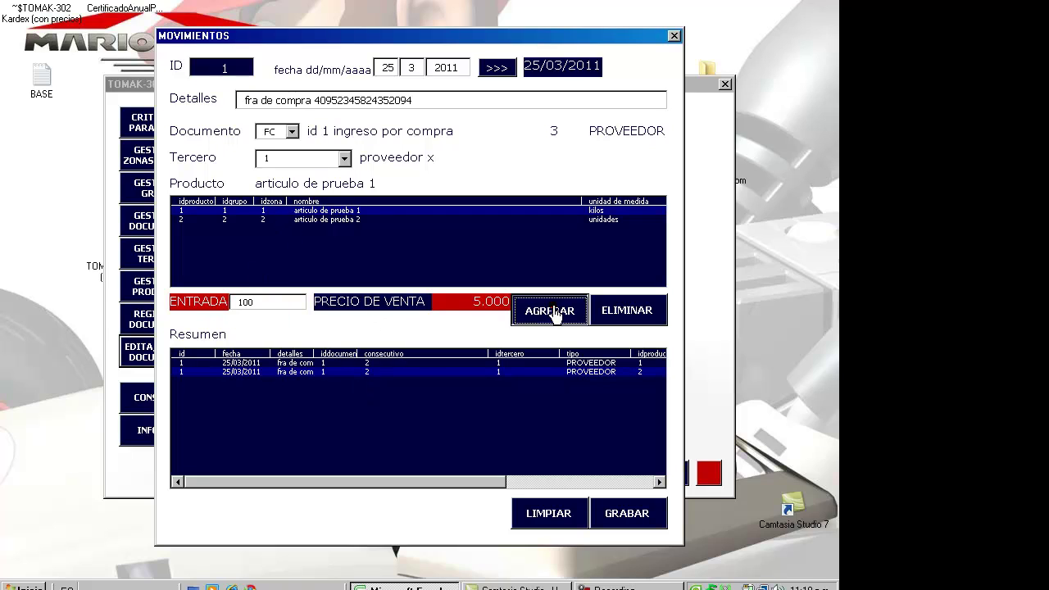
left_click(549, 309)
left_click(635, 524)
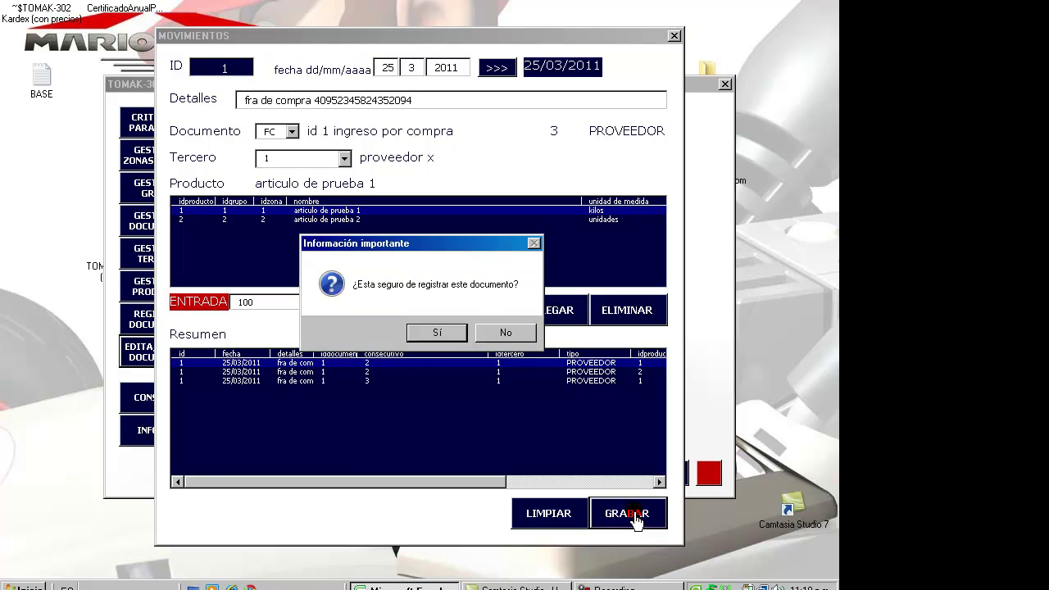
left_click(424, 335)
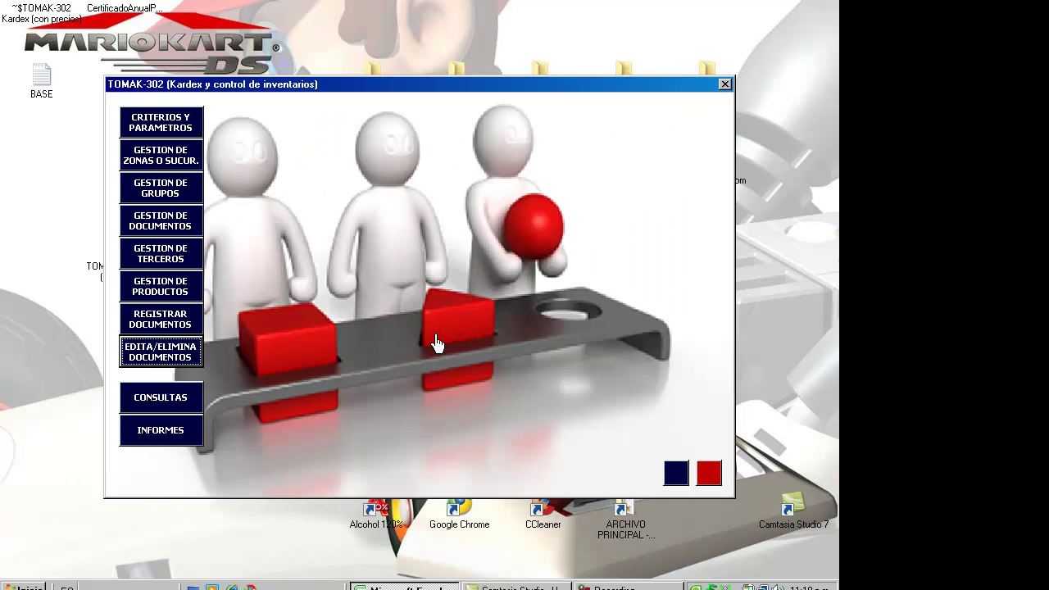
left_click(161, 352)
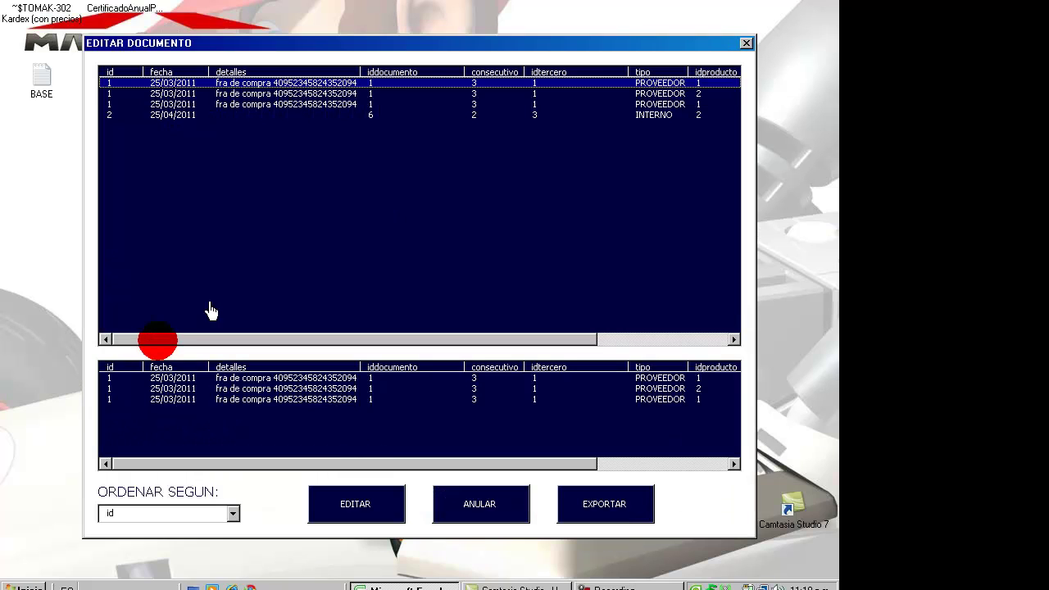
left_click(152, 95)
key("Down")
key("Down")
key("Down")
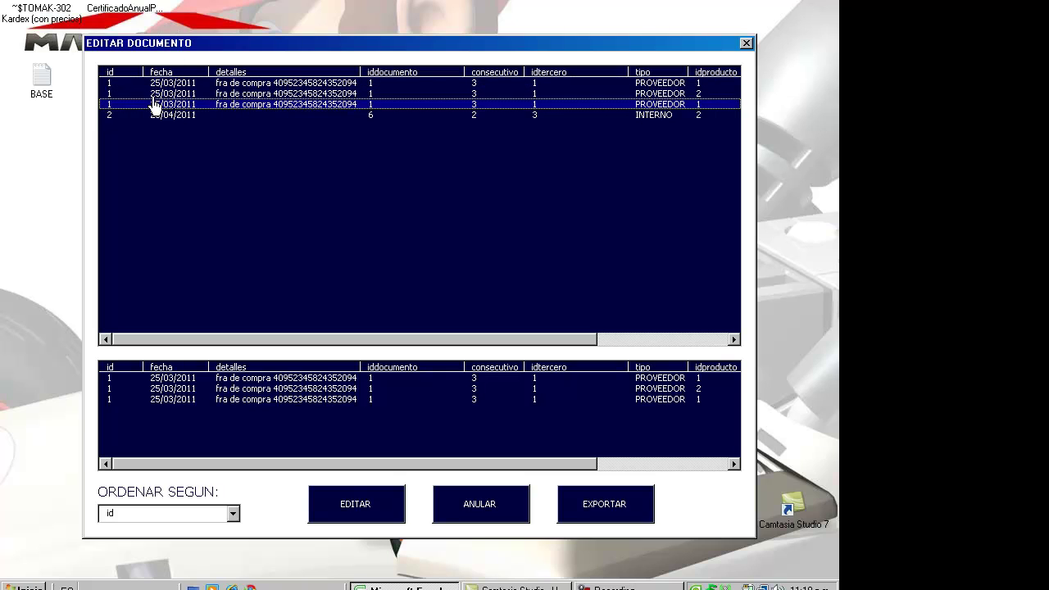
key("Up")
key("Up")
key("Up")
key("Down")
key("Down")
key("Up")
key("Up")
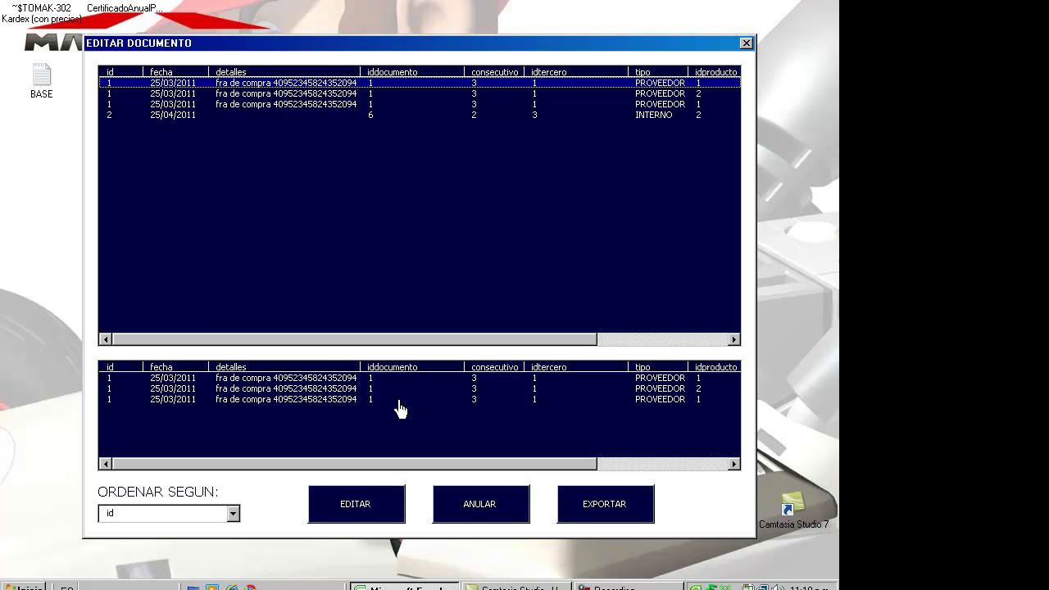
left_click(399, 402)
key("Right")
key("Right")
key("Right")
key("Right")
key("Right")
key("Right")
key("Right")
key("Right")
key("Right")
key("Right")
key("Right")
key("Right")
key("Right")
key("Right")
key("Right")
key("Right")
key("Right")
key("Right")
key("Right")
key("Right")
key("Right")
key("Right")
key("Right")
key("Right")
key("Right")
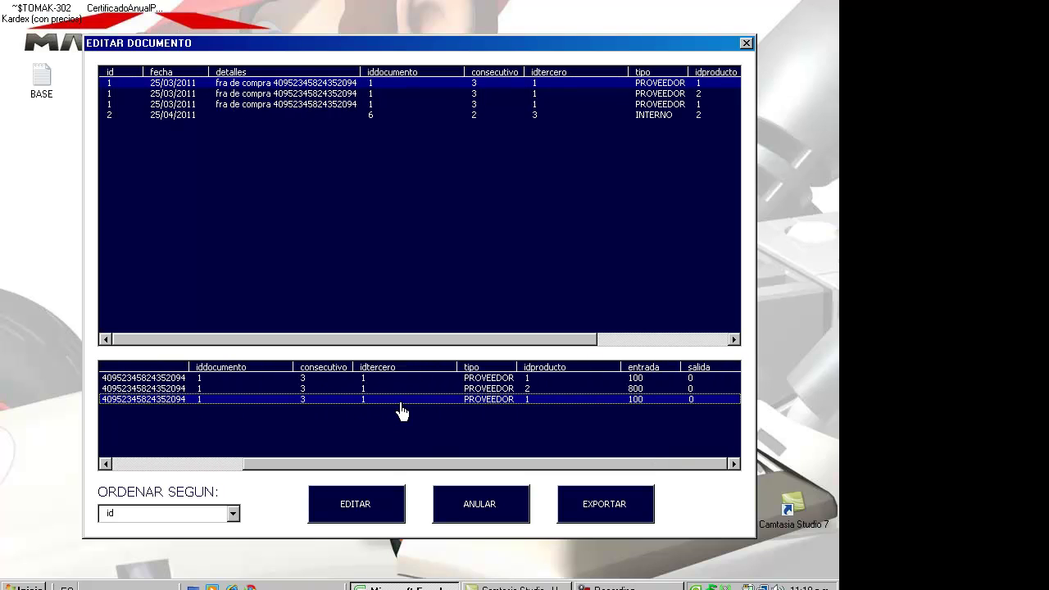
left_click(644, 390)
left_click(643, 398)
left_click(643, 395)
left_click(644, 390)
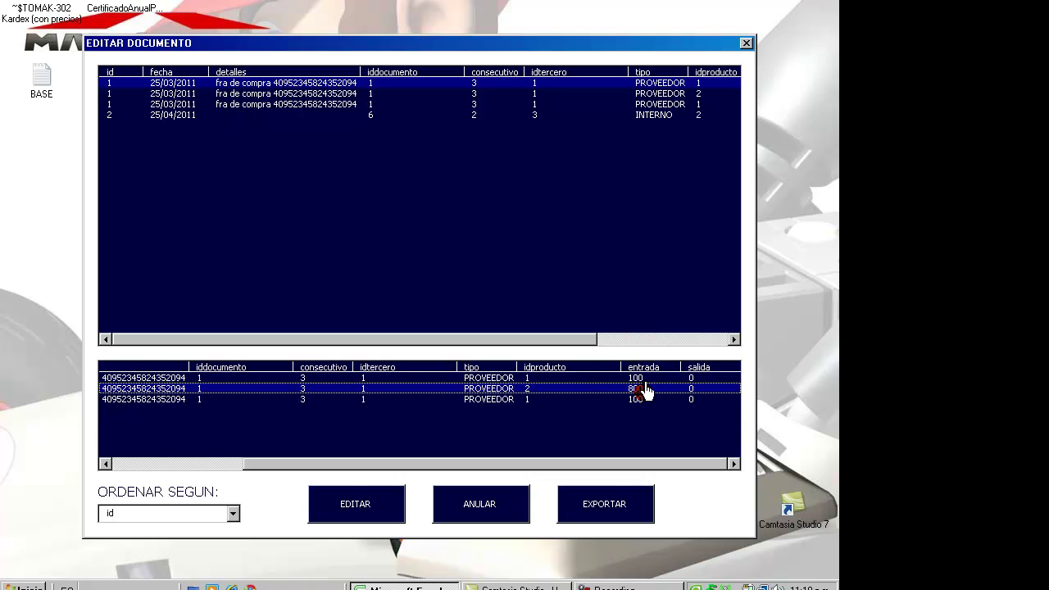
left_click(644, 399)
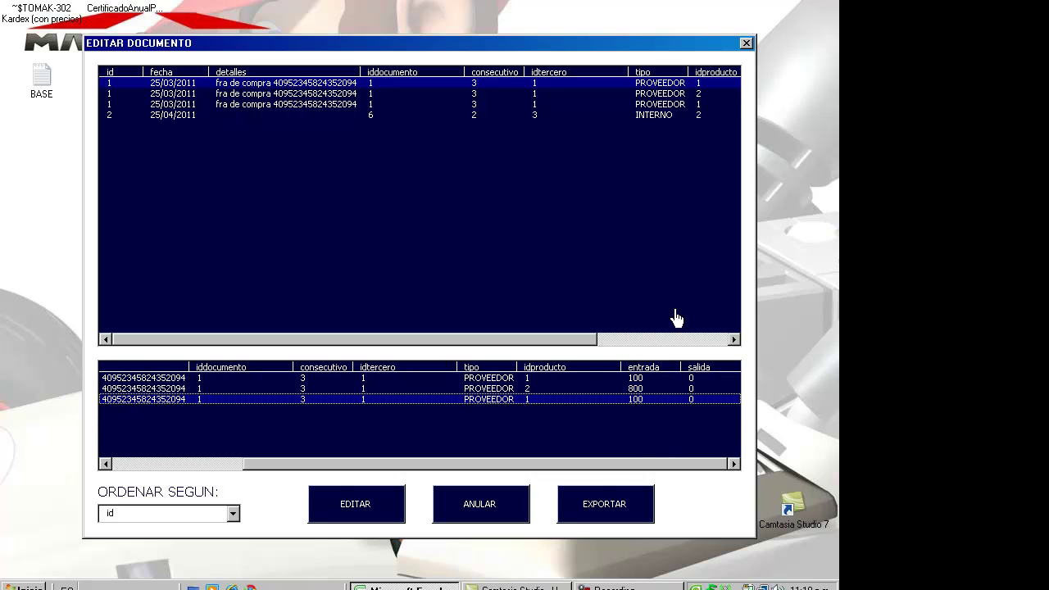
left_click(745, 43)
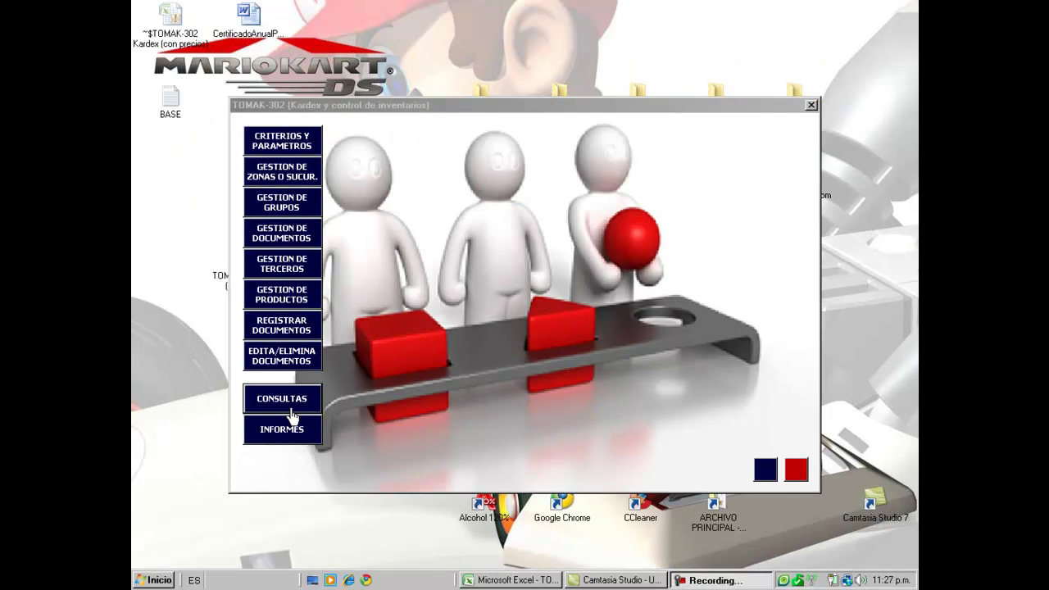
- In Informes y Consultas, set the start date to 01/01/2011
left_click(161, 404)
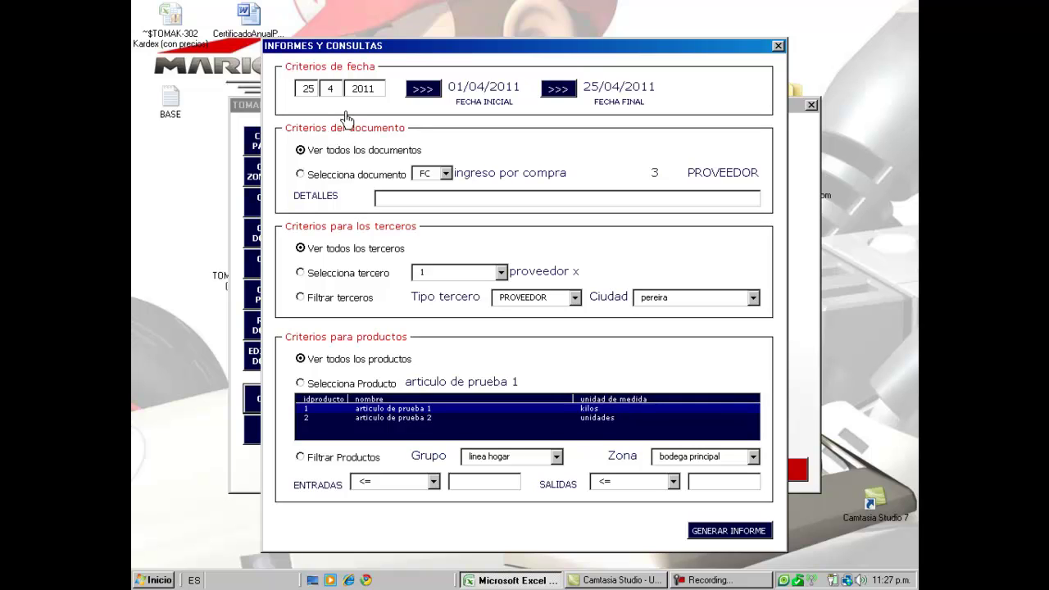
left_click_drag(312, 95, 301, 95)
type("1")
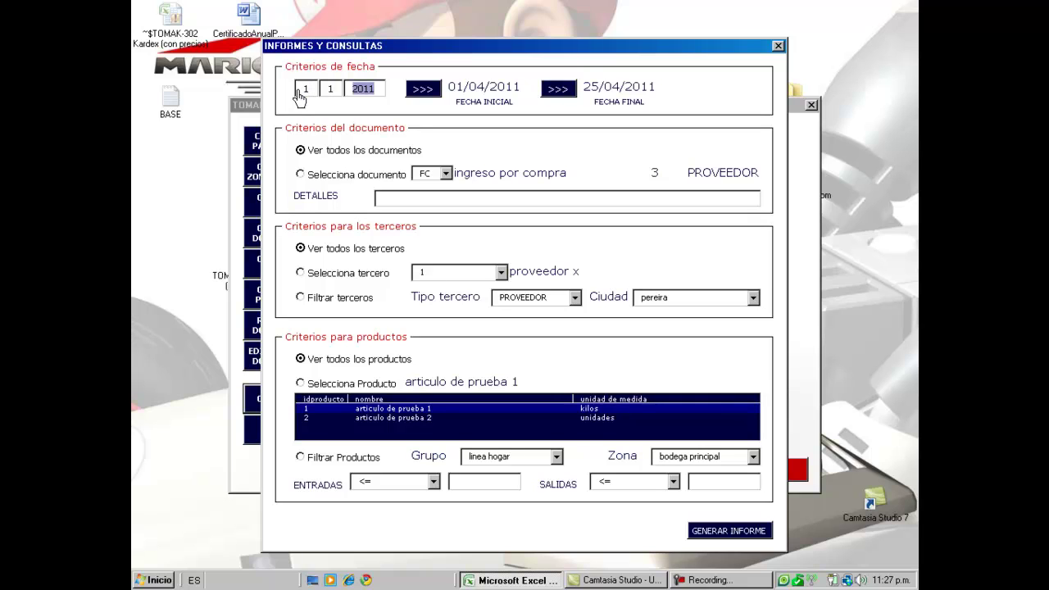
left_click(423, 93)
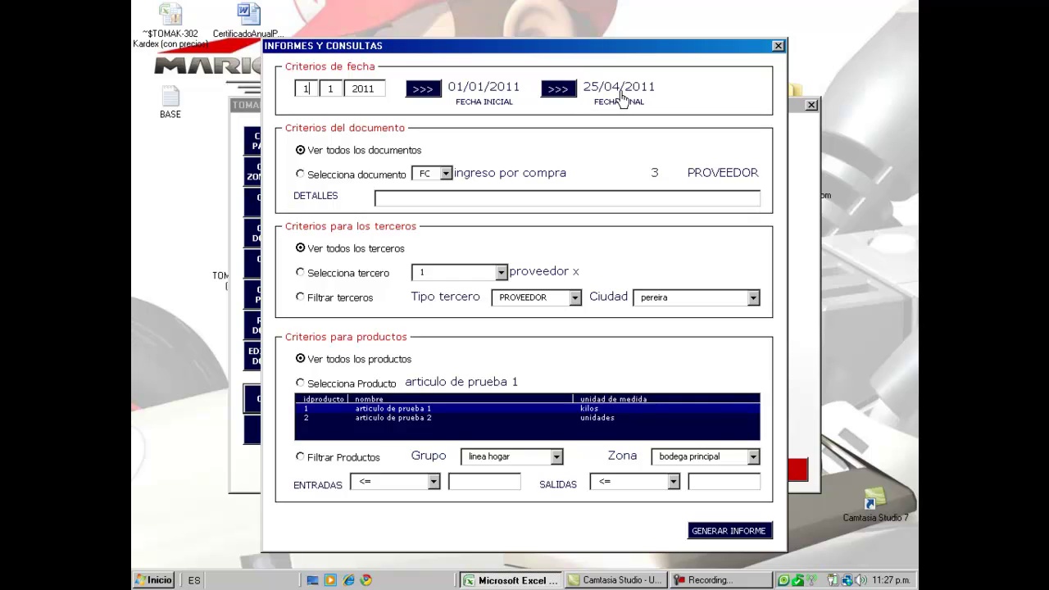
- Filter the report to SF 'ajuste por inventario salida' documents
left_click(446, 177)
left_click(299, 175)
left_click(446, 173)
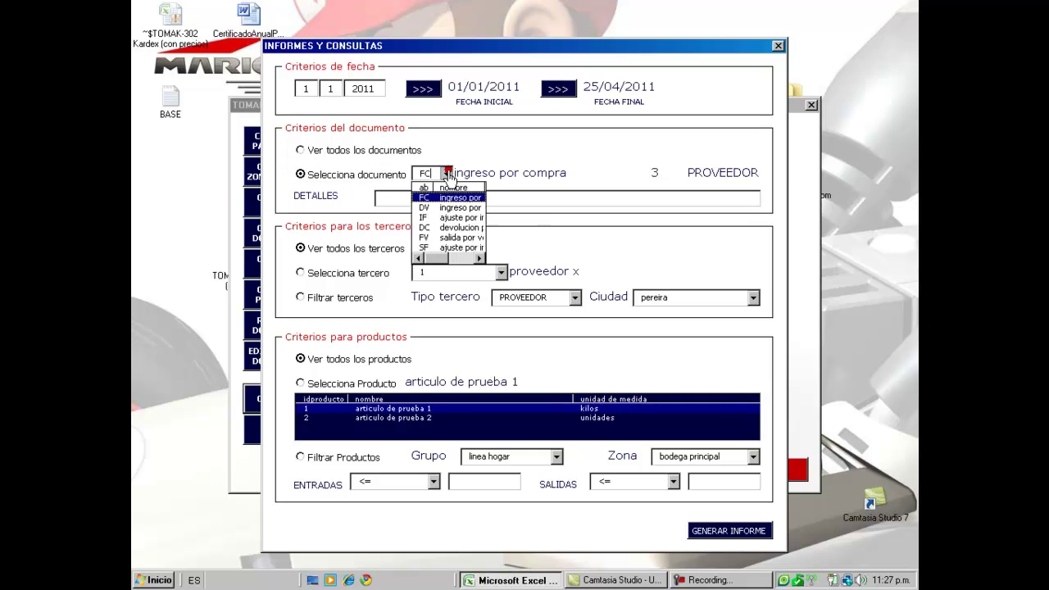
left_click(442, 248)
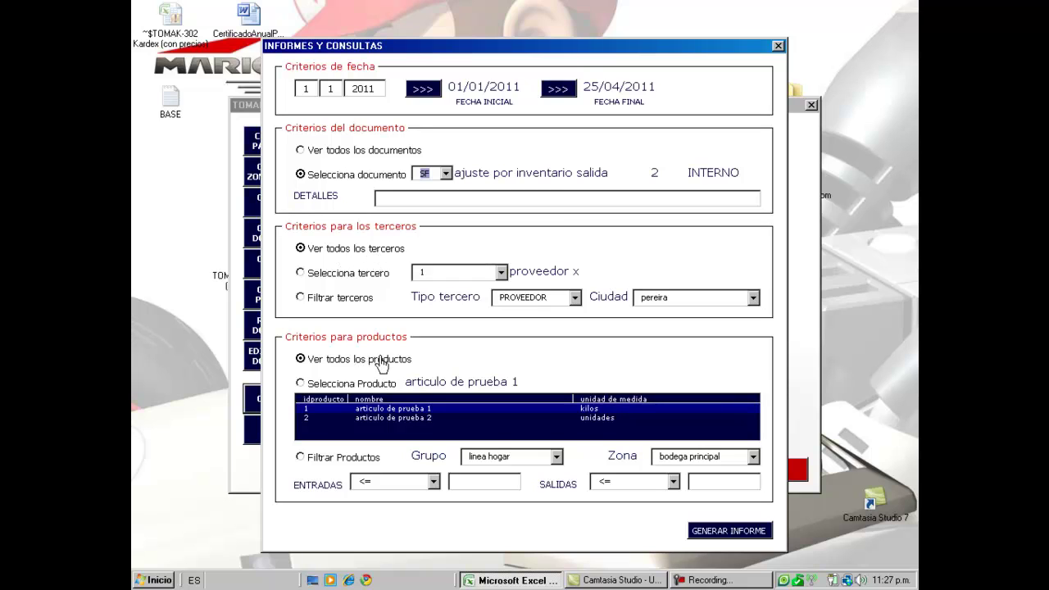
- Keep all third parties and all products, then generate the report
left_click(301, 274)
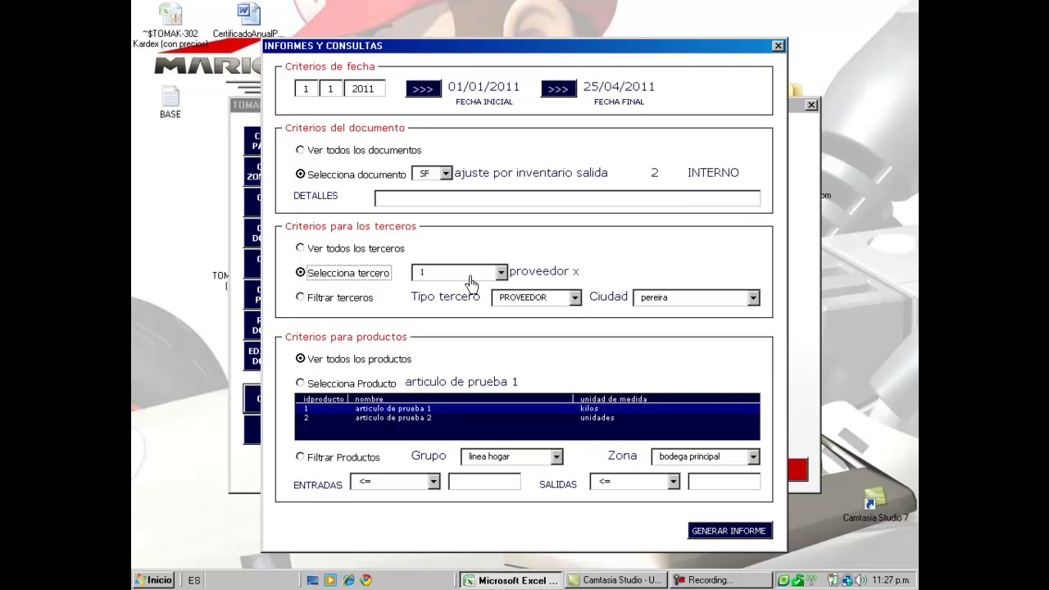
left_click(300, 248)
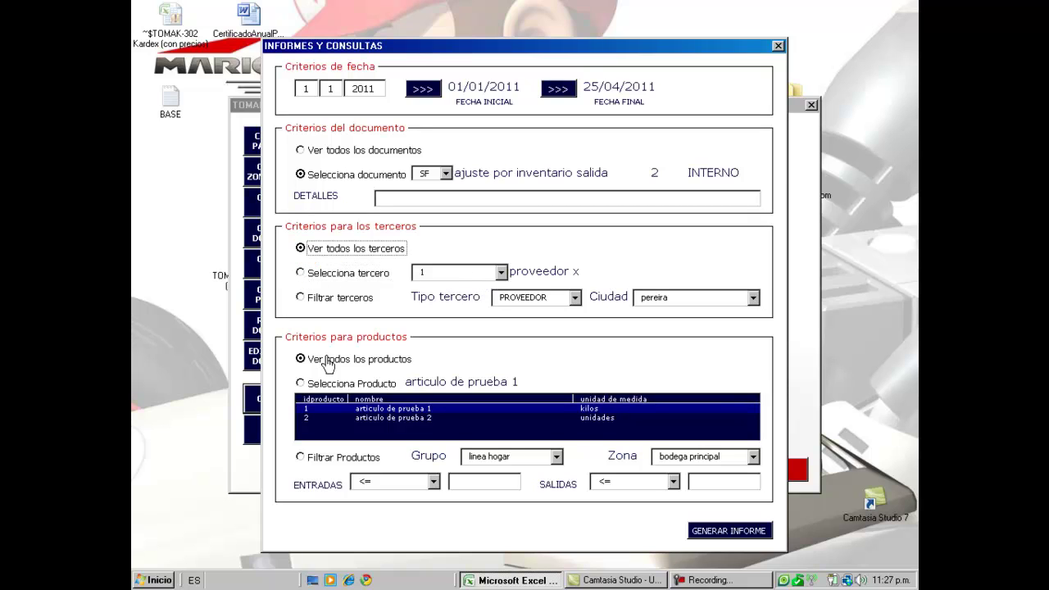
left_click(382, 417)
left_click(381, 408)
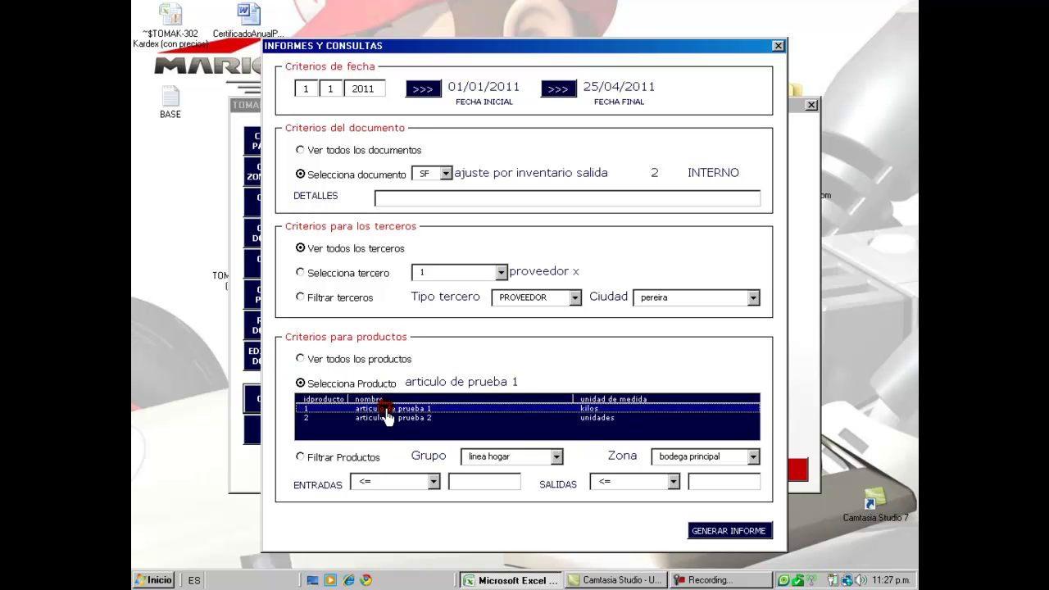
left_click(300, 358)
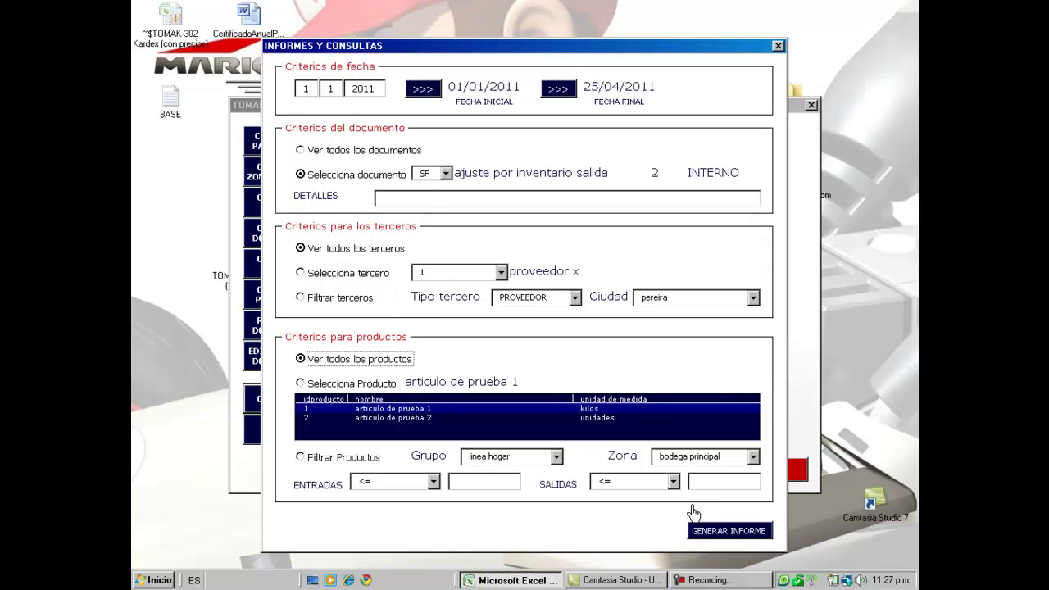
left_click(729, 532)
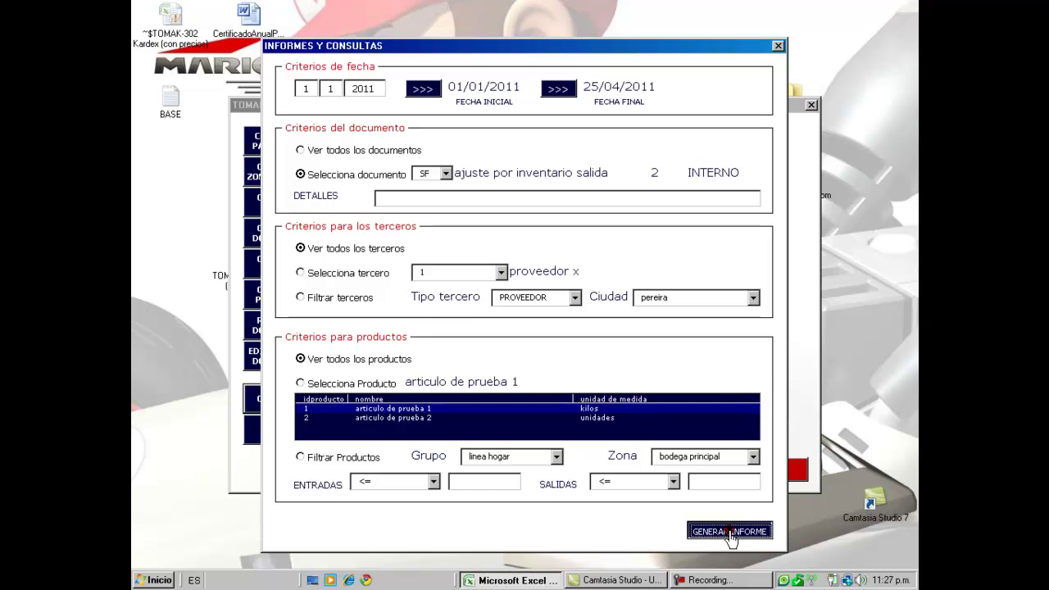
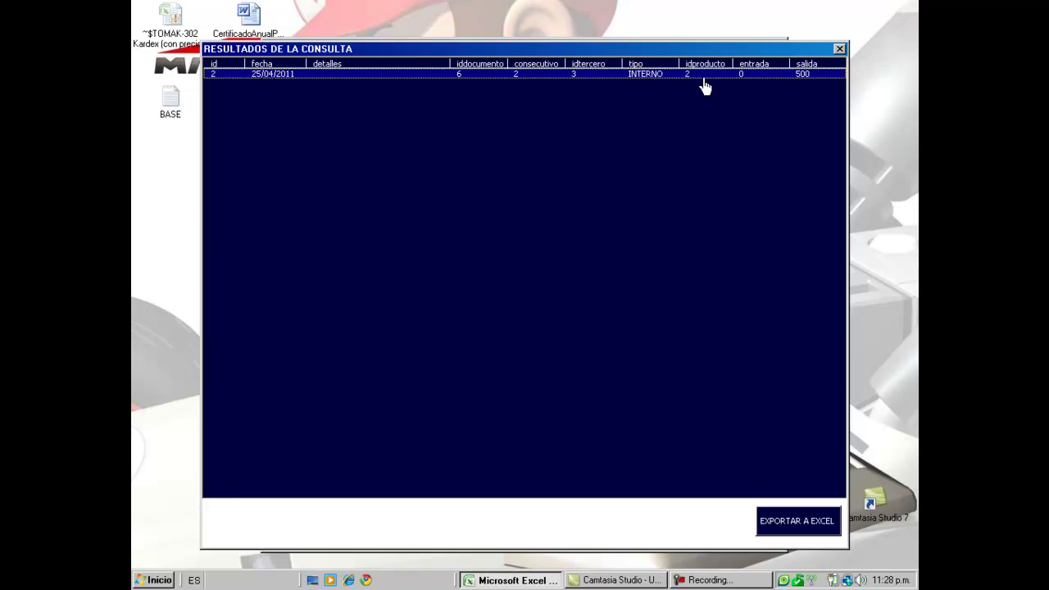
- Export the special movements query results to Excel and close the query windows
left_click(805, 524)
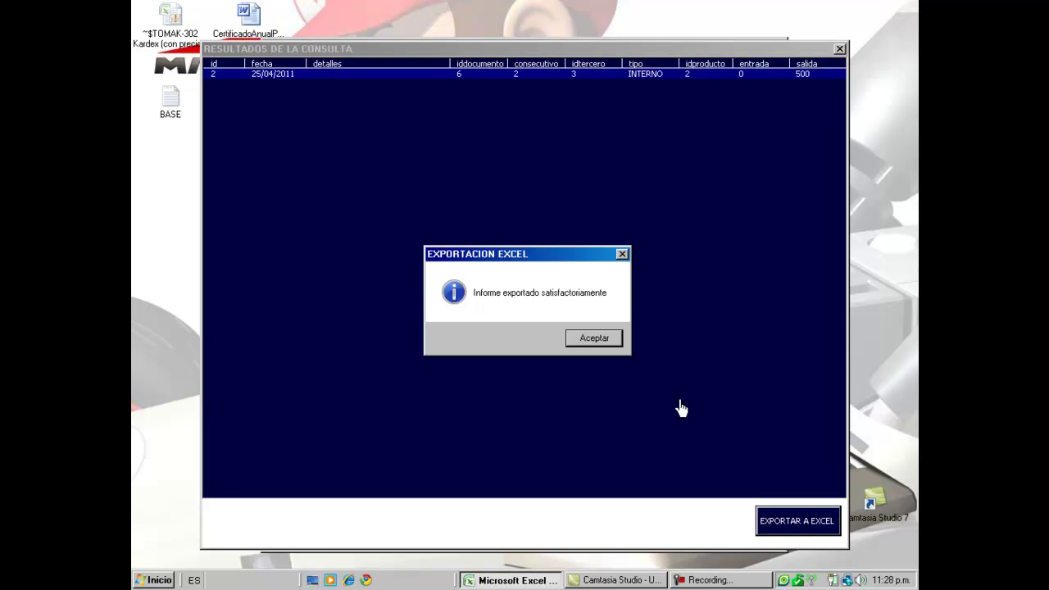
left_click(590, 345)
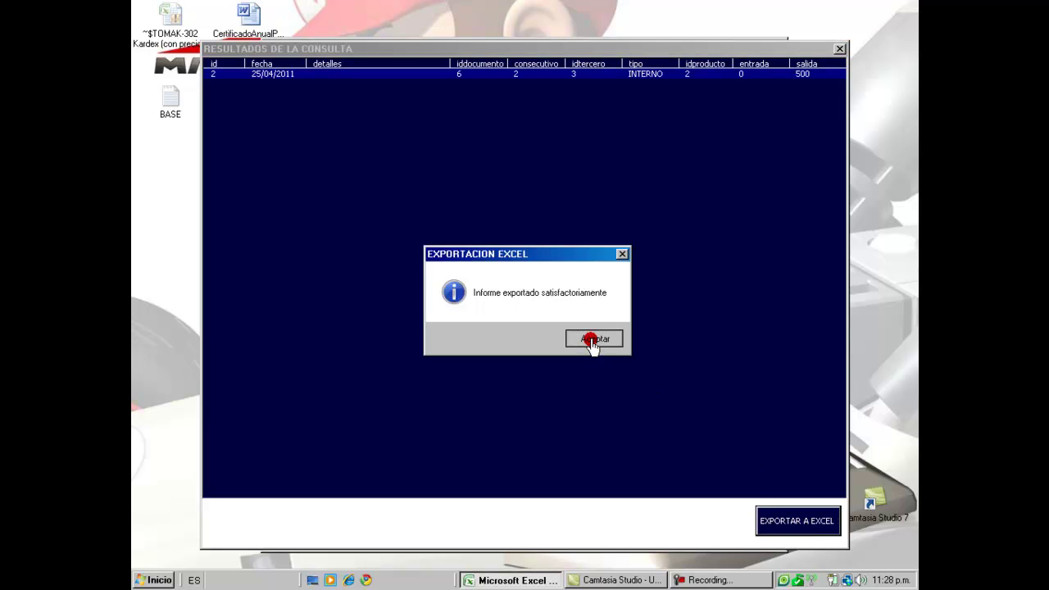
left_click(839, 51)
left_click(776, 44)
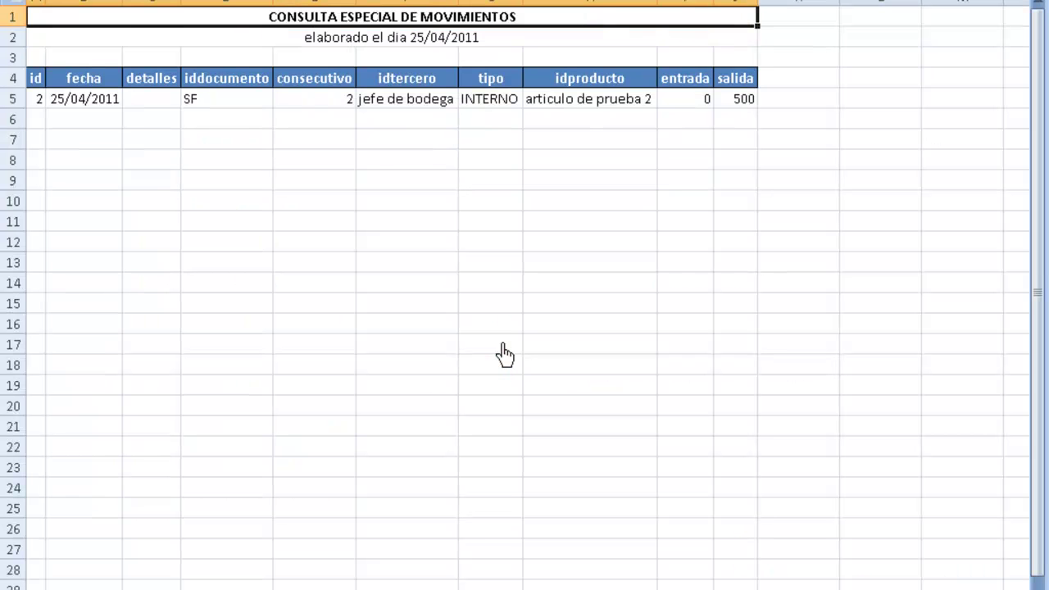
- Check the exported row: 25/04/2011, SF 2, jefe de bodega, INTERNO, articulo de prueba 2, 500 out
key("Down")
key("Down")
key("Down")
key("Down")
key("Down")
key("Up")
key("Up")
key("Up")
key("Up")
key("Up")
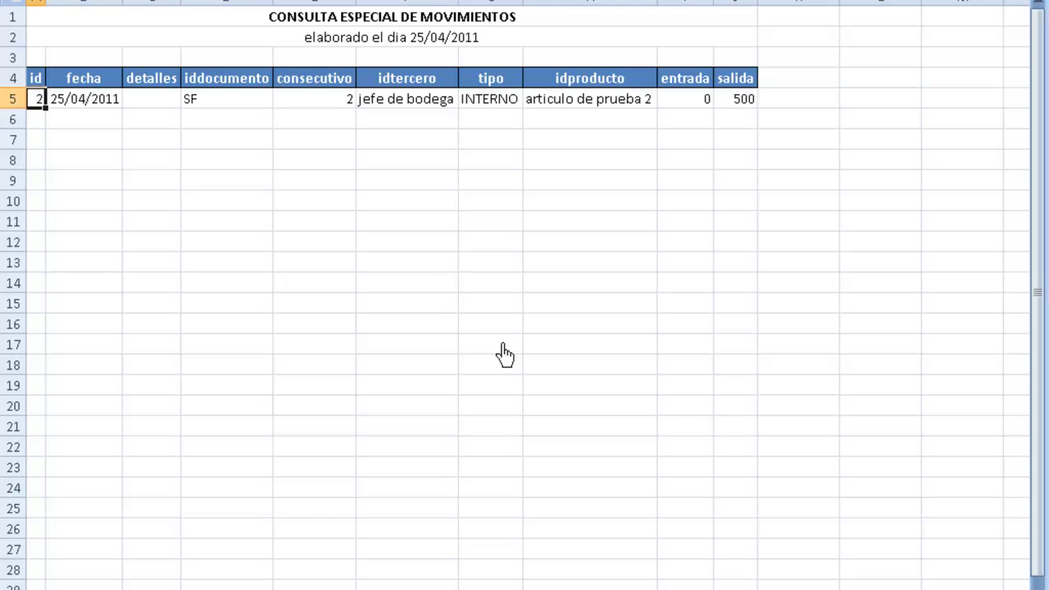
key("Down")
key("Down")
key("Down")
key("Down")
key("Down")
key("Up")
key("Up")
key("Up")
key("Up")
key("Up")
key("Down")
key("Down")
key("Down")
key("Down")
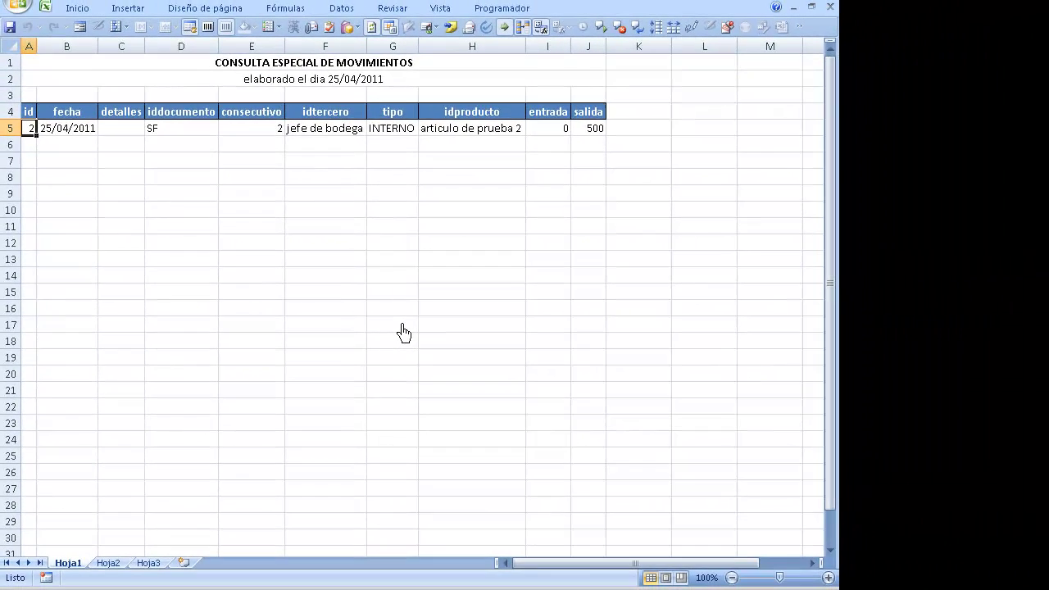
left_click(90, 131)
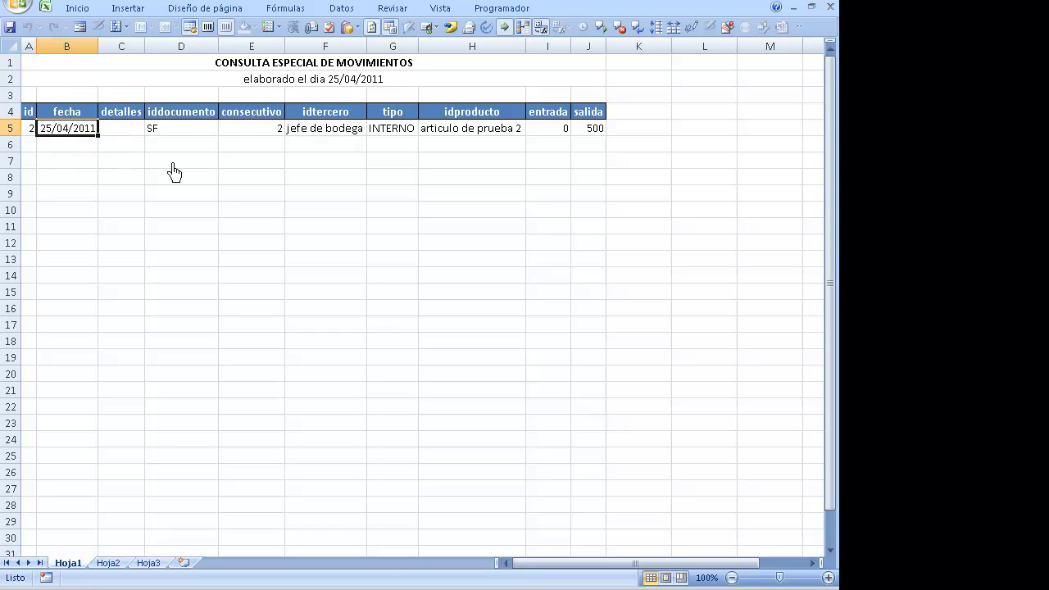
left_click(127, 131)
left_click(182, 131)
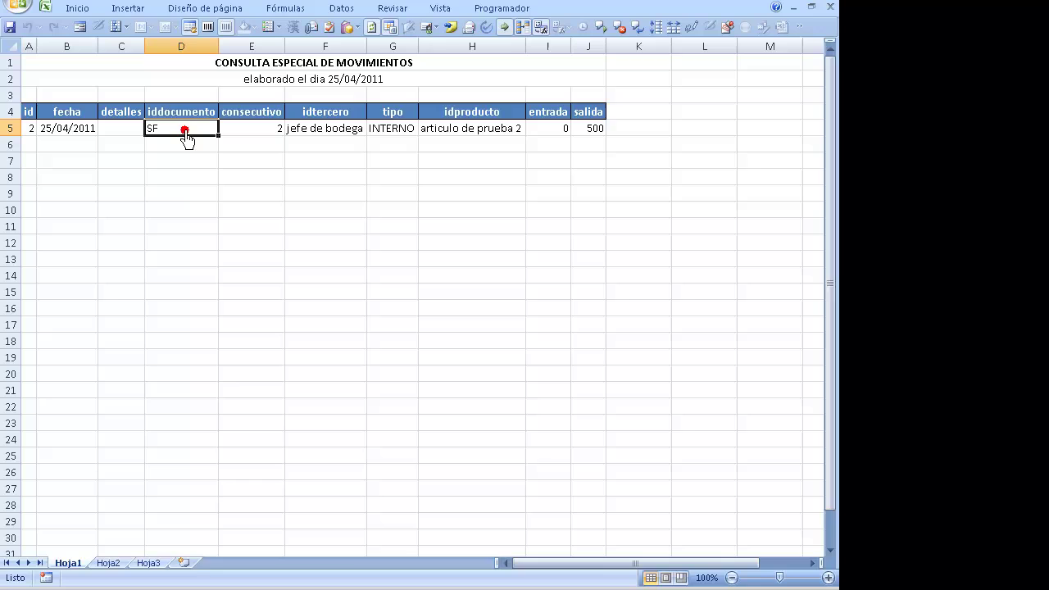
left_click(252, 131)
left_click(328, 131)
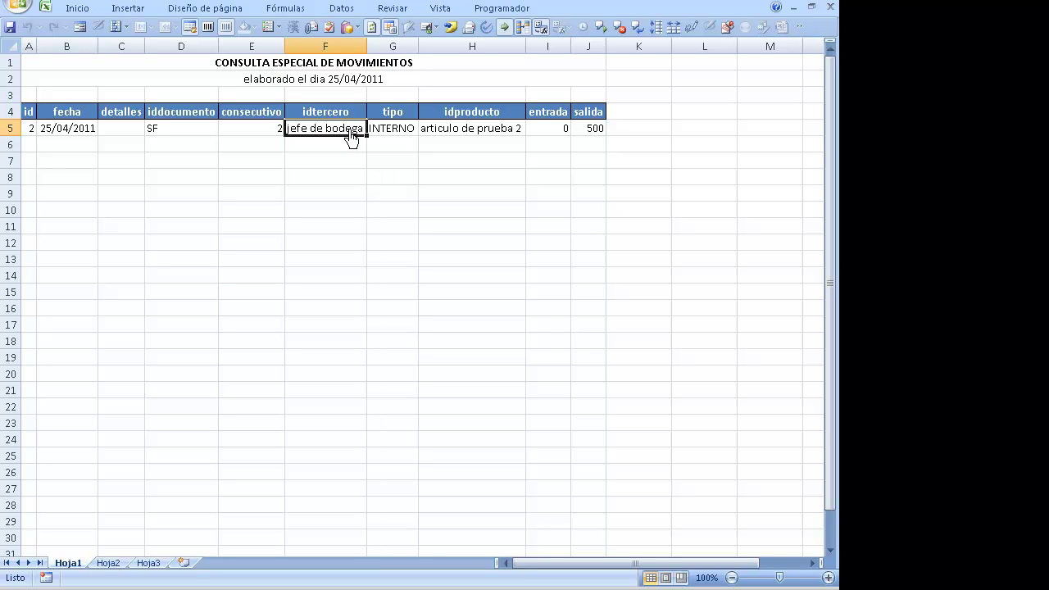
left_click(392, 136)
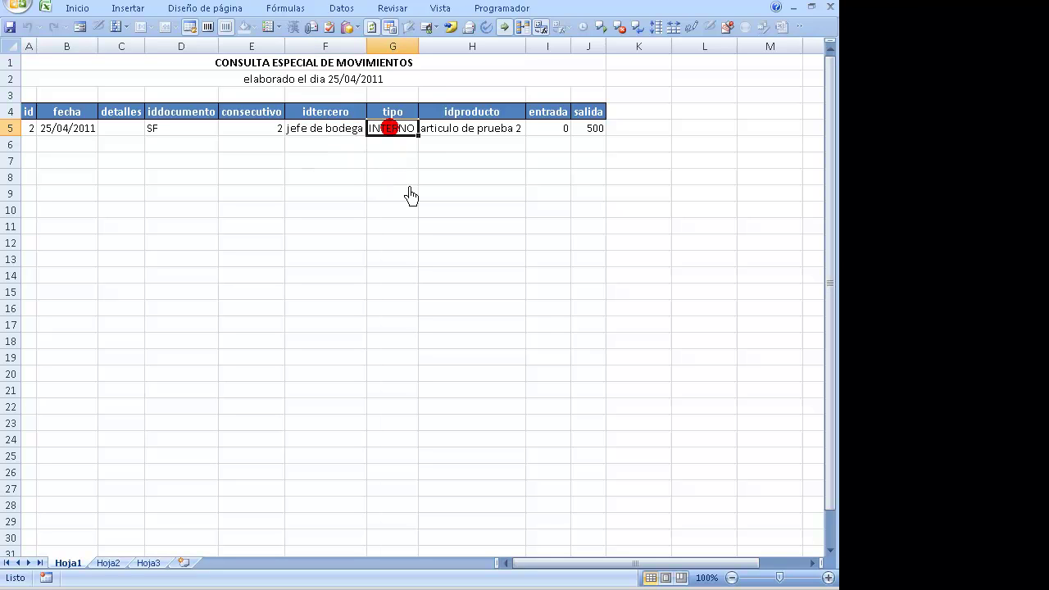
left_click(465, 138)
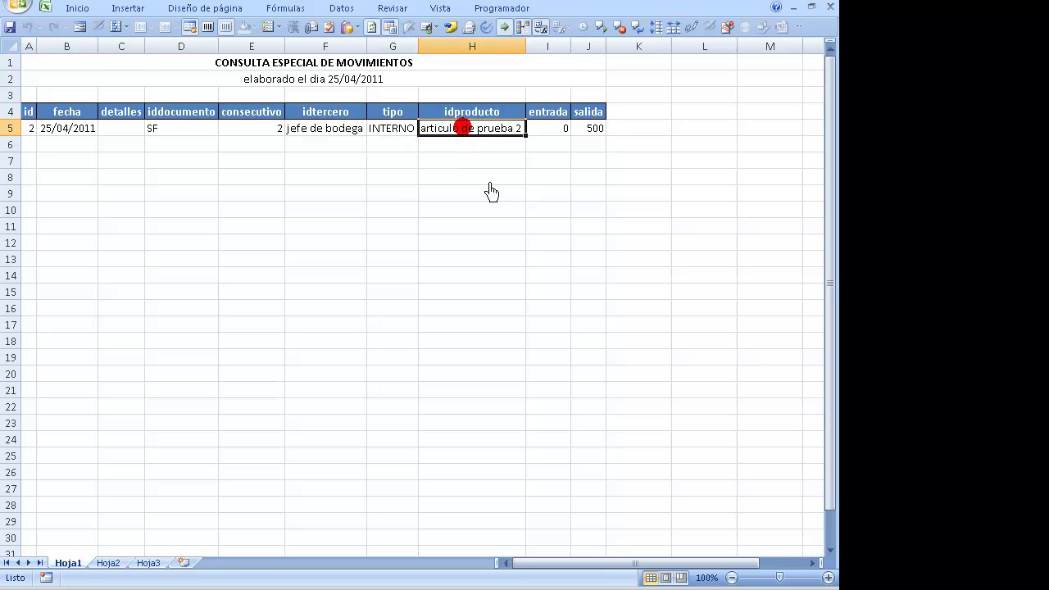
left_click(585, 135)
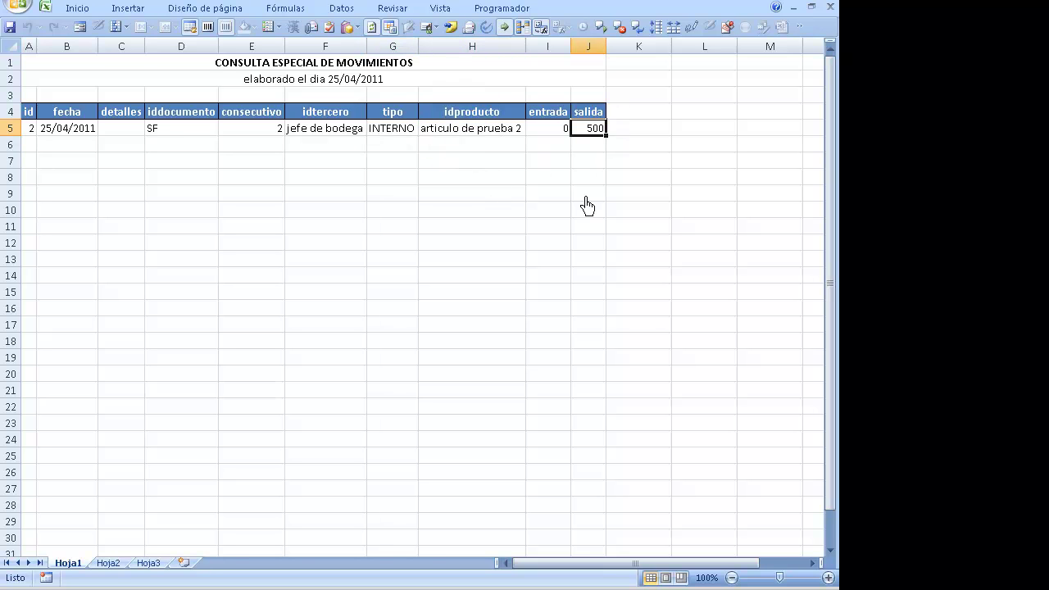
- Close the exported Excel report without saving and return to TOMAK-302
key("alt+F4")
key("Tab")
key("Return")
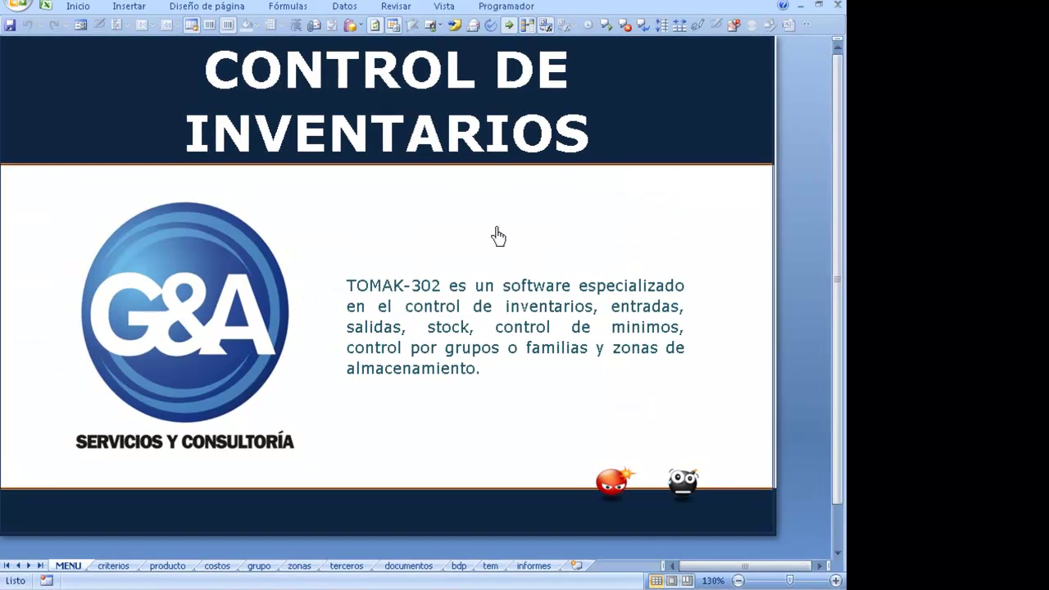
left_click(258, 317)
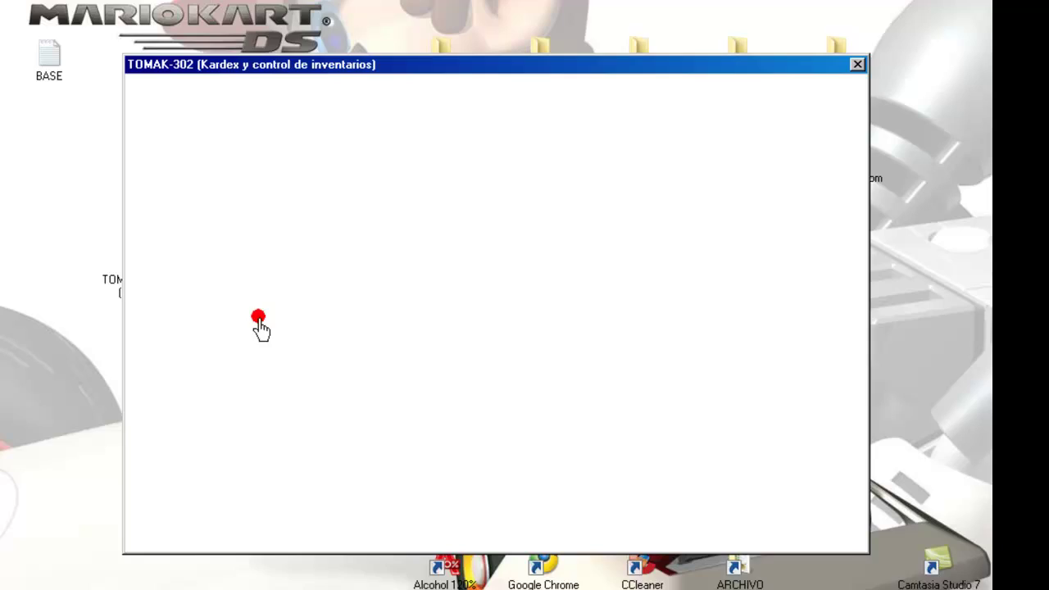
- Query all movements with the start date changed to 01/01/2011
left_click(204, 449)
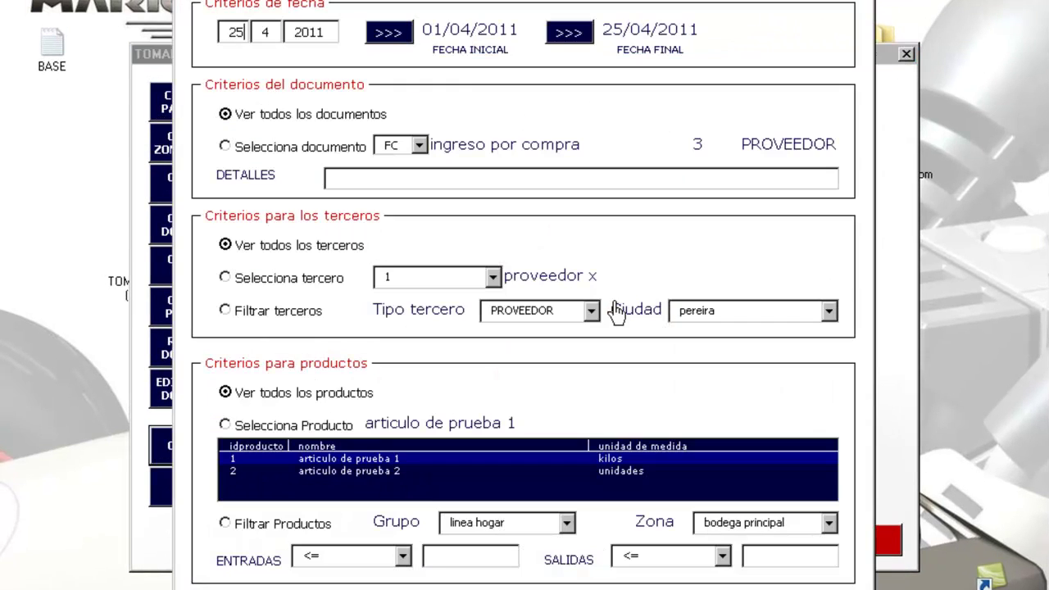
key("BackSpace")
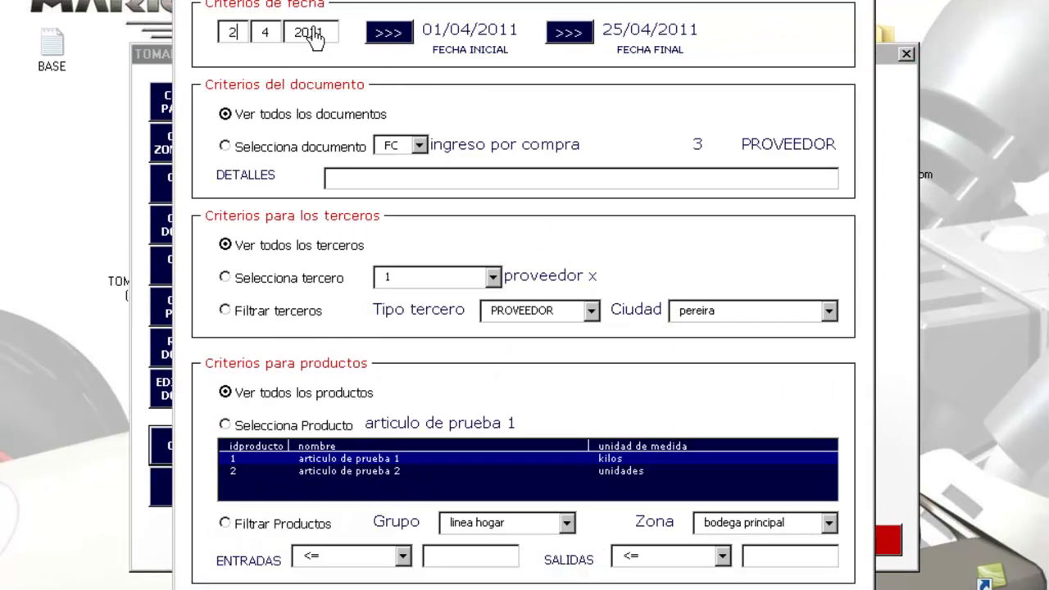
type("1")
key("Tab")
key("Return")
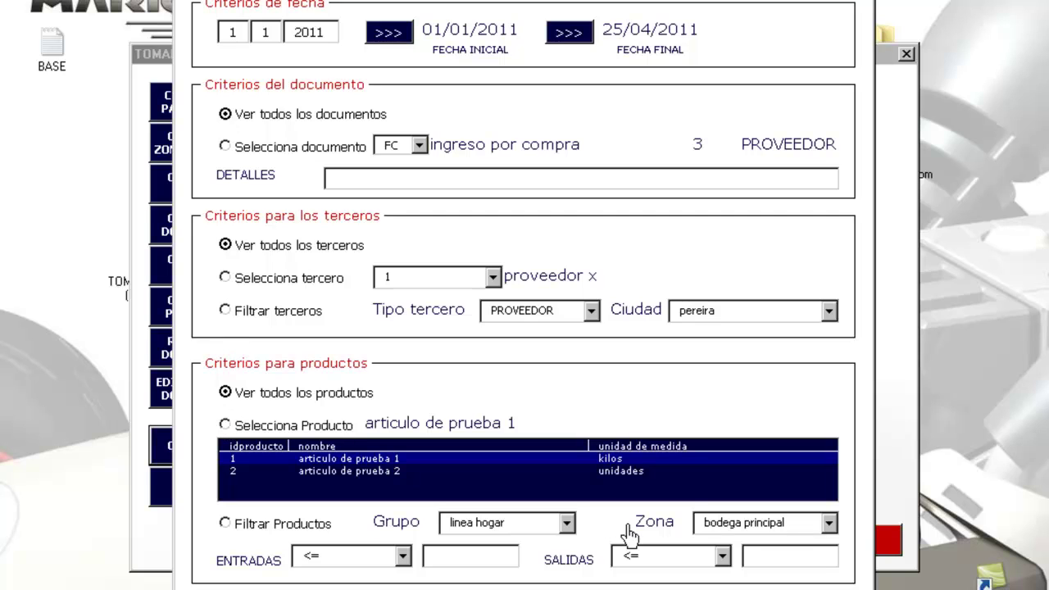
left_click(704, 587)
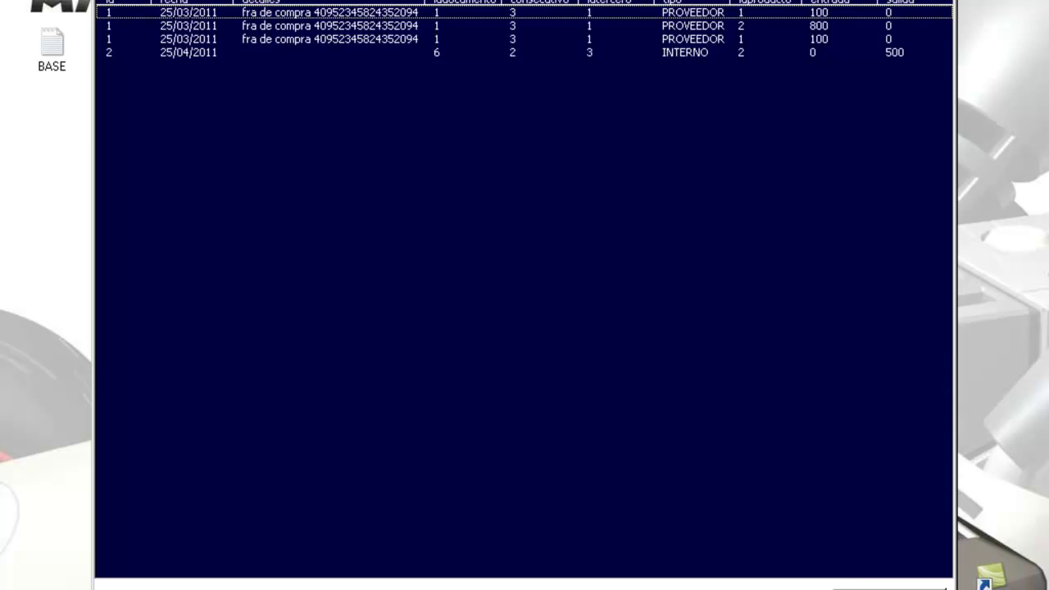
left_click(410, 176)
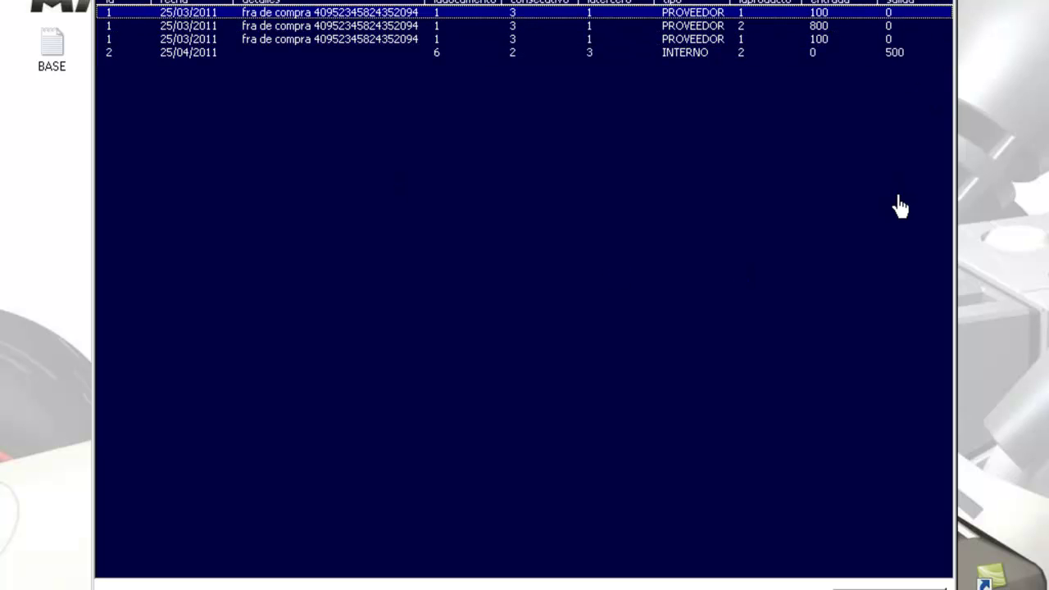
- Export the four resulting movements to Excel and close the results and criteria windows
left_click(873, 589)
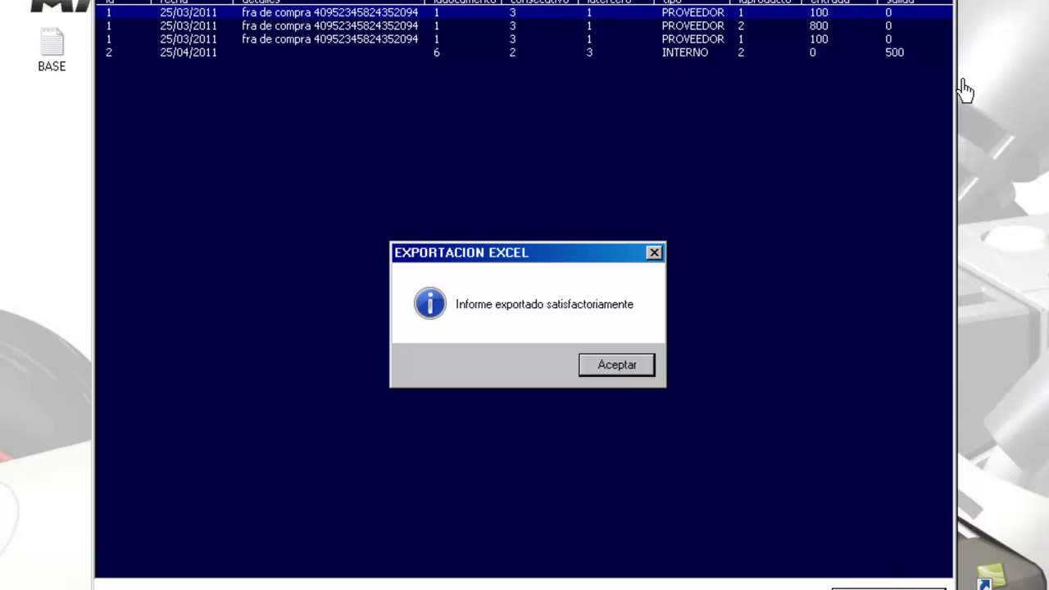
left_click(600, 374)
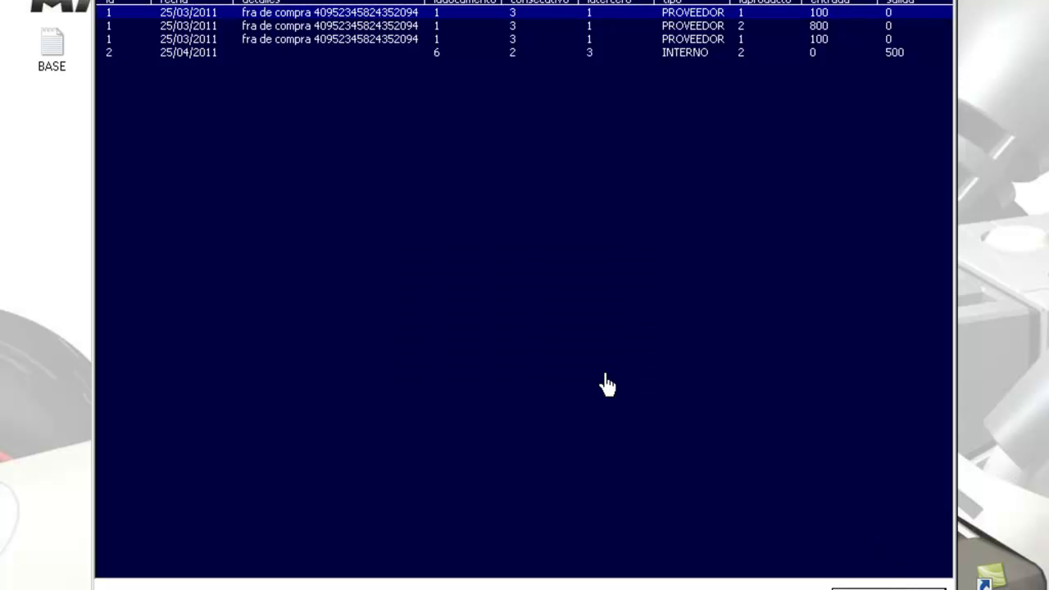
left_click(941, 0)
left_click(868, 0)
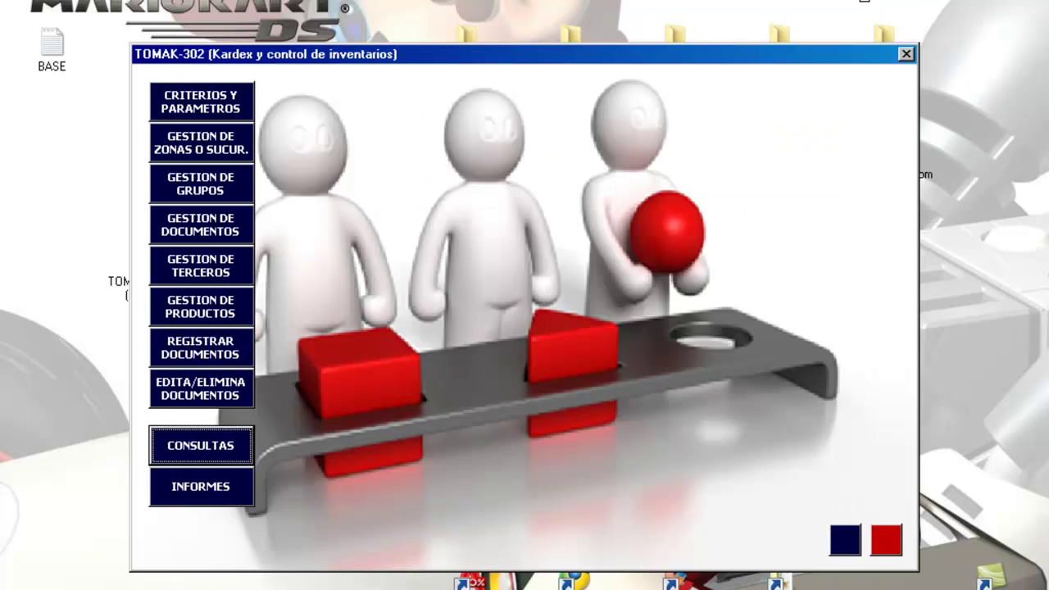
- Review the exported movements in Libro6, checking the last row's entrada, salida and product
left_click(905, 55)
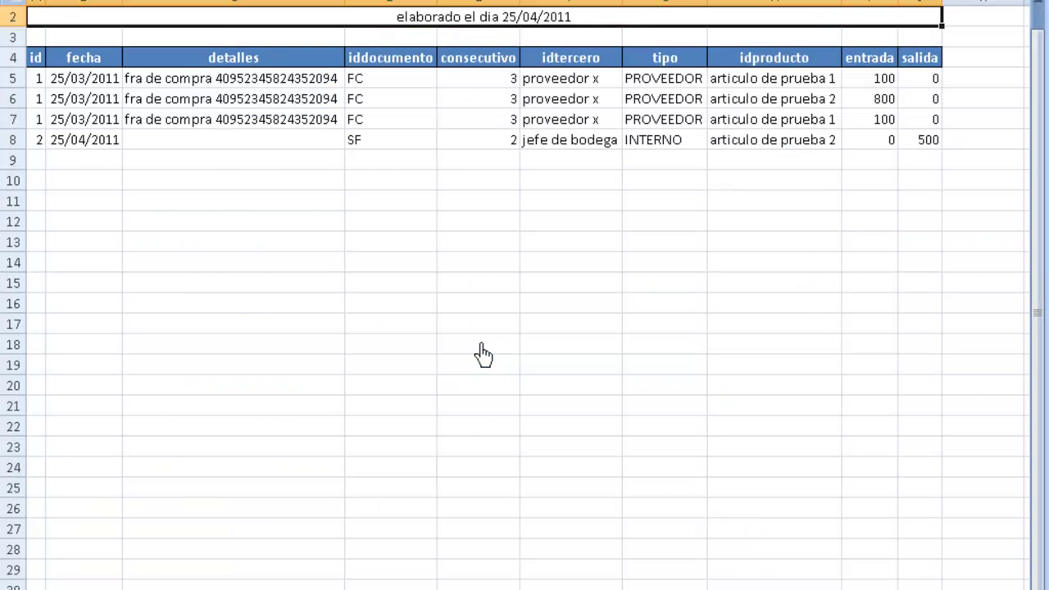
scroll(483, 354, "up", 1)
key("Down")
key("Down")
key("Down")
key("Down")
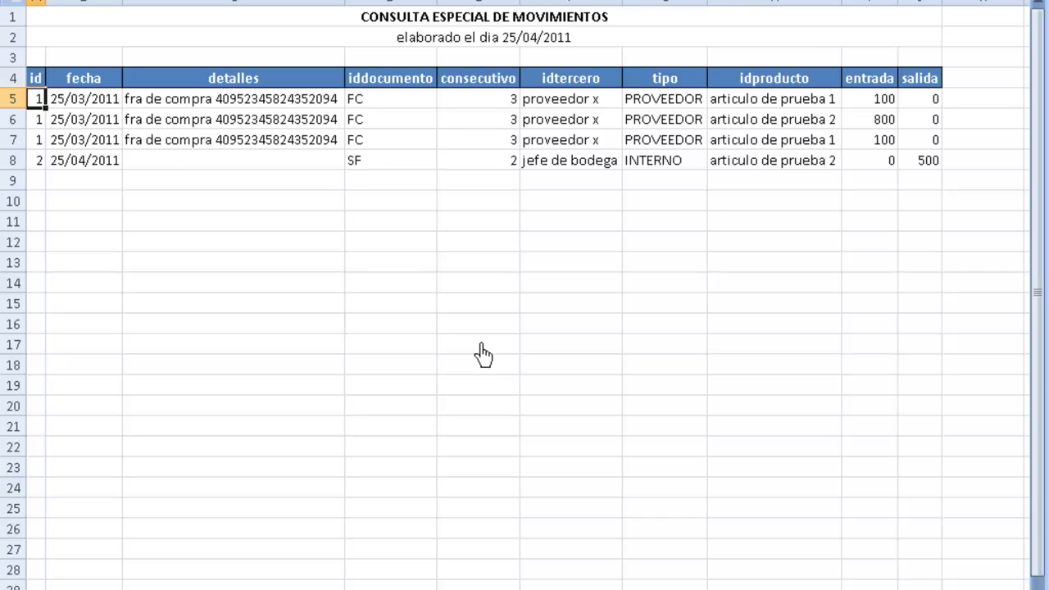
key("Right")
key("Right")
key("Right")
key("Right")
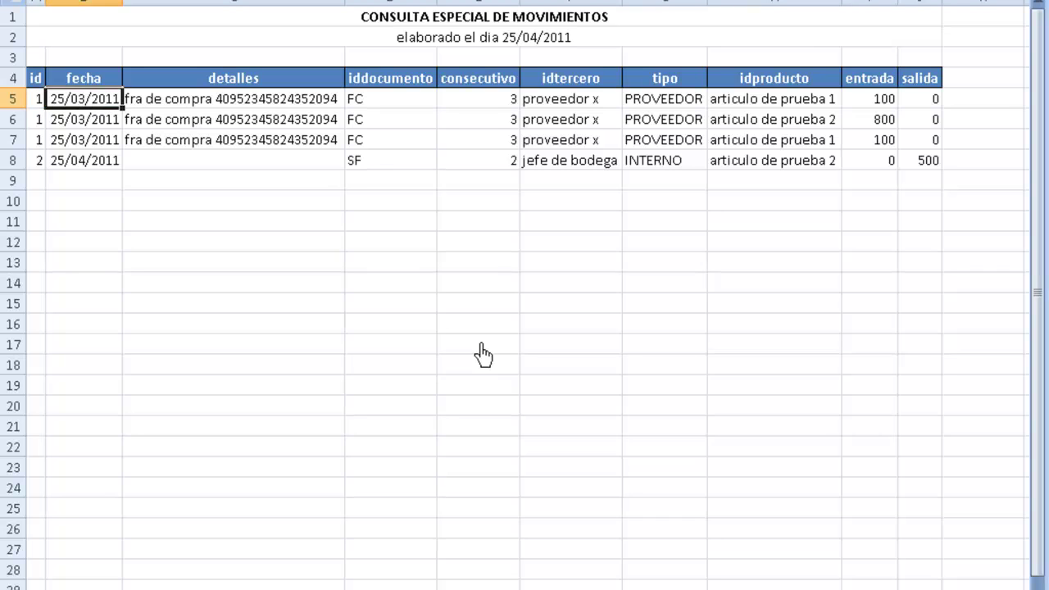
key("Left")
key("Left")
key("Left")
key("Left")
key("Up")
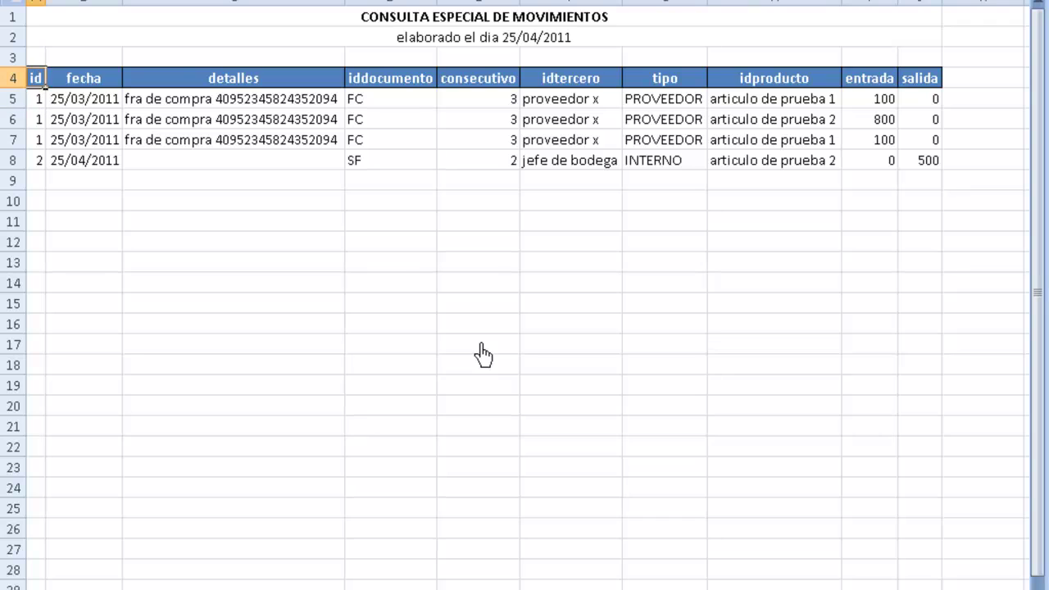
key("Right")
key("Right")
key("Right")
key("Right")
key("Right")
key("Right")
key("Right")
key("Right")
key("Down")
key("Down")
key("Down")
key("Down")
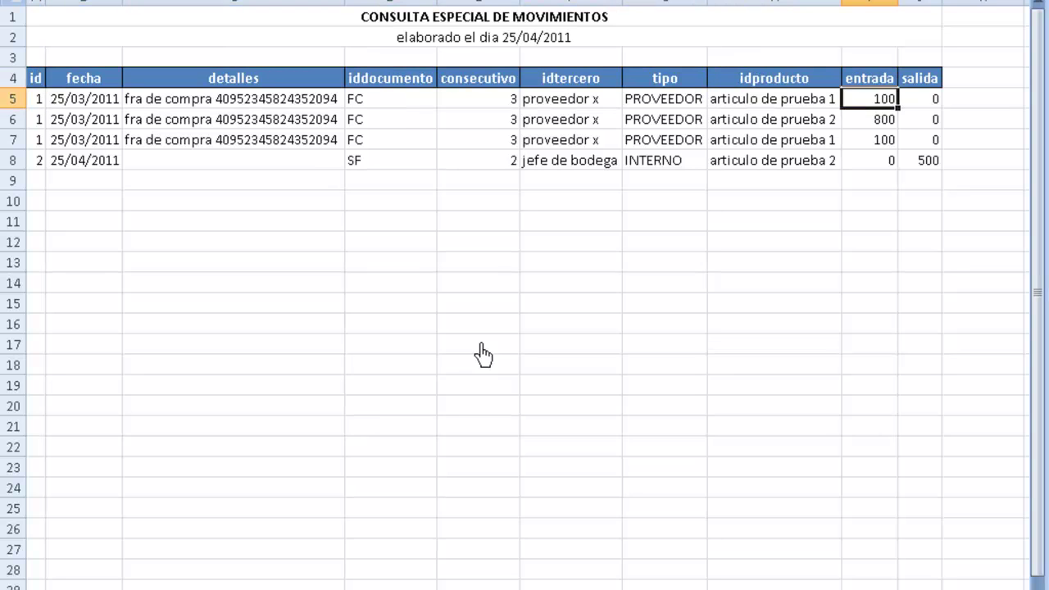
key("Right")
key("Left")
key("Left")
- Check rows 7-8: type PROVEEDOR, third parties proveedor x and jefe de bodega, SF document
key("Up")
key("Left")
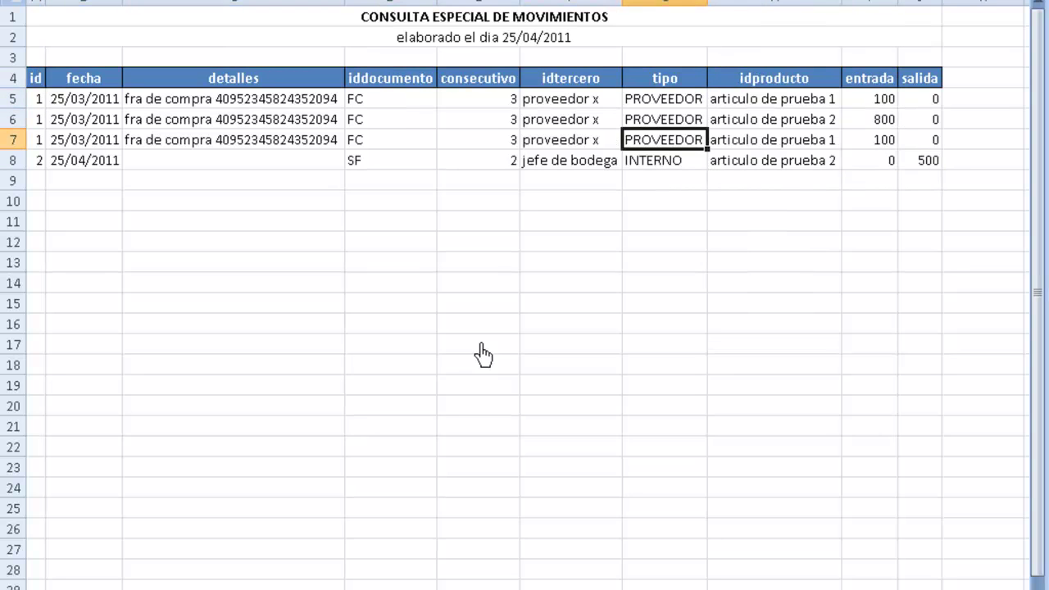
key("Right")
key("Left")
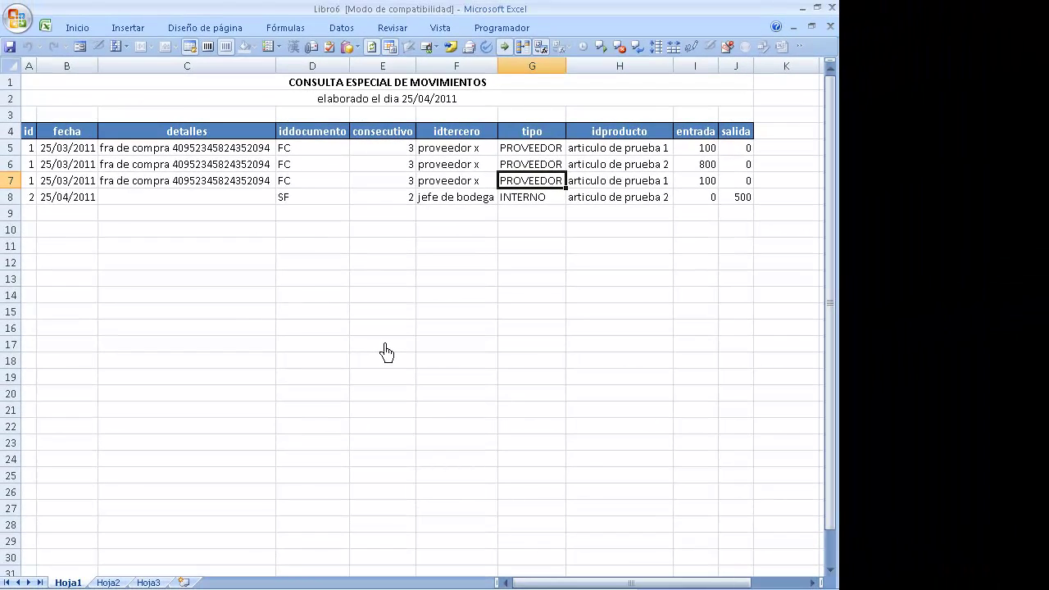
key("Left")
key("Down")
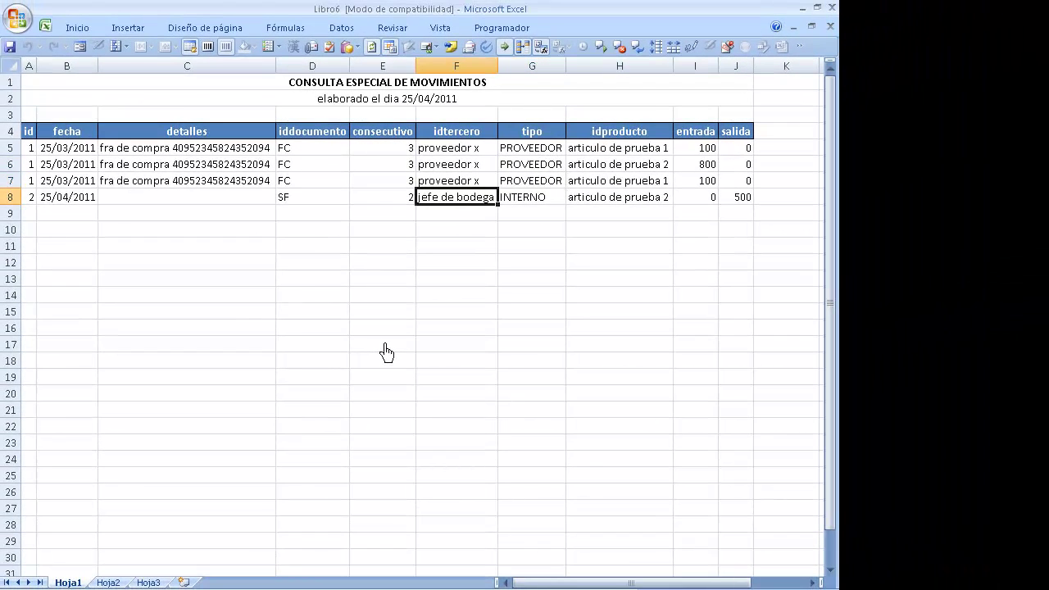
key("Down")
key("Up")
key("Up")
key("Up")
key("Up")
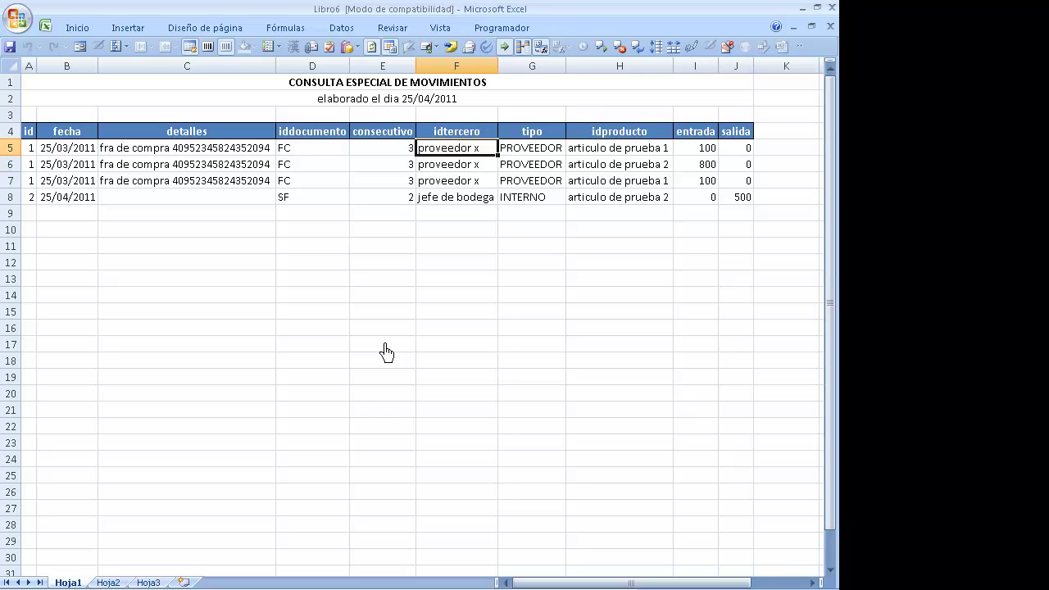
key("Down")
key("Down")
key("Down")
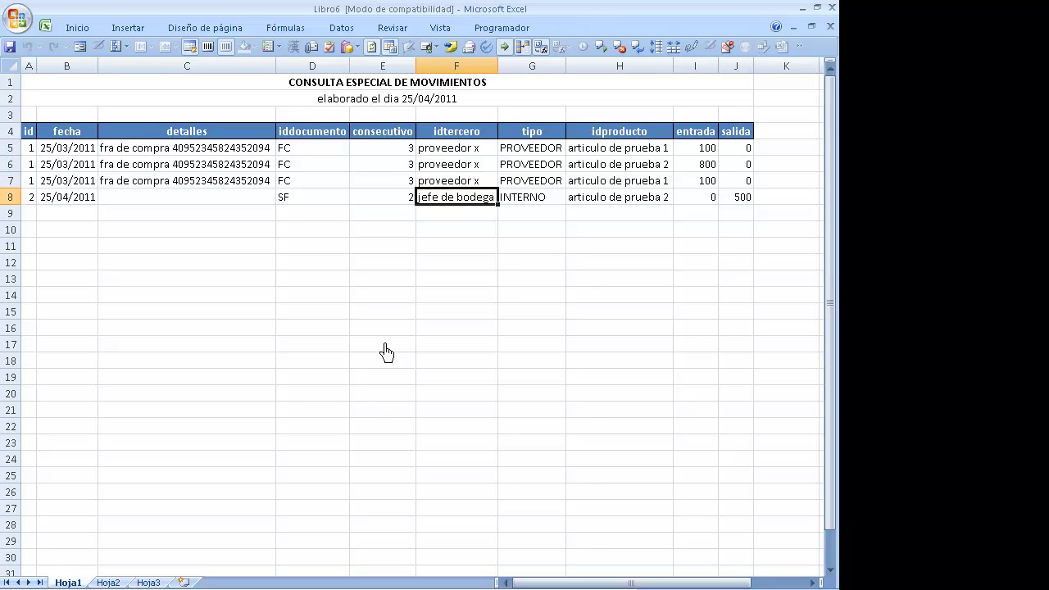
key("Left")
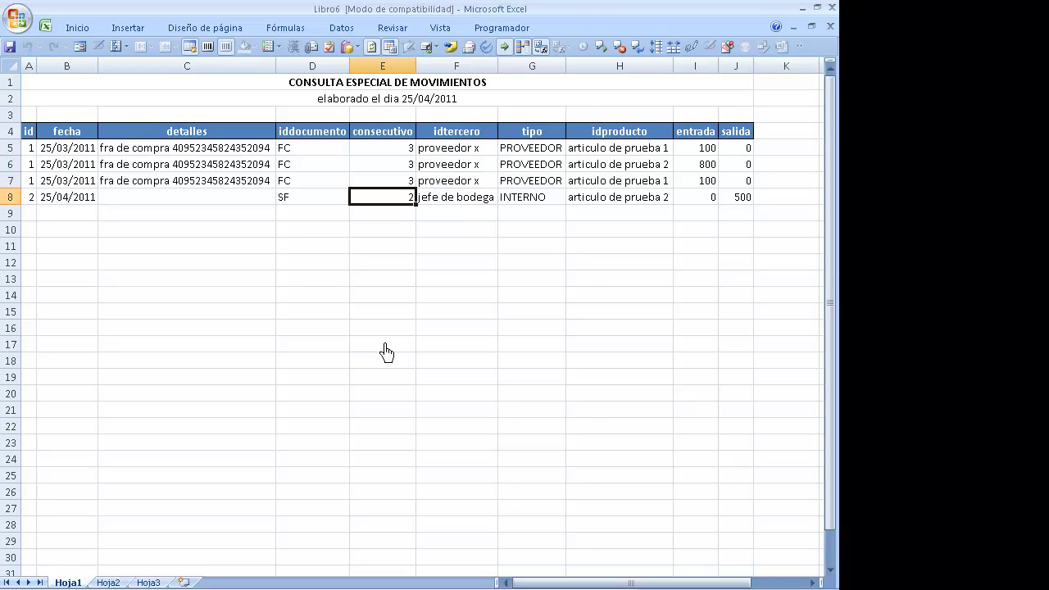
key("Left")
key("Left")
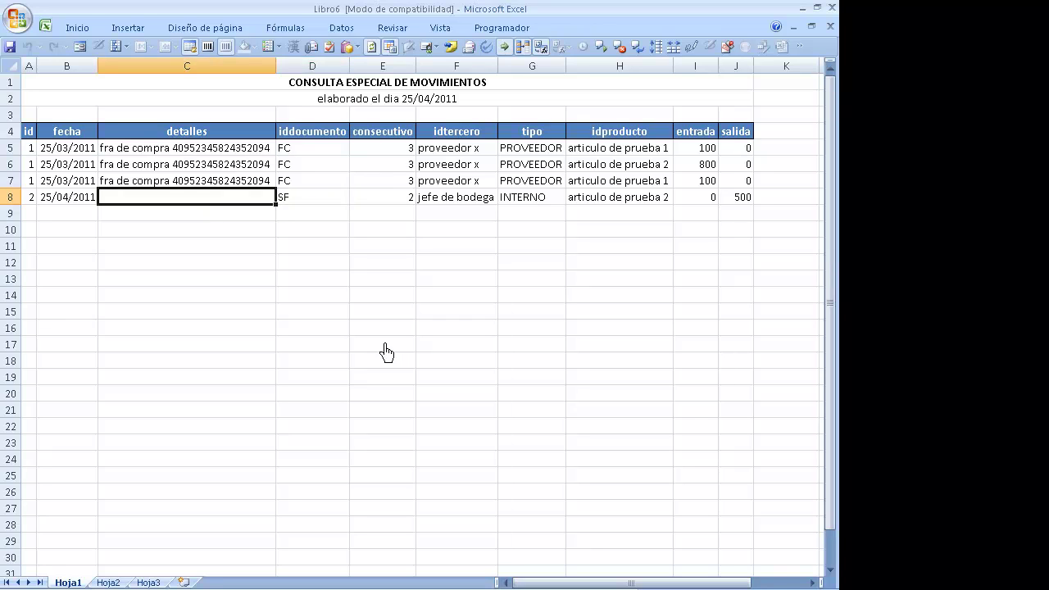
key("Left")
key("Left")
key("Right")
key("Right")
key("Right")
key("Right")
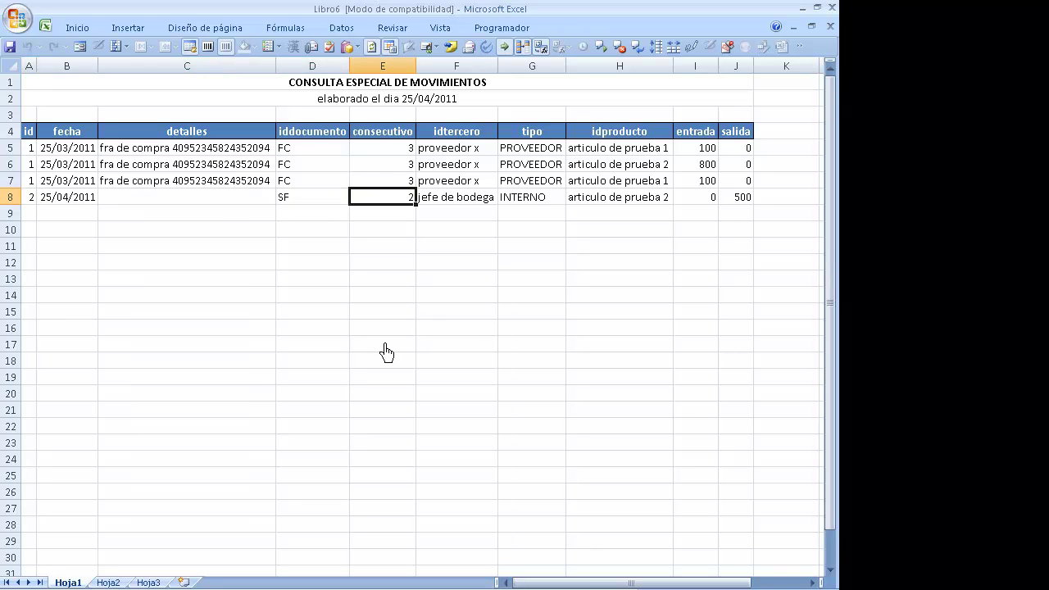
- Close Libro6 without saving and bring up the TOMAK-302 main form
key("ctrl+w")
key("n")
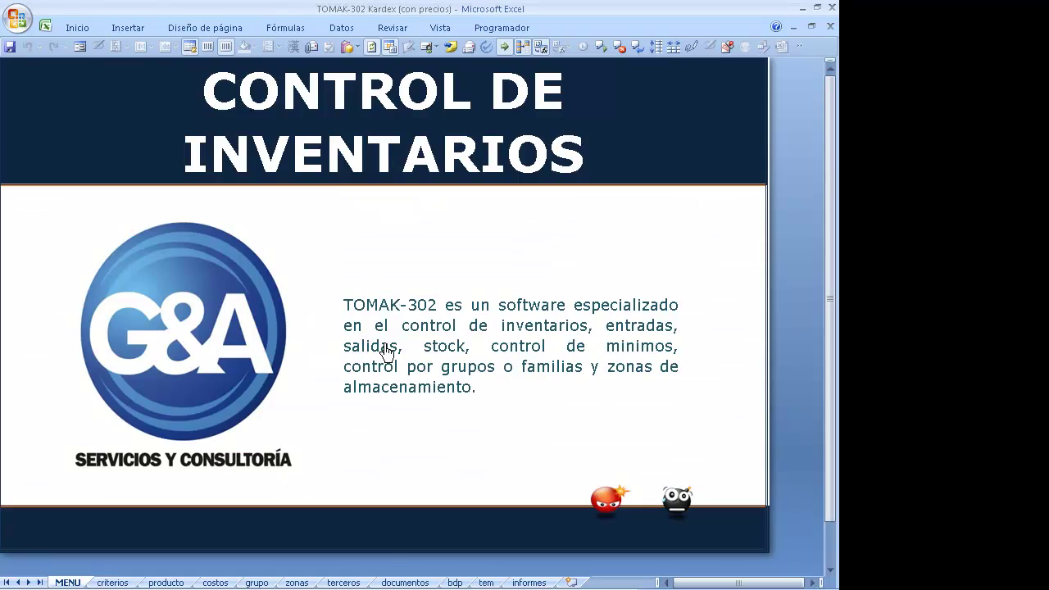
left_click(219, 301)
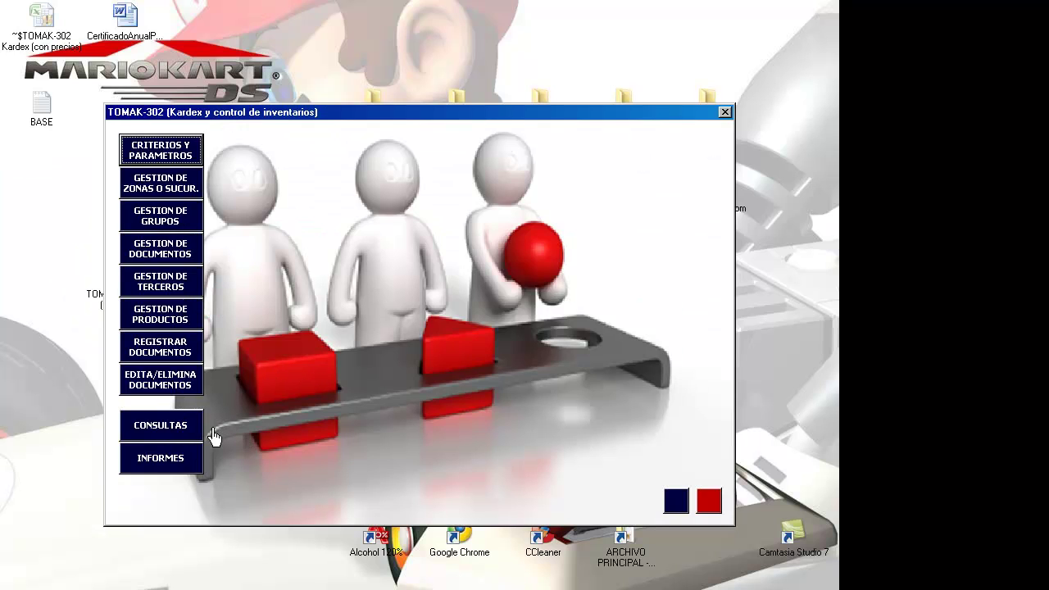
- Export the STOCK GENERAL summary report to Excel from INFORMES
left_click(155, 460)
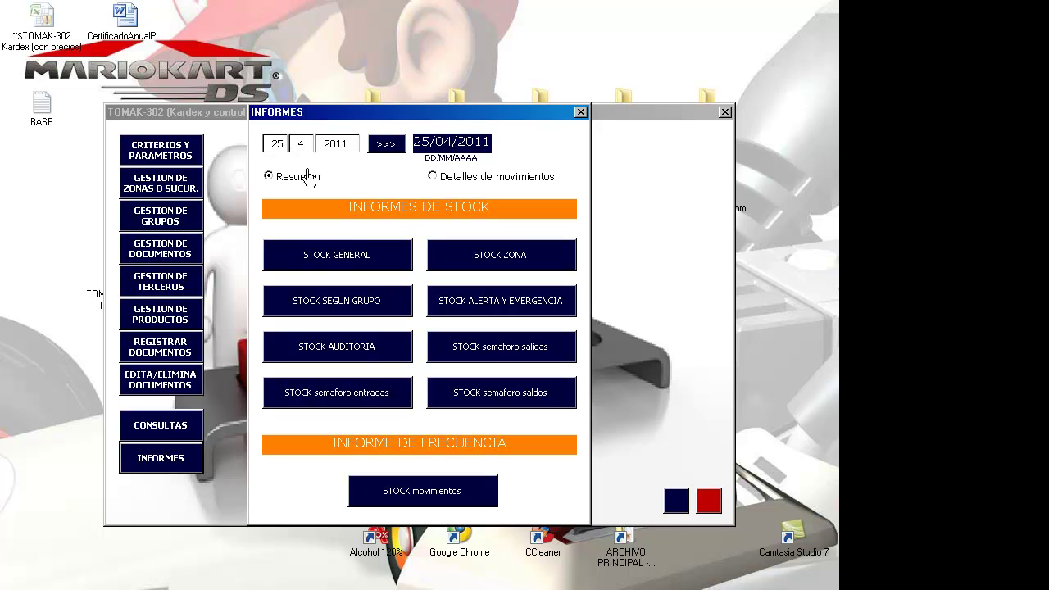
left_click(340, 263)
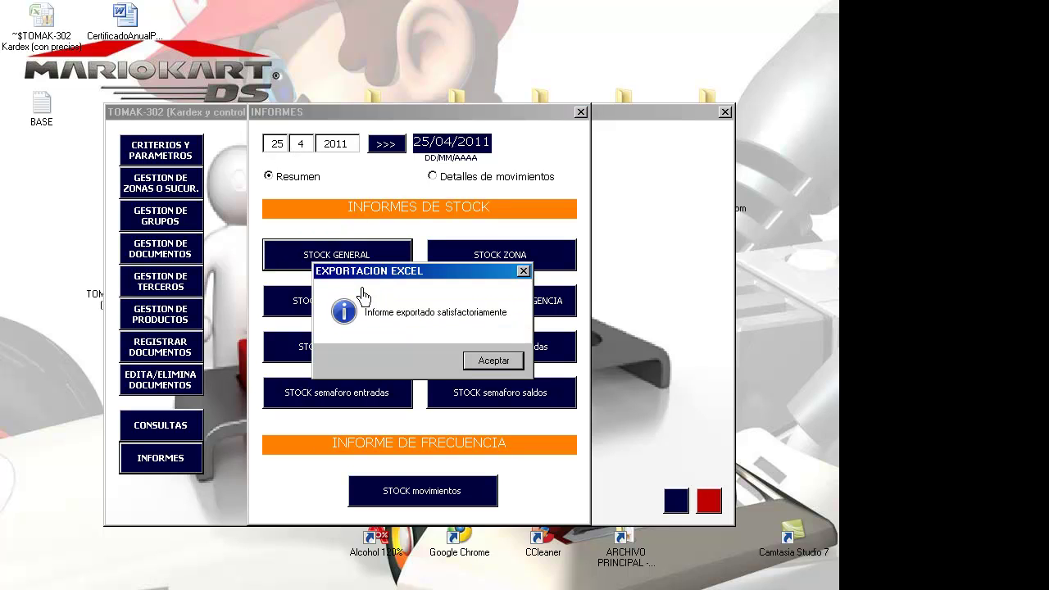
left_click(482, 361)
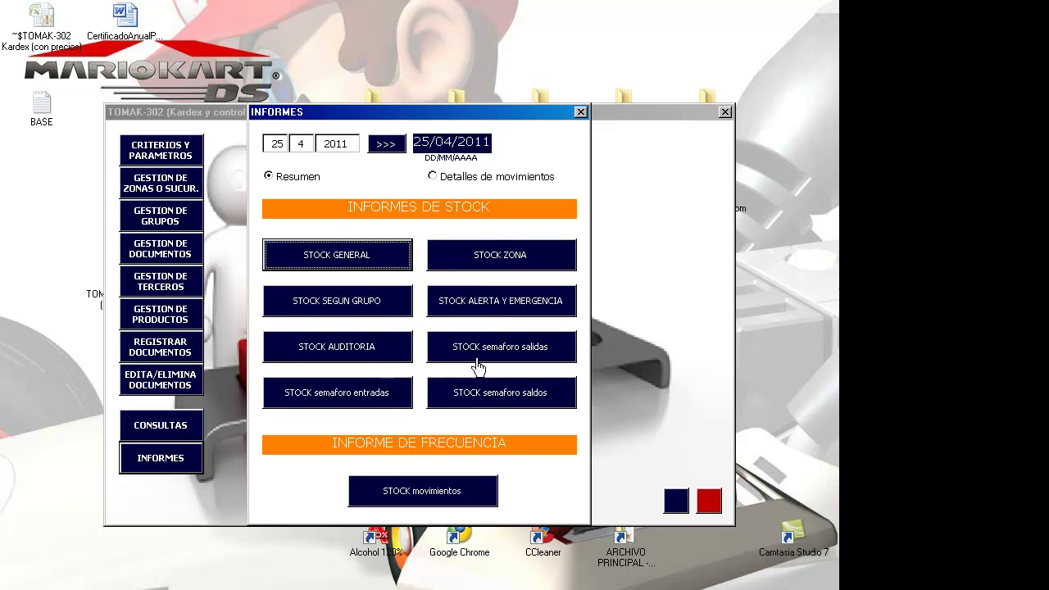
- Export the STOCK GENERAL report with Detalles de movimientos, then close both forms
left_click(433, 180)
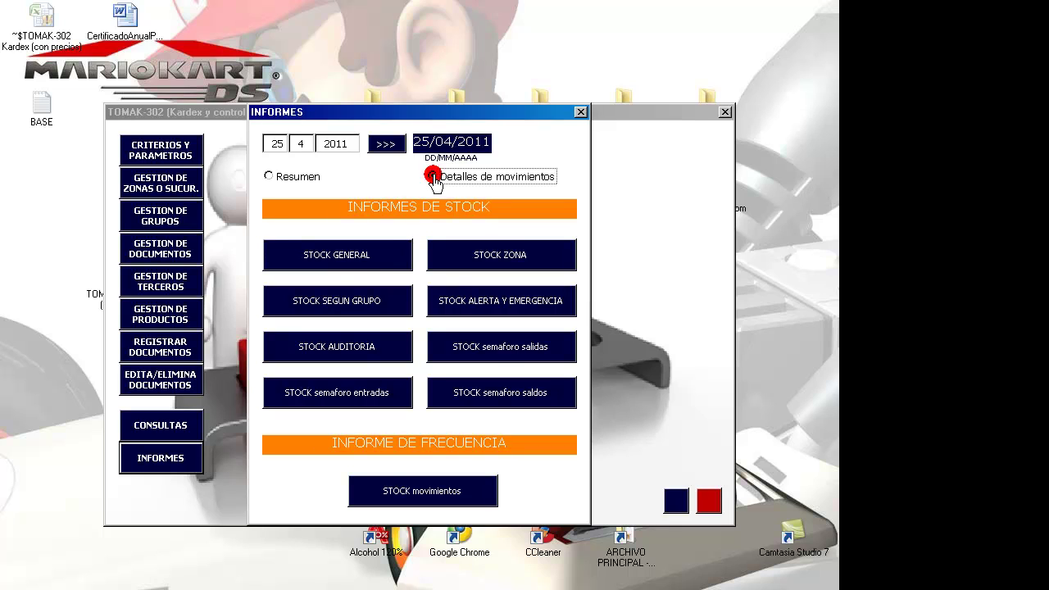
left_click(363, 270)
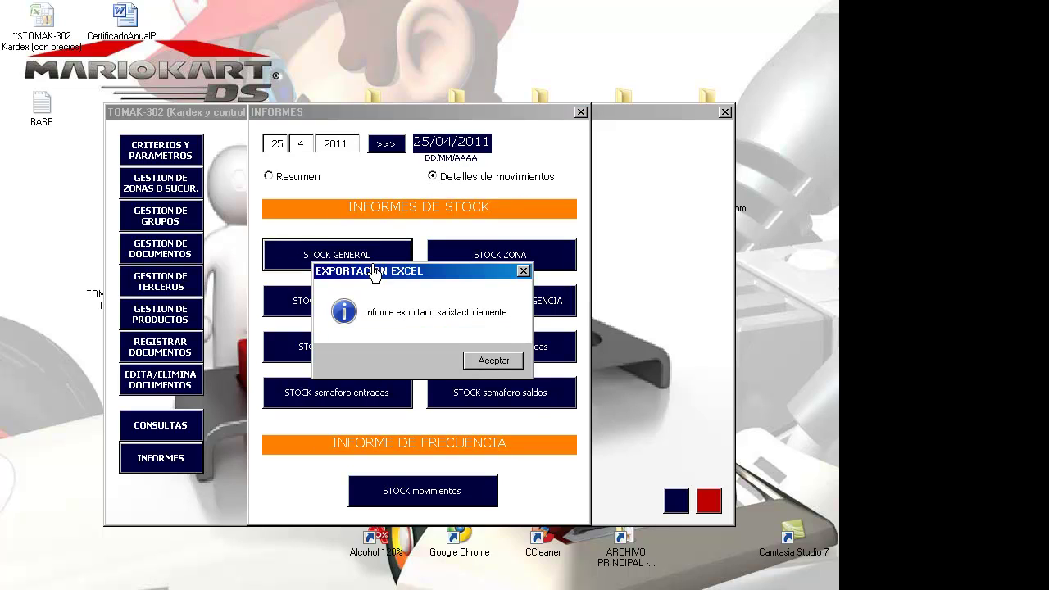
left_click(509, 365)
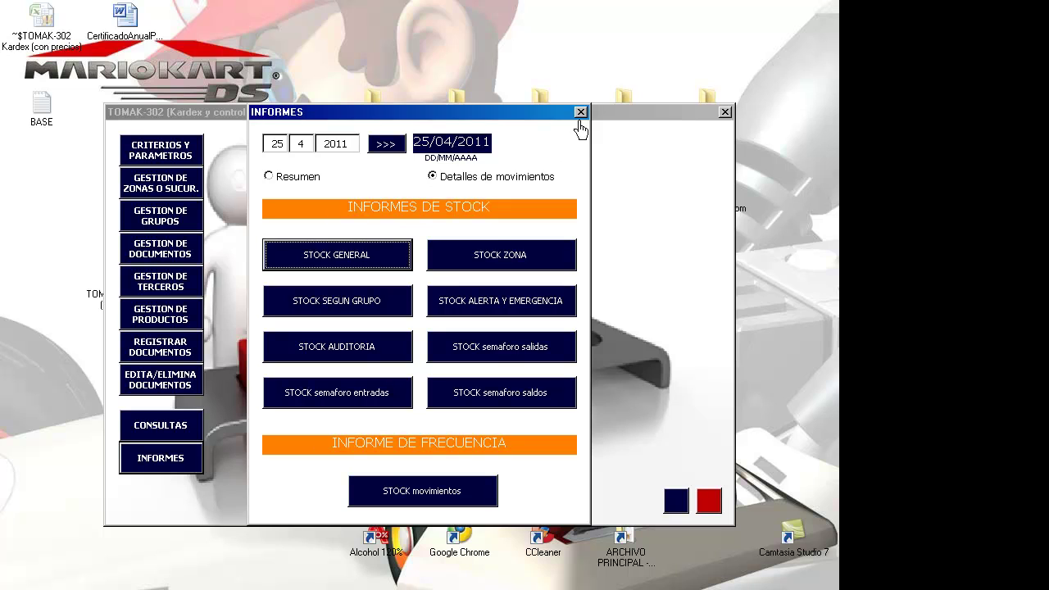
left_click(580, 111)
left_click(724, 111)
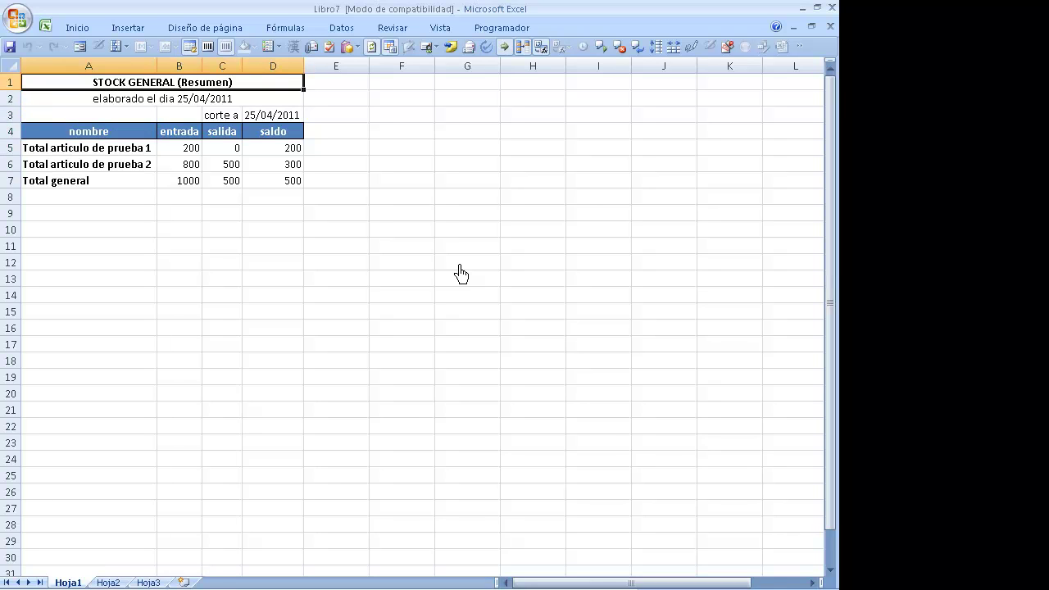
- Review the summary's cutoff date and the first product's entrada, salida and saldo totals
key("Down")
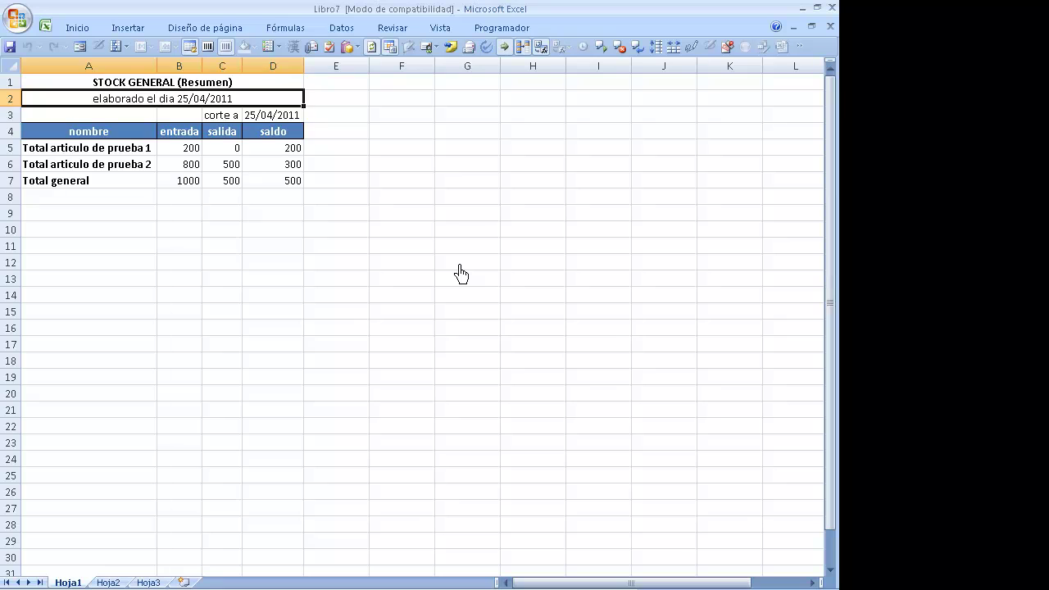
key("Down")
key("Right")
key("Right")
key("Right")
key("Down")
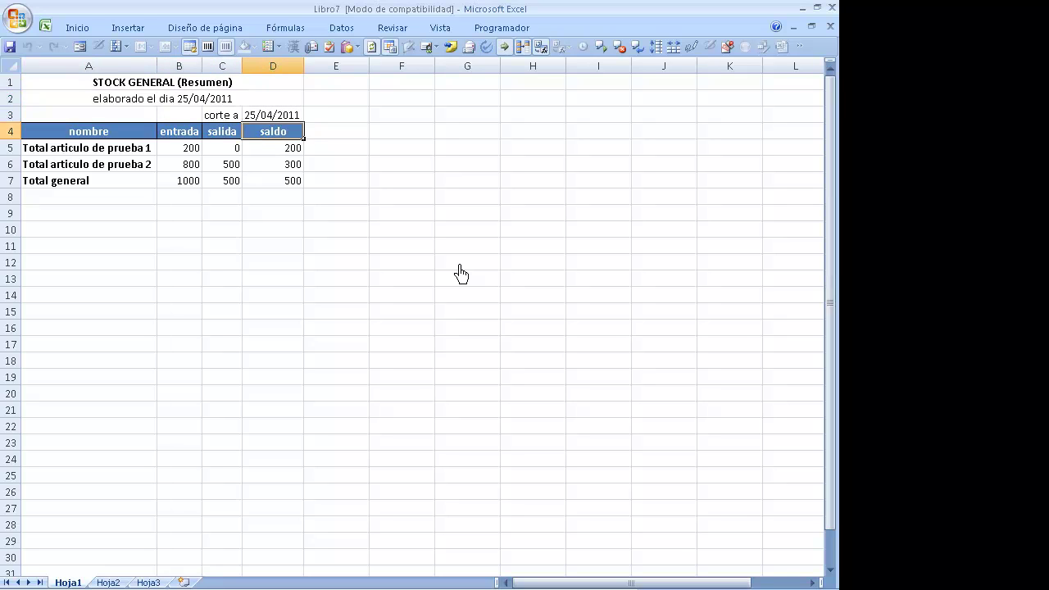
key("Down")
key("Left")
key("Left")
key("Left")
key("Right")
key("Right")
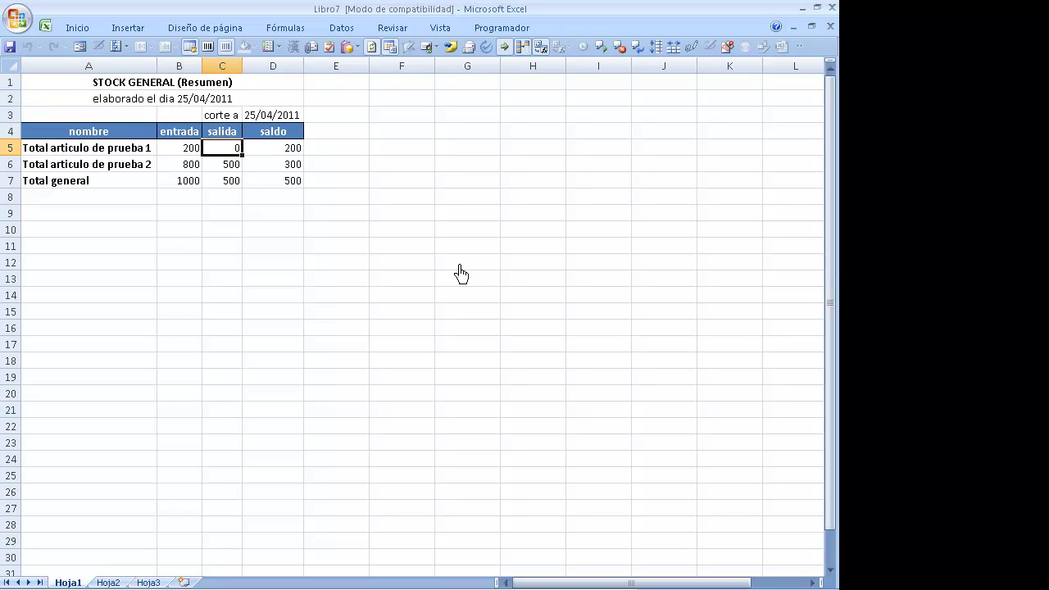
key("Right")
key("Left")
key("Left")
key("Left")
key("Down")
key("Right")
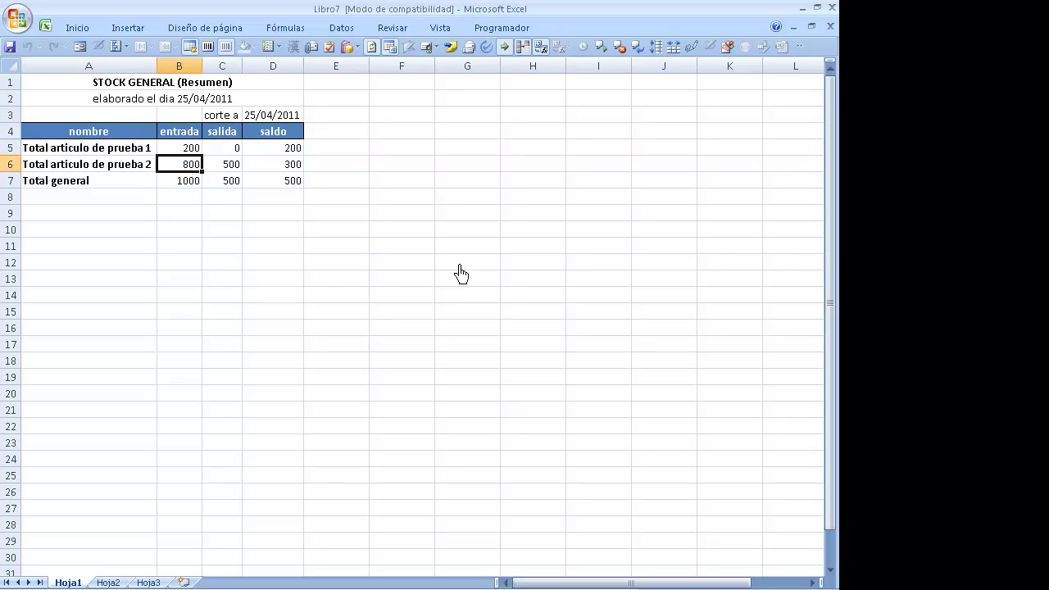
key("Up")
key("Left")
key("Right")
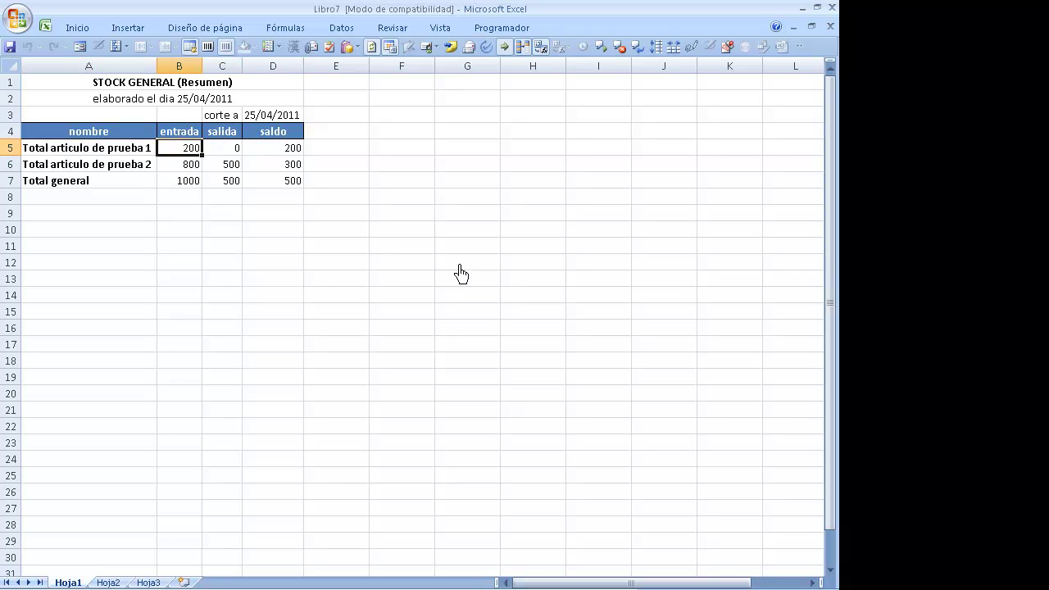
key("Right")
key("Right")
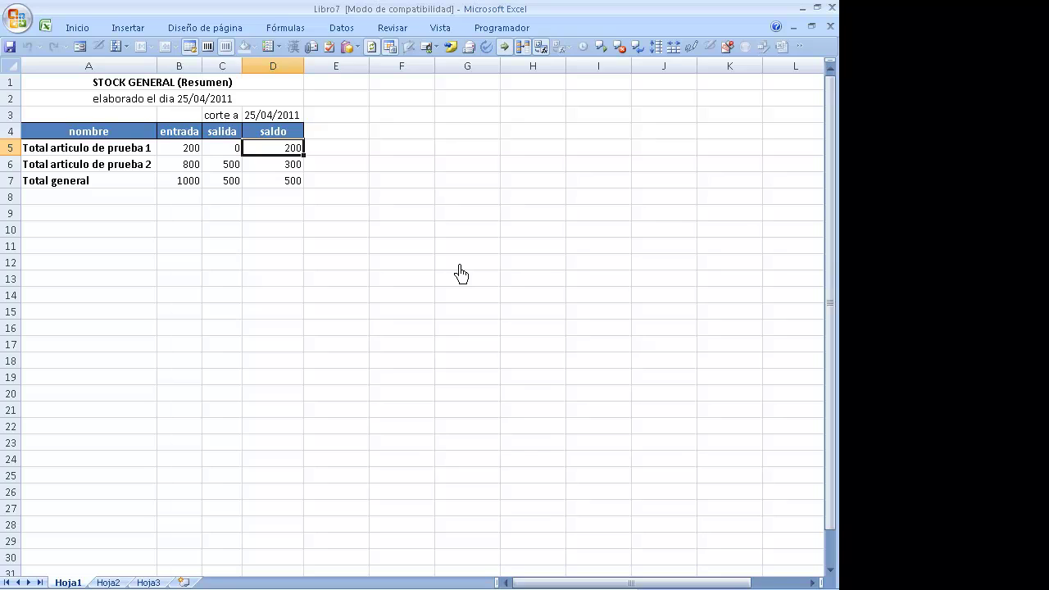
- Check the second product's entrada and salida, then close Libro7 without saving
key("Down")
key("Left")
key("Left")
key("Left")
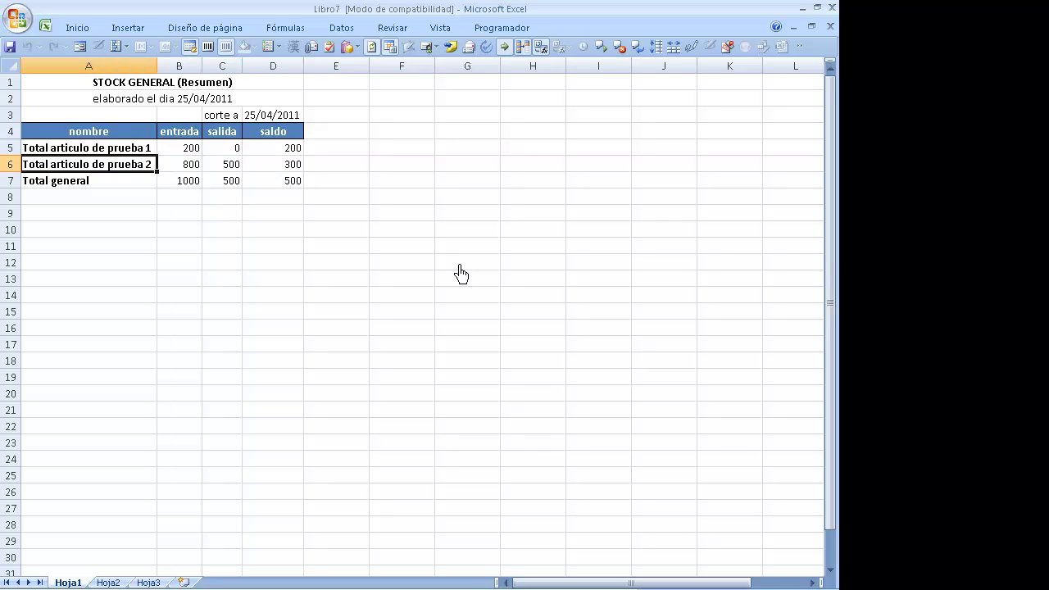
key("Right")
key("Right")
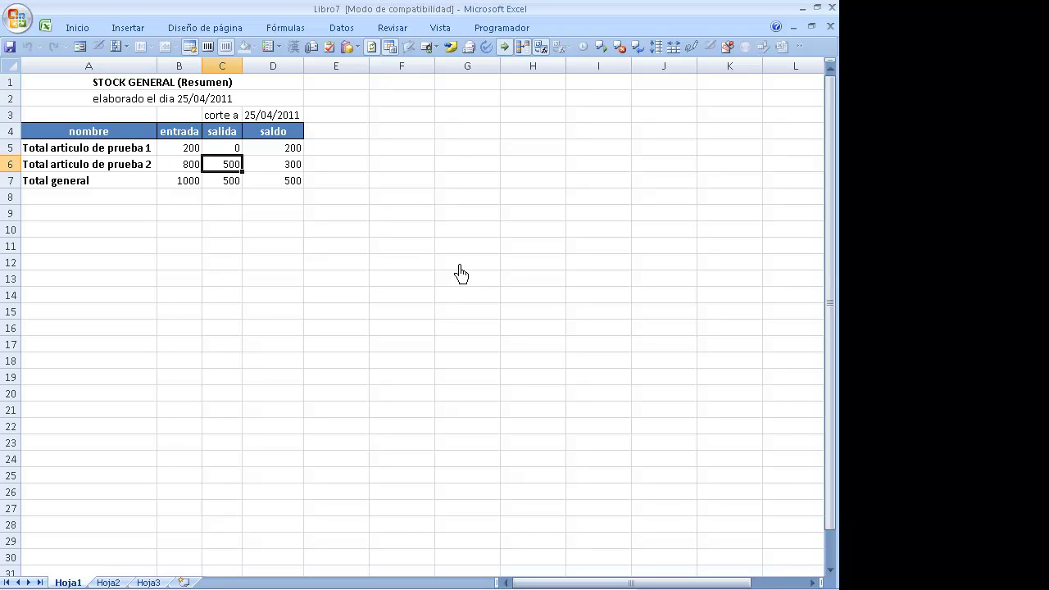
key("Right")
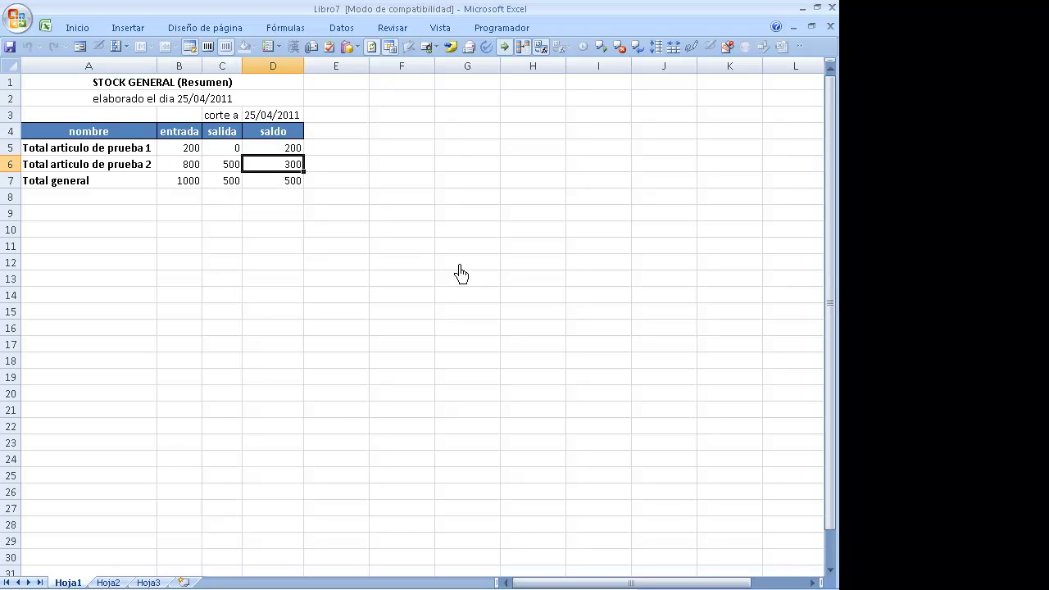
key("alt+F4")
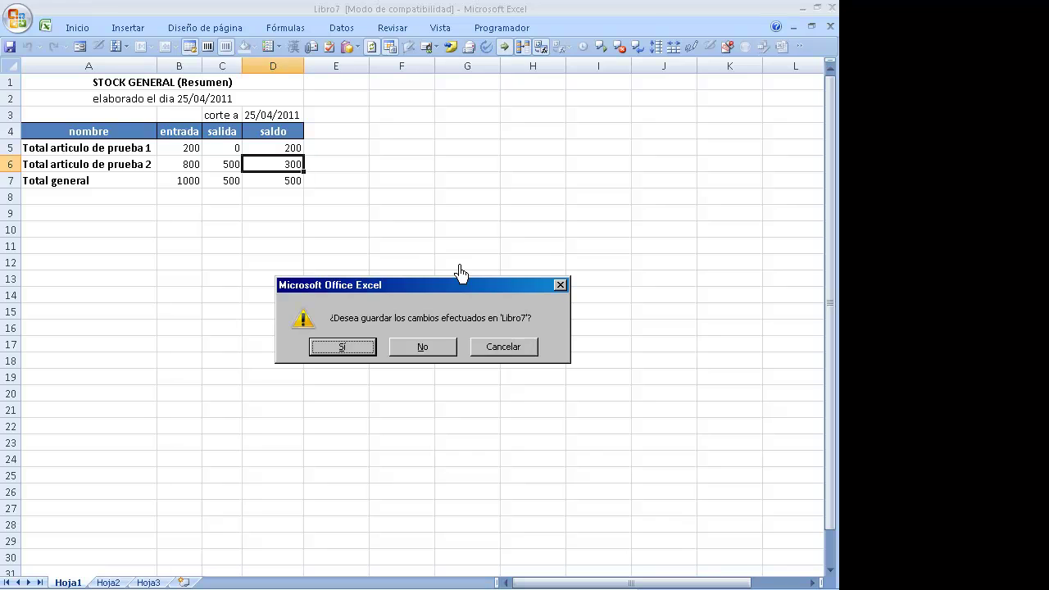
left_click(422, 346)
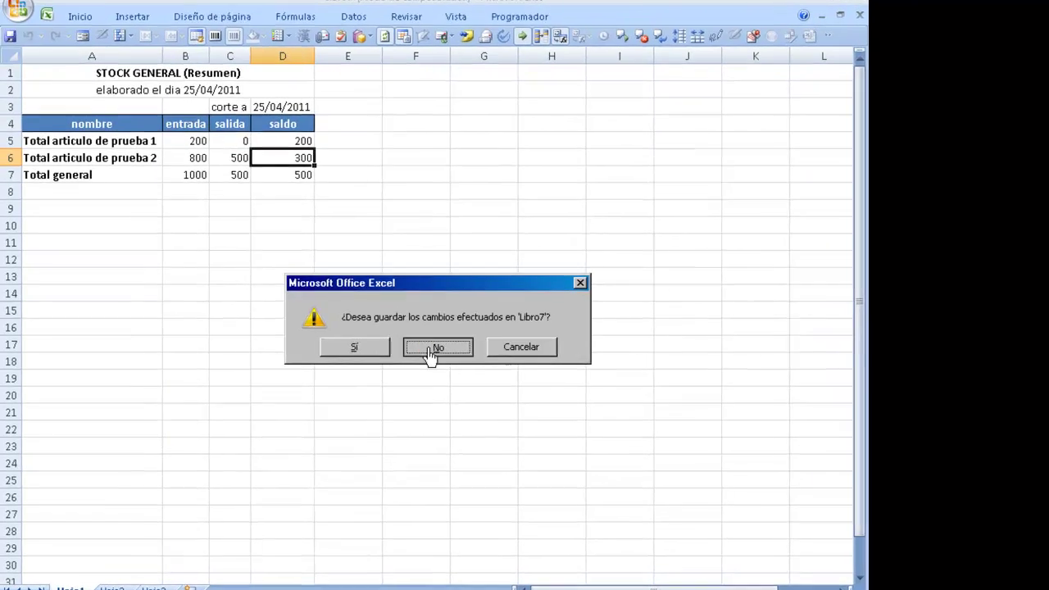
- Review the first article's rows in the detailed report: grupo, zona, alert threshold, entrada values
left_click(317, 300)
key("Up")
key("Up")
key("Up")
key("Up")
key("Up")
key("Up")
key("Up")
key("Up")
key("Up")
key("Up")
key("Up")
key("Up")
key("Up")
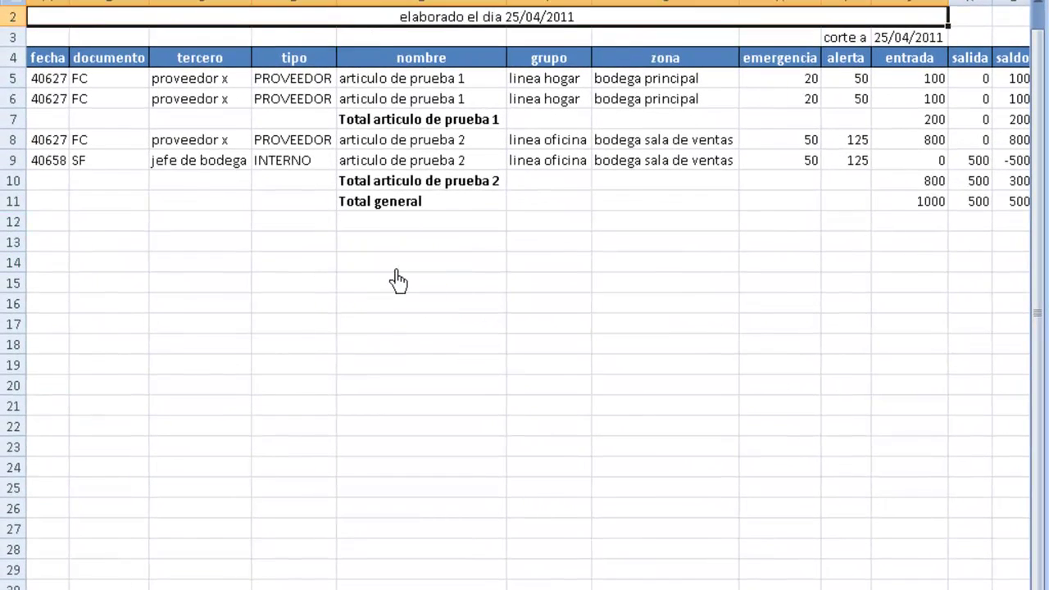
key("Down")
key("Up")
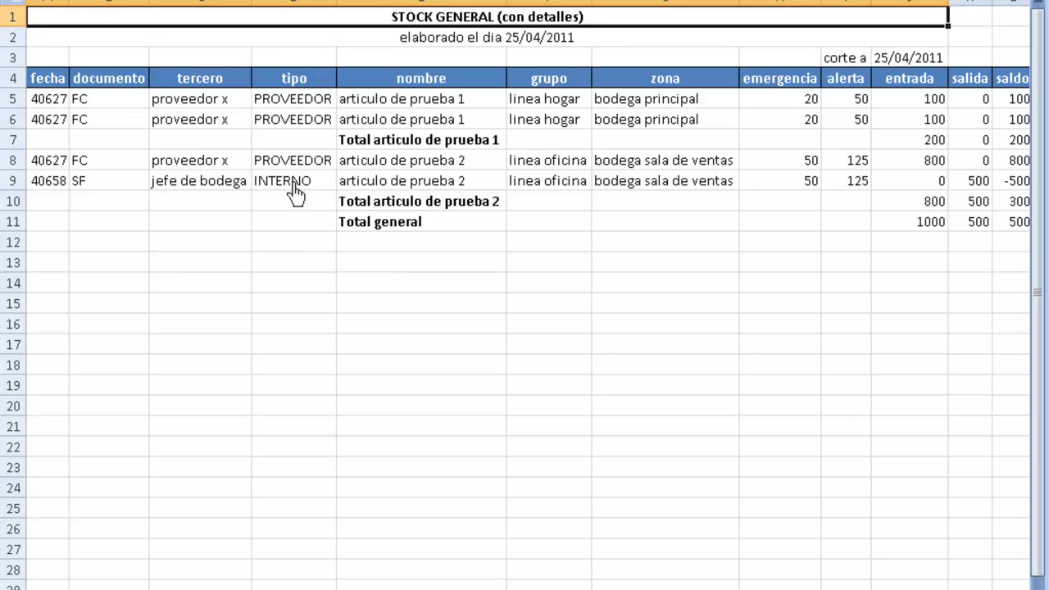
left_click(286, 181)
key("Up")
key("Up")
key("Up")
key("Up")
key("Right")
key("Right")
key("Right")
key("Right")
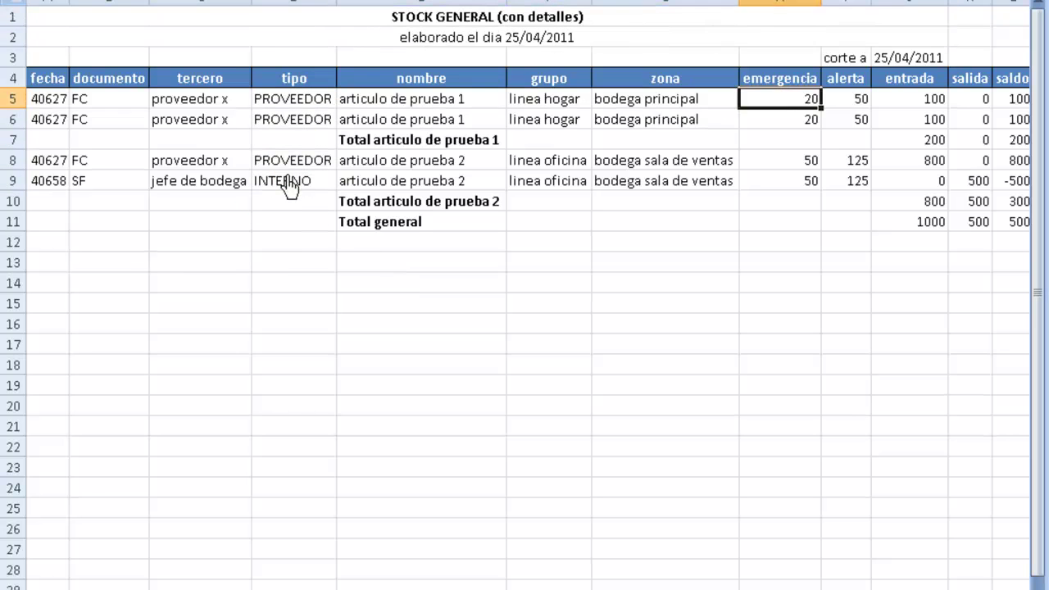
key("Right")
key("Left")
key("Left")
key("Left")
key("Left")
key("Down")
key("Down")
key("Up")
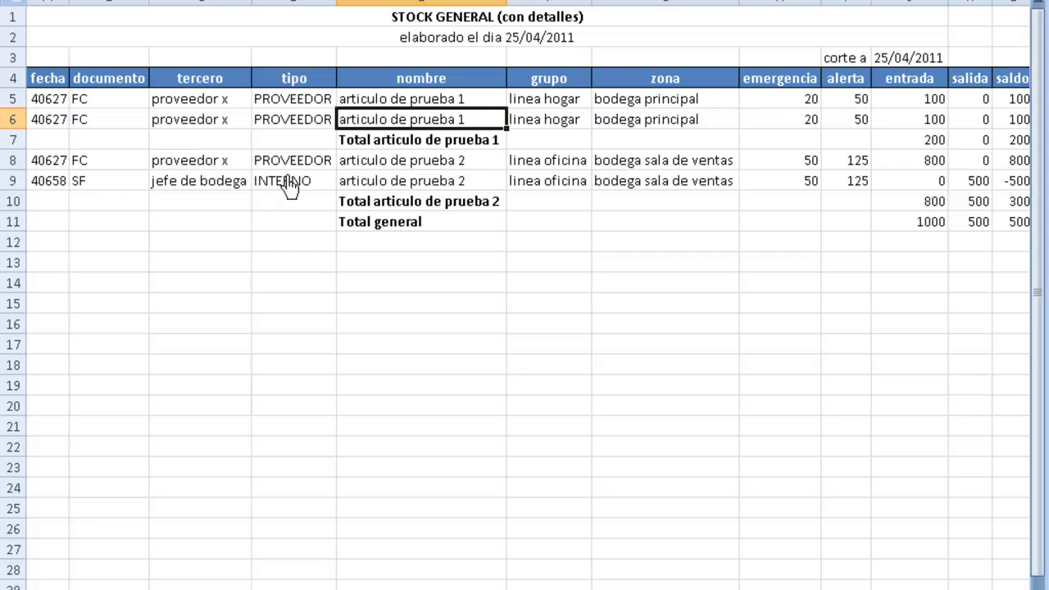
key("Right")
key("Right")
key("Right")
key("Right")
key("Right")
key("Right")
key("Right")
key("Right")
key("Left")
key("Left")
key("Left")
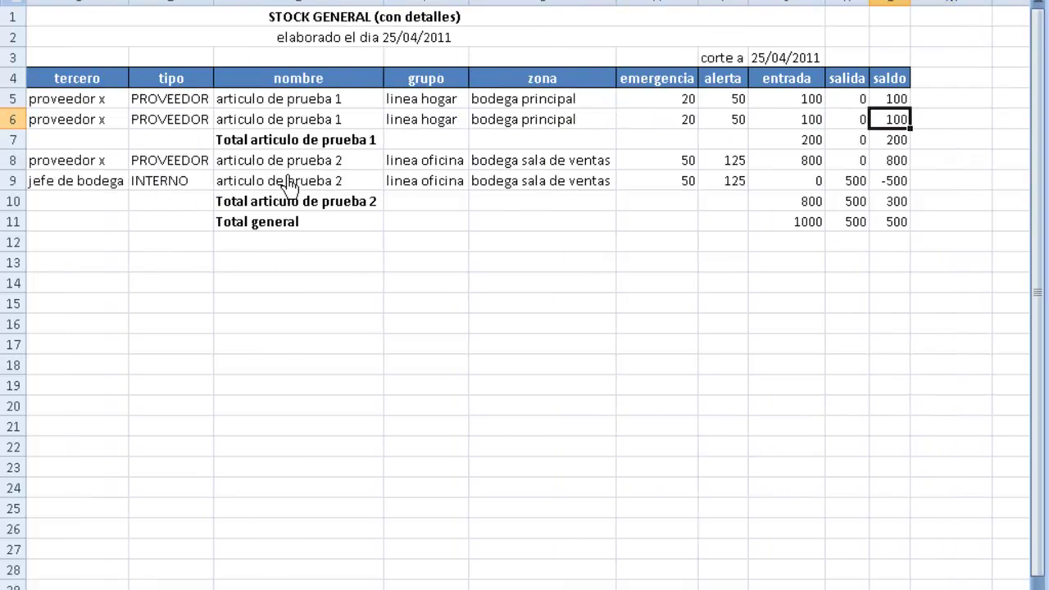
key("Up")
key("Down")
key("Up")
- Review articulo de prueba 2's INTERNO and PROVEEDOR movements: 800 entrada, 500 salida, -500 saldo
key("Down")
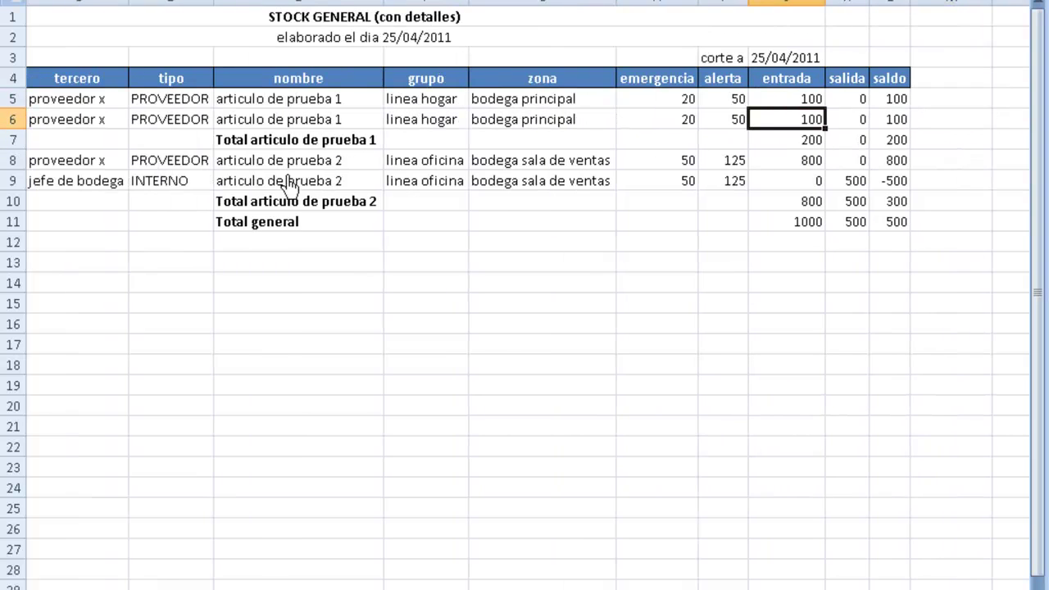
key("Down")
key("Down")
key("Down")
key("Left")
key("Left")
key("Left")
key("Left")
key("Left")
key("Left")
key("Left")
key("Left")
key("Up")
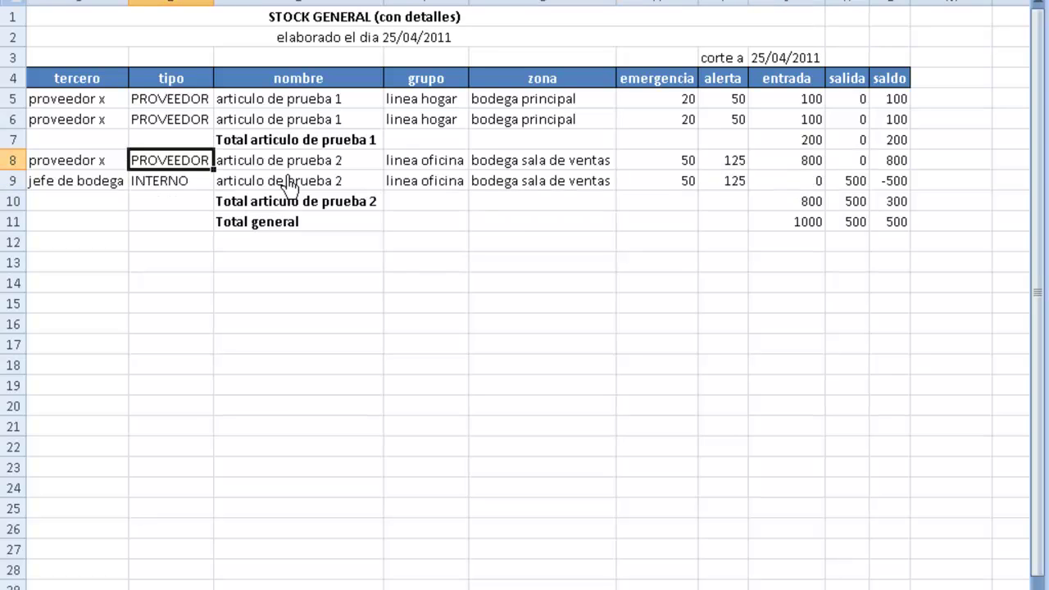
key("Right")
key("Down")
key("Up")
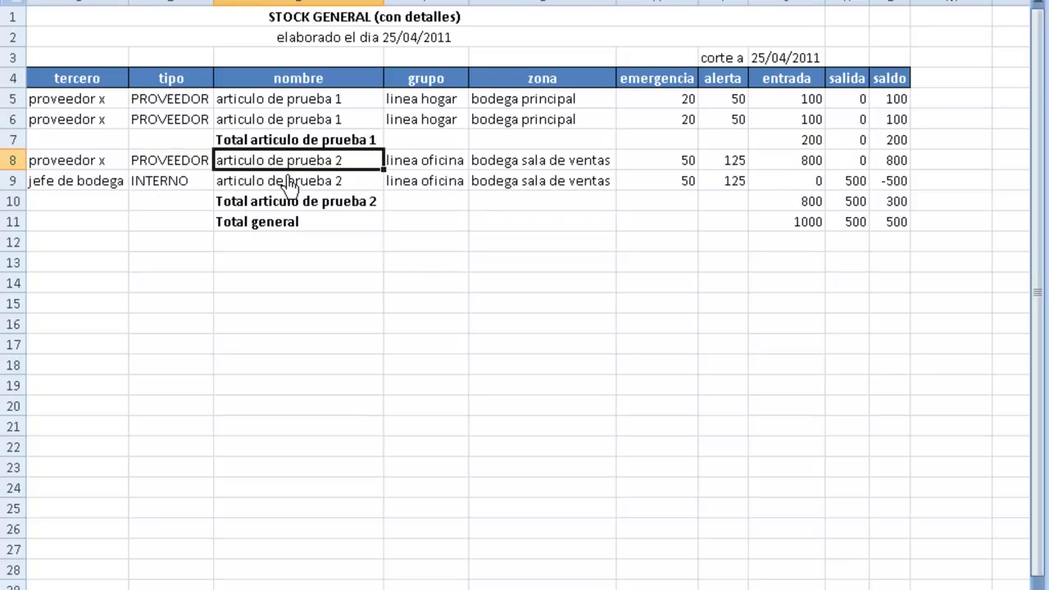
key("Right")
key("Right")
key("Right")
key("Right")
key("Right")
key("Right")
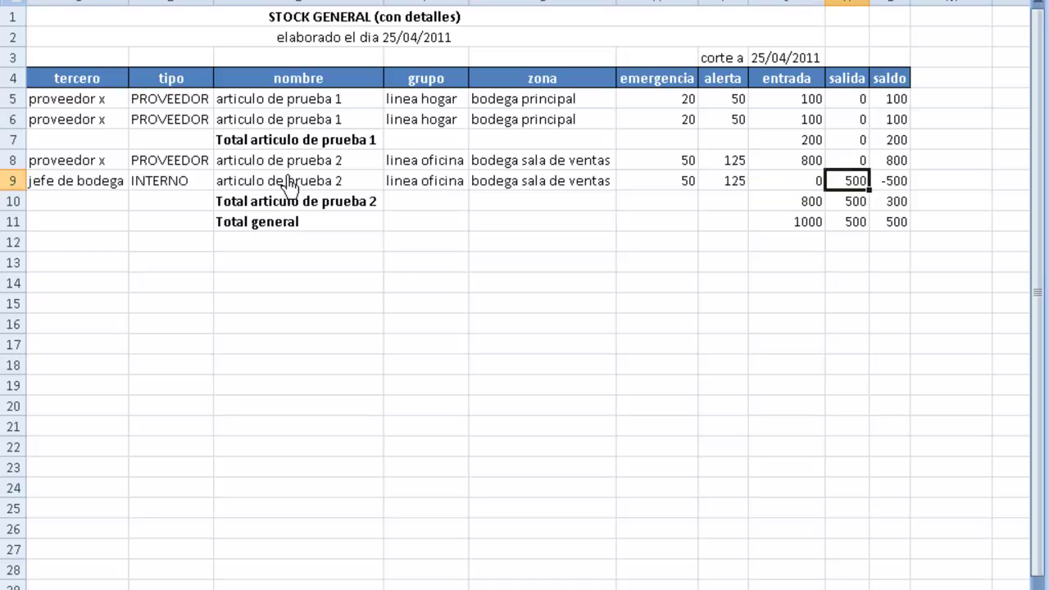
key("Down")
key("Down")
key("Right")
key("Up")
key("Up")
key("Up")
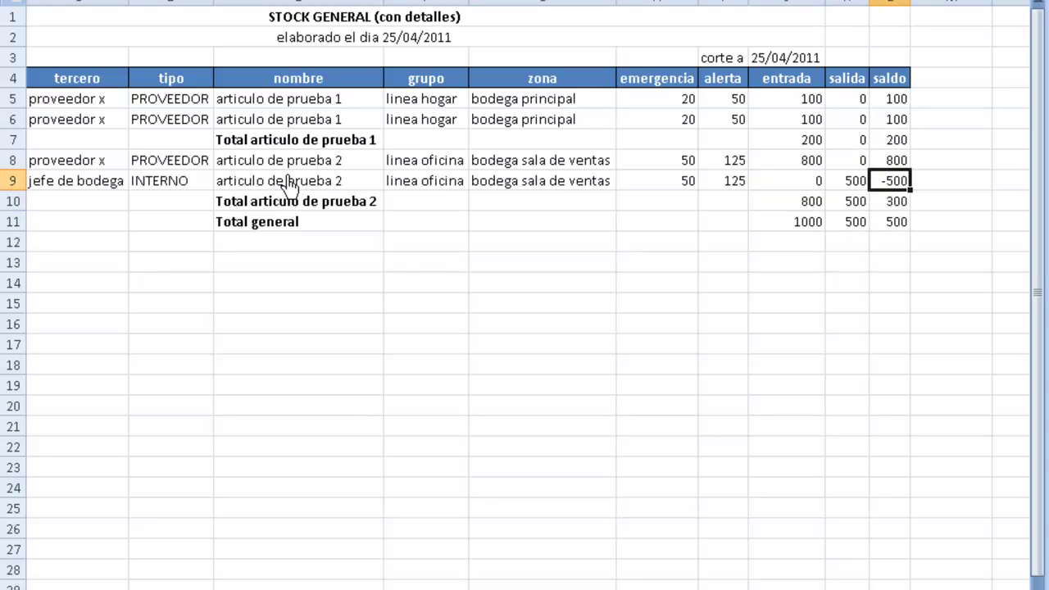
key("Left")
key("Left")
key("Left")
key("Left")
key("Left")
key("Left")
key("Left")
key("Left")
key("Left")
key("Left")
key("Left")
- Return to the report title and close Libro8 without saving
key("Up")
key("Up")
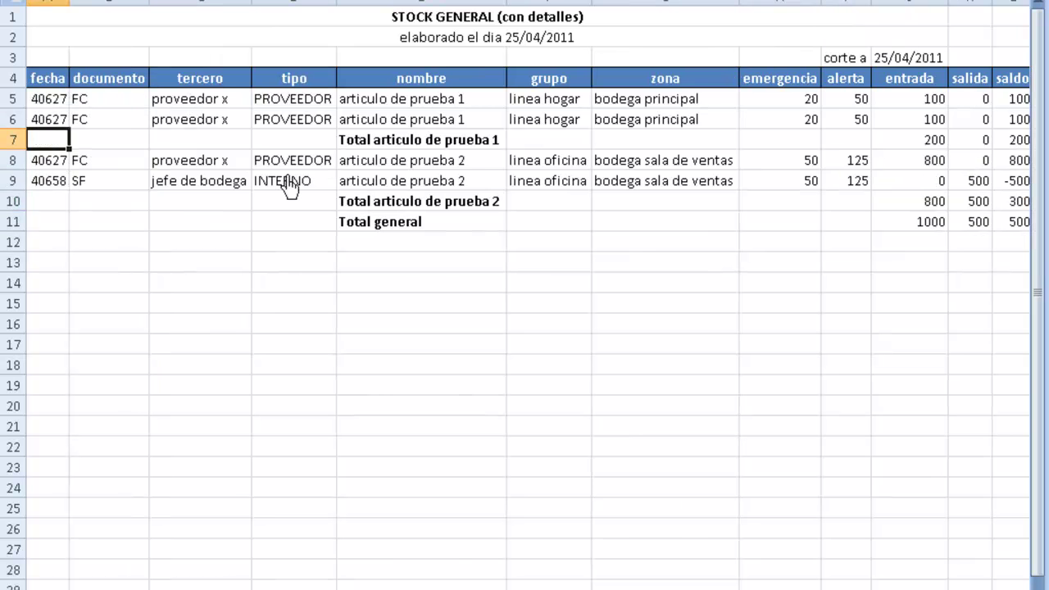
key("Up")
key("Up")
key("Up")
key("Up")
key("Up")
key("ctrl+w")
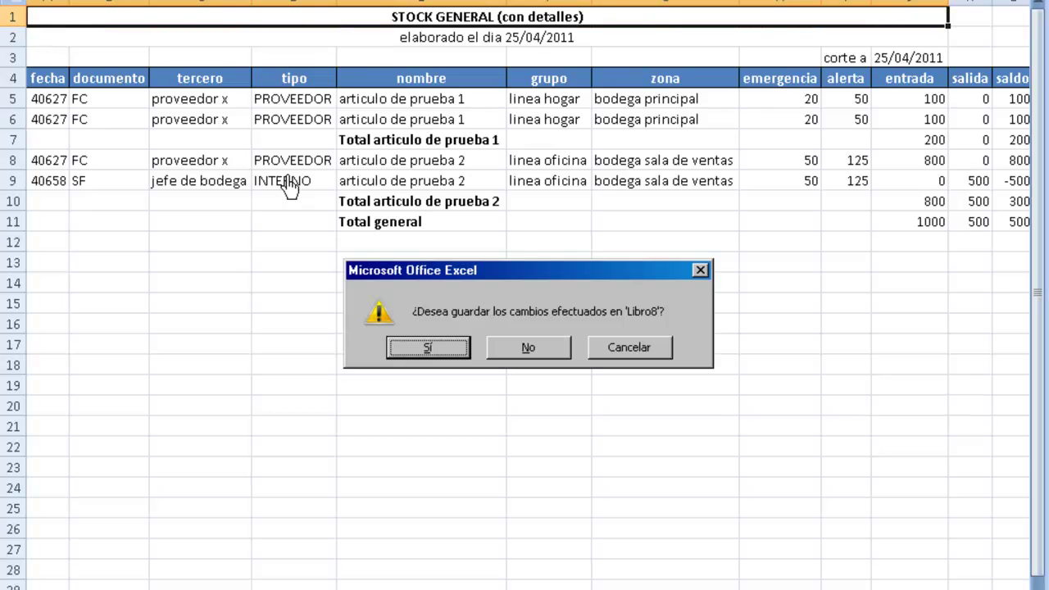
key("Tab")
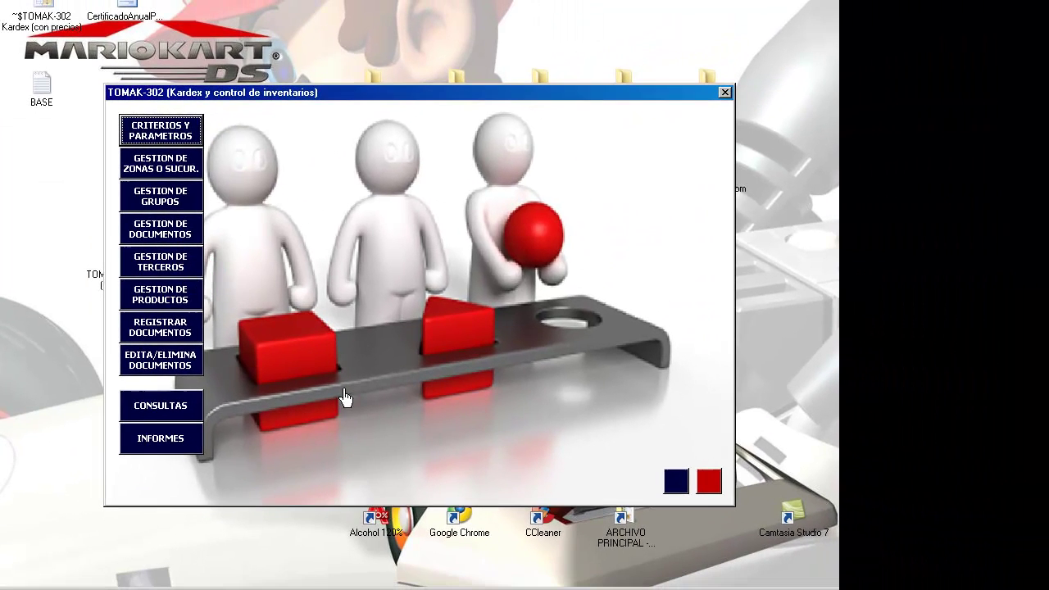
- Export the STOCK ALERTA Y EMERGENCIA report to Excel, then close the reports and main windows
left_click(175, 459)
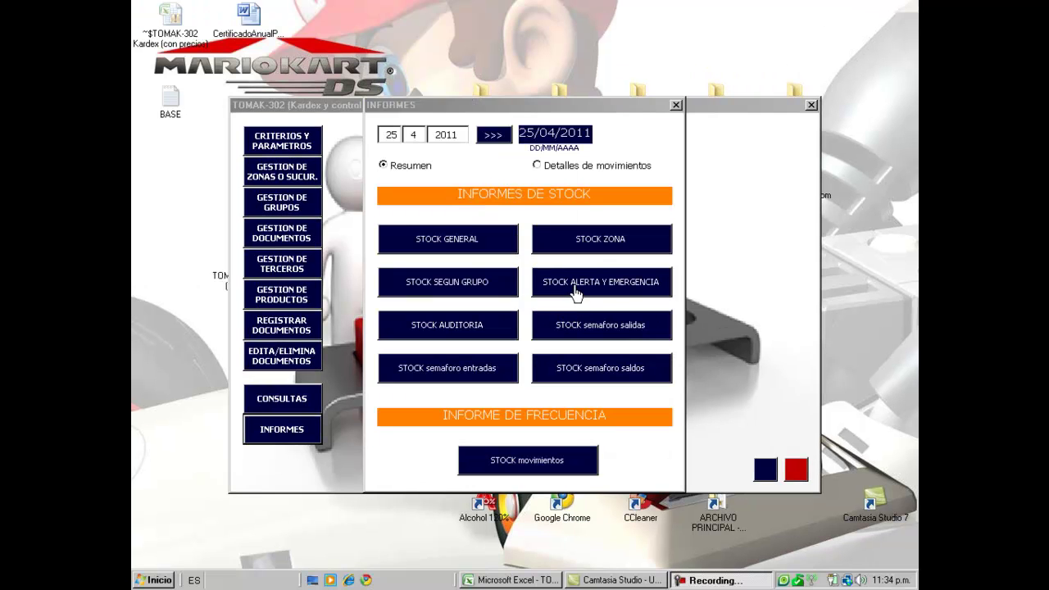
left_click(478, 283)
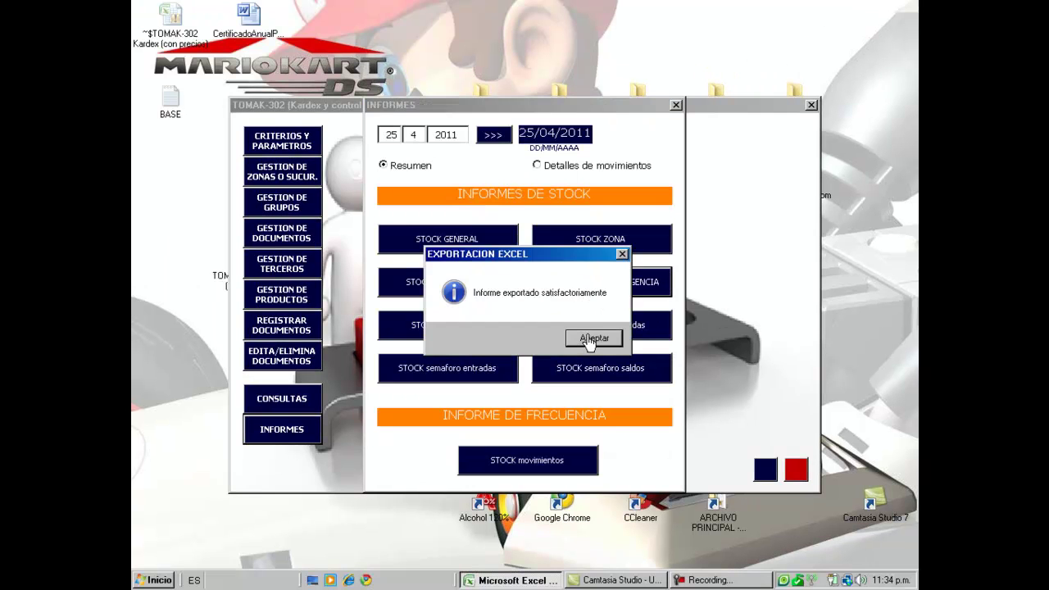
left_click(591, 339)
left_click(675, 105)
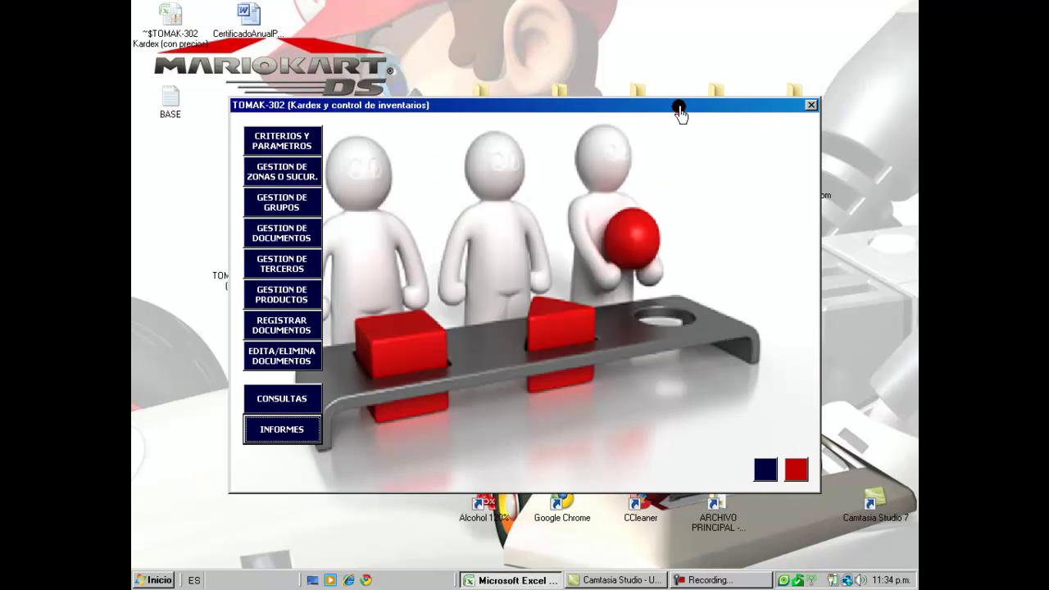
left_click(811, 104)
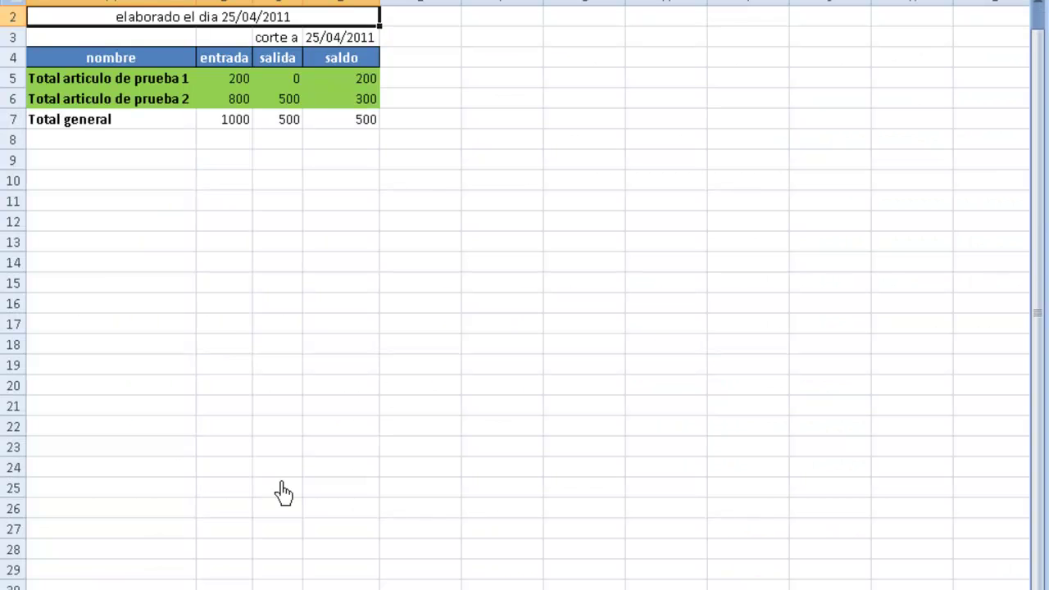
- Review the stock alert summary rows, saldo column and the 500 Total general saldo
key("Up")
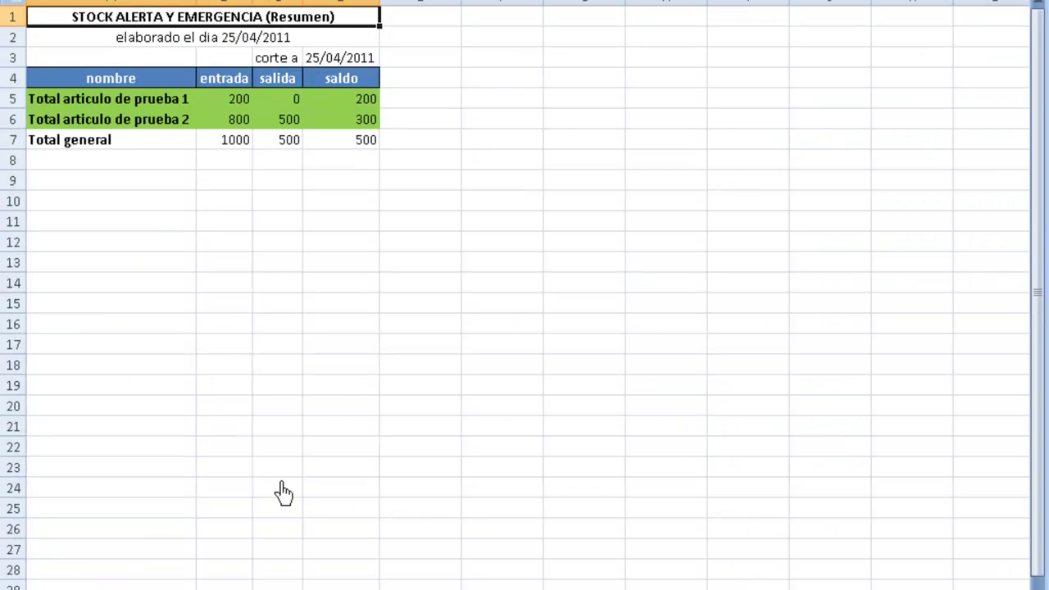
key("Down")
key("Down")
key("Down")
key("Down")
key("Down")
key("Down")
key("Down")
key("Up")
key("Up")
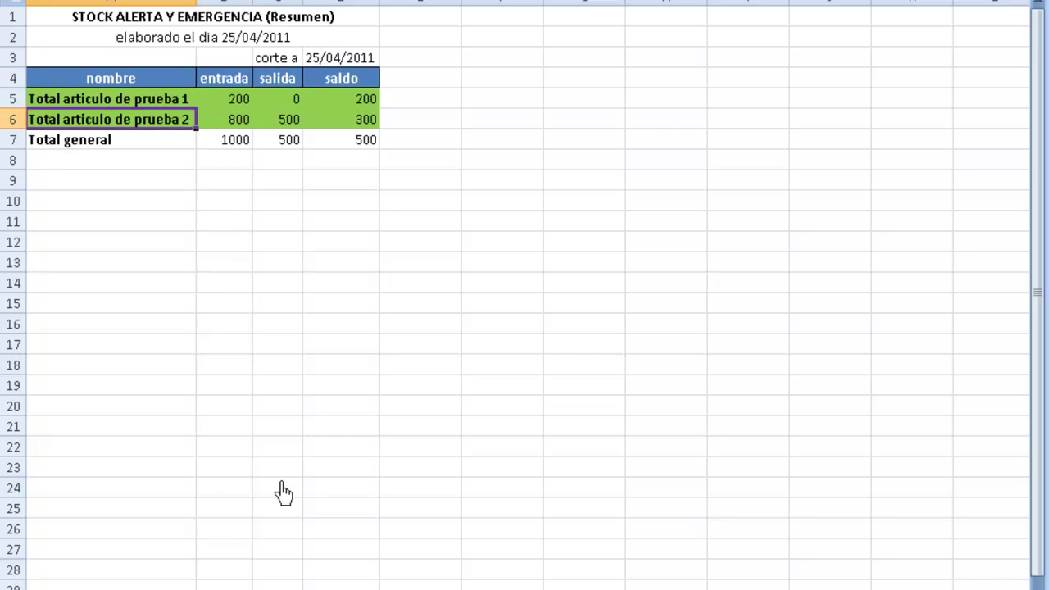
key("Down")
key("Down")
key("Down")
key("Right")
key("Right")
key("Right")
key("Right")
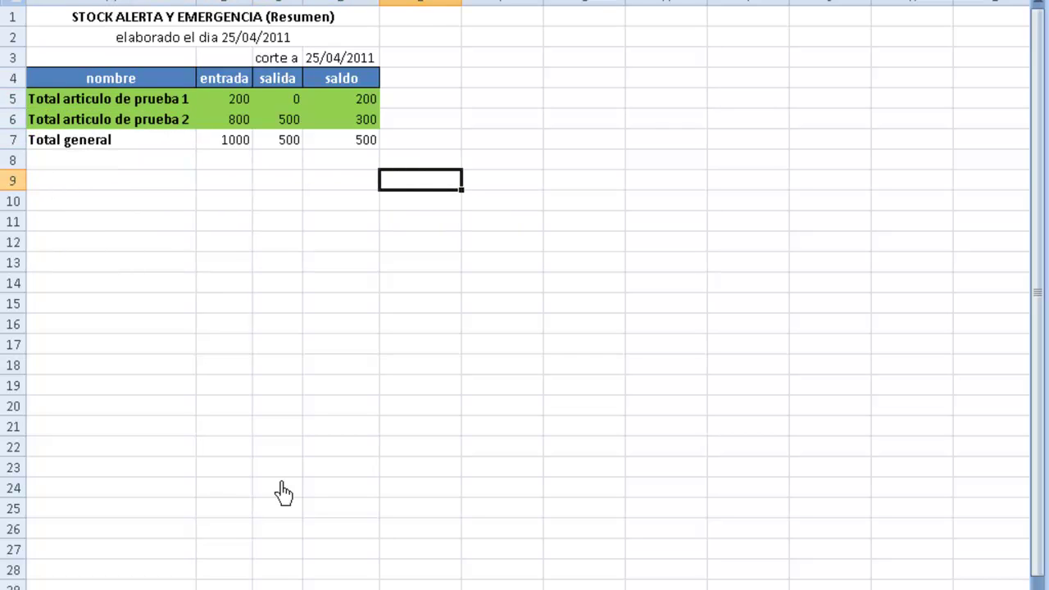
key("Down")
key("Down")
key("Left")
key("Up")
key("Up")
key("Up")
key("Up")
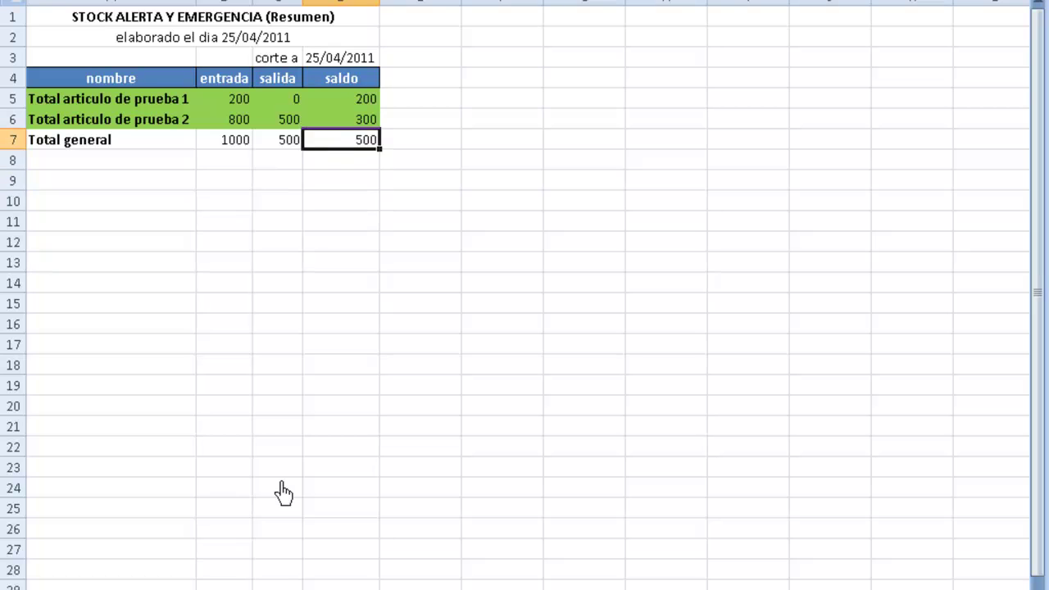
key("Up")
key("Up")
key("Up")
key("Up")
key("Up")
key("Up")
key("Down")
key("Down")
key("Down")
key("Down")
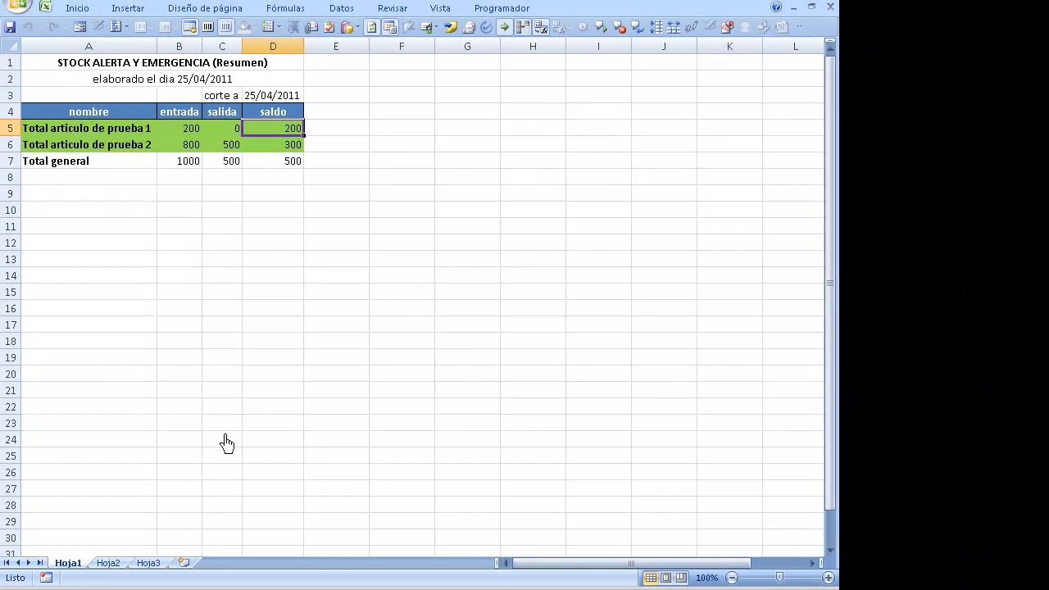
key("Down")
key("Down")
key("Down")
key("Down")
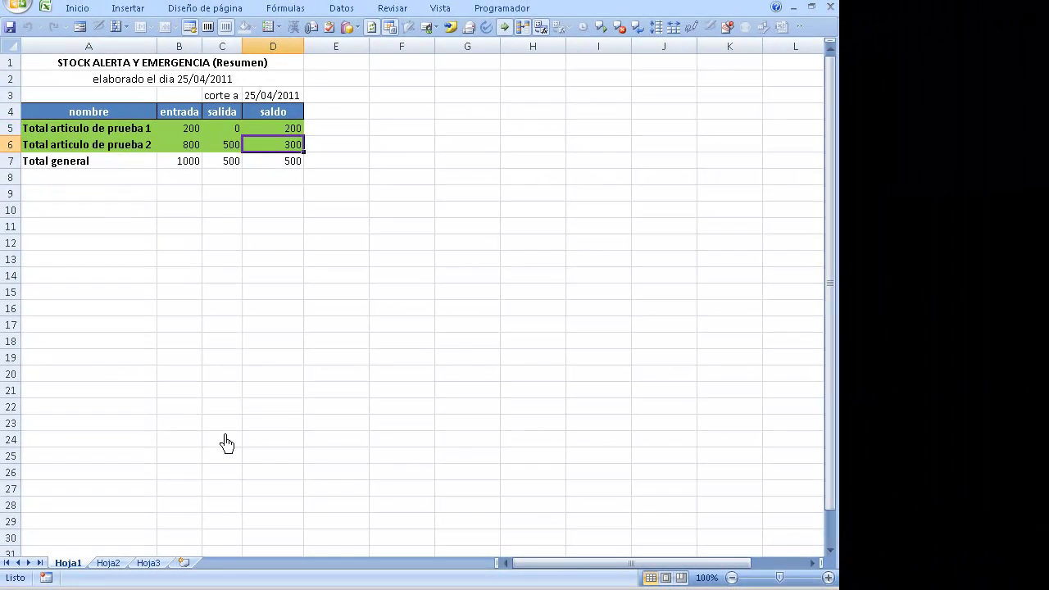
key("Up")
key("Up")
key("Up")
key("Up")
key("Up")
key("Up")
key("Up")
key("Up")
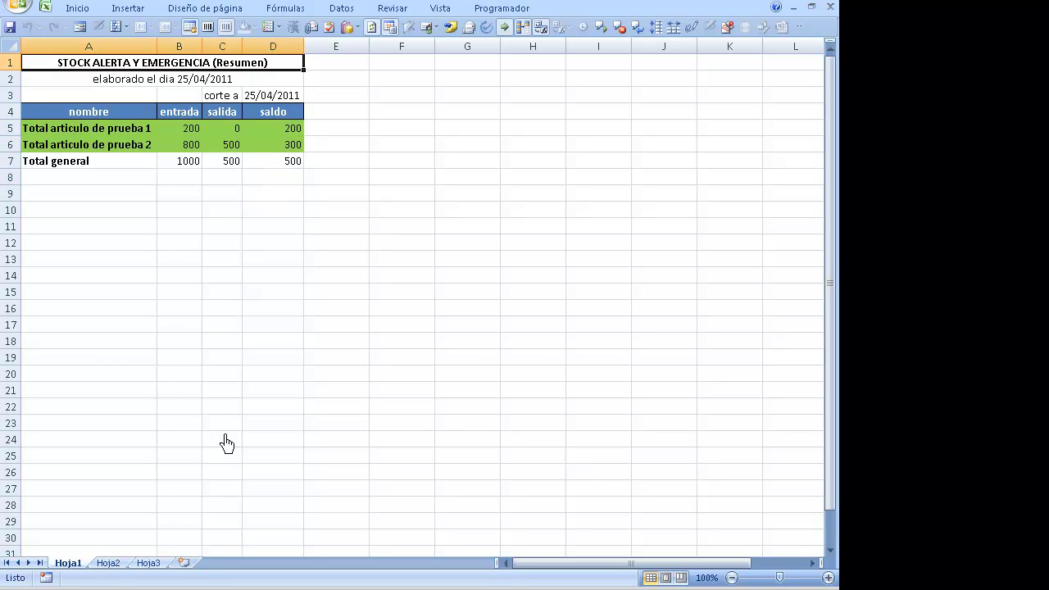
key("Down")
key("Down")
key("Down")
key("Down")
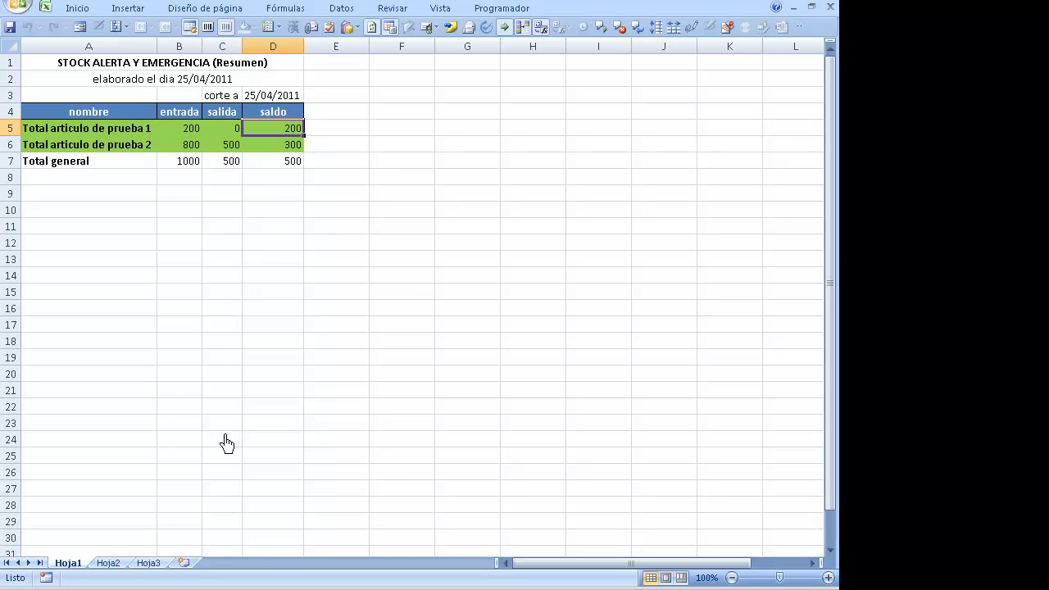
key("Down")
key("Down")
key("Down")
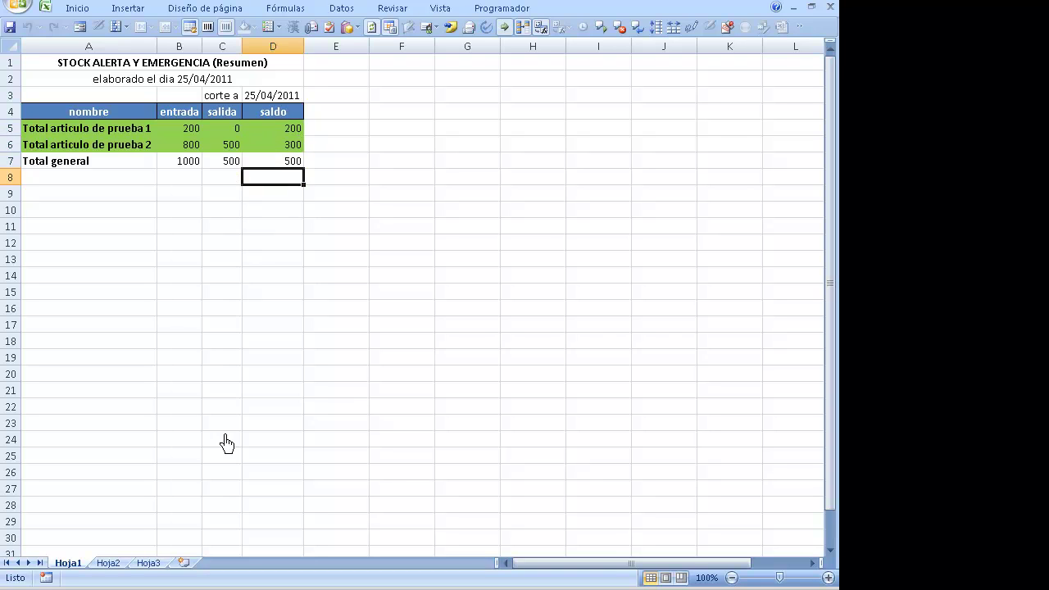
key("Up")
key("Up")
key("Up")
key("Up")
key("Up")
key("Up")
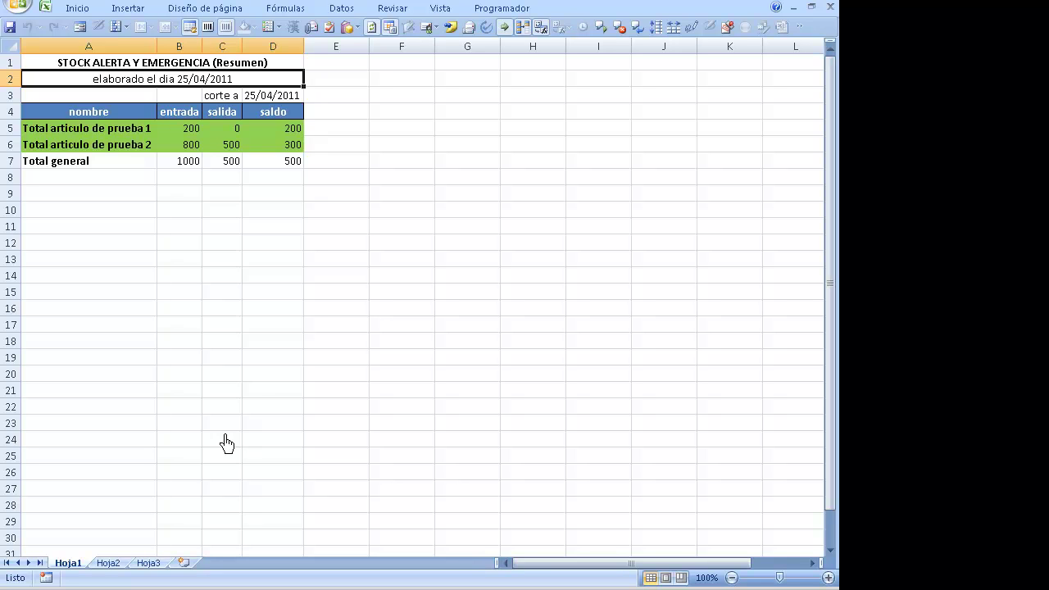
- Close Libro9 without saving and bring back the TOMAK-302 main menu
key("ctrl+w")
key("Tab")
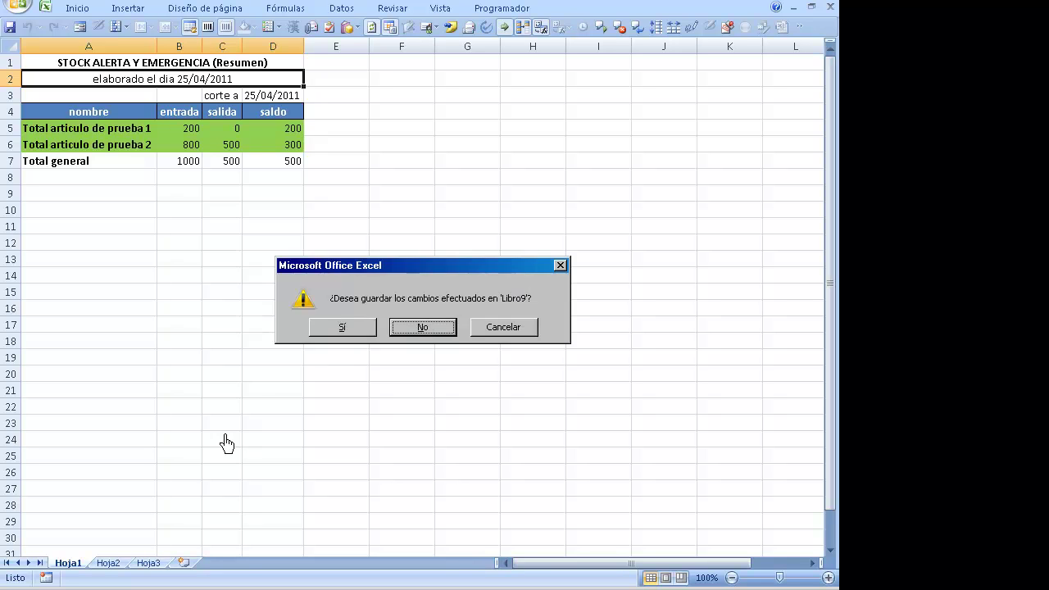
key("Return")
left_click(196, 346)
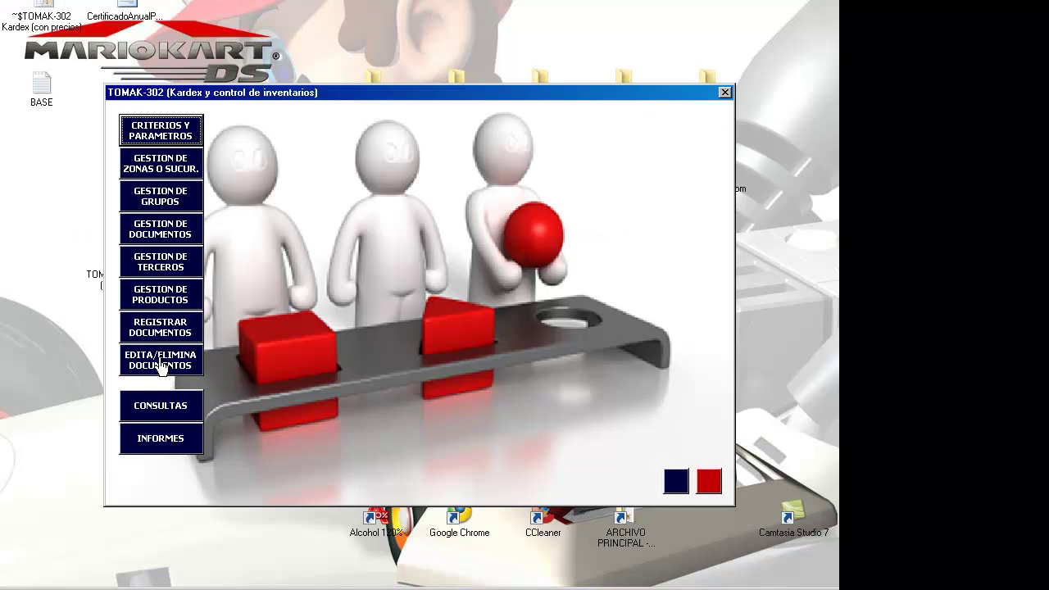
- Record and save an FV exit of 299 units of articulo de prueba 2 with details 'xx'
left_click(160, 334)
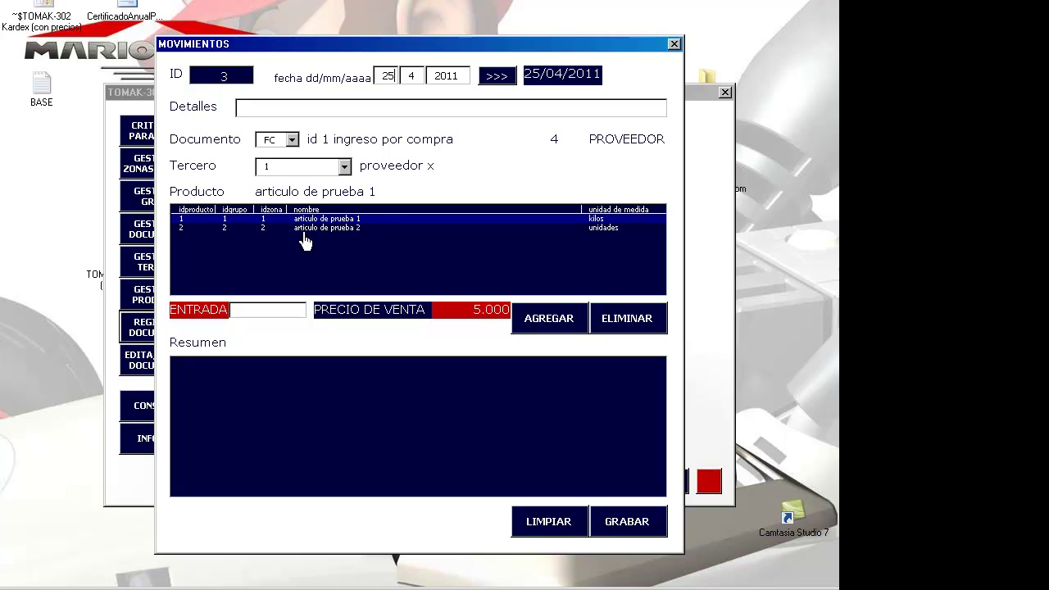
left_click(305, 229)
left_click(290, 140)
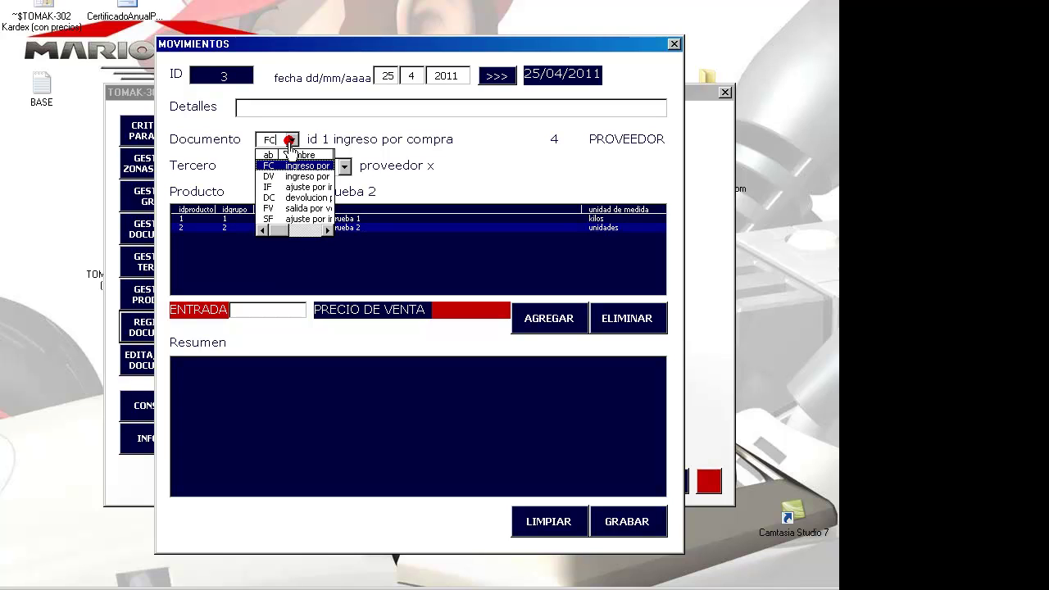
left_click(293, 211)
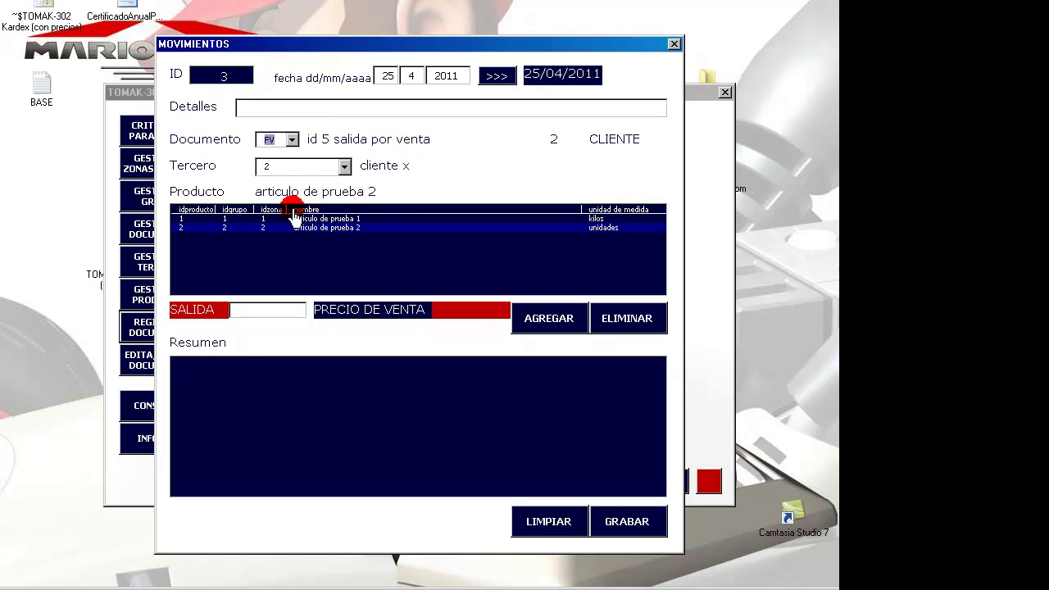
left_click(298, 114)
type("xxx")
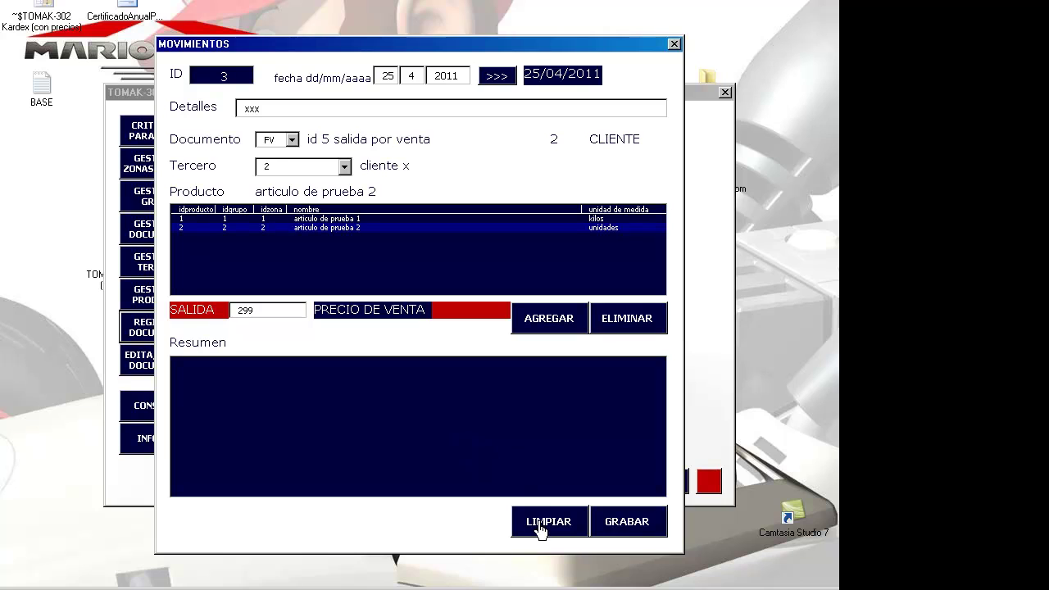
left_click(574, 315)
left_click(615, 522)
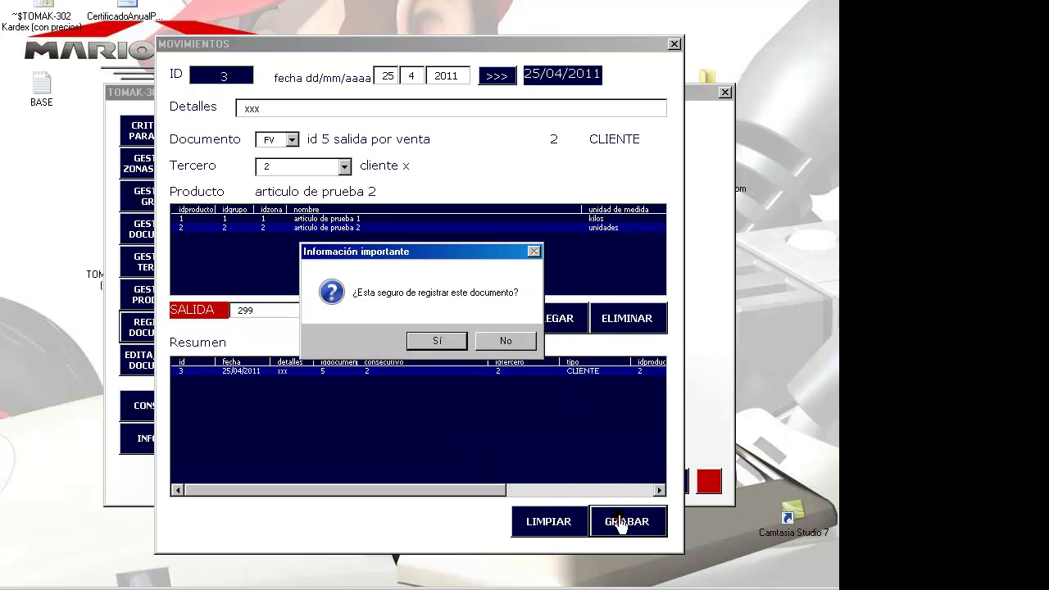
left_click(430, 343)
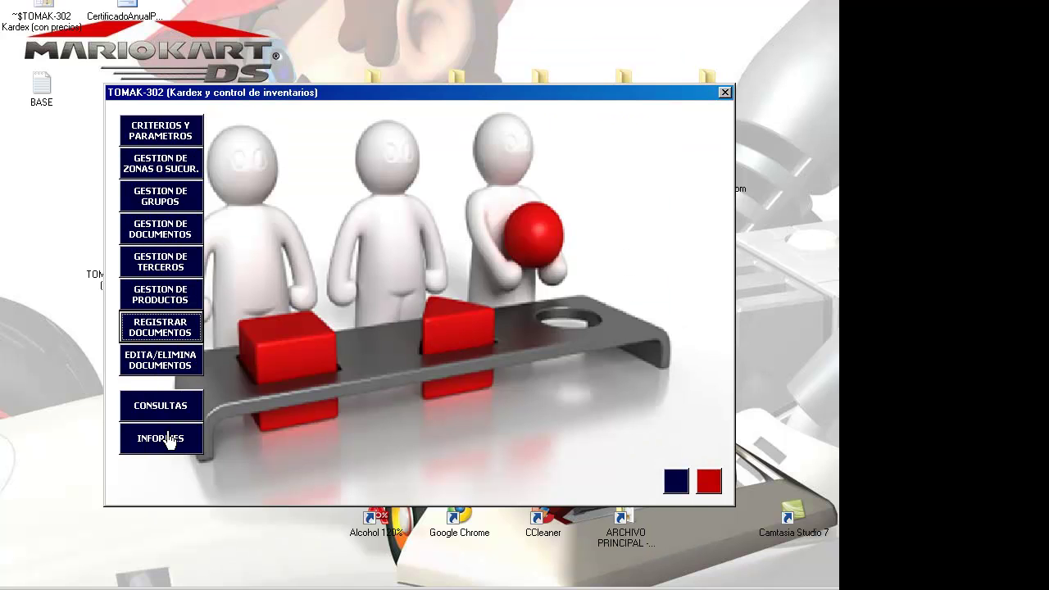
- Export the STOCK ALERTA Y EMERGENCIA report to Excel and close the kardex windows
left_click(148, 439)
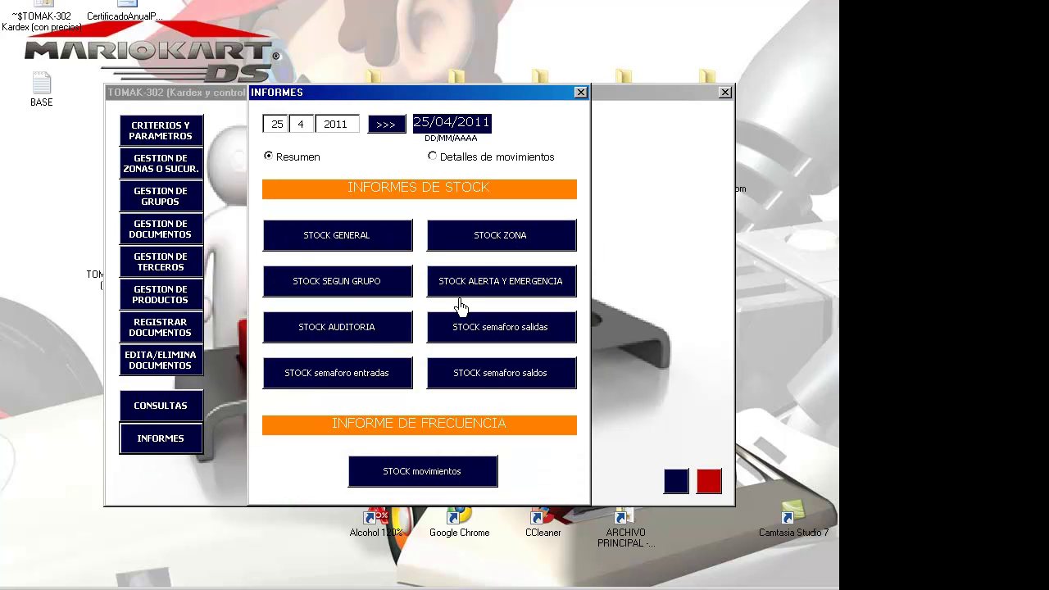
left_click(456, 283)
left_click(491, 341)
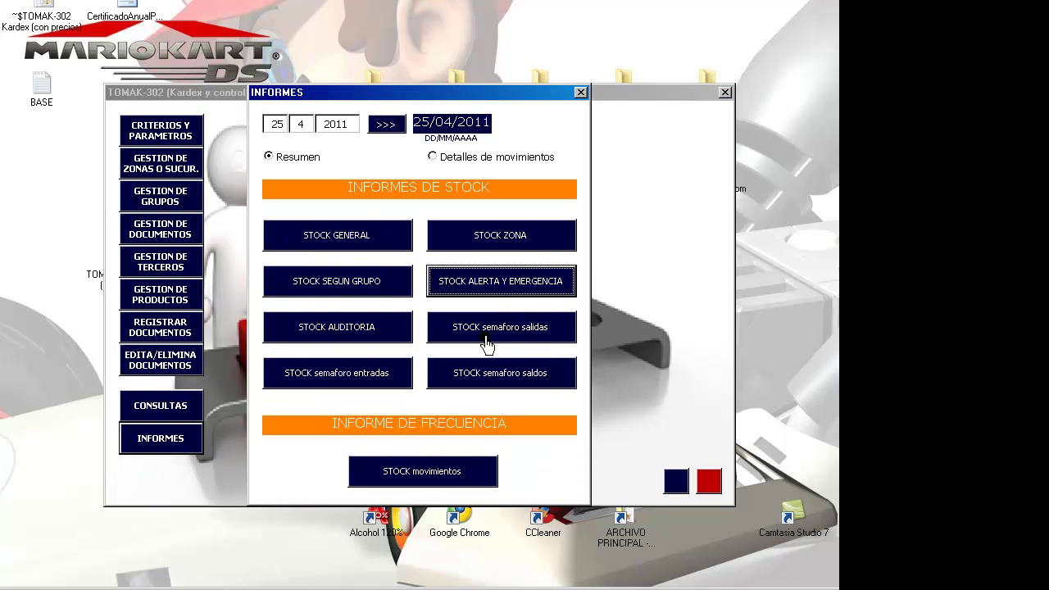
left_click(582, 93)
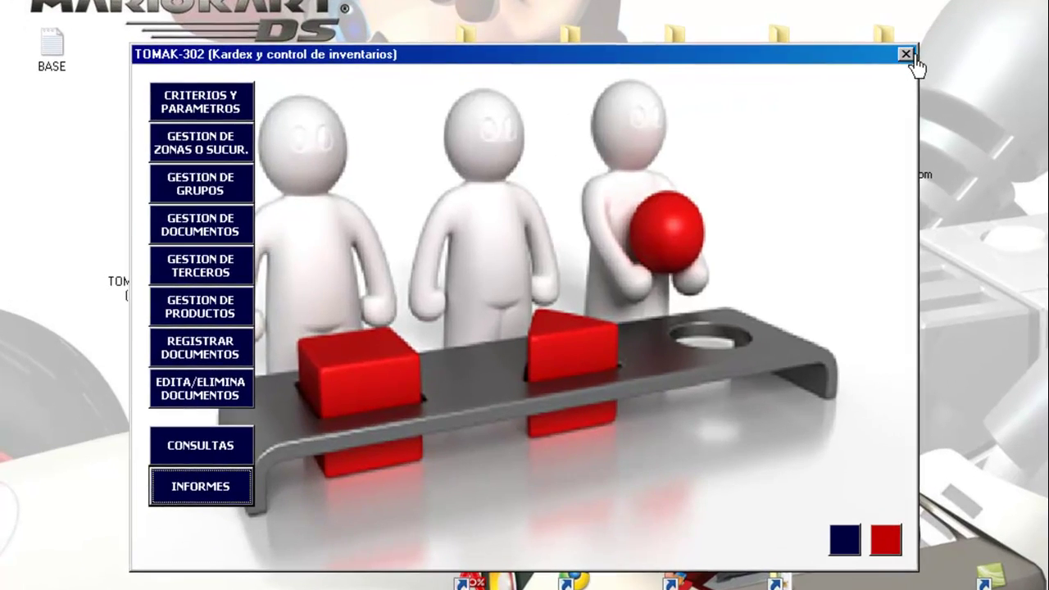
left_click(725, 92)
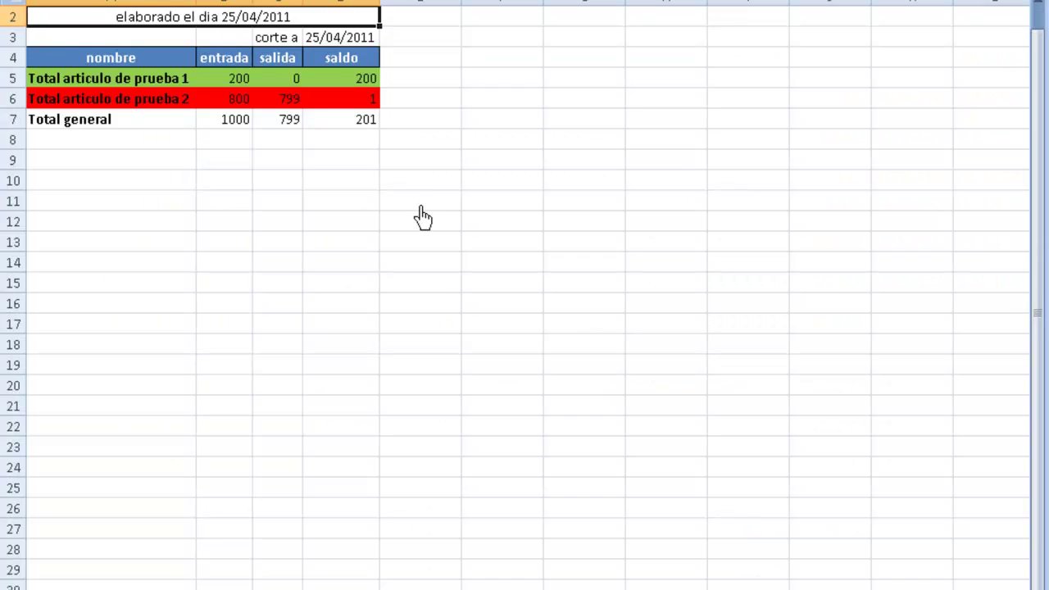
- Check articulo de prueba 2's row in the refreshed summary: 799 out, balance 1
key("Up")
key("Down")
key("Down")
key("Down")
key("Down")
key("Down")
key("Down")
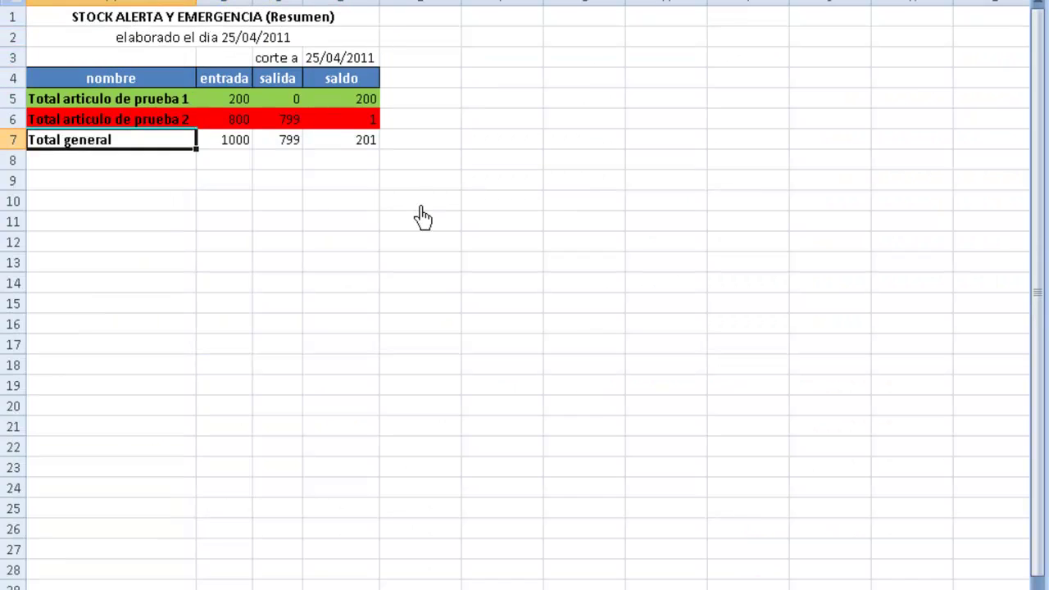
key("Up")
key("shift+Right")
key("shift+Right")
key("shift+Right")
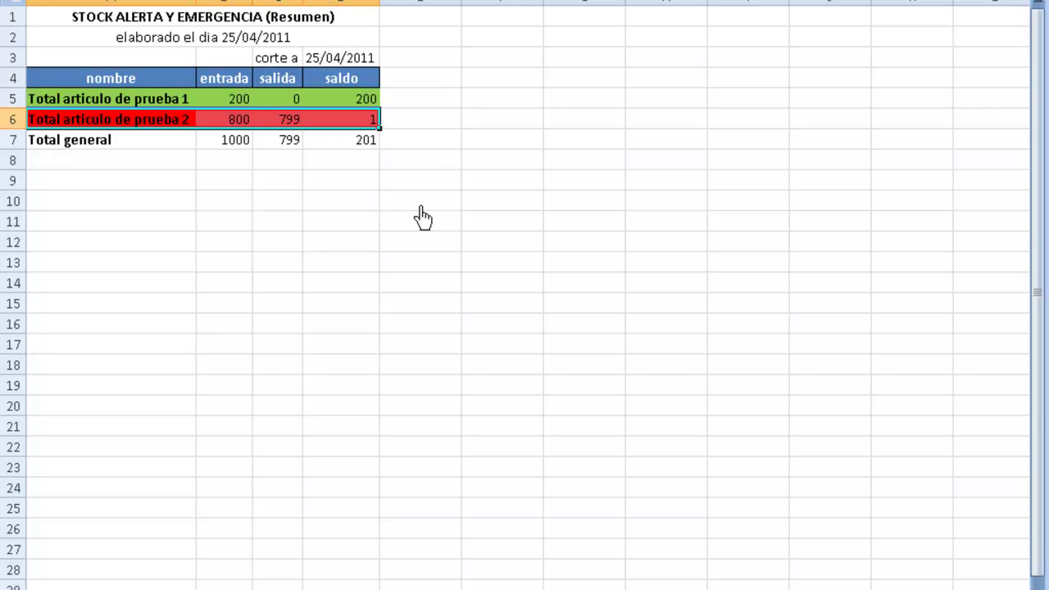
key("Left")
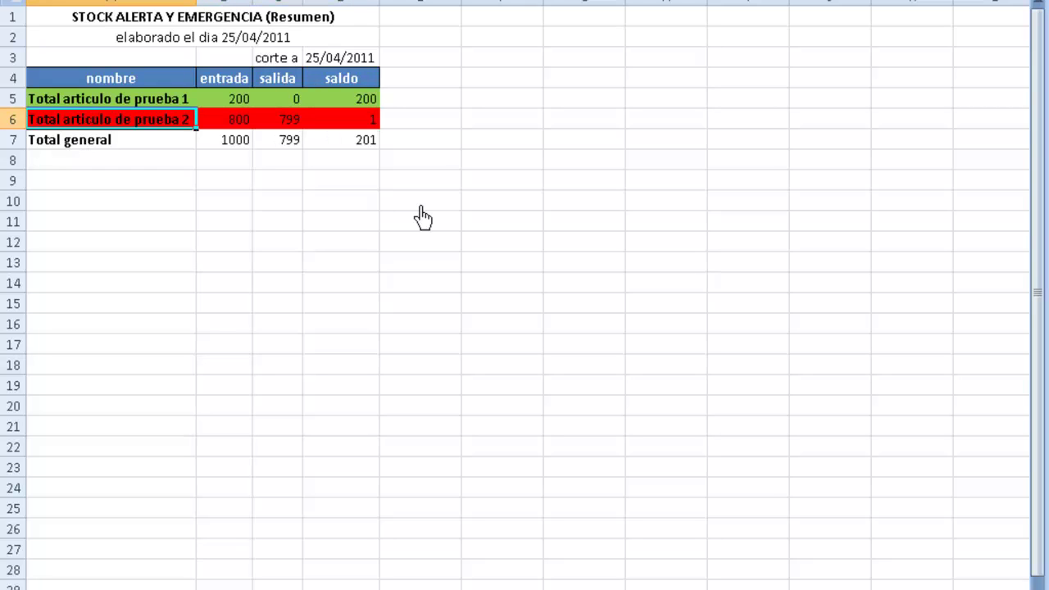
key("Right")
key("Right")
key("Right")
key("Left")
key("Left")
key("Left")
key("Right")
key("Right")
key("Right")
key("Right")
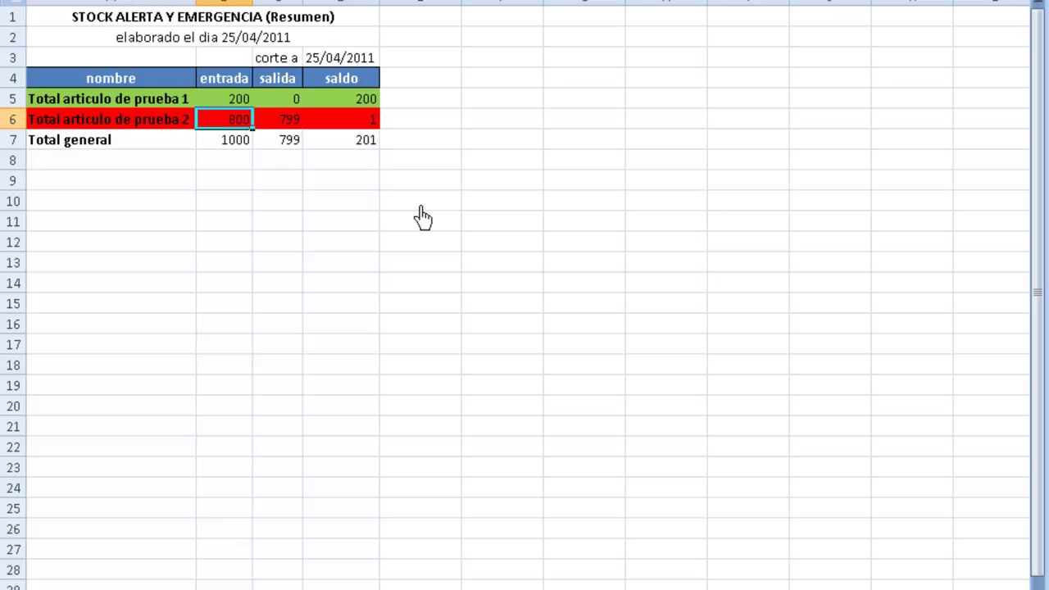
key("Left")
key("Left")
key("Left")
key("Left")
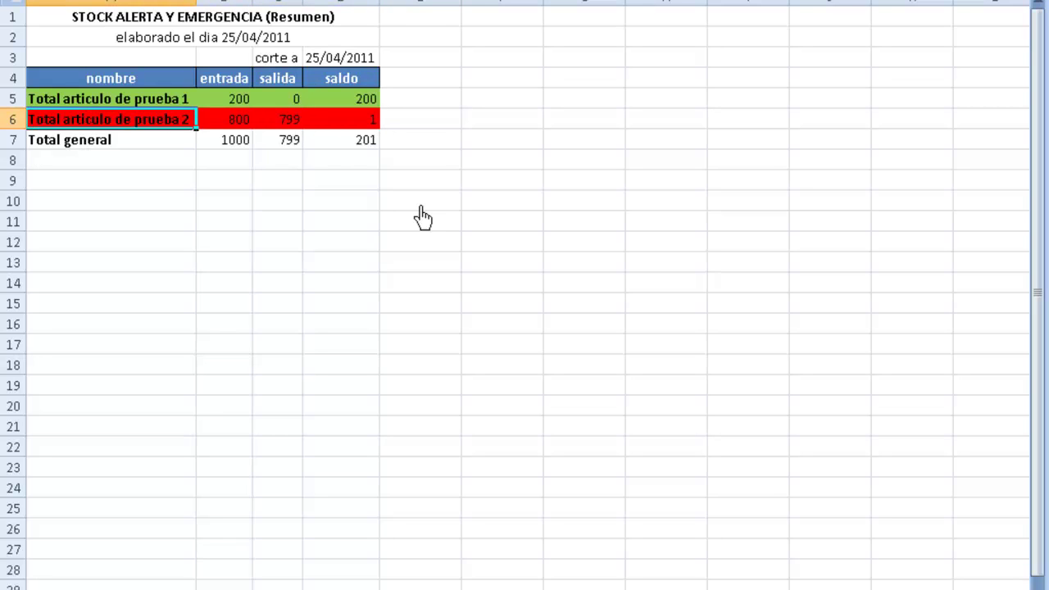
key("Right")
key("Right")
key("Right")
key("Right")
key("Left")
key("Left")
key("Left")
key("Left")
key("Up")
key("Up")
key("Up")
key("Up")
key("Up")
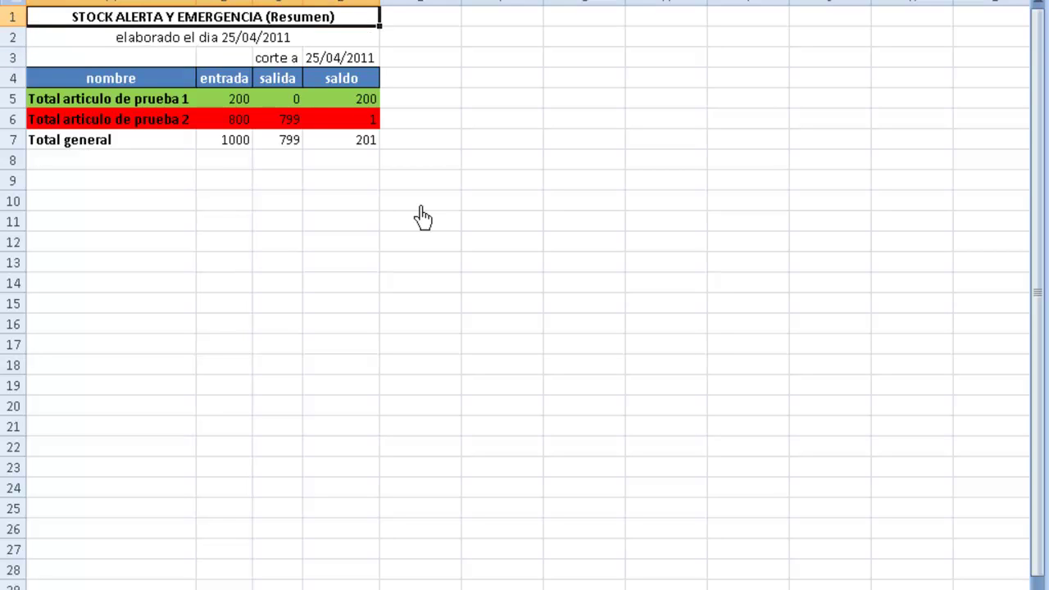
- Close the report workbook without saving and reopen the TOMAK-302 main menu
key("alt+F4")
key("Right")
key("Return")
left_click(256, 364)
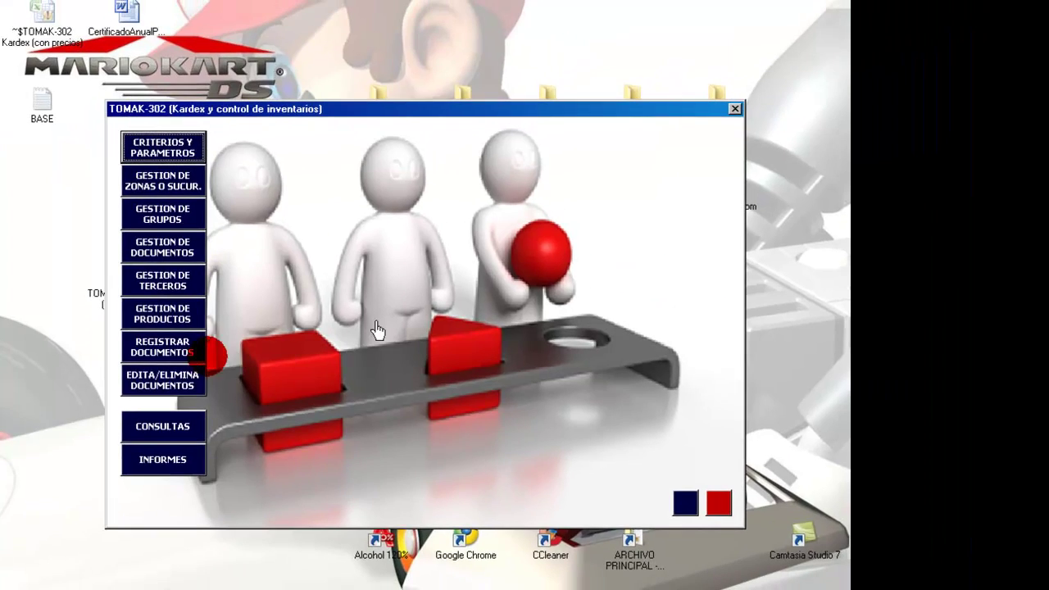
left_click(174, 312)
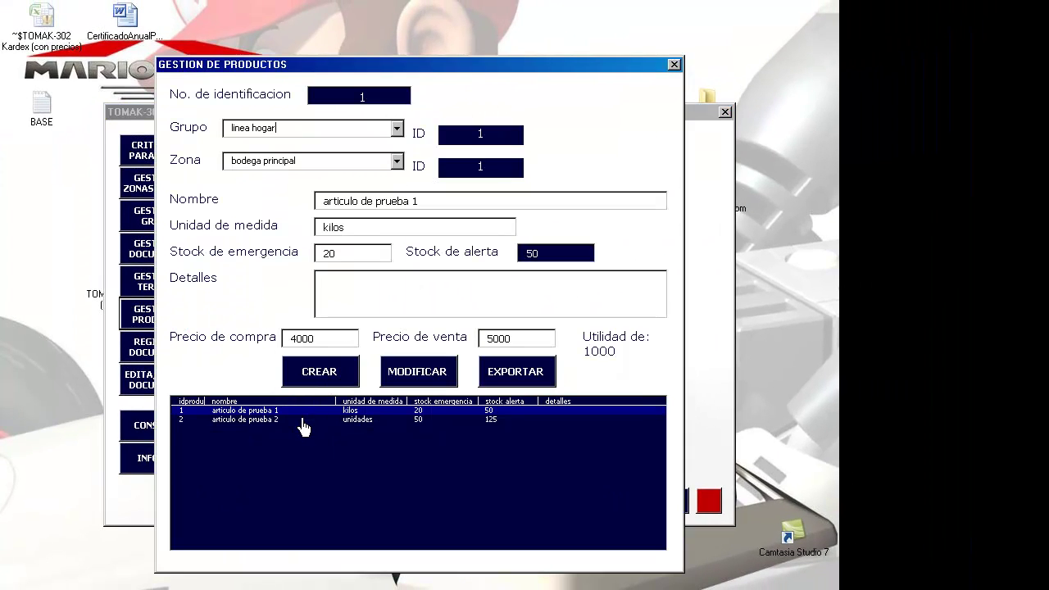
left_click(301, 420)
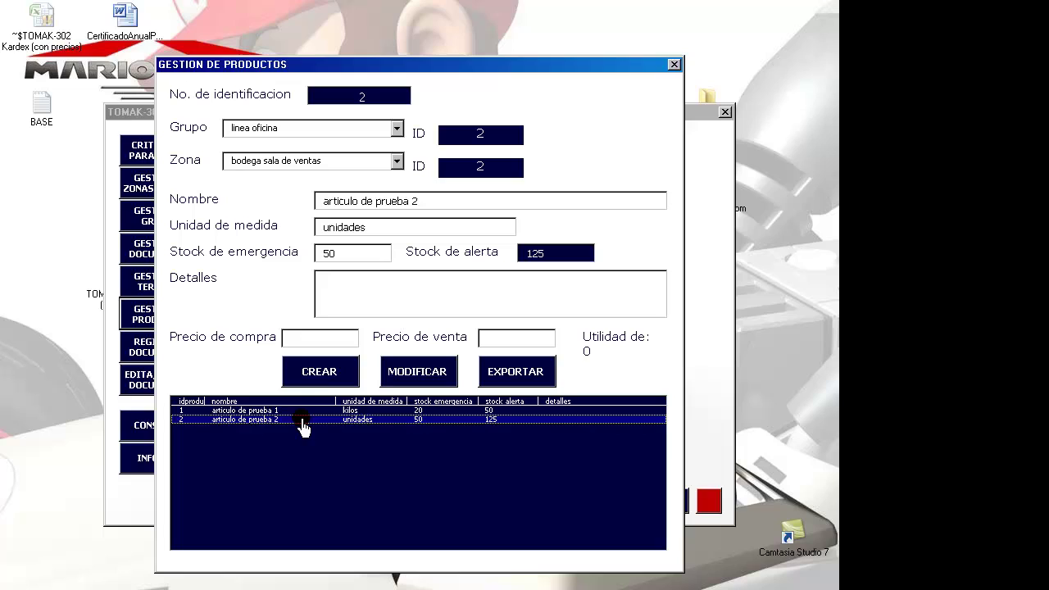
left_click(352, 261)
double_click(323, 258)
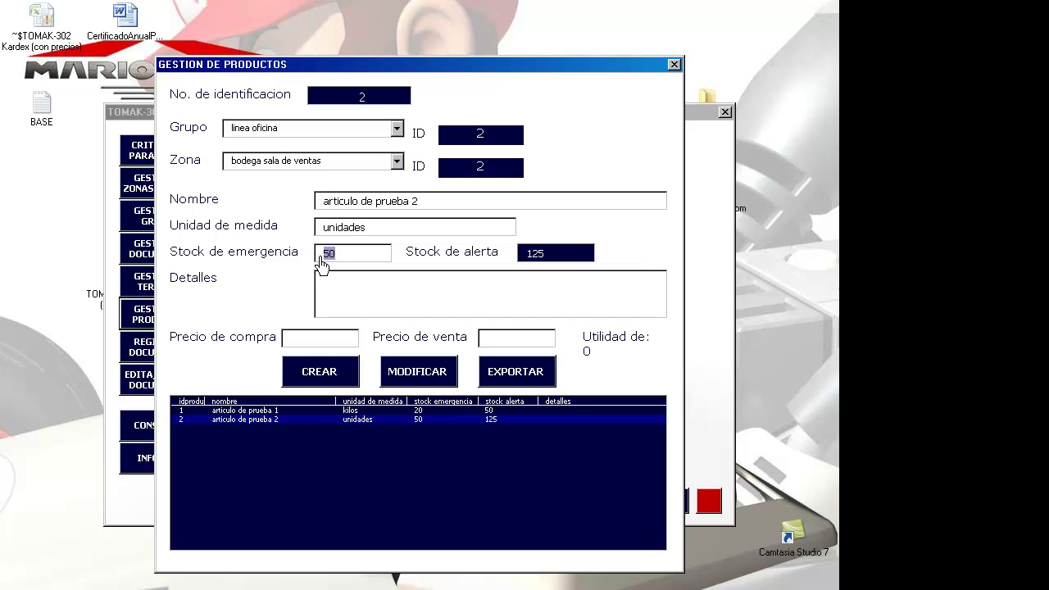
left_click(347, 255)
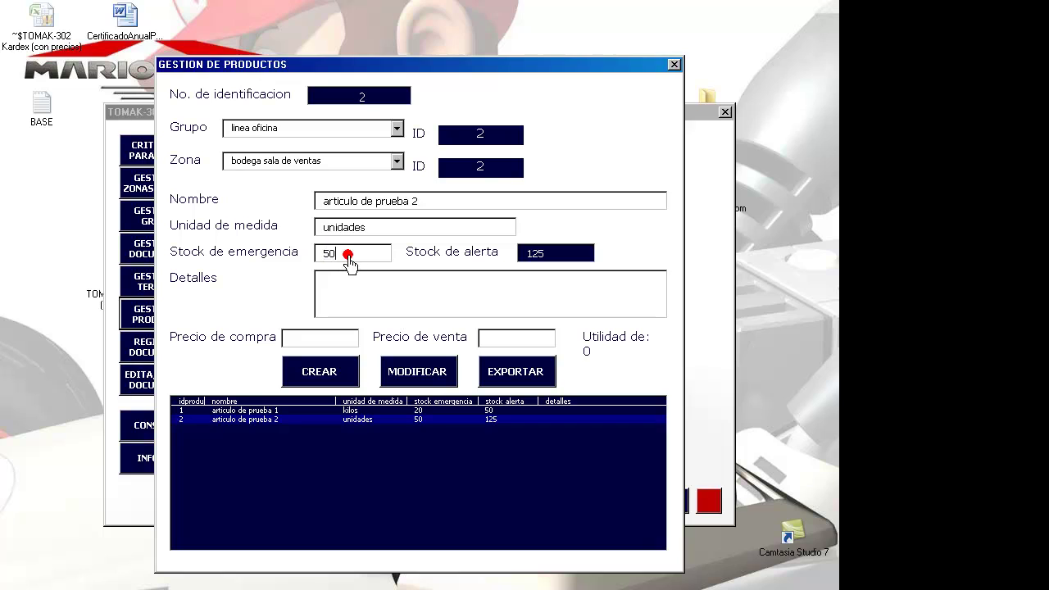
left_click(525, 256)
double_click(345, 258)
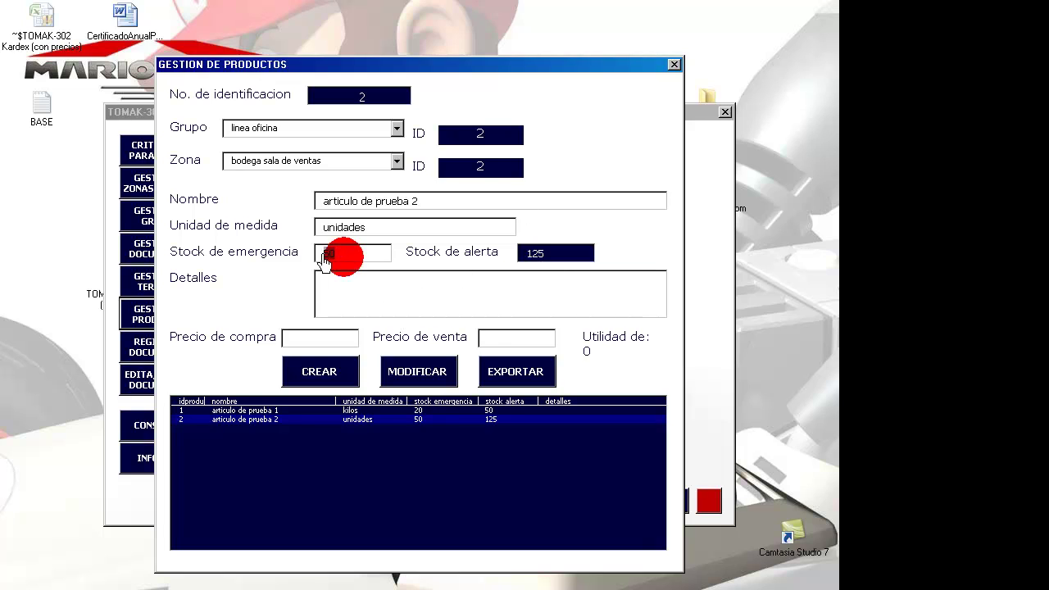
- Record and save an FC entry of 60 units of articulo de prueba 2 with invoice details 'fra'
left_click(674, 64)
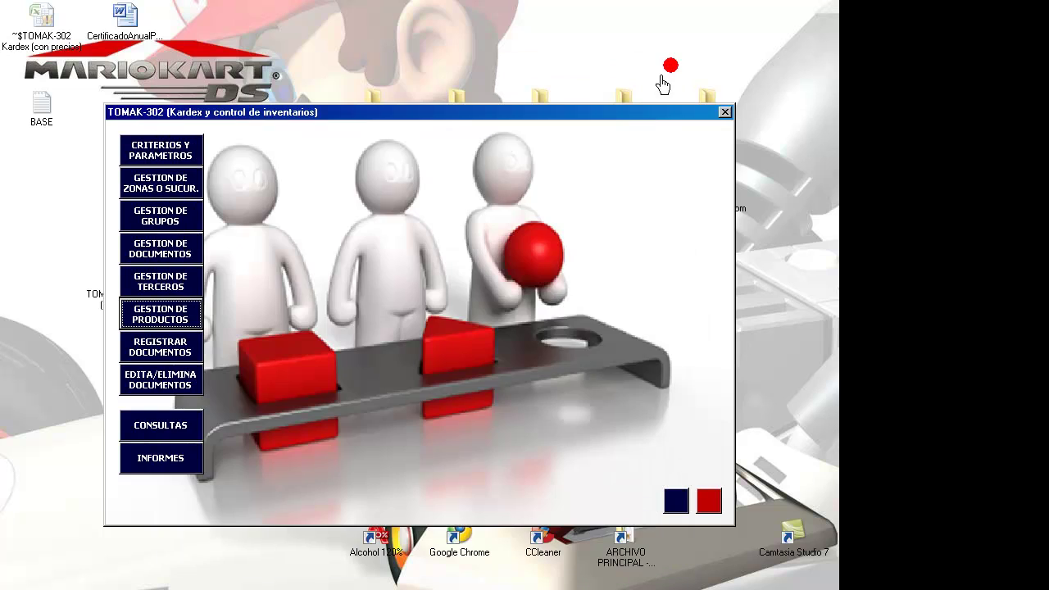
left_click(149, 350)
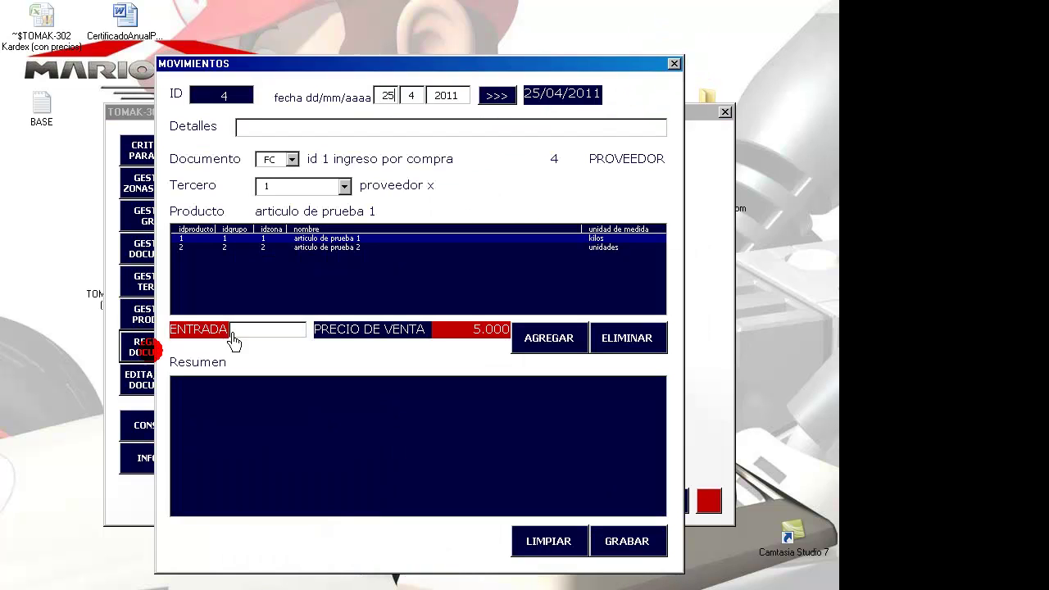
left_click(344, 129)
type("fra 876587687")
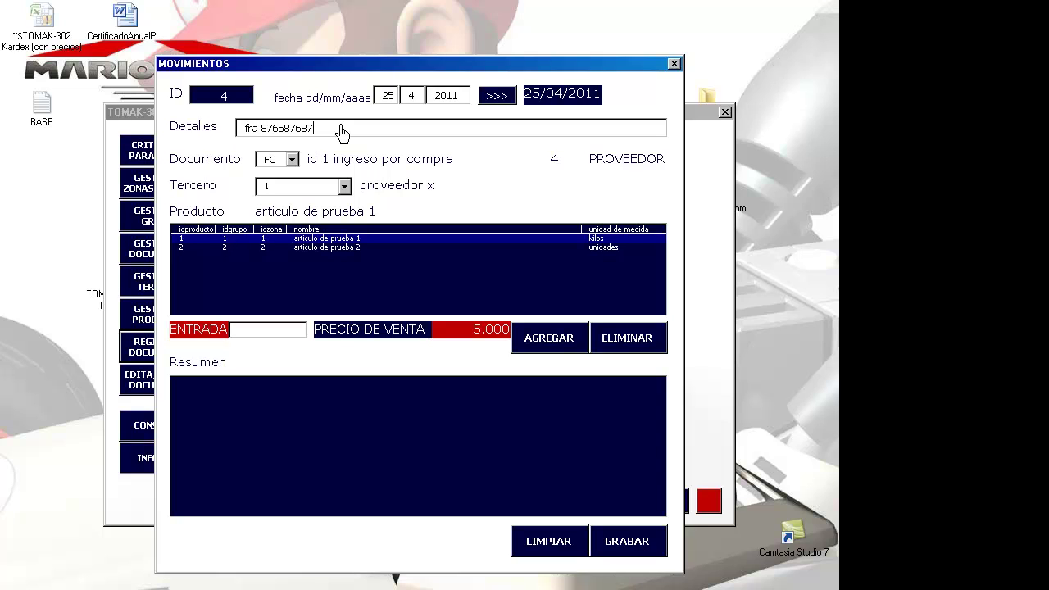
left_click(339, 248)
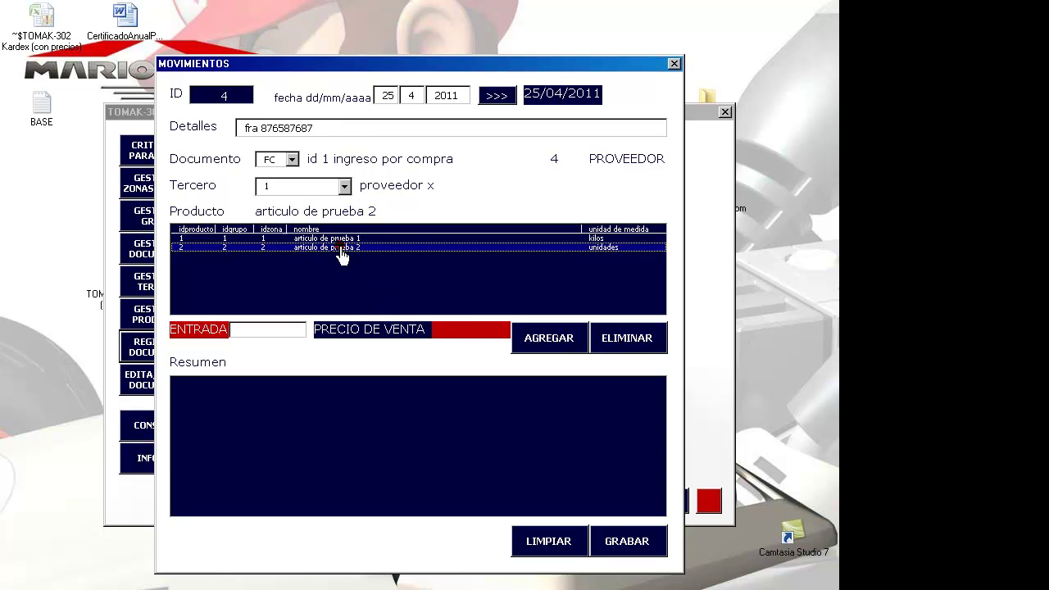
left_click(304, 331)
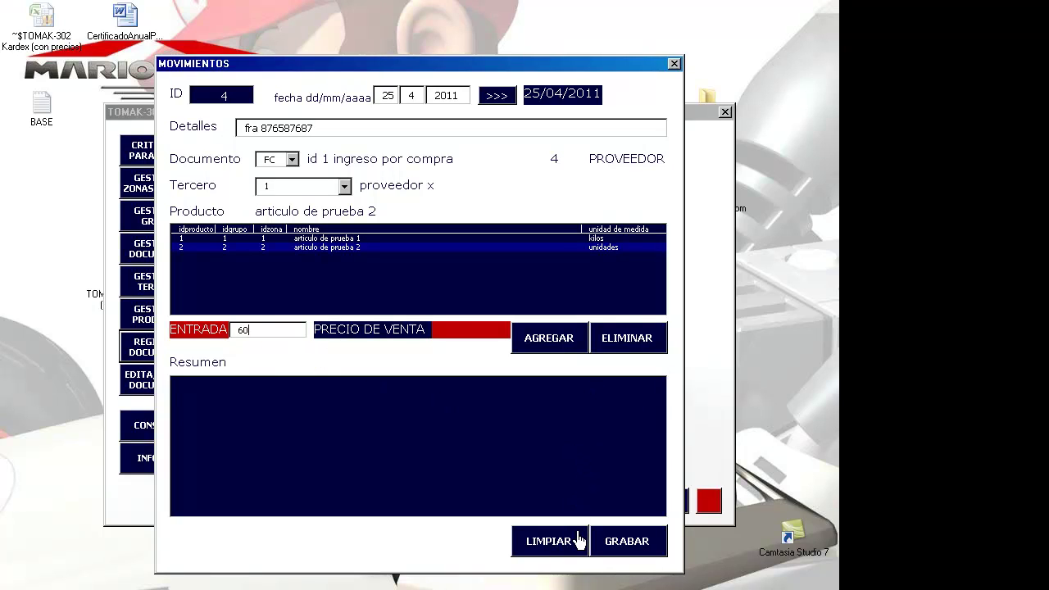
left_click(546, 345)
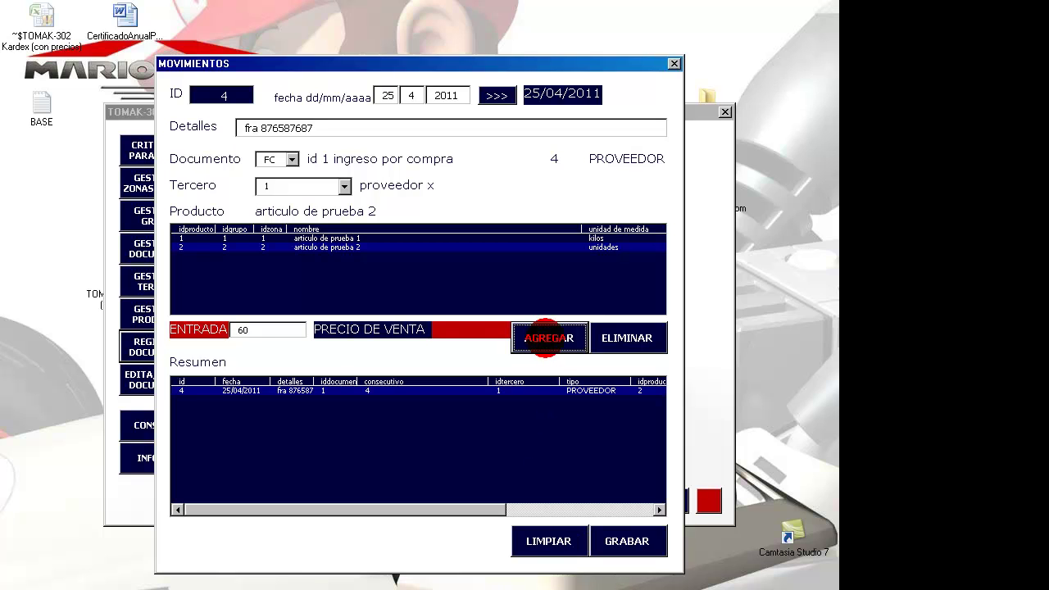
left_click(618, 541)
- Confirm the saved entry and export a fresh STOCK ALERTA Y EMERGENCIA report to Excel
key("Return")
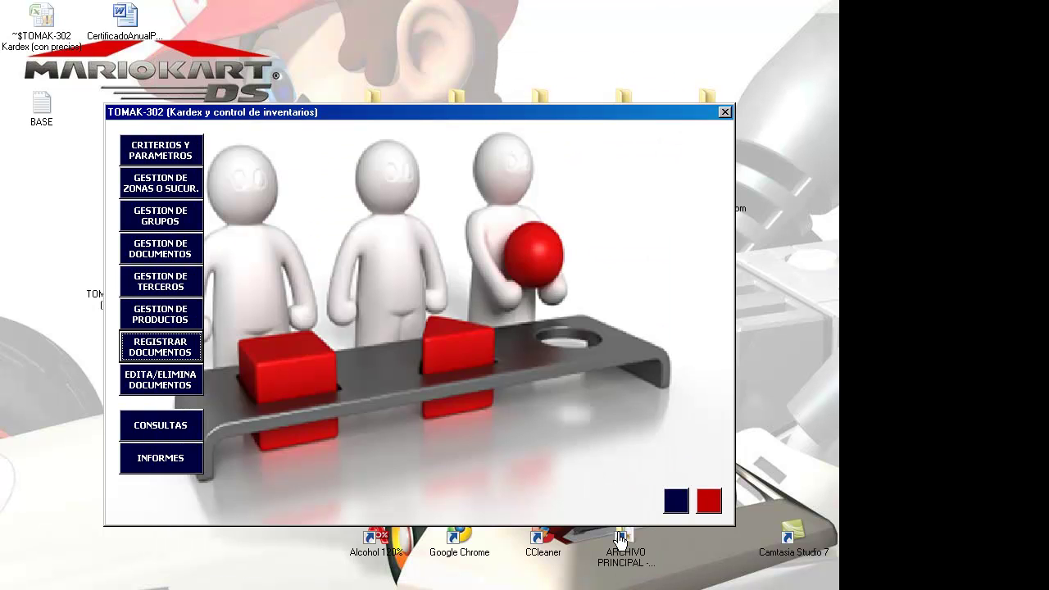
left_click(175, 461)
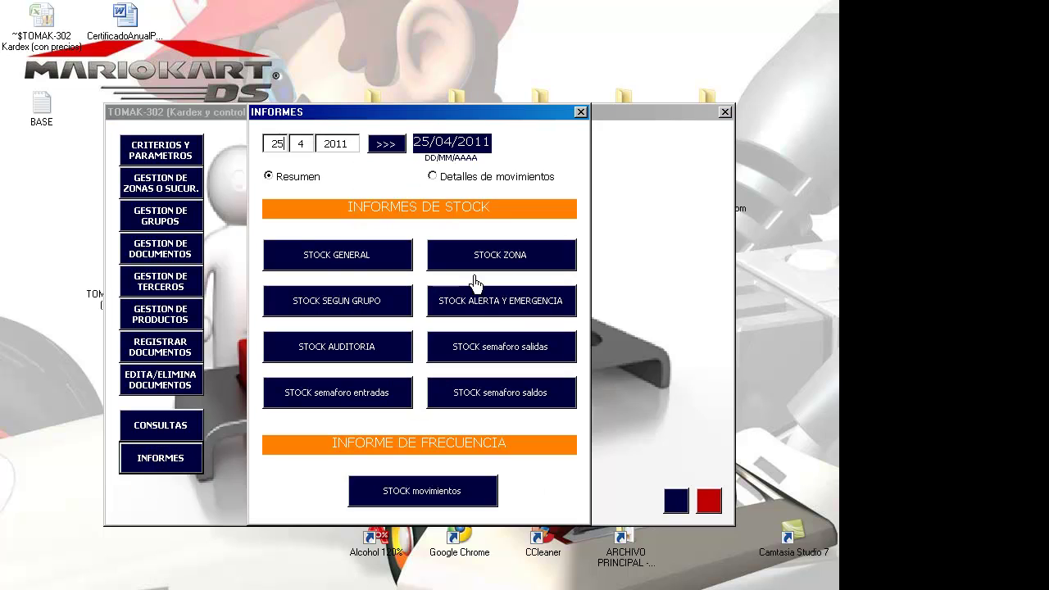
left_click(475, 305)
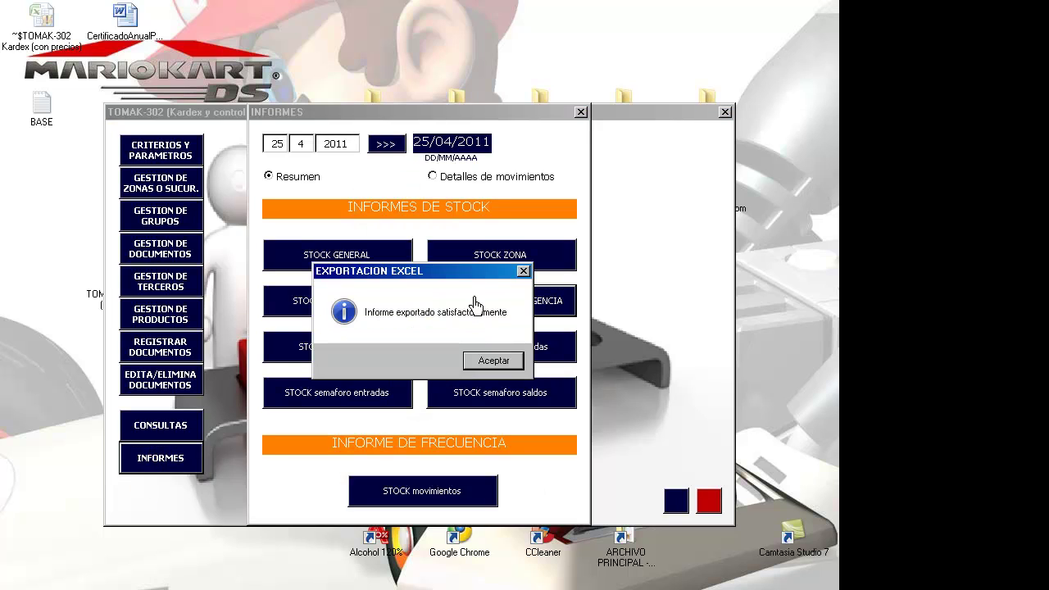
left_click(490, 361)
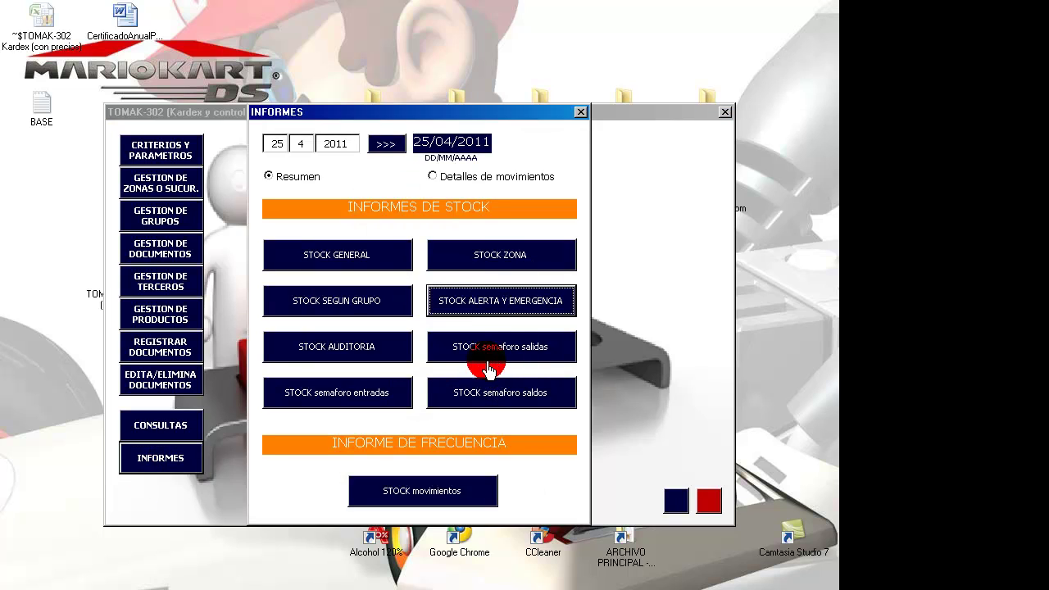
key("Escape")
key("Escape")
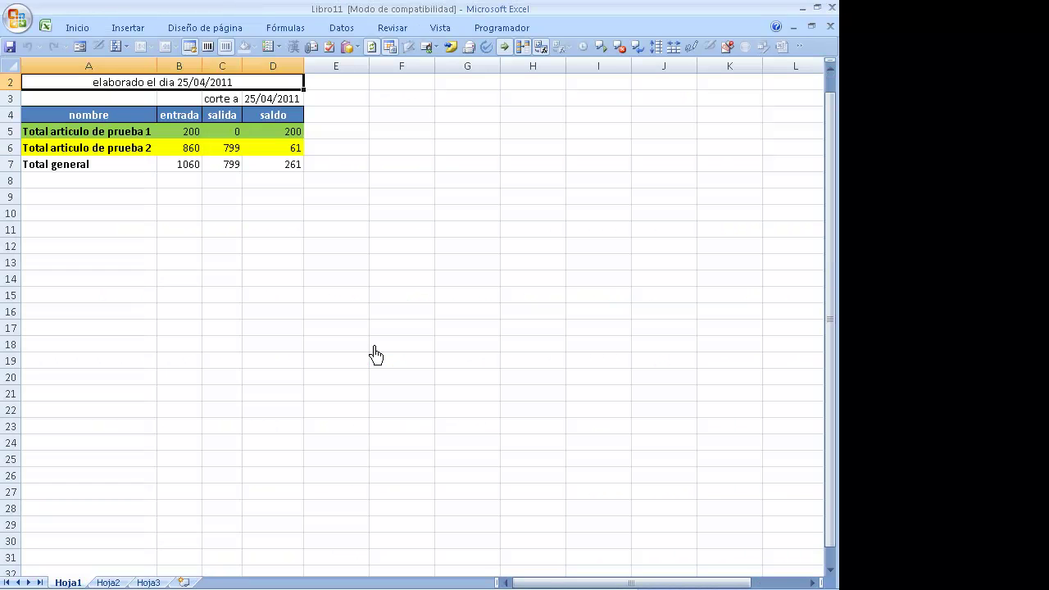
- Check articulo de prueba 2's figures: 860 in, 799 out, balance 61
key("Down")
key("Down")
key("Down")
key("Down")
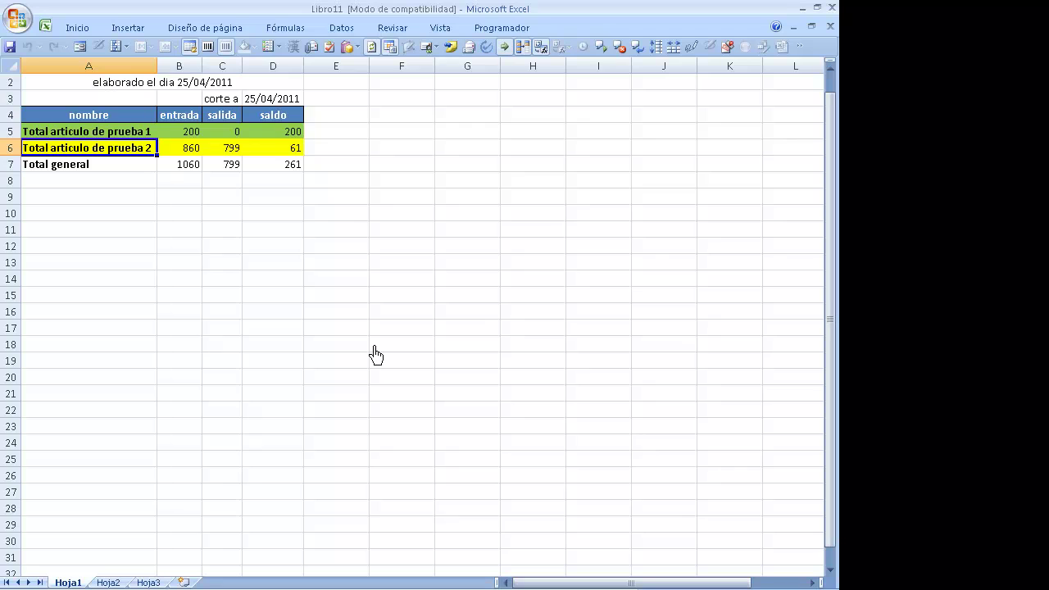
key("Down")
key("Down")
key("Up")
key("Up")
key("Right")
key("Right")
key("Right")
key("Right")
key("Left")
key("Left")
key("Left")
key("Left")
key("Right")
key("Right")
key("Right")
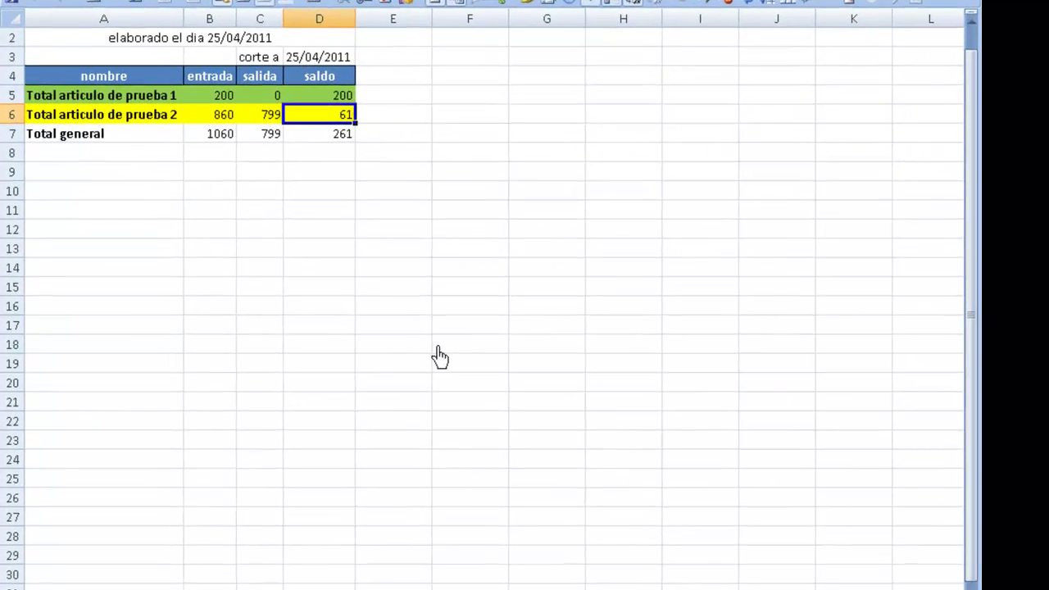
key("Down")
key("Up")
key("Up")
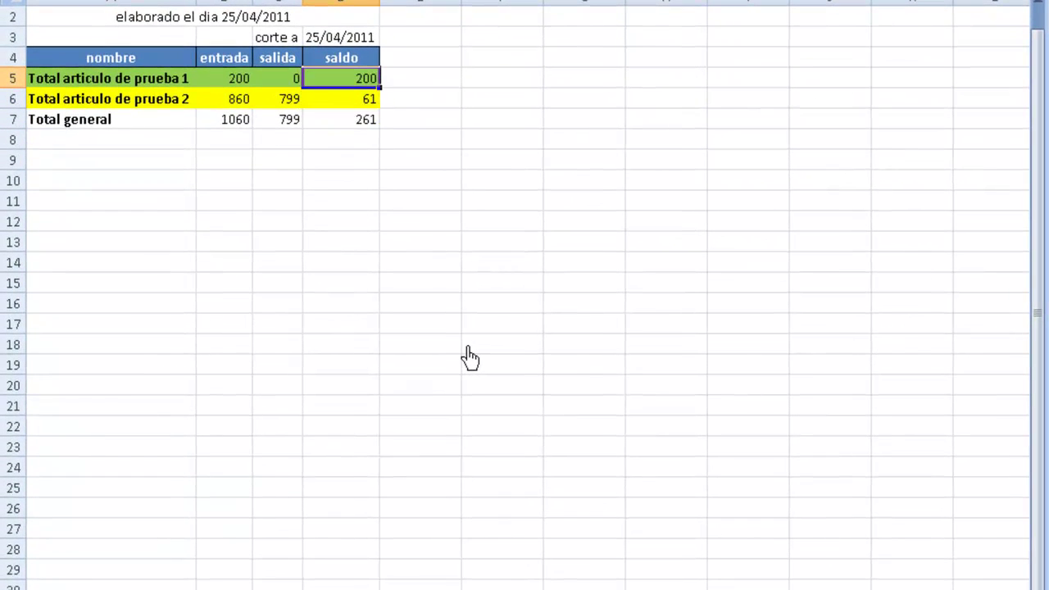
- Close the report workbooks without saving, declining changes to Libro12
key("alt+F4")
key("Right")
key("Return")
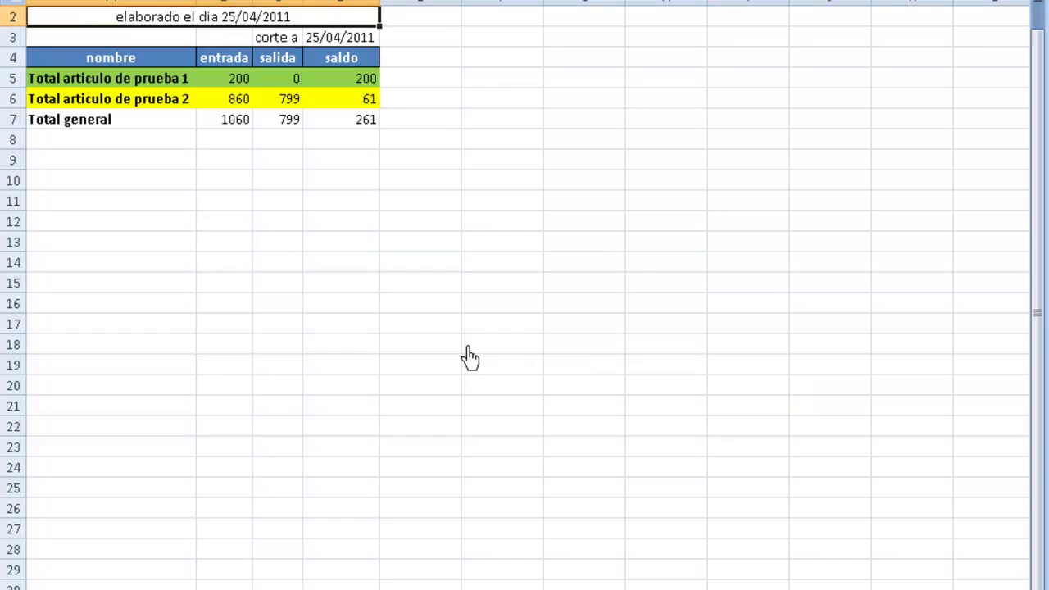
left_click(382, 327)
key("alt+F4")
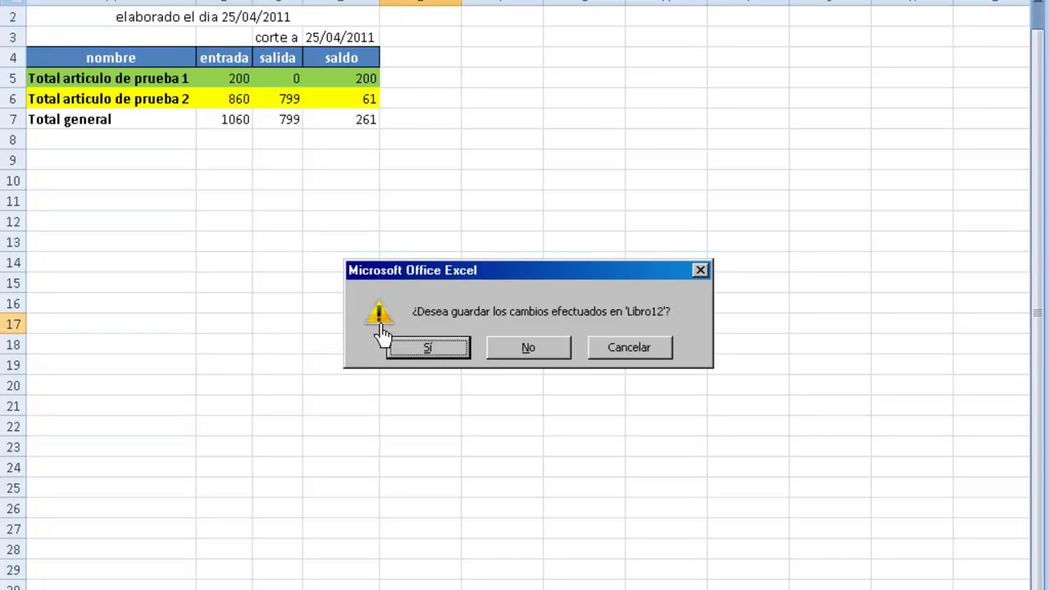
key("Right")
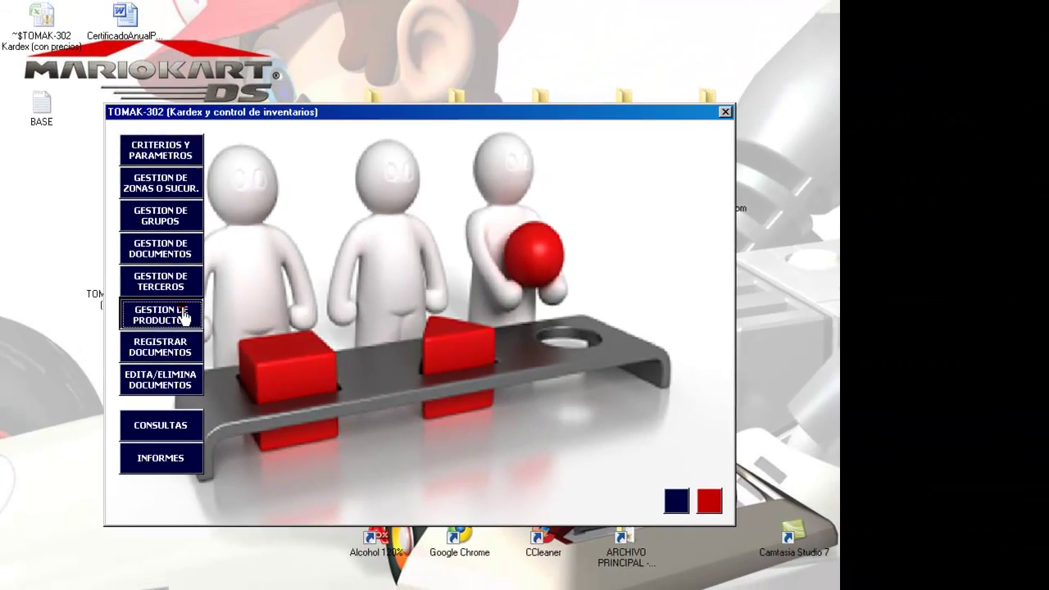
left_click(200, 306)
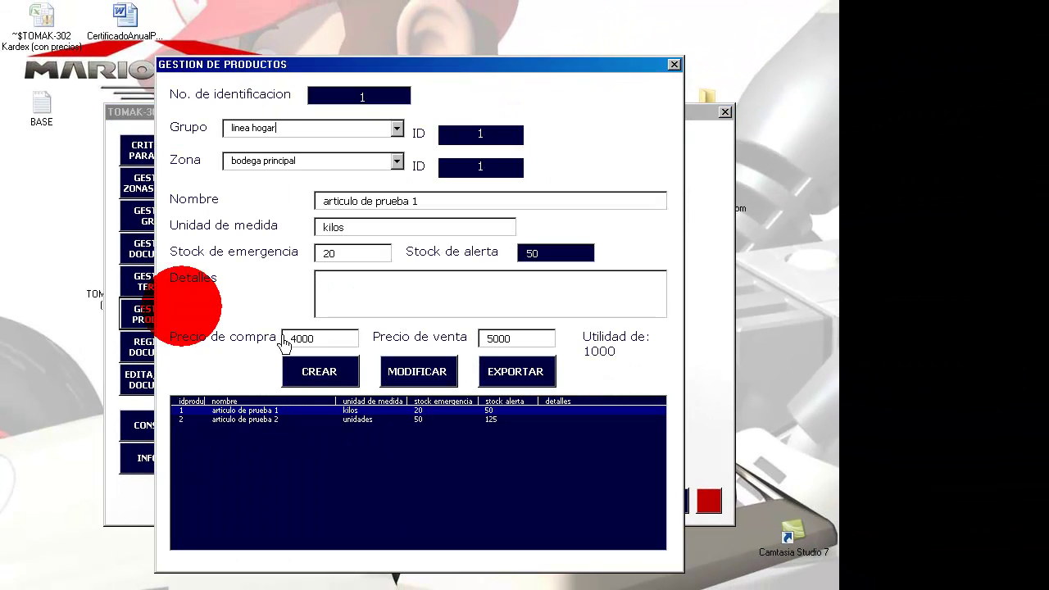
left_click(264, 420)
left_click_drag(363, 259, 323, 258)
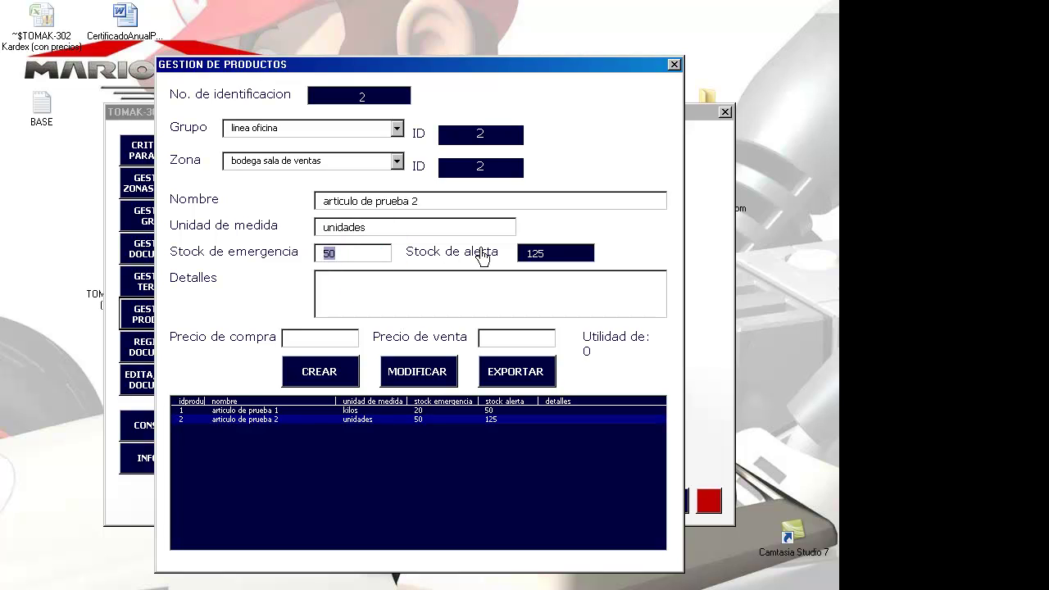
left_click(541, 259)
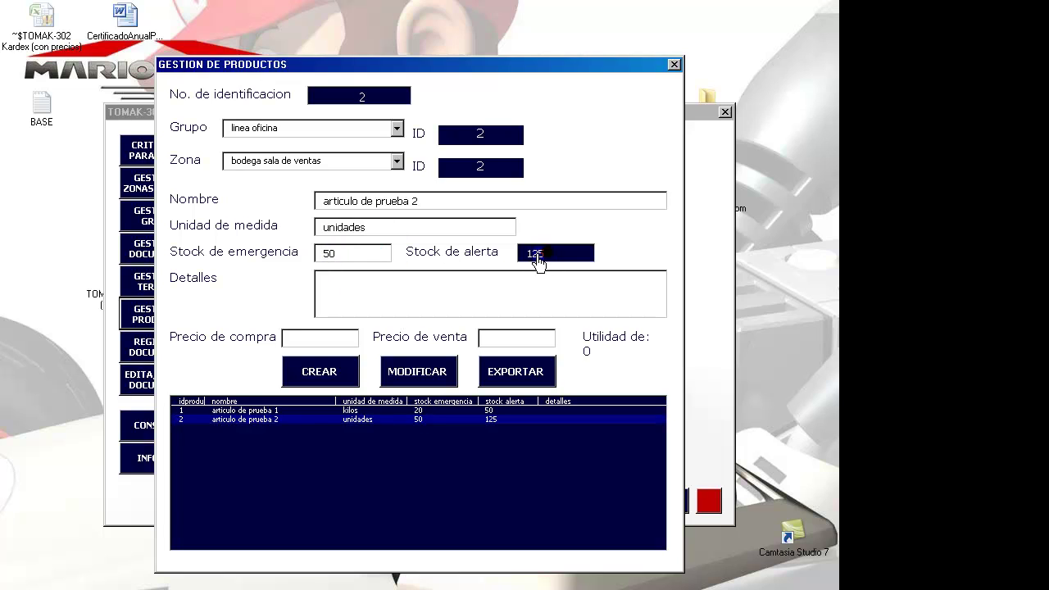
left_click(475, 302)
left_click(673, 64)
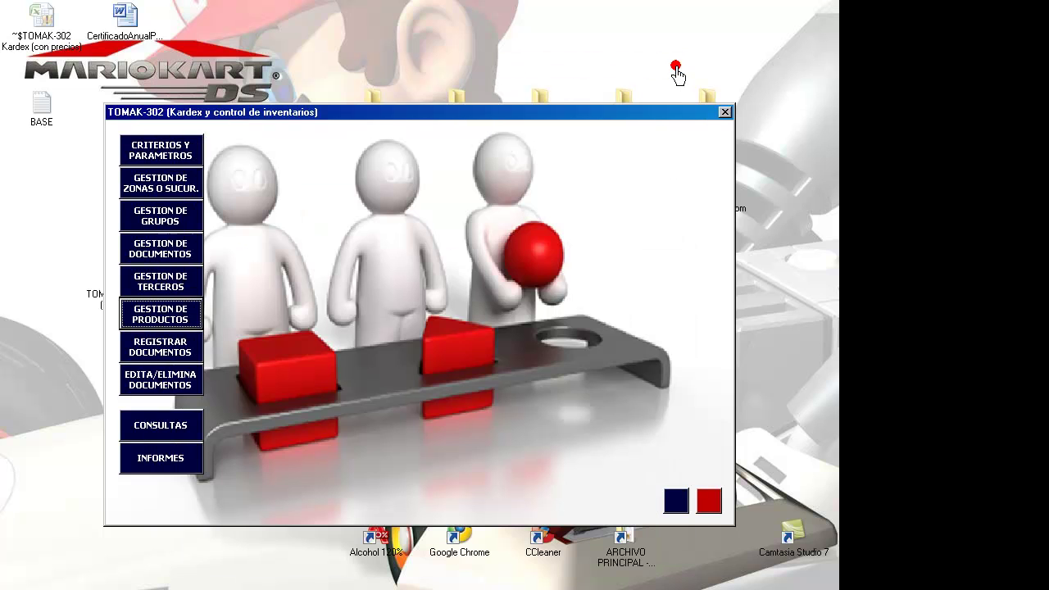
- Export the STOCK ZONA, STOCK SEGUN GRUPO and STOCK semaforo salidas reports, then close the kardex windows
left_click(140, 464)
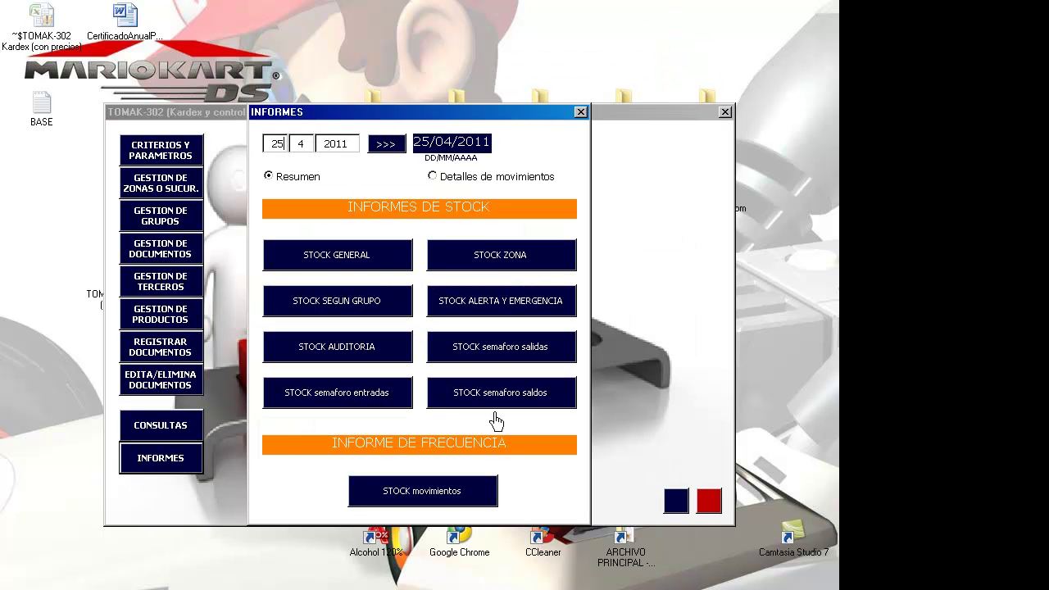
left_click(524, 257)
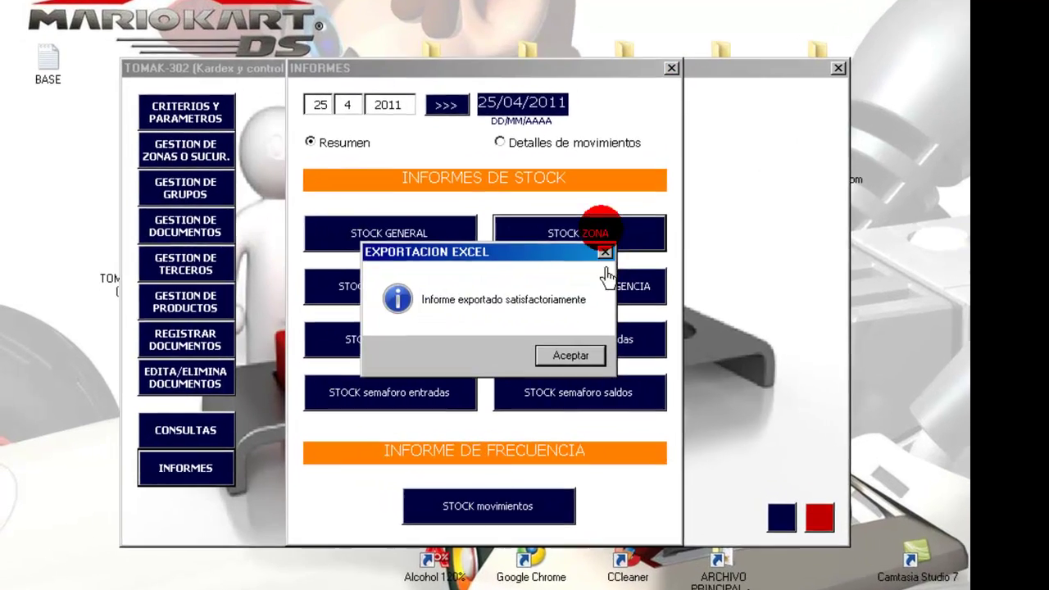
key("Return")
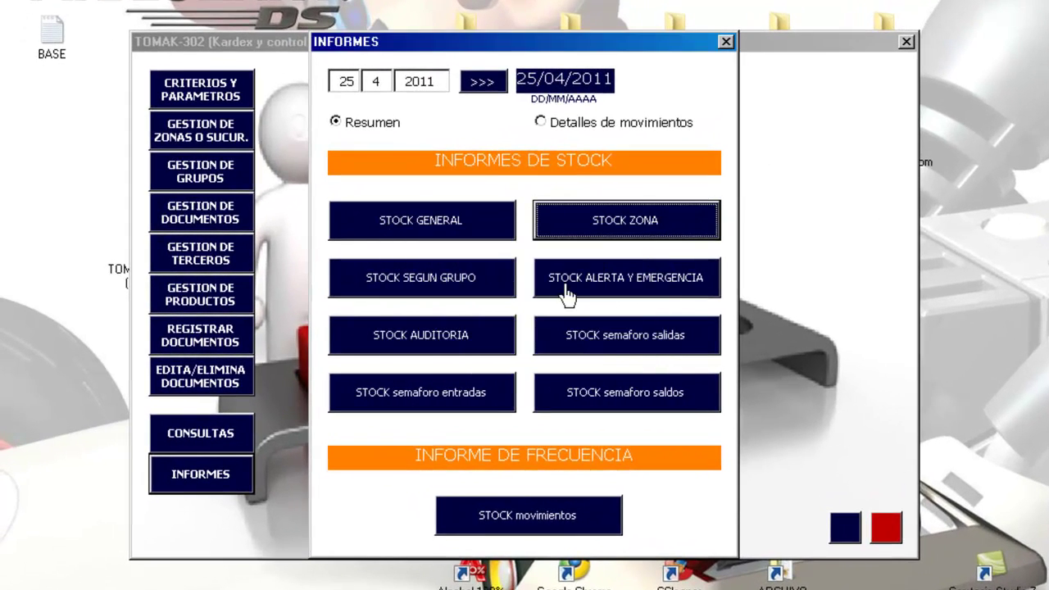
left_click(449, 282)
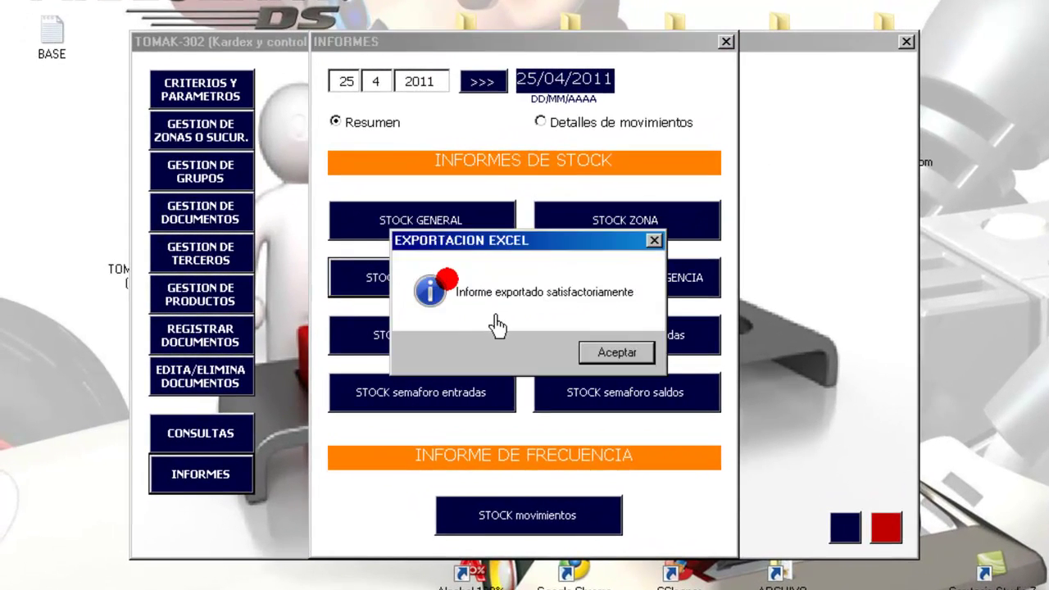
key("Return")
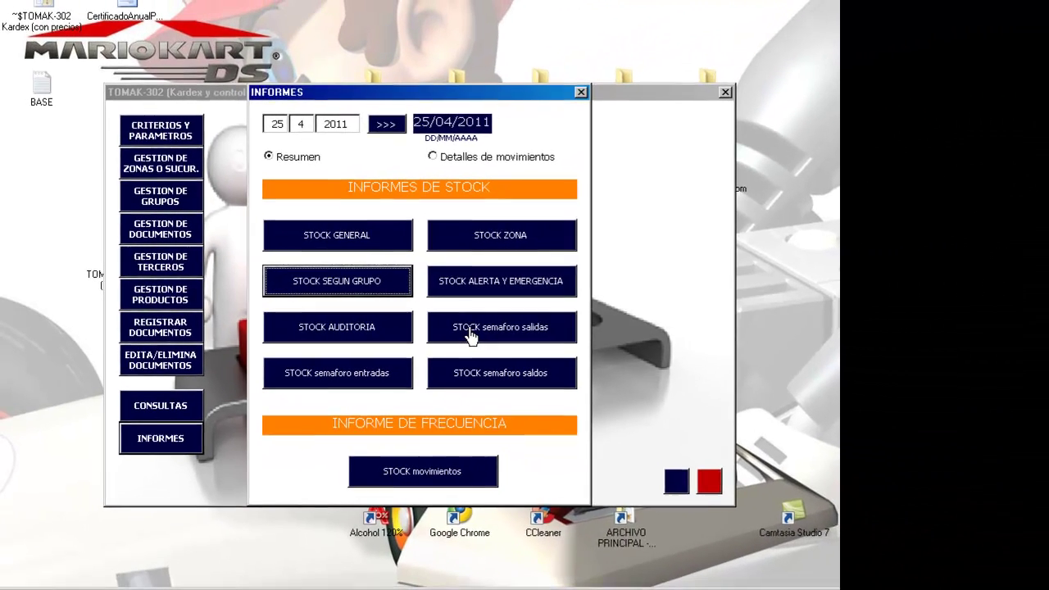
left_click(586, 341)
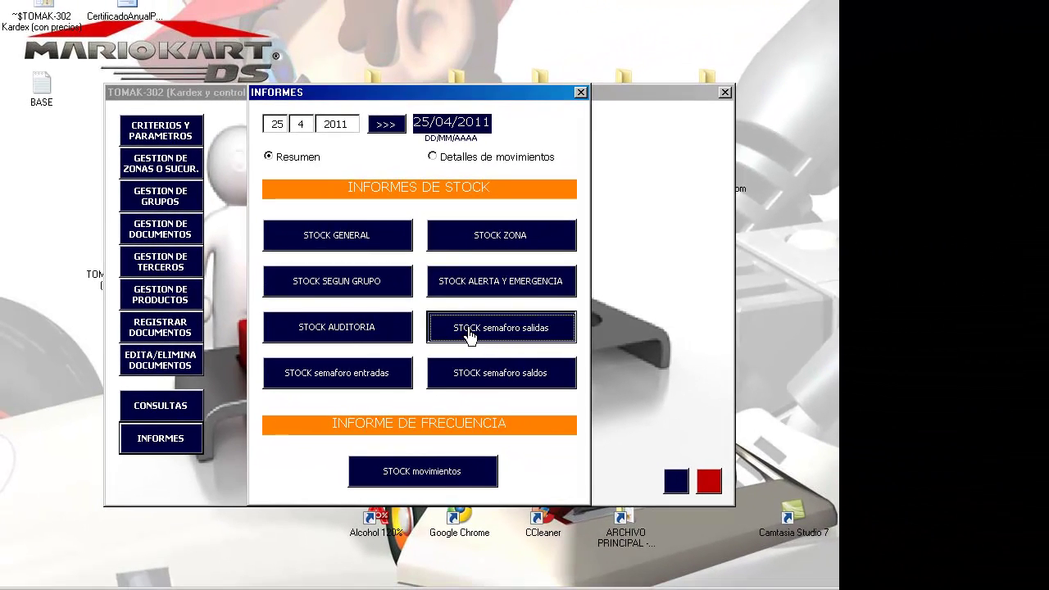
left_click(475, 342)
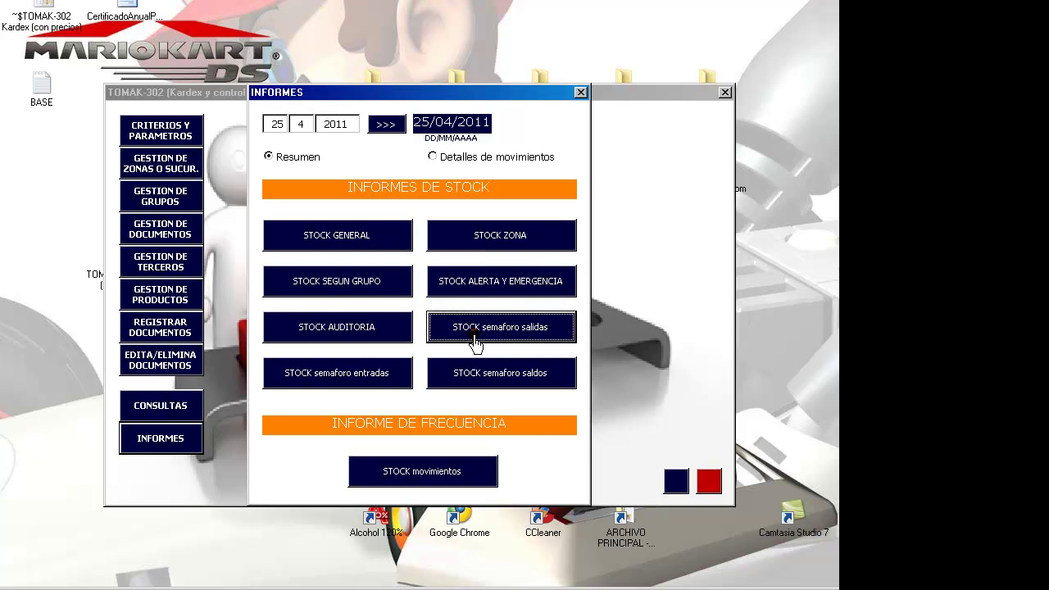
left_click(580, 92)
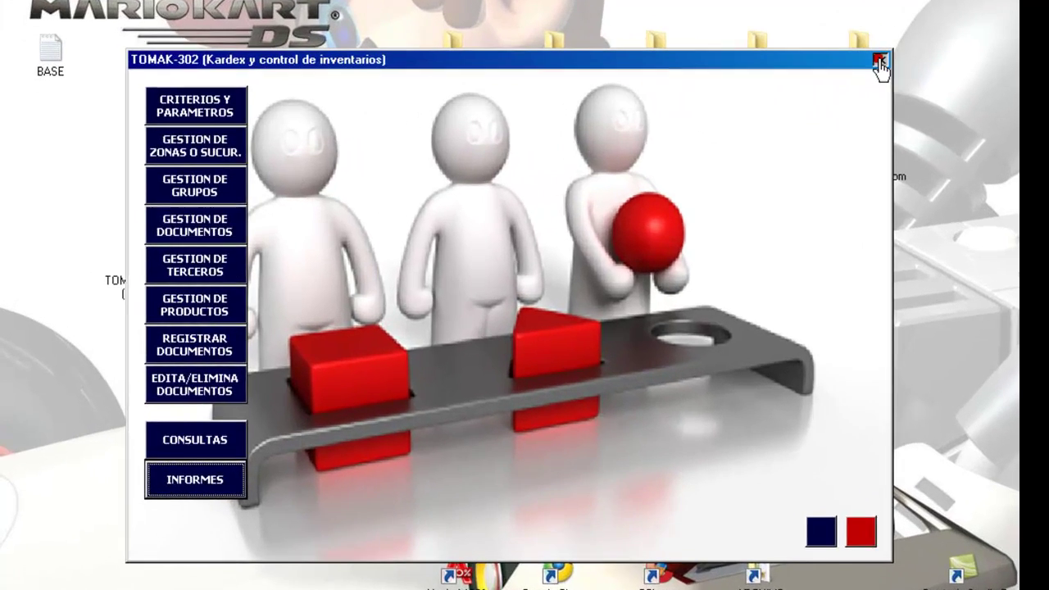
left_click(724, 92)
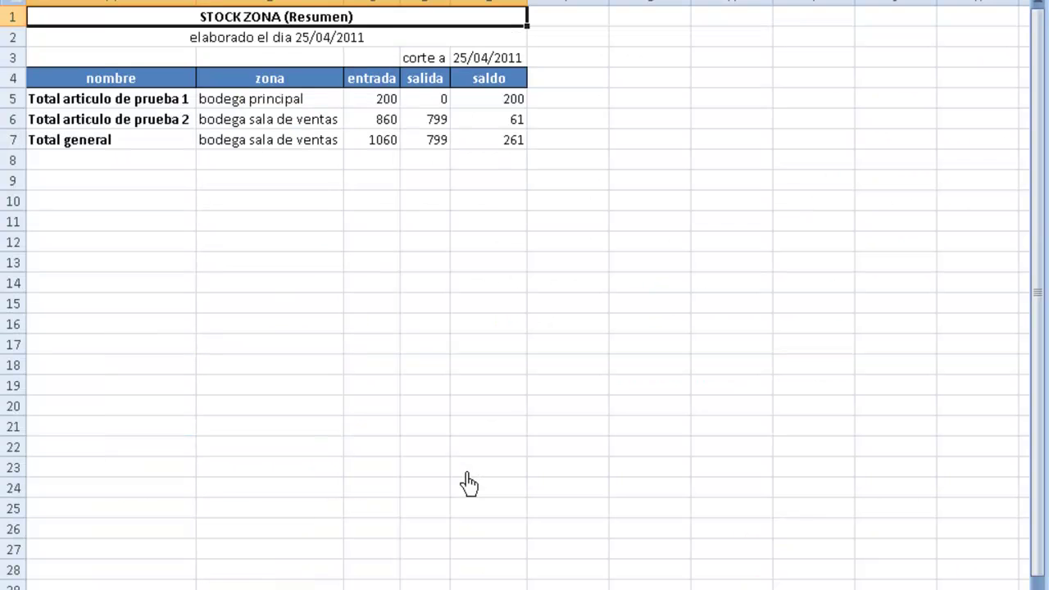
- Browse the STOCK ZONA report from title to the Total general salida of 799
key("Down")
key("Up")
key("Down")
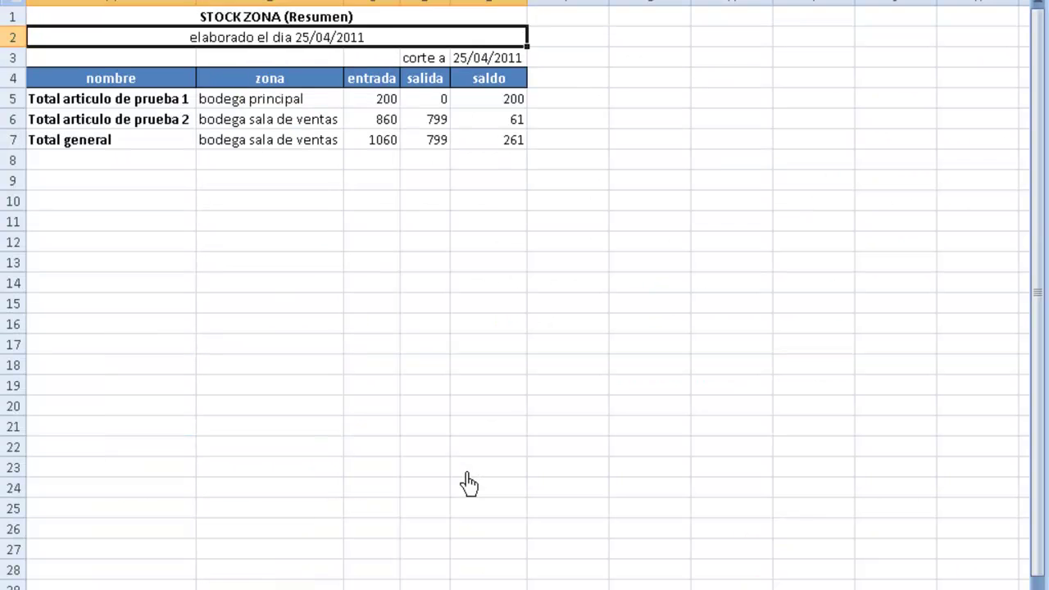
key("Down")
key("Down")
key("Down")
key("Down")
key("Down")
key("Down")
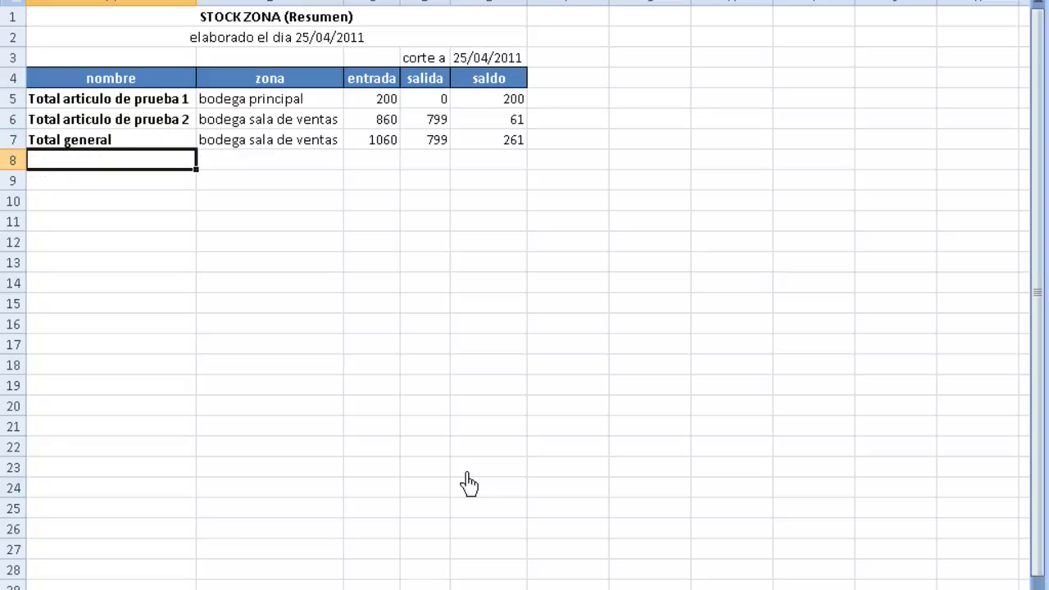
key("Right")
key("Right")
key("Right")
key("Left")
key("Left")
key("Left")
key("Up")
key("Up")
key("Up")
key("Up")
key("Up")
key("Up")
key("Up")
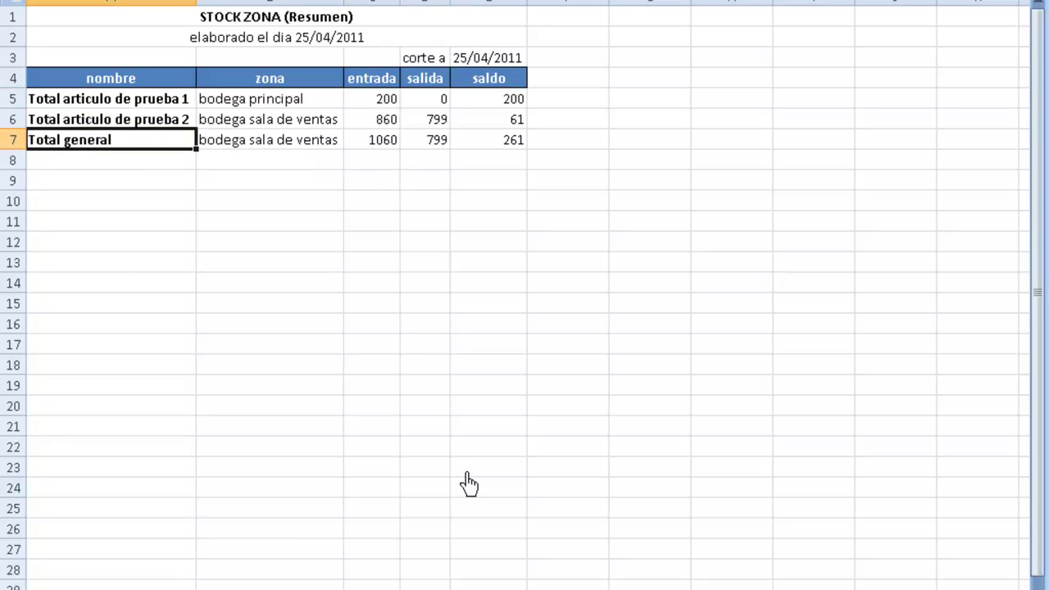
key("Down")
key("Down")
key("Down")
key("Down")
key("Down")
key("Down")
key("Down")
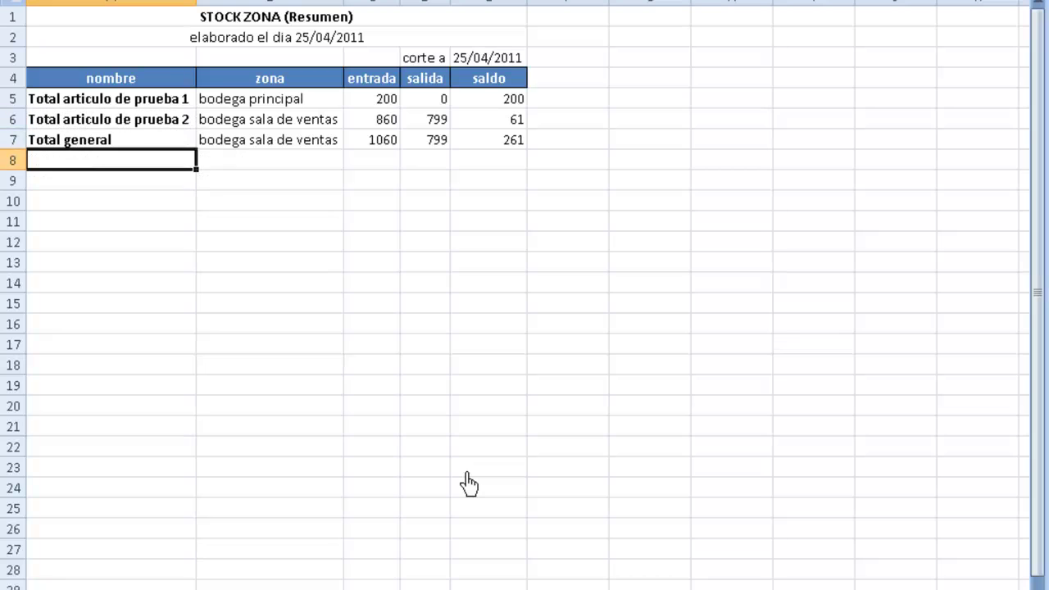
key("Up")
key("Up")
key("Up")
key("Up")
key("Up")
key("Up")
key("Up")
key("Down")
key("Down")
key("Down")
key("Down")
key("Down")
key("Down")
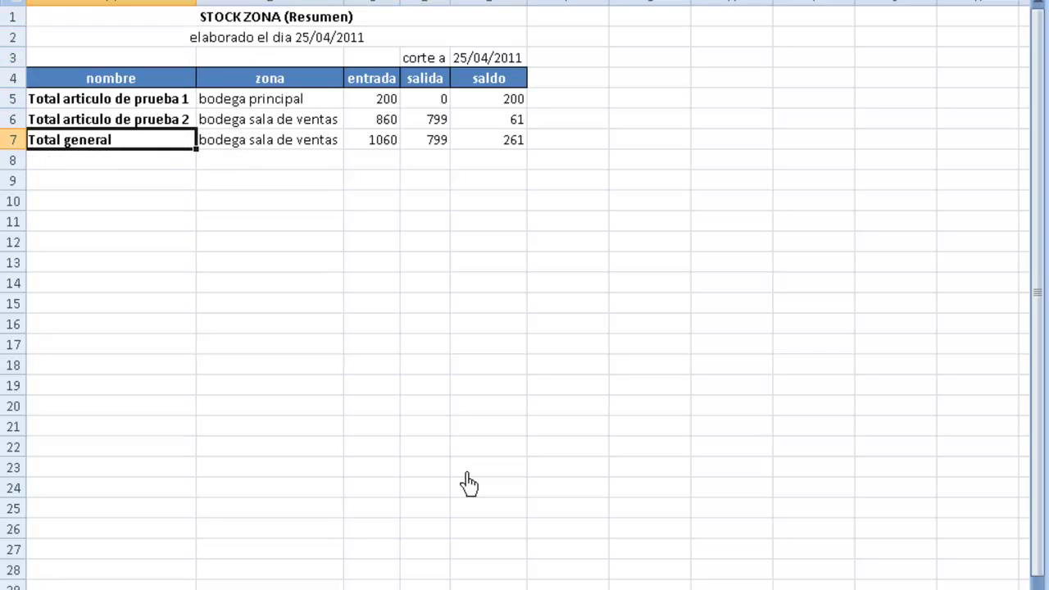
key("Right")
key("Right")
key("Right")
key("Left")
key("Left")
key("Left")
key("Up")
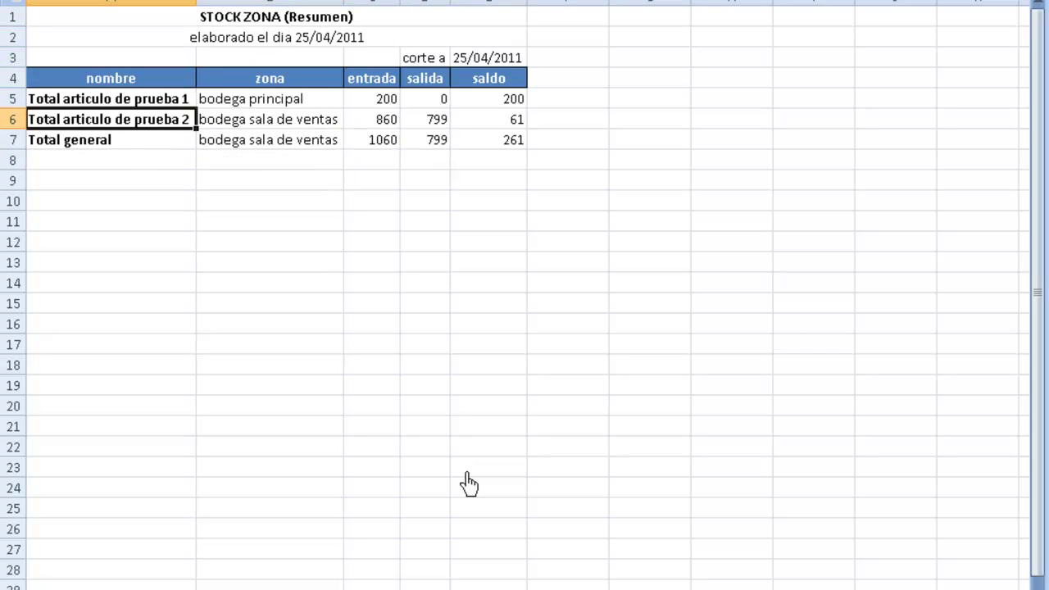
key("Up")
key("Down")
key("Up")
- Inspect each article's row: bodega principal for article 1, entrada 860 for article 2
key("Right")
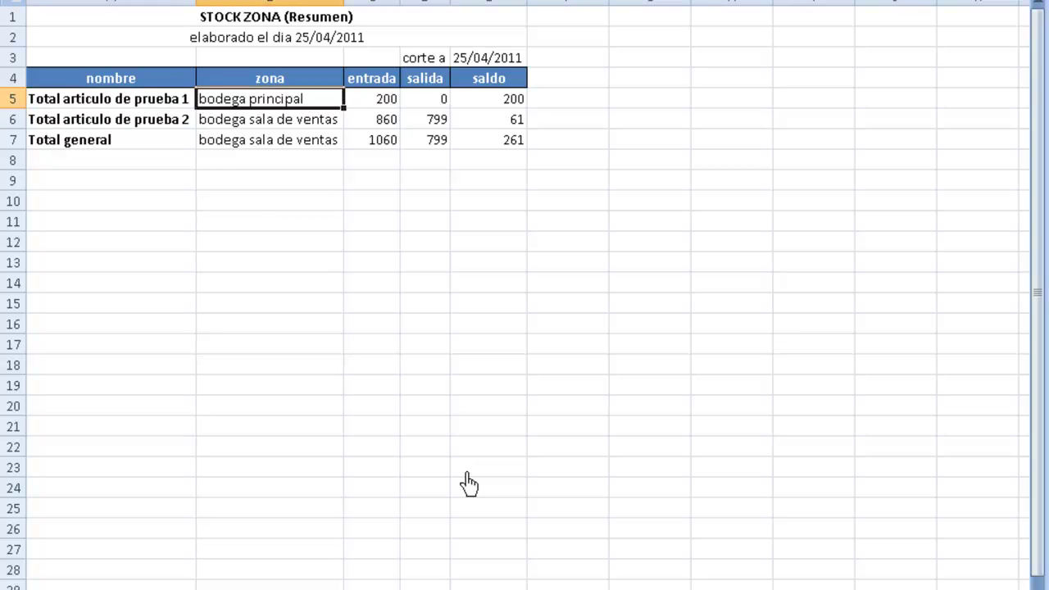
key("Right")
key("Right")
key("Right")
key("Left")
key("Left")
key("Left")
key("Right")
key("Right")
key("Left")
key("Left")
key("Left")
key("Down")
key("Right")
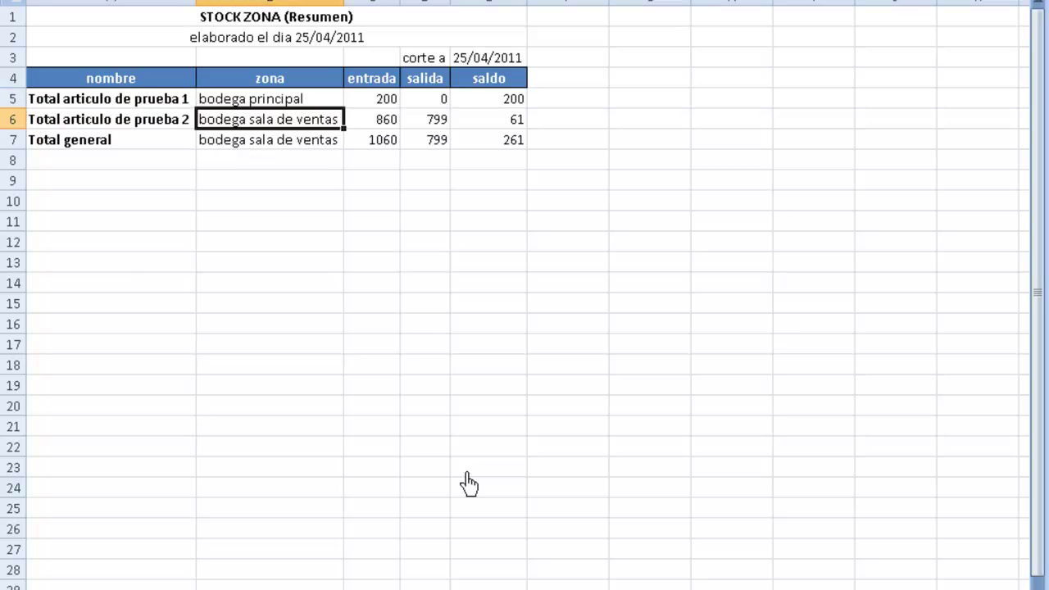
key("Right")
key("Left")
key("Right")
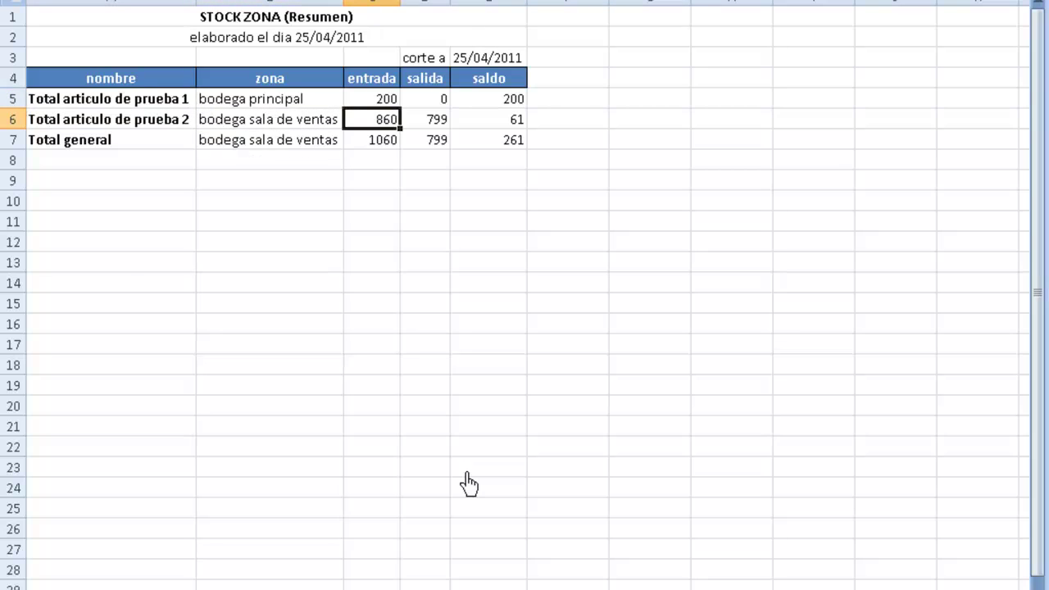
key("Left")
key("Left")
key("Right")
key("Right")
key("Right")
key("Right")
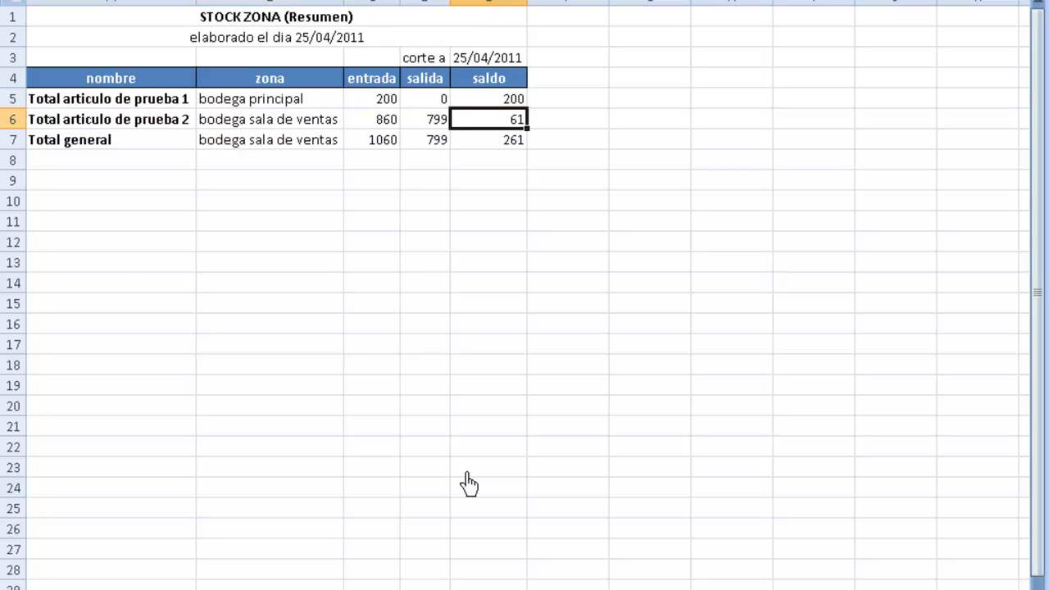
key("Left")
key("Up")
key("Left")
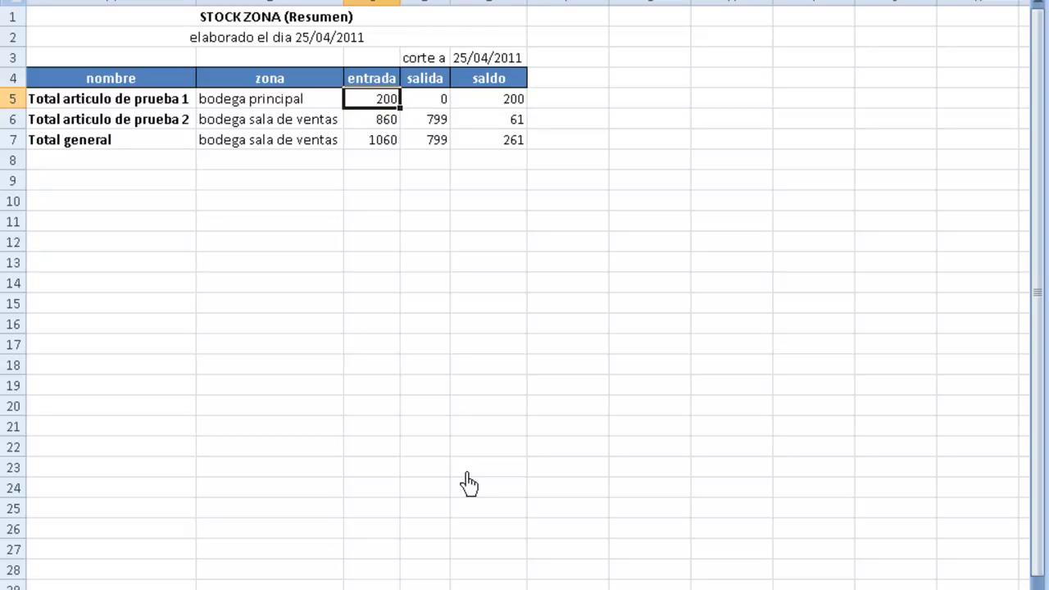
key("Right")
key("Down")
key("Left")
key("Left")
key("Down")
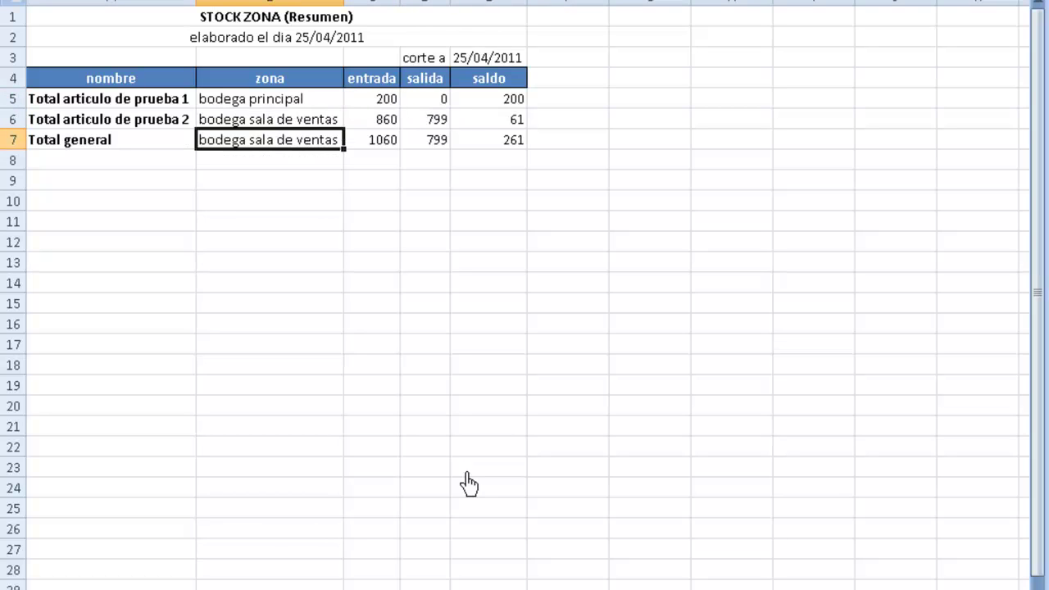
- Close the STOCK ZONA workbook without saving
key("ctrl+w")
key("Right")
key("Return")
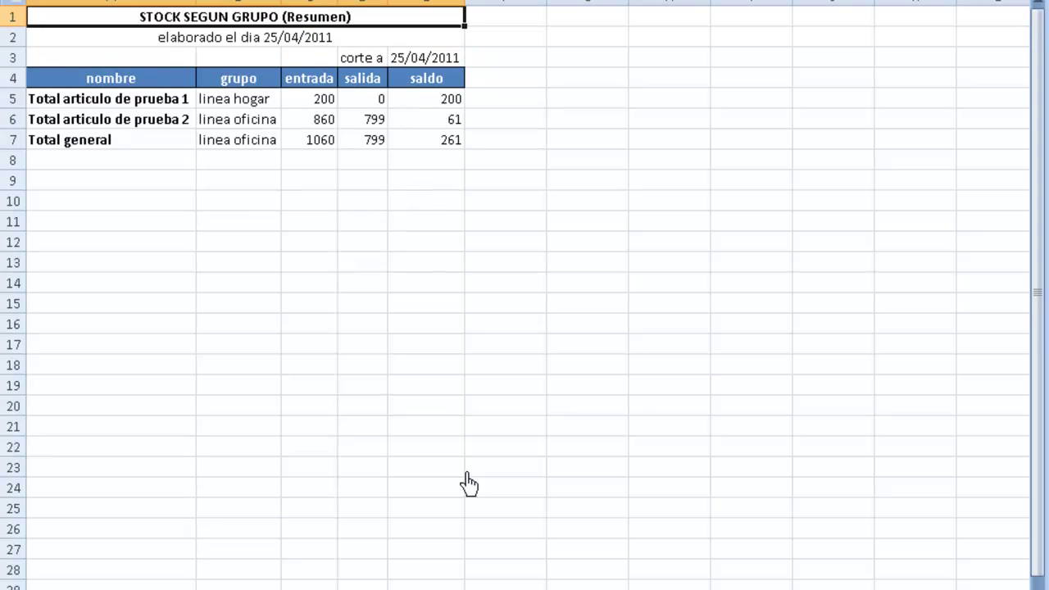
- Check the group report (linea hogar, 200 in; linea oficina, 860 in), then close it
key("Down")
key("Down")
key("Down")
key("Down")
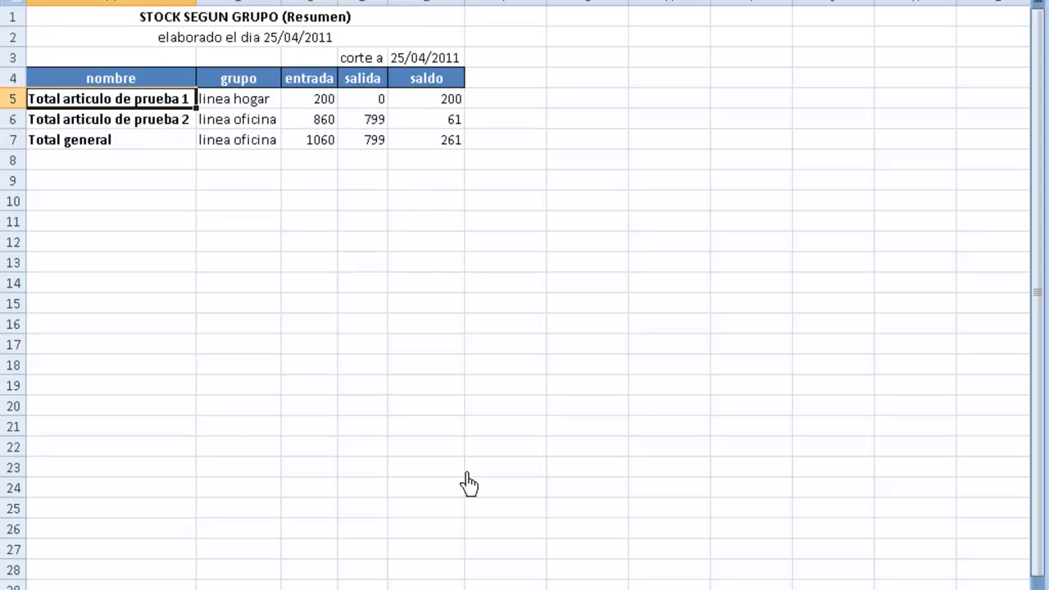
key("Right")
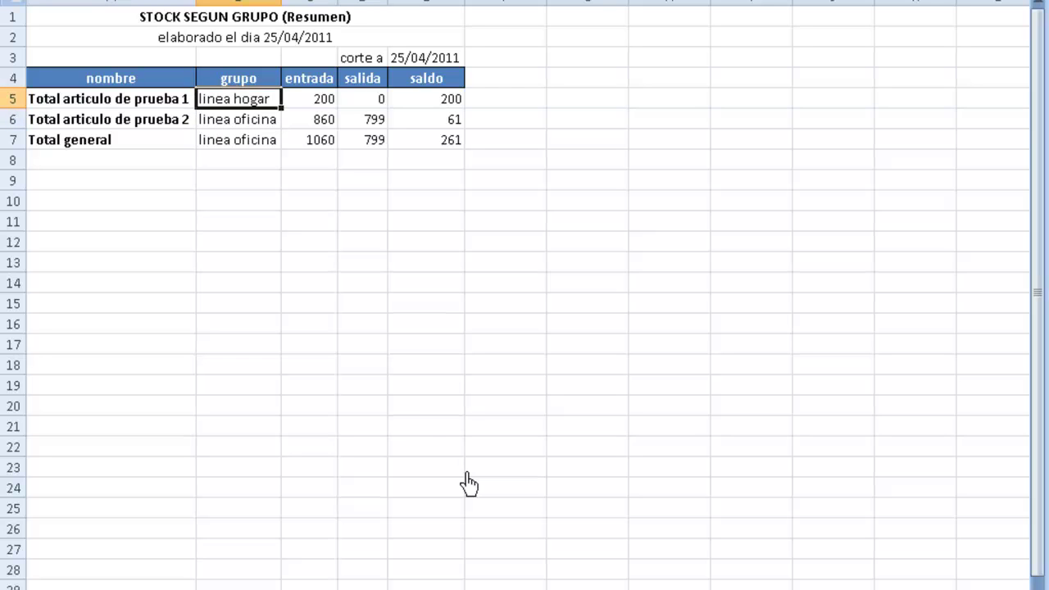
key("Left")
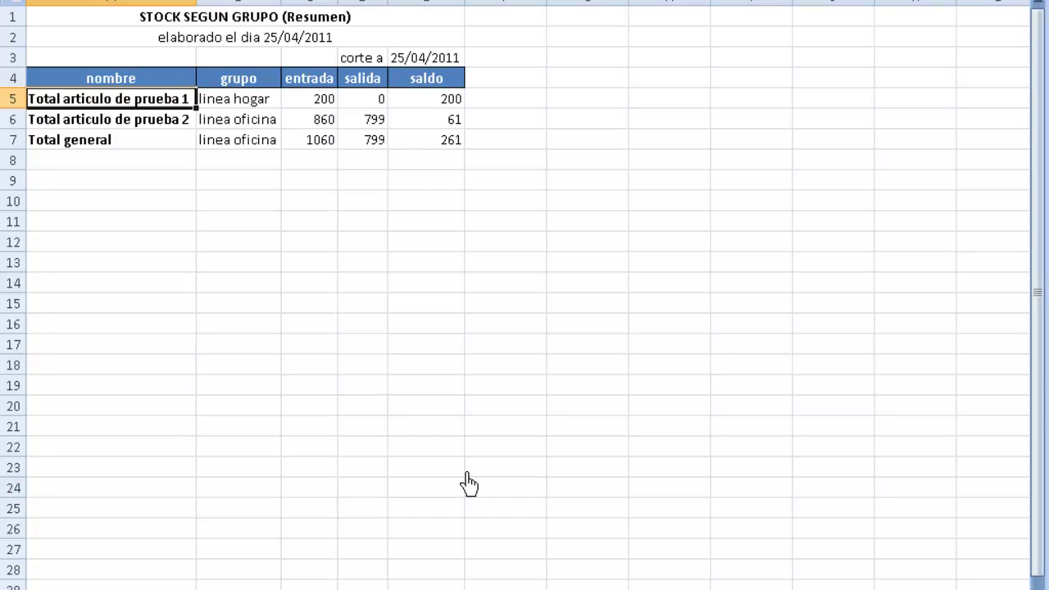
key("Right")
key("Right")
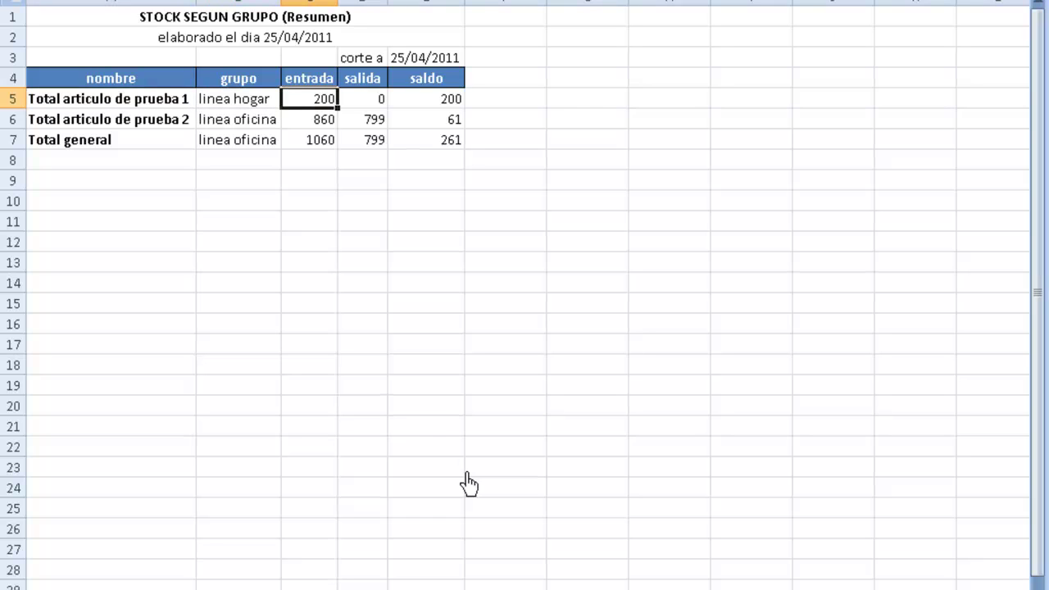
key("Right")
key("Right")
key("Down")
key("Left")
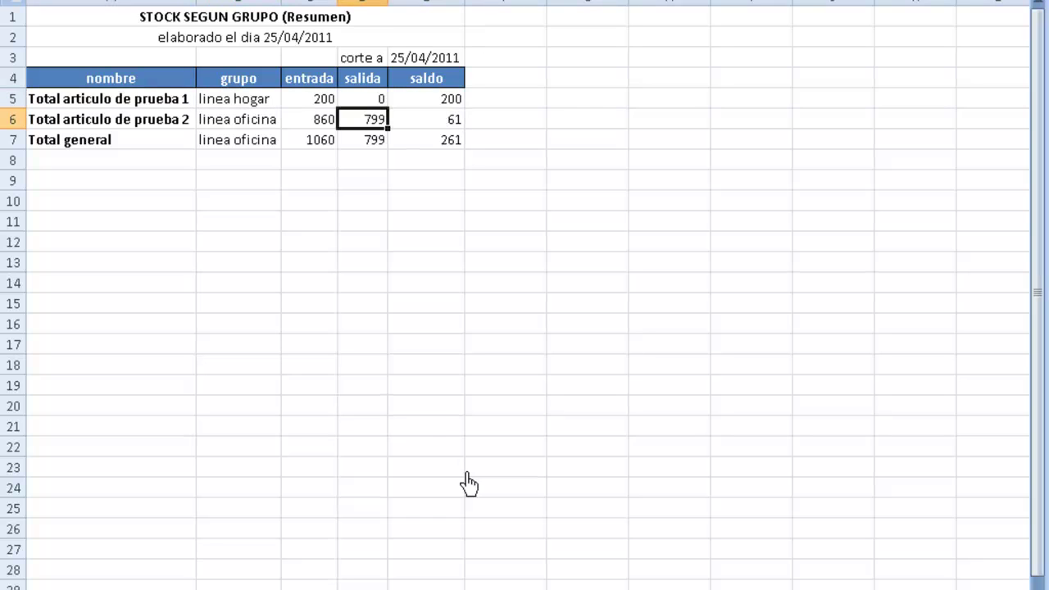
key("Left")
key("Left")
key("Left")
key("Right")
key("Left")
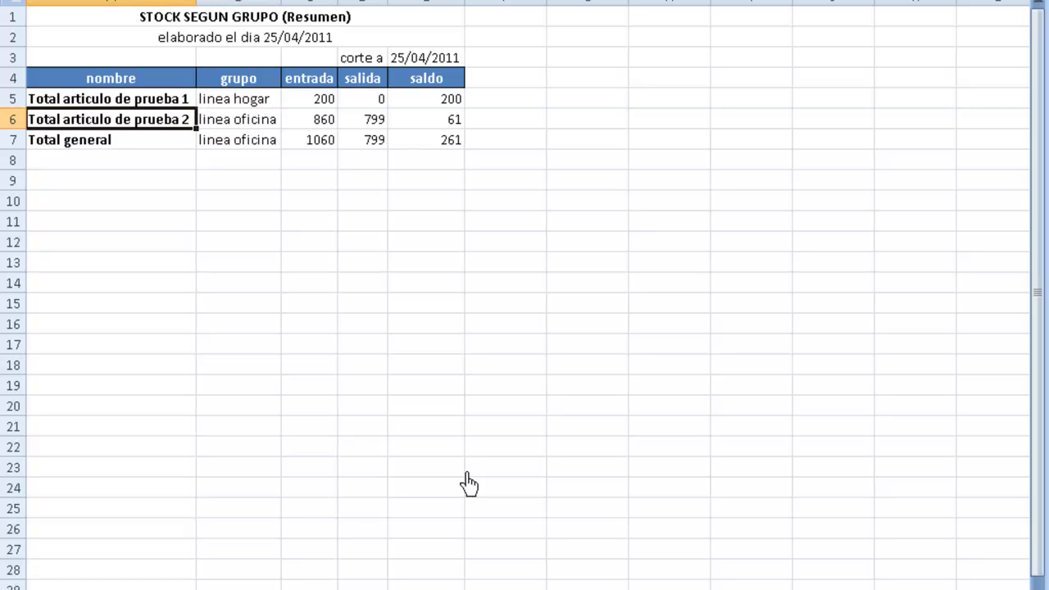
key("Right")
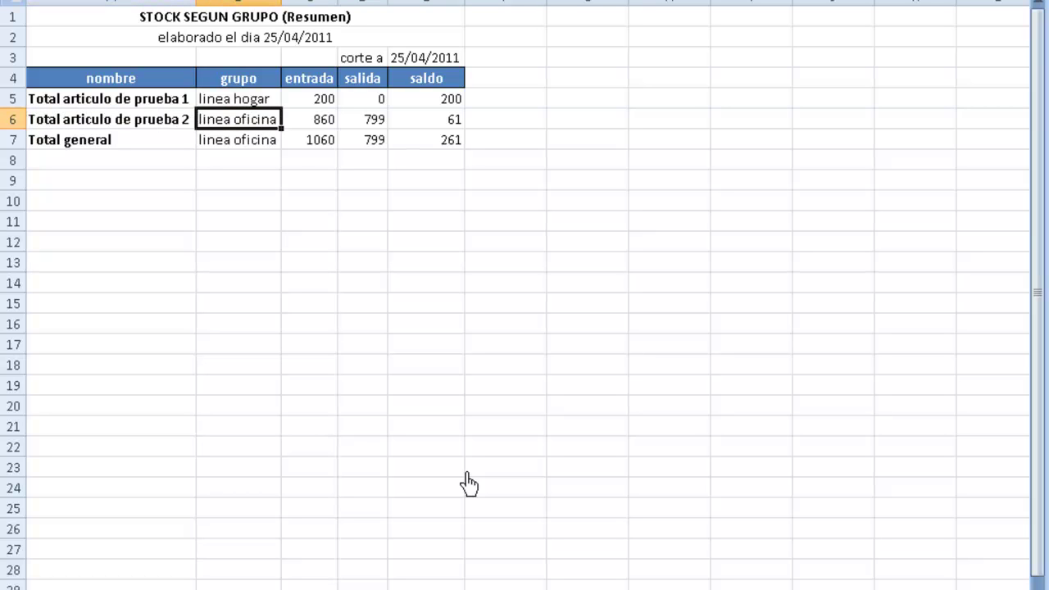
key("Right")
key("Right")
key("Right")
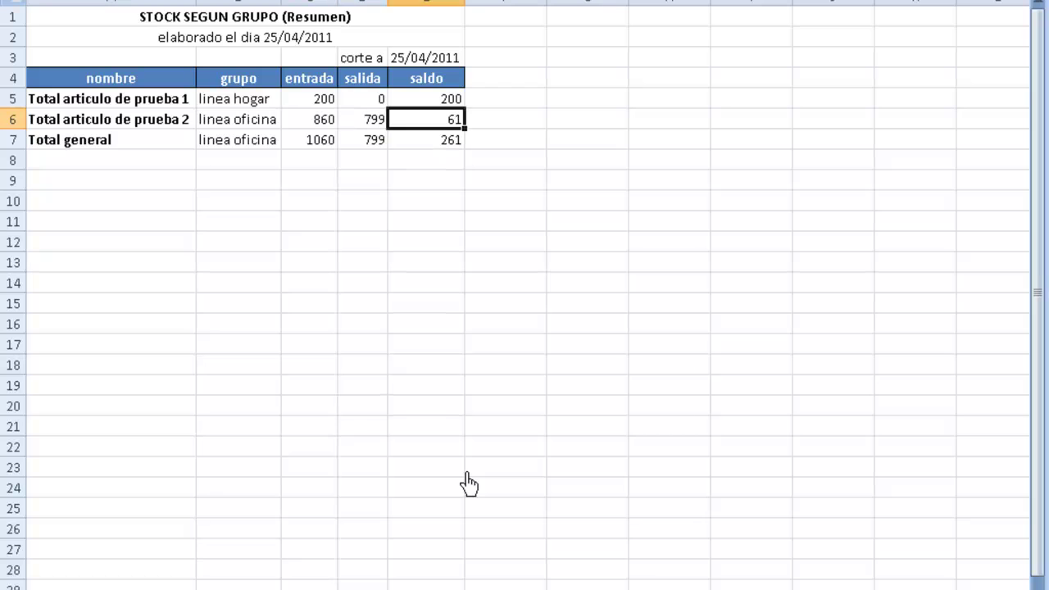
key("ctrl+w")
- Discard the group report changes and review the semaforo salida column, comparing the 799 exit with the total
key("n")
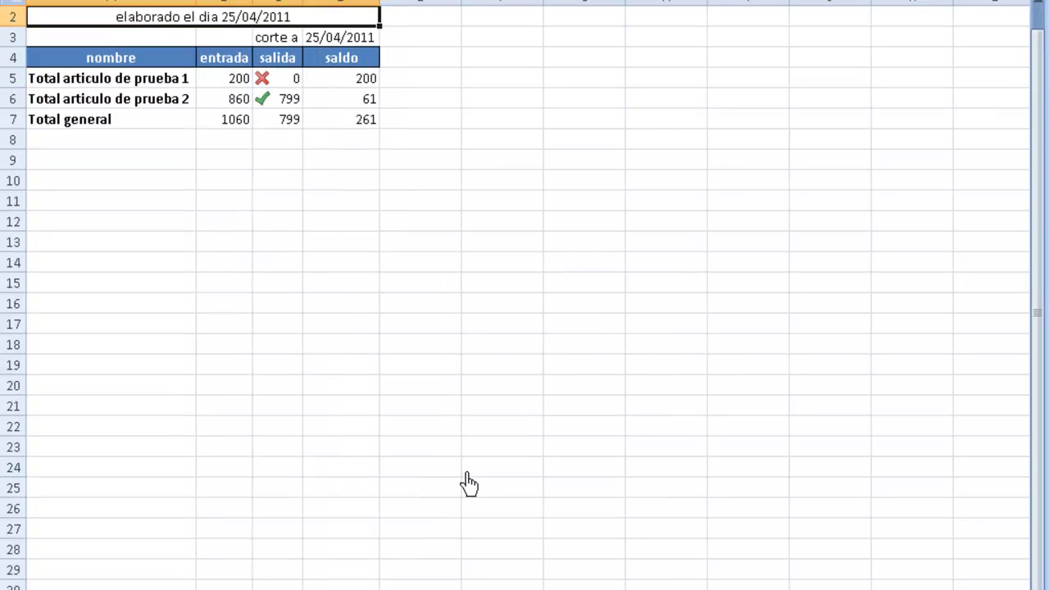
key("Up")
key("Down")
key("Down")
key("Down")
key("Down")
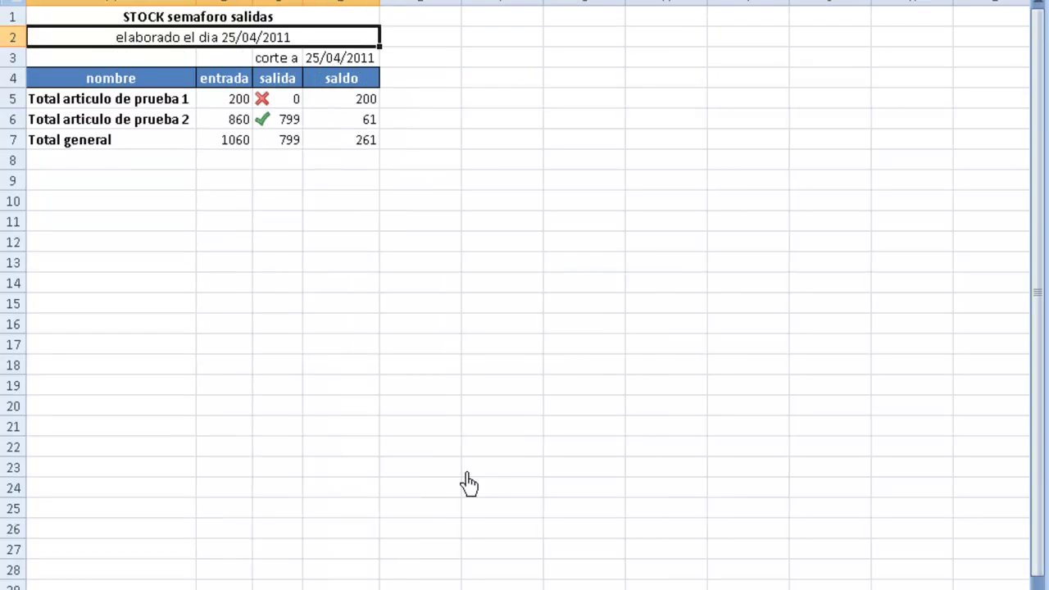
key("Down")
key("Down")
key("Down")
key("Up")
key("Up")
key("Up")
key("Up")
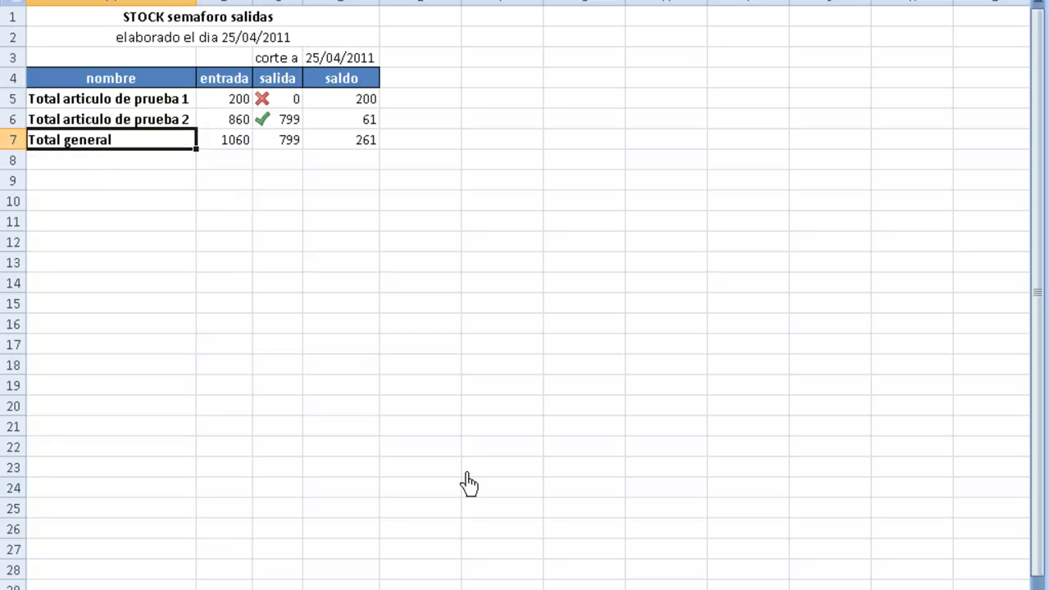
key("Up")
key("Up")
key("Up")
key("Down")
key("Down")
key("Down")
key("Down")
key("Down")
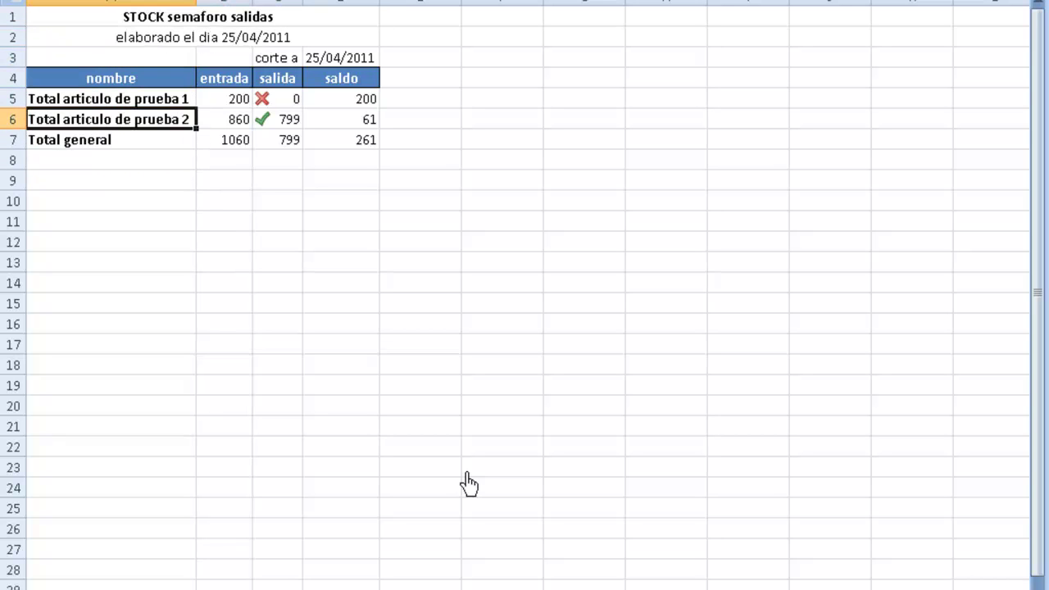
key("Right")
key("Right")
key("Down")
key("Down")
key("Up")
key("Up")
key("Up")
key("Up")
key("Up")
key("Up")
key("Up")
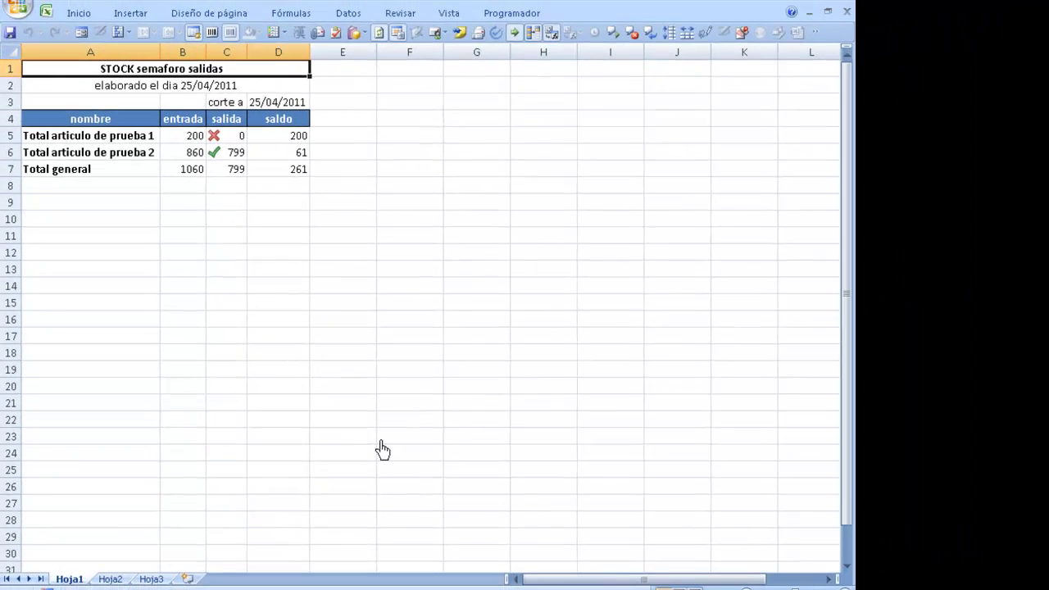
key("Down")
key("Down")
key("Down")
key("Down")
key("Down")
key("Down")
key("Down")
key("Down")
key("Down")
key("Up")
key("Up")
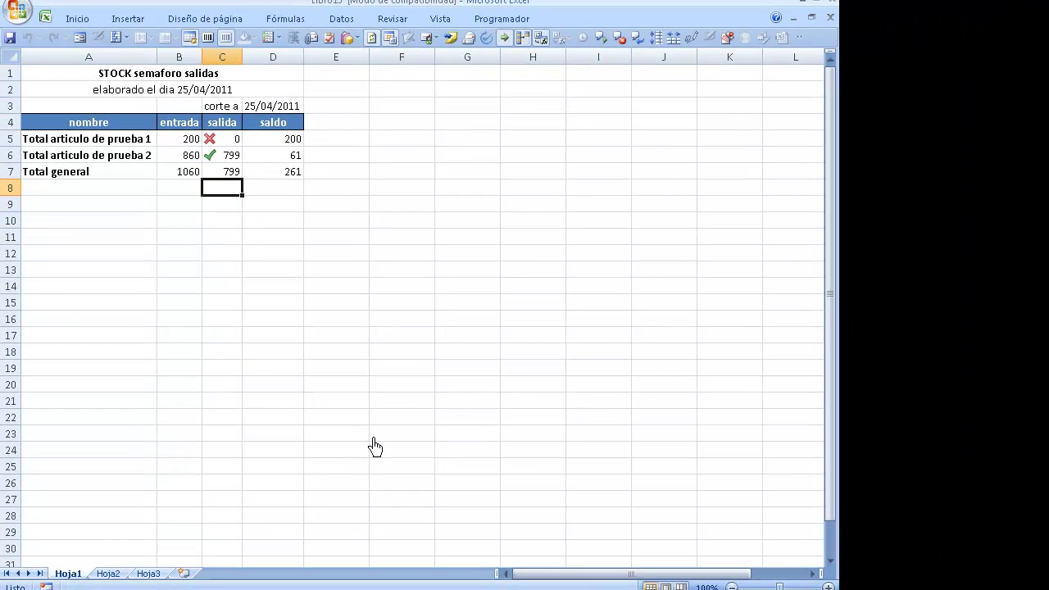
key("Up")
key("Up")
key("Down")
key("Up")
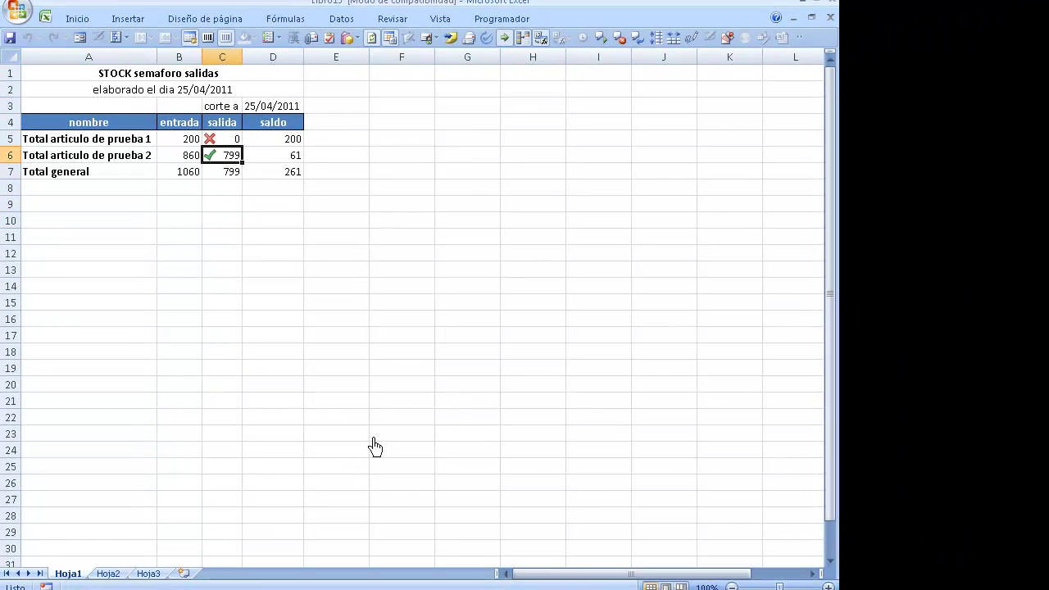
key("Down")
key("Up")
key("Down")
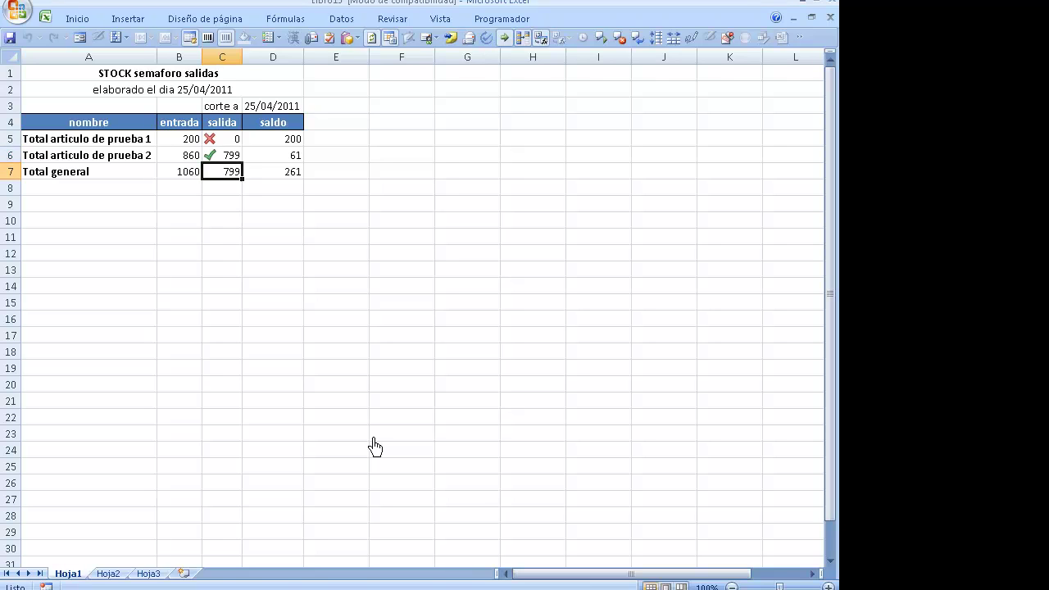
key("Up")
key("Down")
key("Up")
- Check the articles' entrada and saldo values against the green-check and red-cross exit of 0
key("Left")
key("Left")
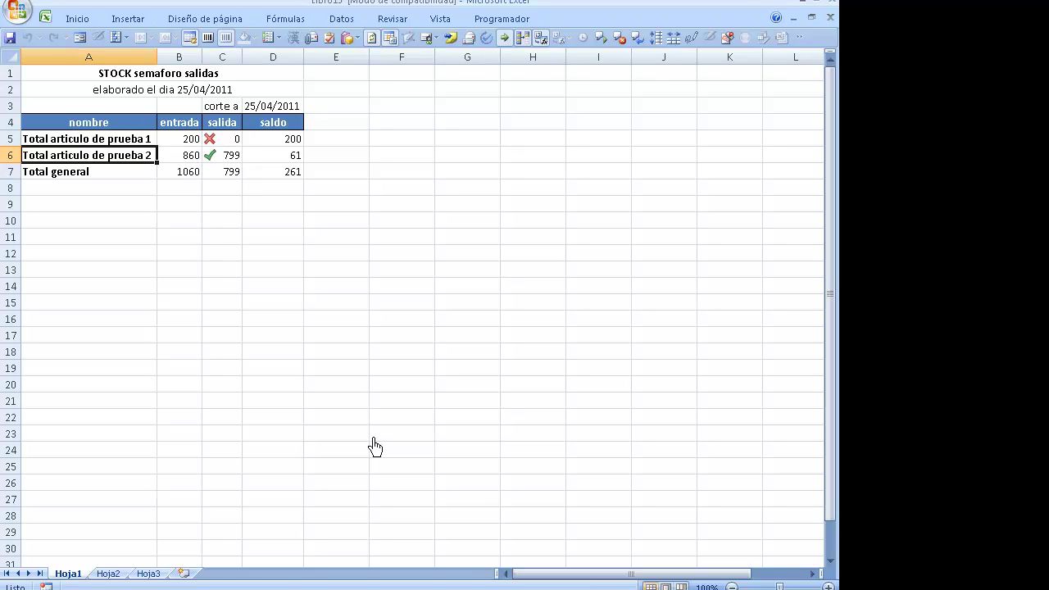
key("Right")
key("Right")
key("Right")
key("Left")
key("Left")
key("Left")
key("Right")
key("Right")
key("Up")
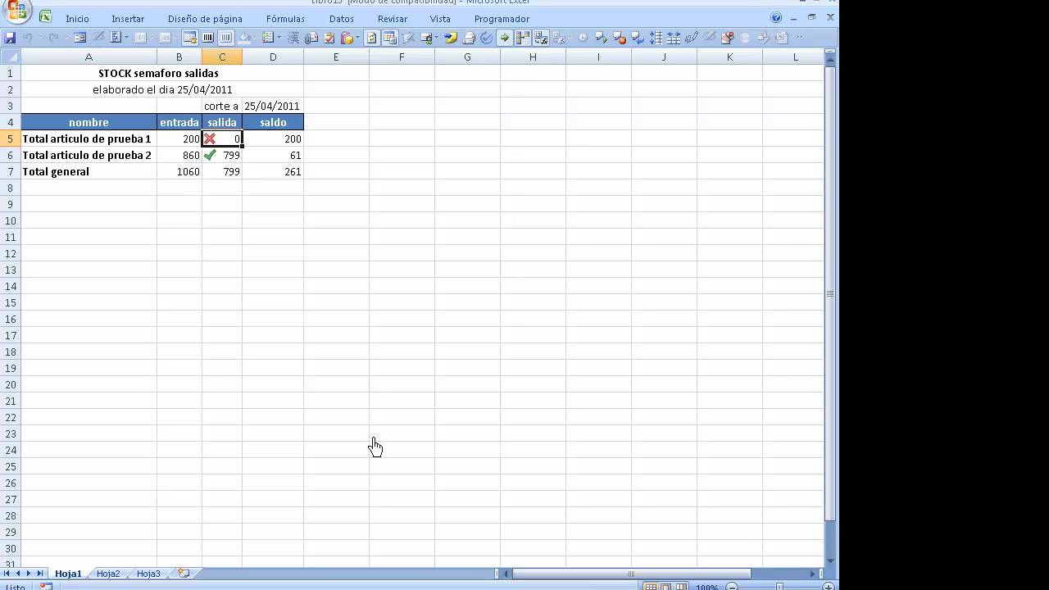
key("Down")
key("Up")
key("Left")
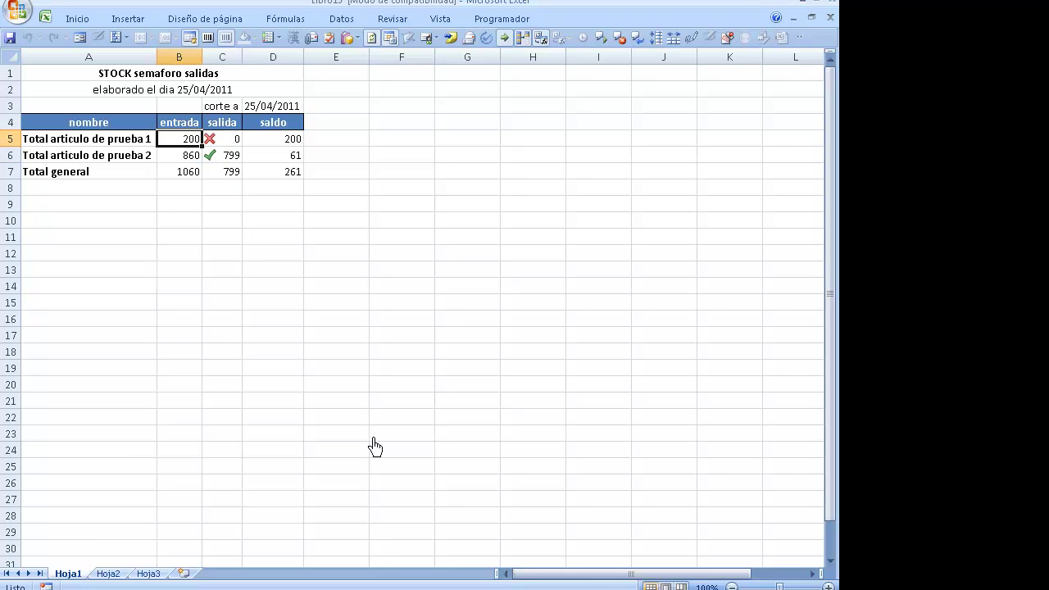
key("Left")
key("Right")
key("Right")
key("Right")
key("Left")
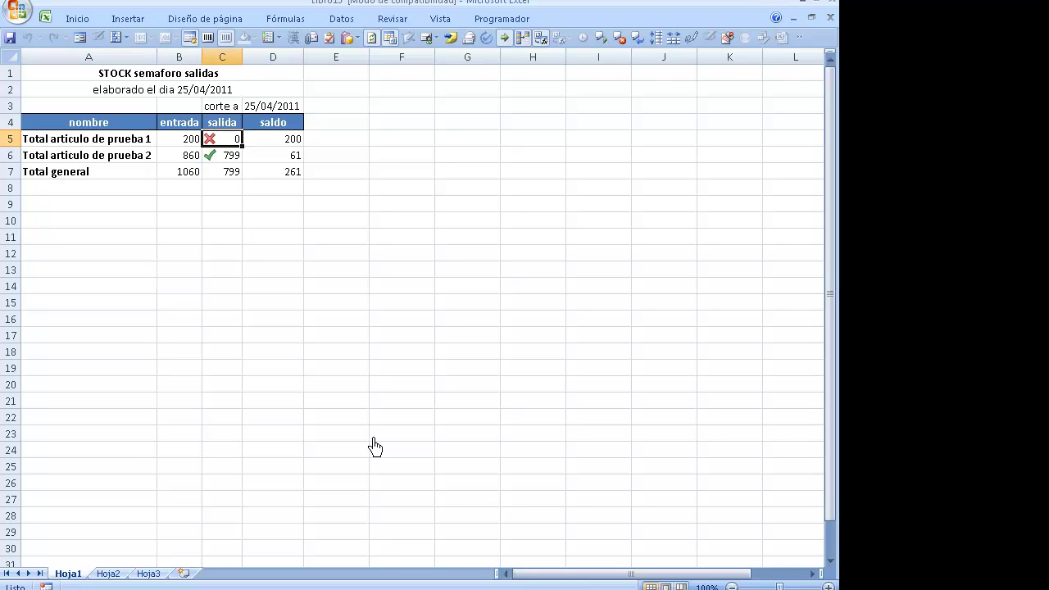
key("Down")
key("Down")
key("Down")
key("Up")
key("Up")
key("Up")
key("Down")
key("Down")
key("Down")
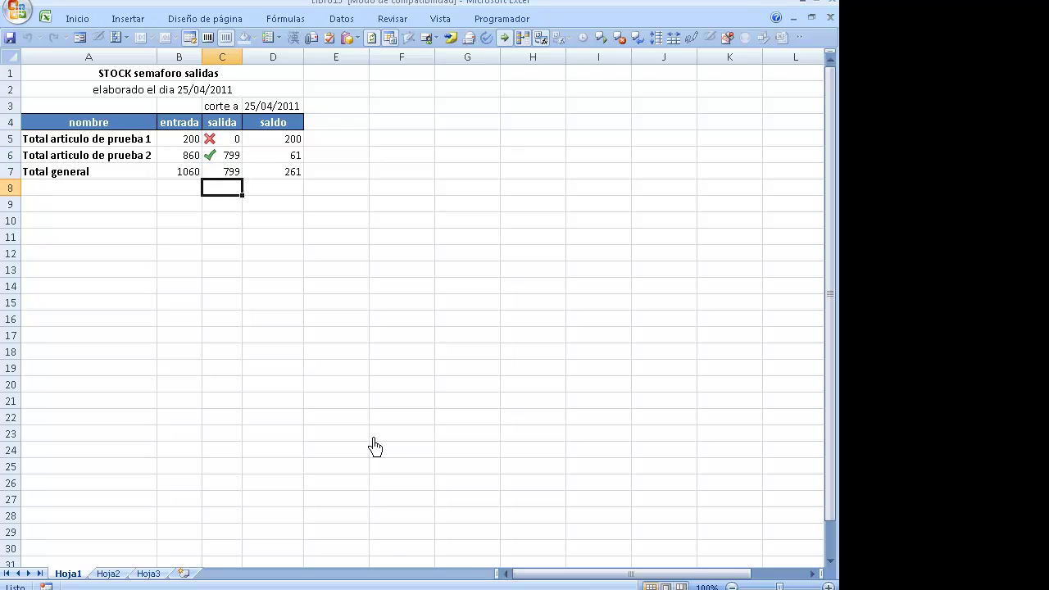
key("Up")
key("Up")
key("Up")
key("Up")
key("Up")
key("Up")
key("Up")
key("Down")
key("Down")
key("Down")
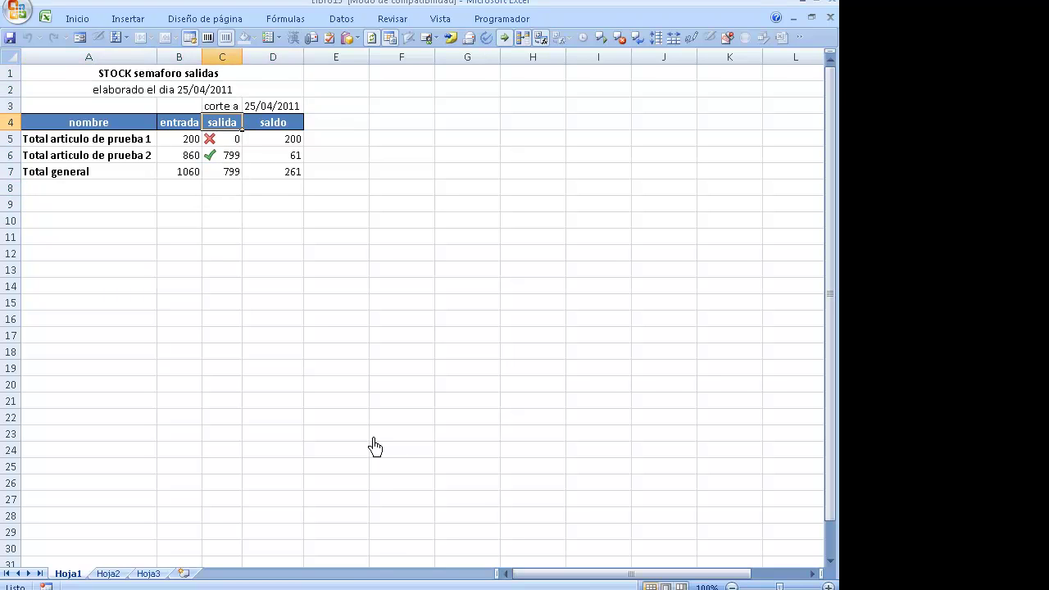
- Close the STOCK semaforo salidas workbook without saving and reopen the TOMAK-302 main menu
key("ctrl+w")
key("n")
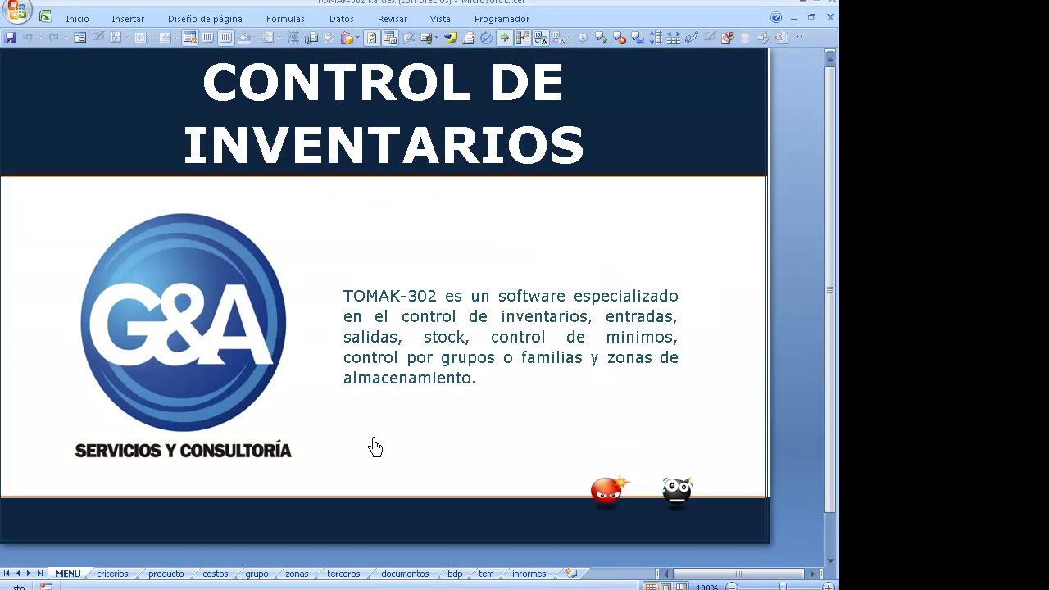
left_click(251, 369)
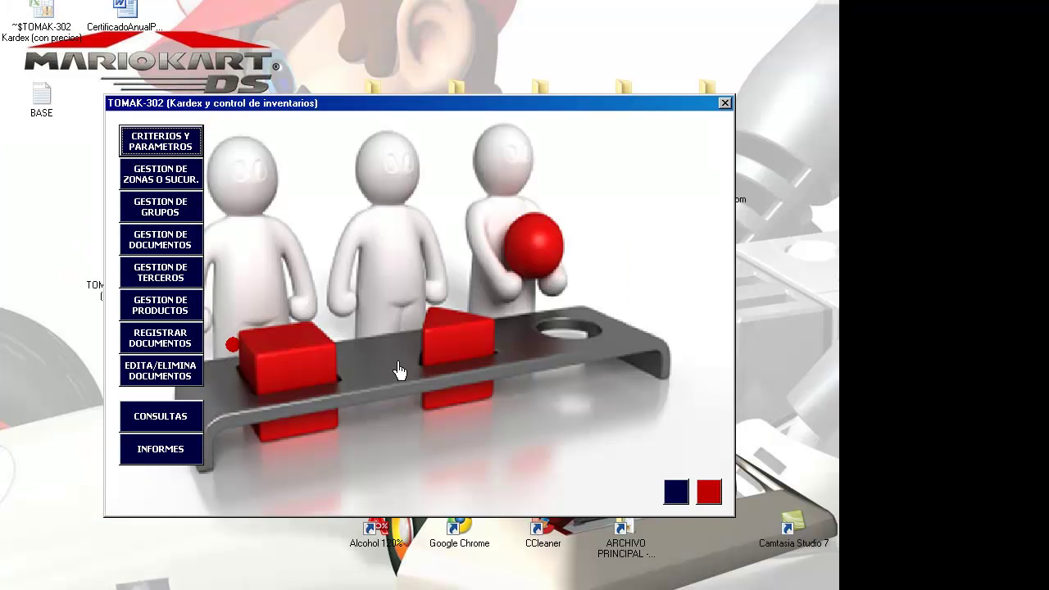